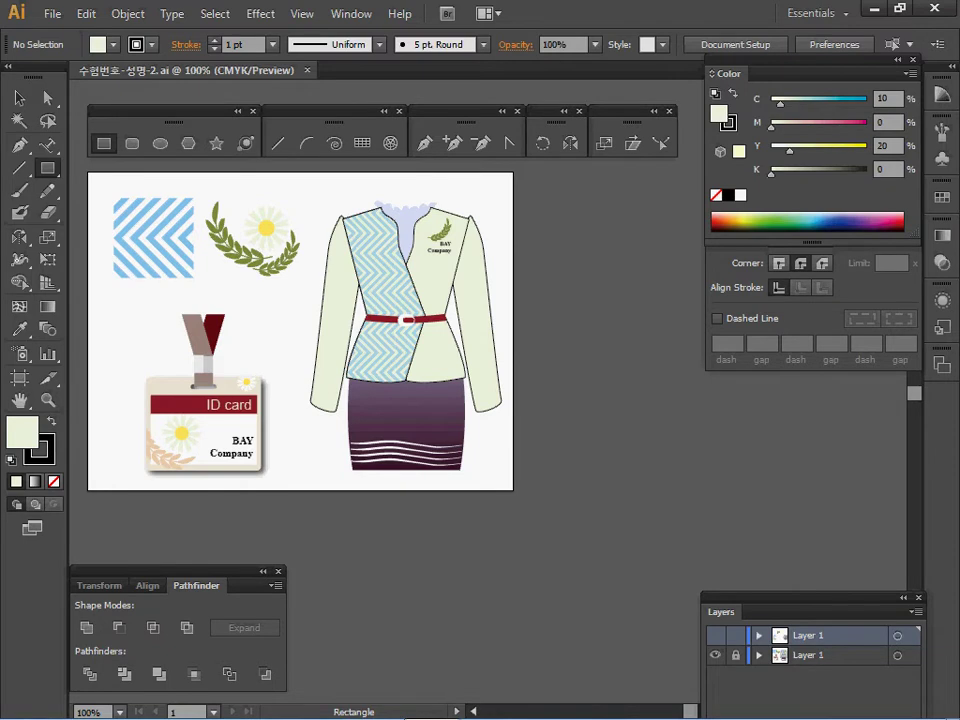
# Show the upper working layer and hide the locked reference layer, bringing the blue chevron pattern into view
pyautogui.hotkey('ctrl', '+')
pyautogui.hotkey('ctrl', '+')
pyautogui.hotkey('ctrl', '+')
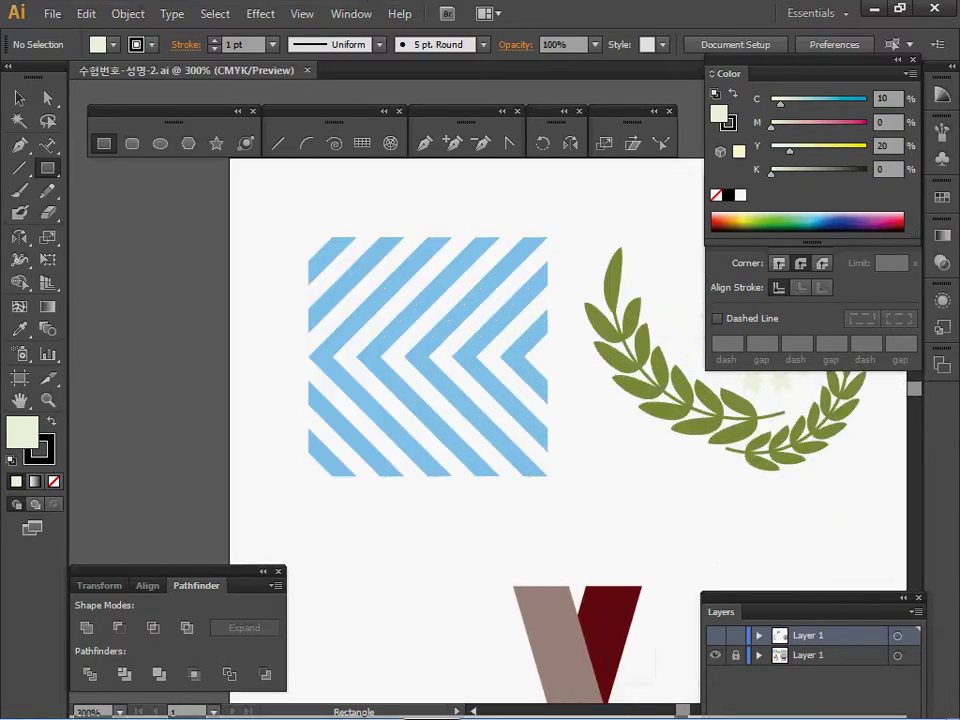
pyautogui.scroll(-1, 669, 620)
pyautogui.moveTo(669, 620); pyautogui.dragTo(614, 598)
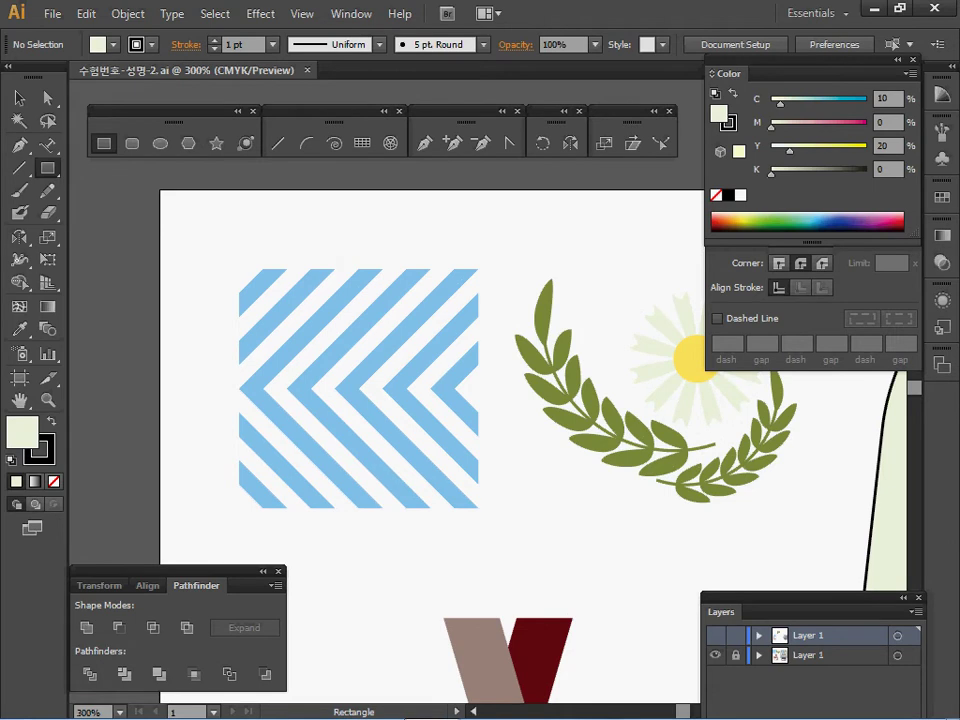
pyautogui.click(715, 635)
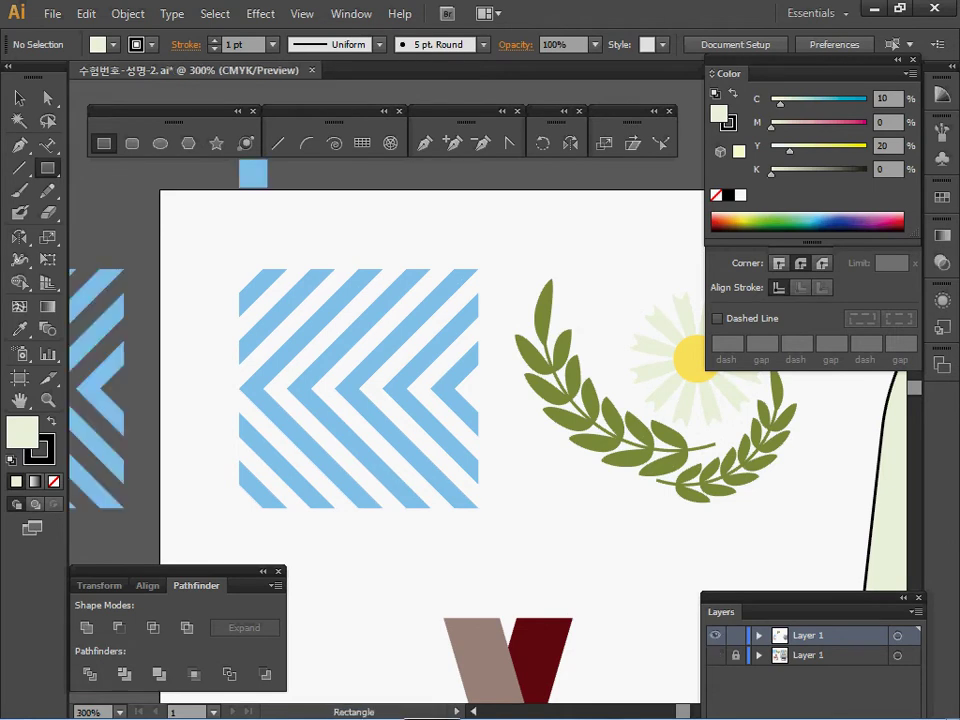
pyautogui.hotkey('ctrl', '+')
pyautogui.moveTo(415, 226); pyautogui.dragTo(550, 204)
pyautogui.keyDown('ctrl'); pyautogui.keyDown('alt'); pyautogui.click(374, 365); pyautogui.keyUp('alt'); pyautogui.keyUp('ctrl')
pyautogui.moveTo(390, 455); pyautogui.dragTo(608, 388)
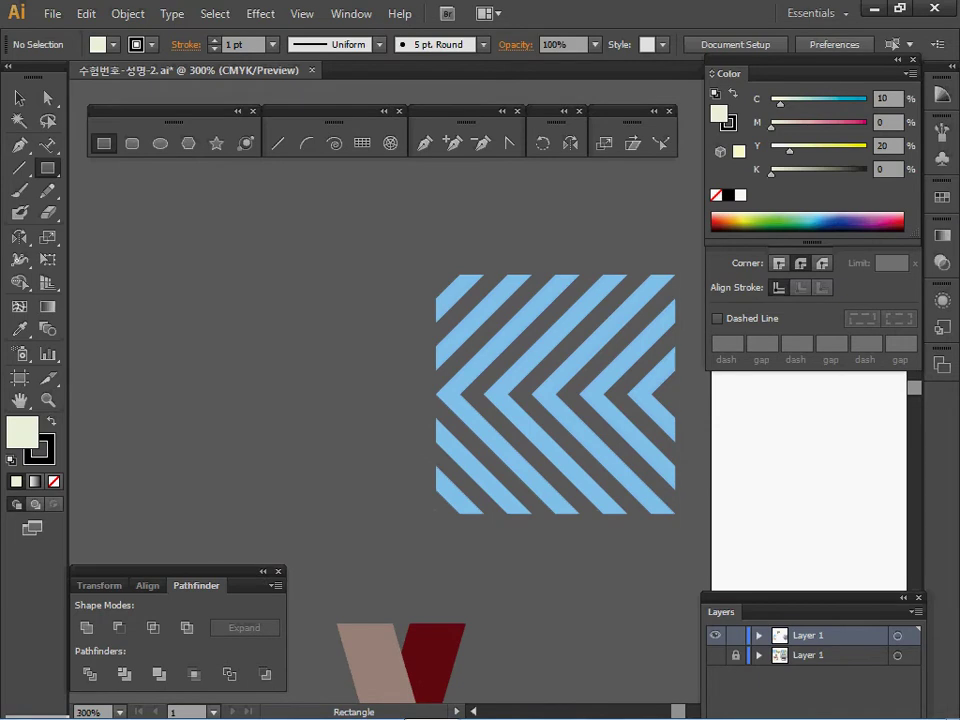
# Set the gridline spacing to 10 mm in the Guides & Grid preferences and show the grid
pyautogui.click(86, 14)
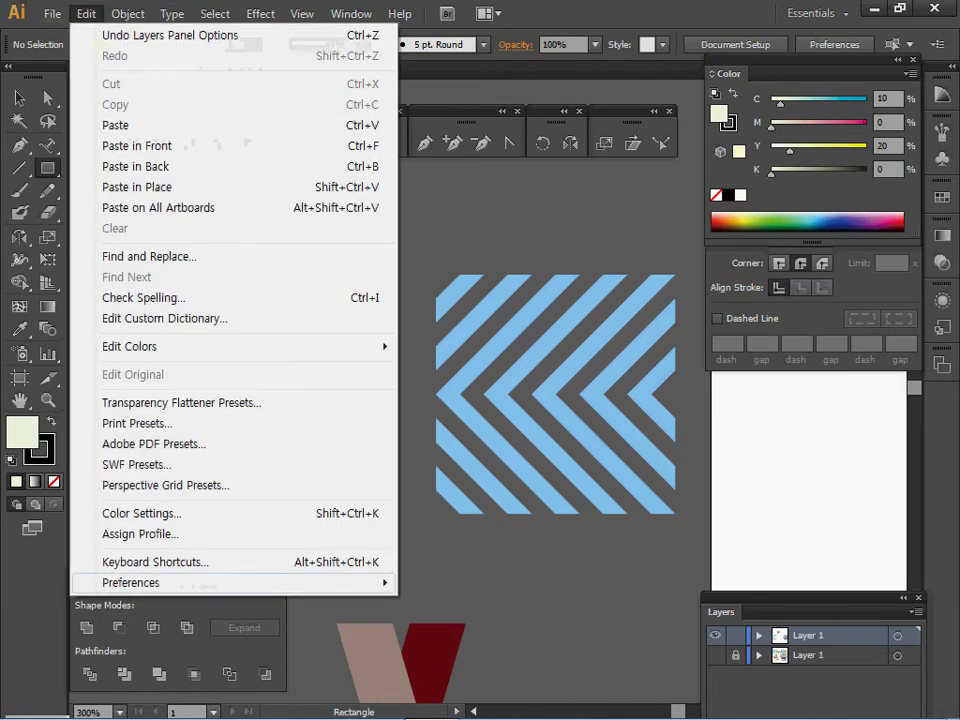
pyautogui.moveTo(140, 582)
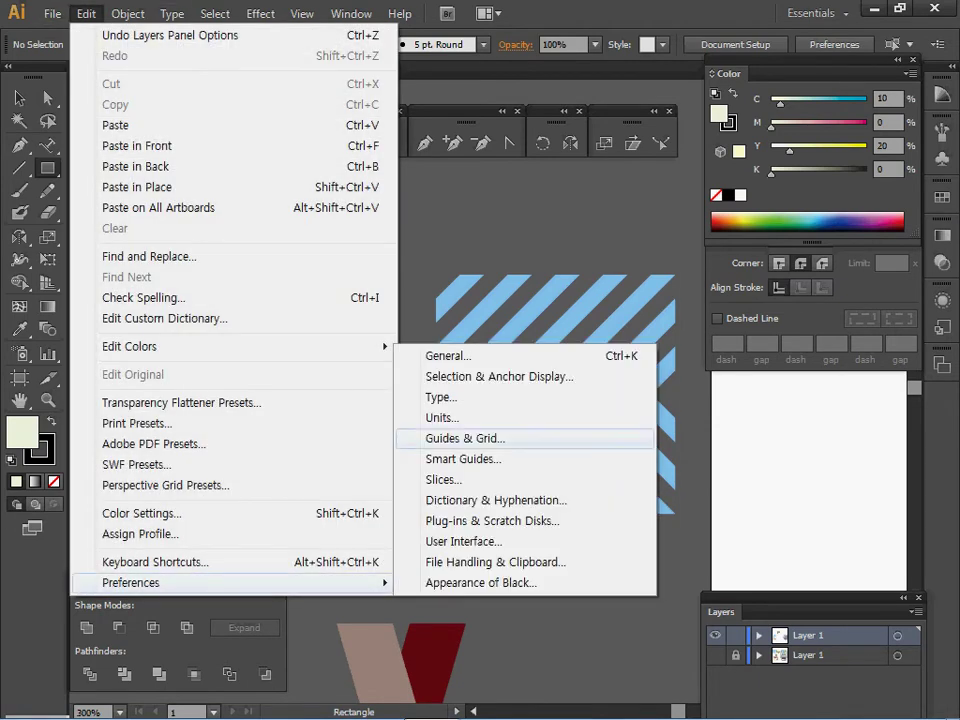
pyautogui.click(465, 438)
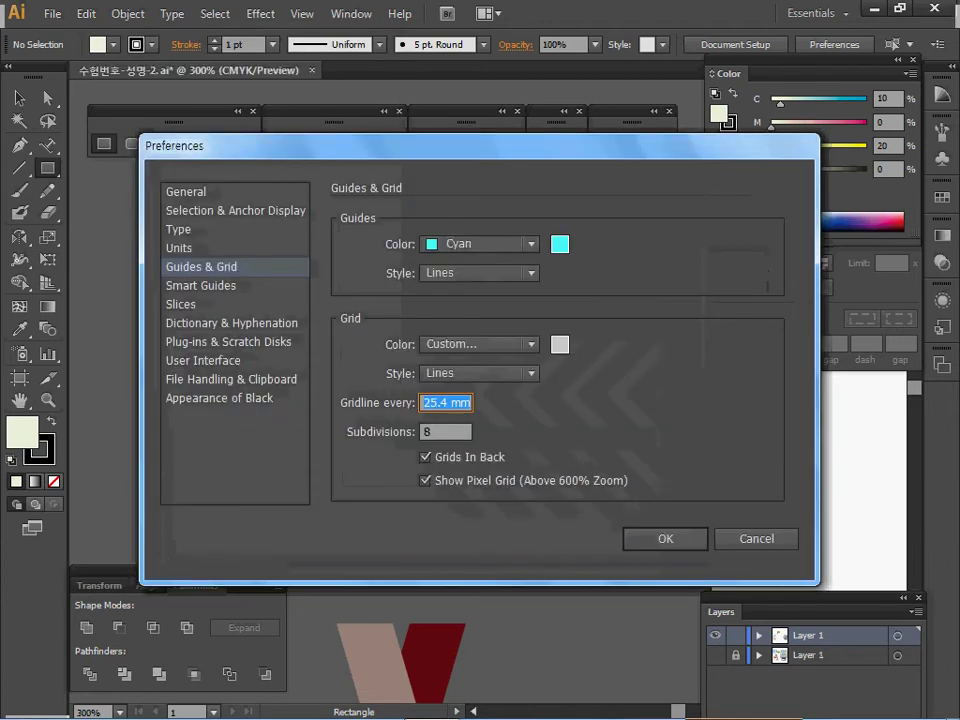
pyautogui.moveTo(465, 146); pyautogui.dragTo(422, 126)
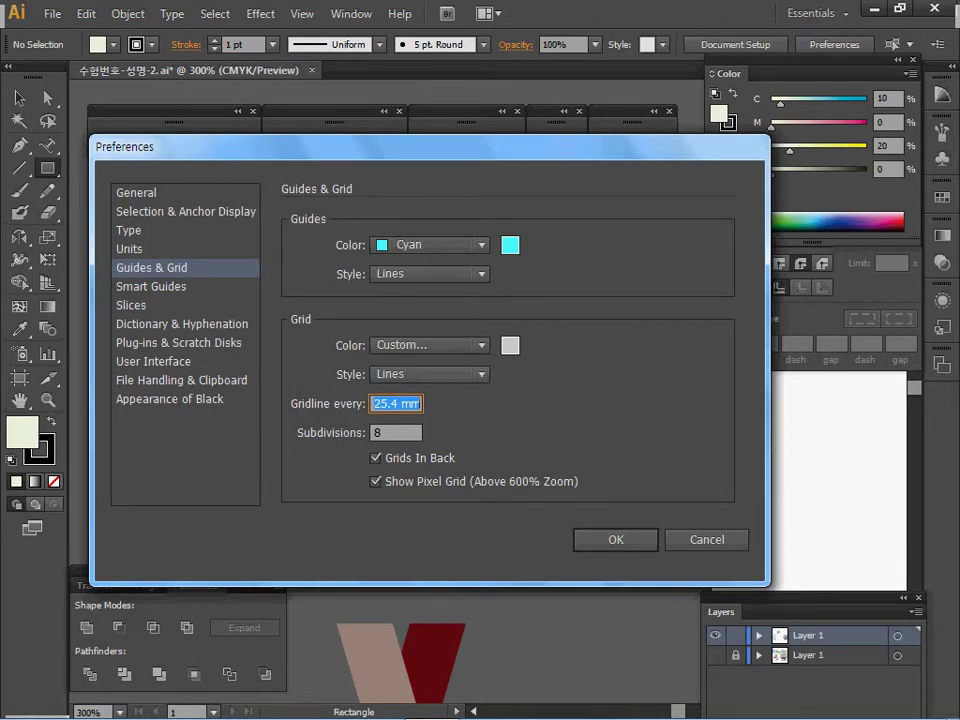
pyautogui.write('10')
pyautogui.press('Tab')
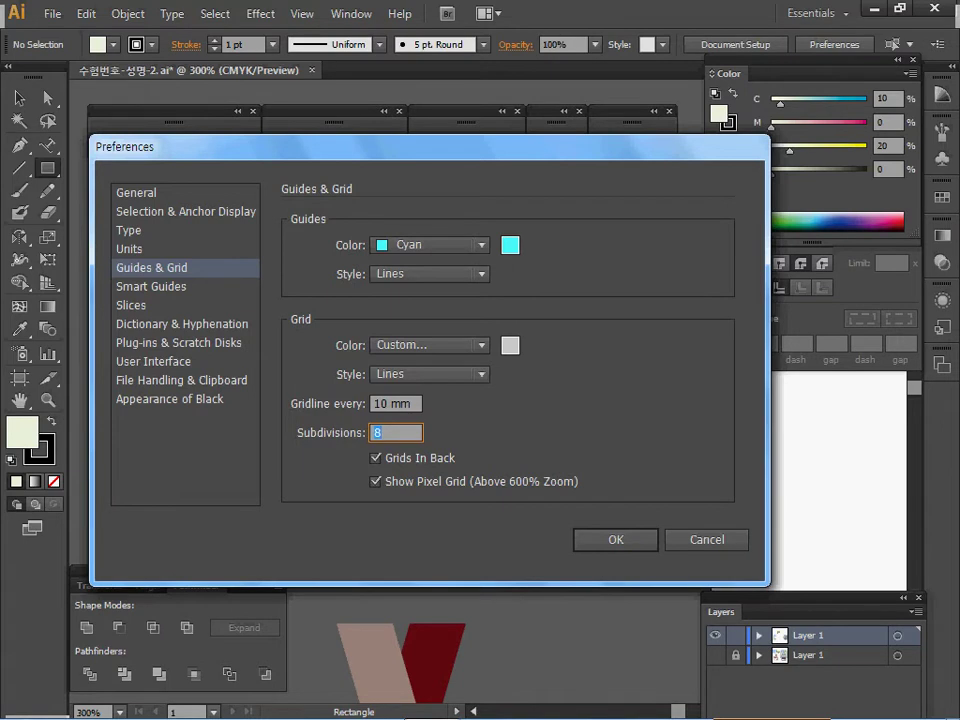
pyautogui.press('Return')
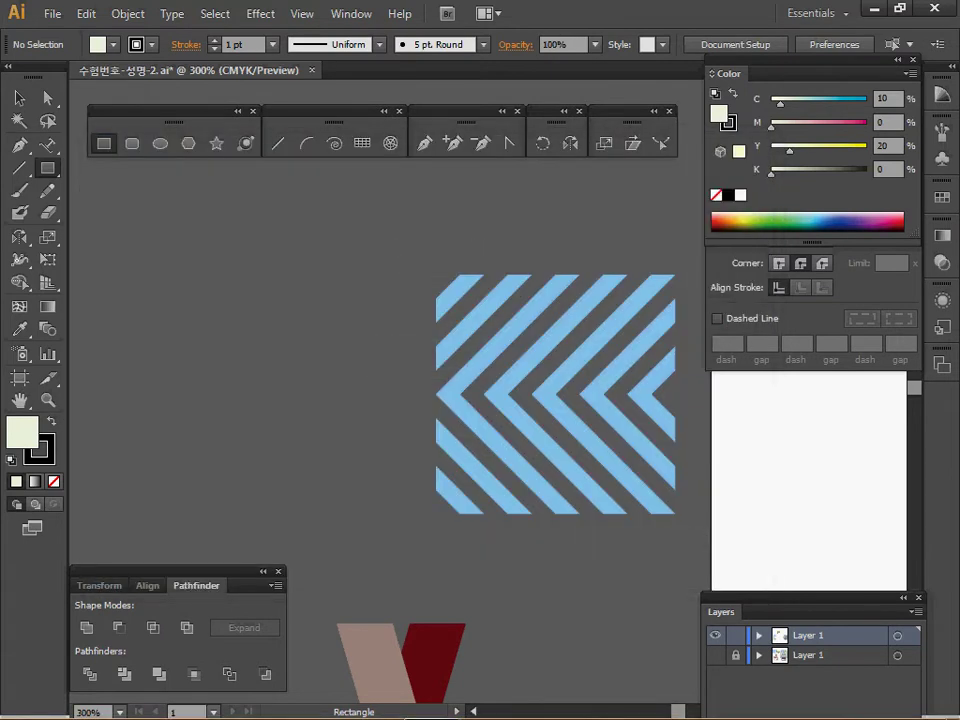
pyautogui.click(302, 13)
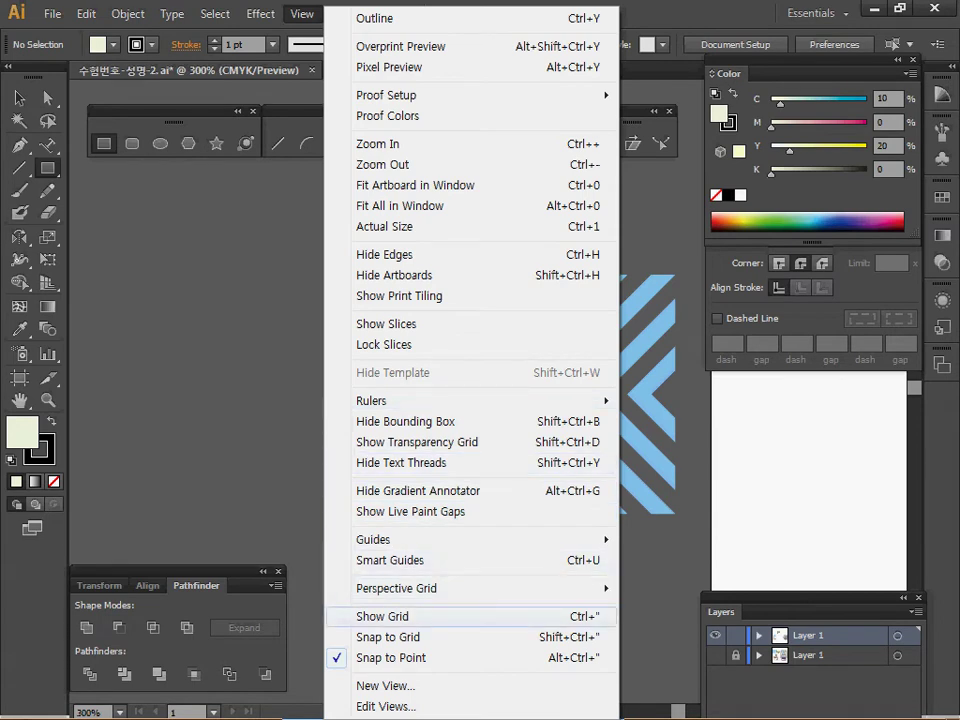
pyautogui.click(383, 616)
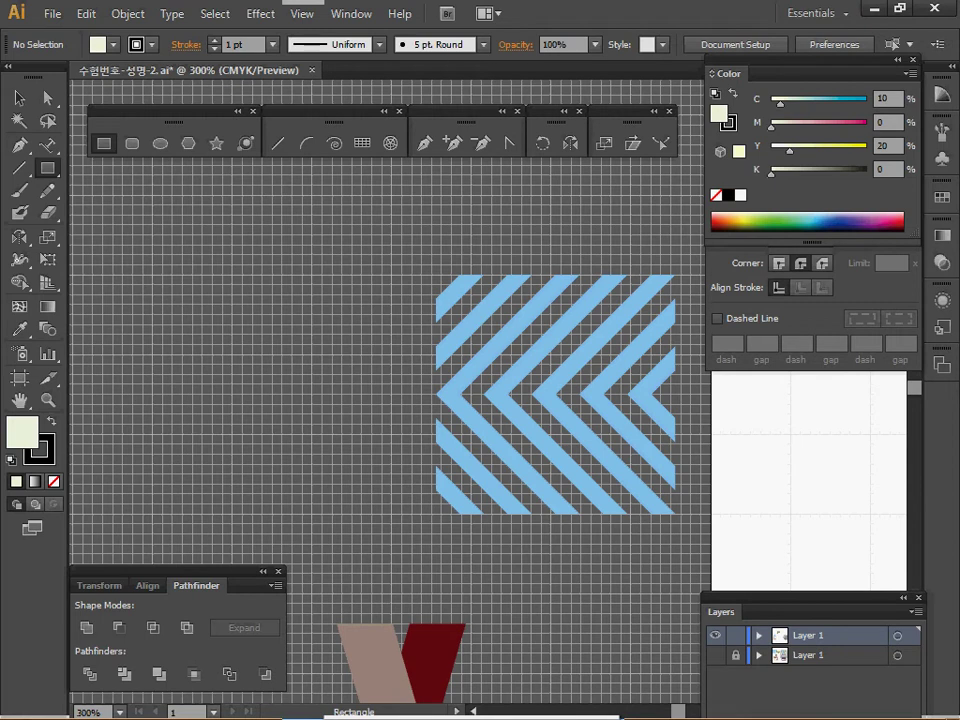
# Create a 30 mm by 30 mm square near the artboard's upper-left corner
pyautogui.press('space')
pyautogui.moveTo(556, 395); pyautogui.dragTo(282, 412)
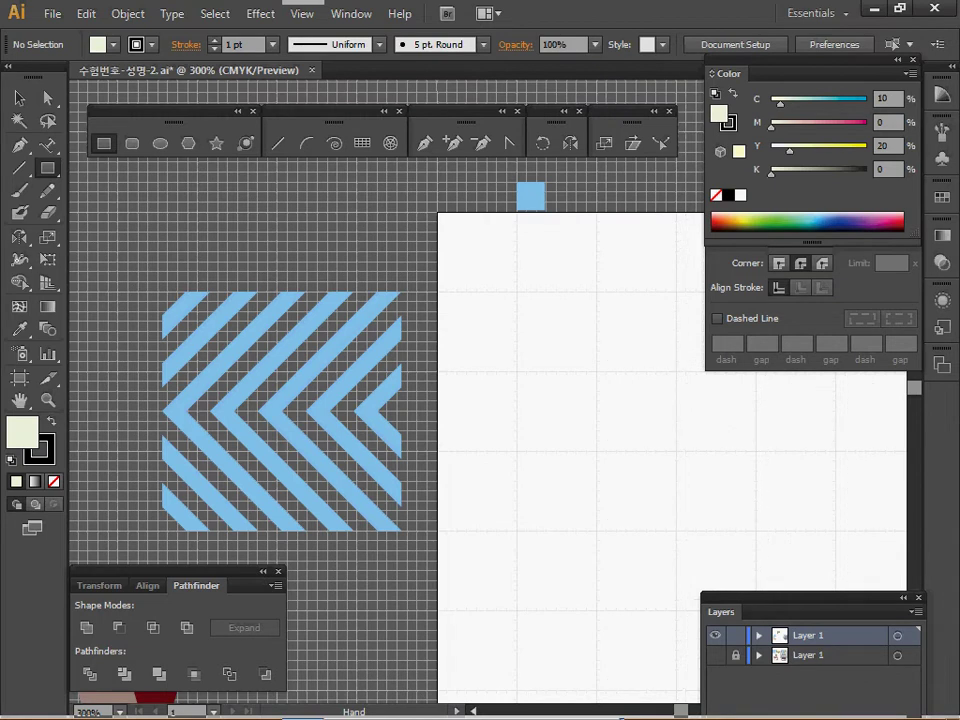
pyautogui.moveTo(560, 430); pyautogui.dragTo(397, 375)
pyautogui.moveTo(520, 400); pyautogui.dragTo(391, 406)
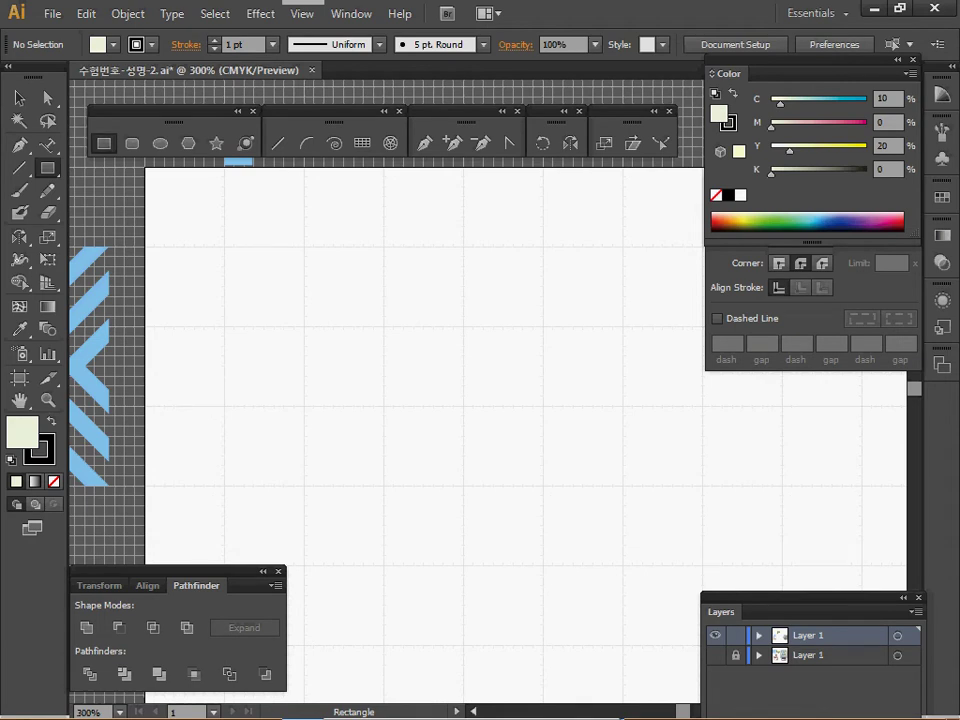
pyautogui.click(240, 358)
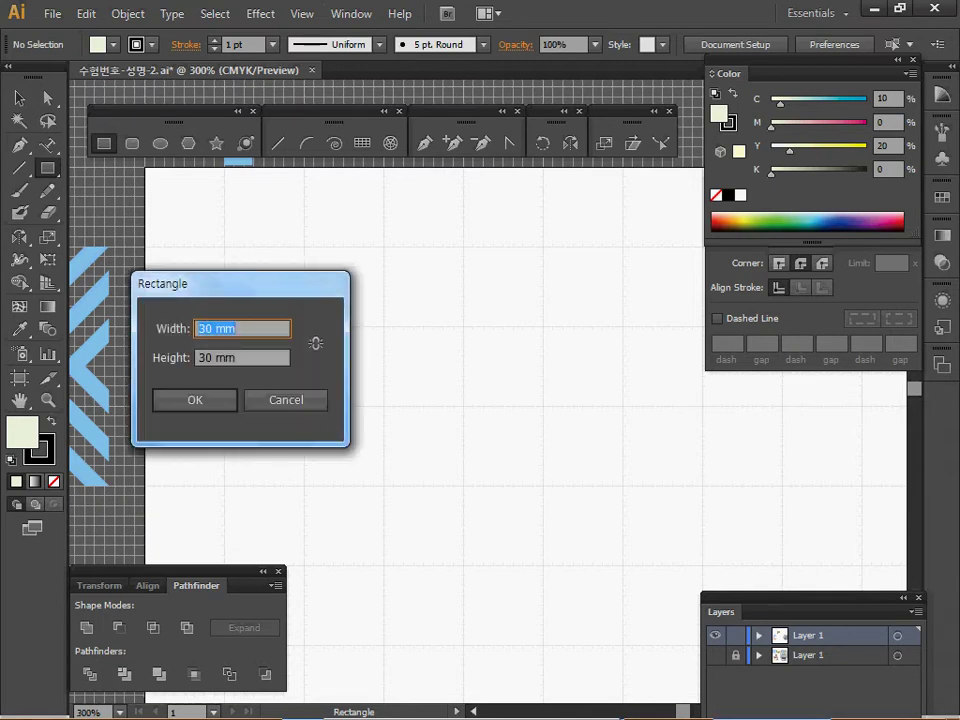
pyautogui.press('Tab')
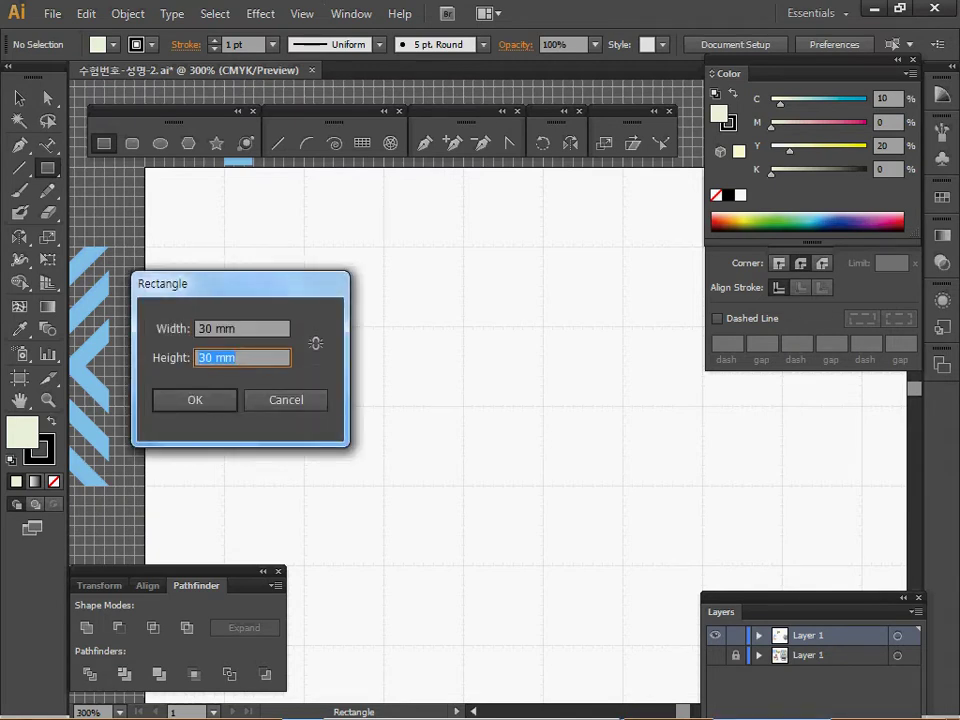
pyautogui.press('Return')
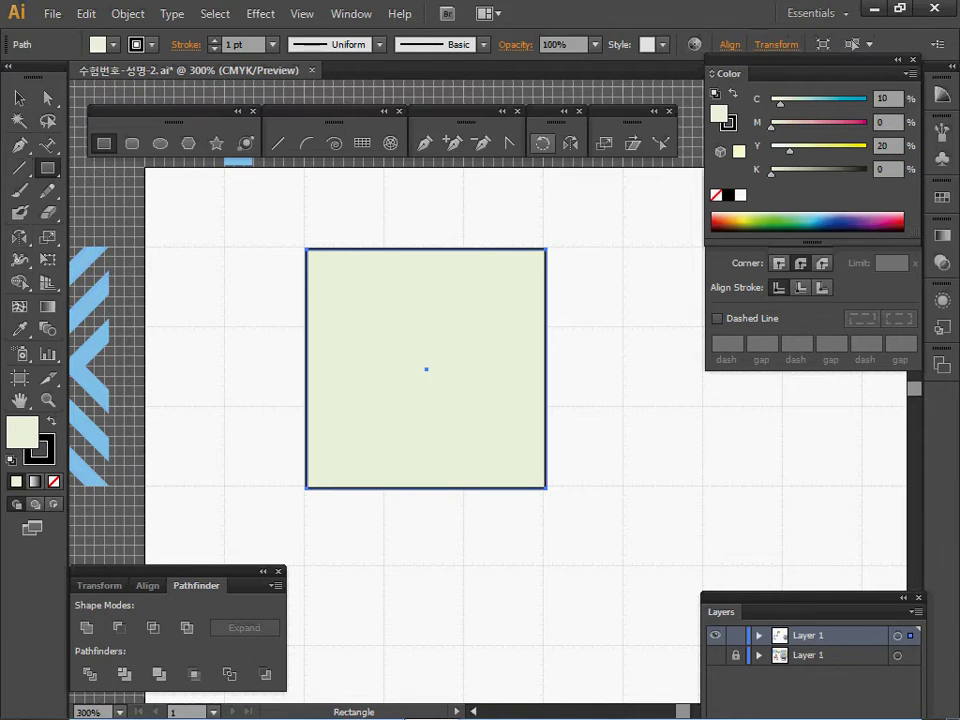
# Rotate the square by 45° and delete its right corner anchor point to leave an open chevron
pyautogui.doubleClick(542, 143)
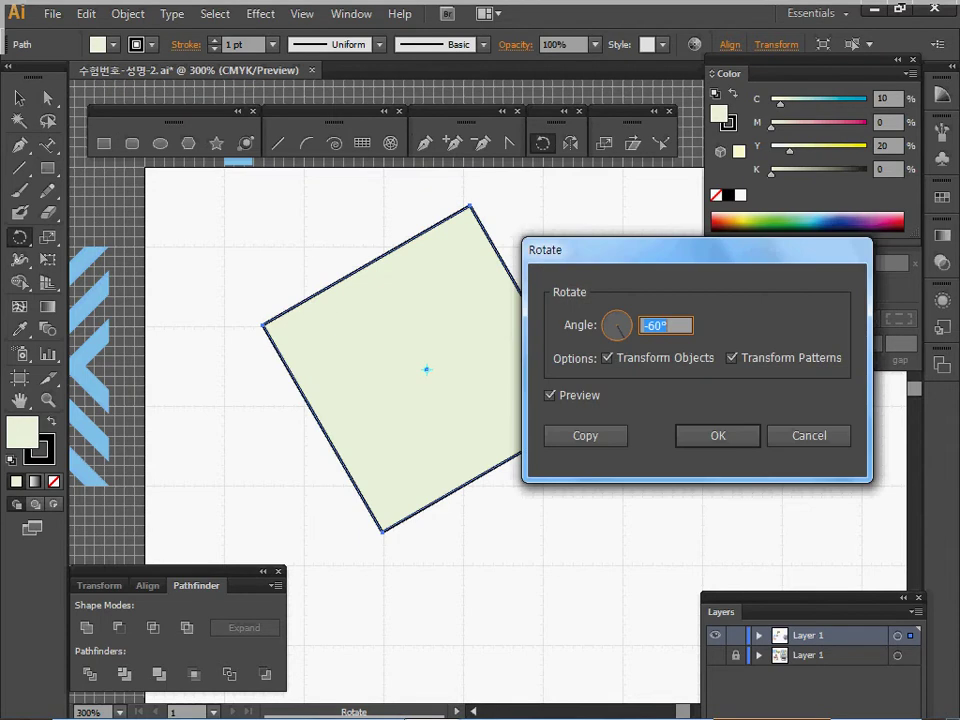
pyautogui.write('45')
pyautogui.press('Return')
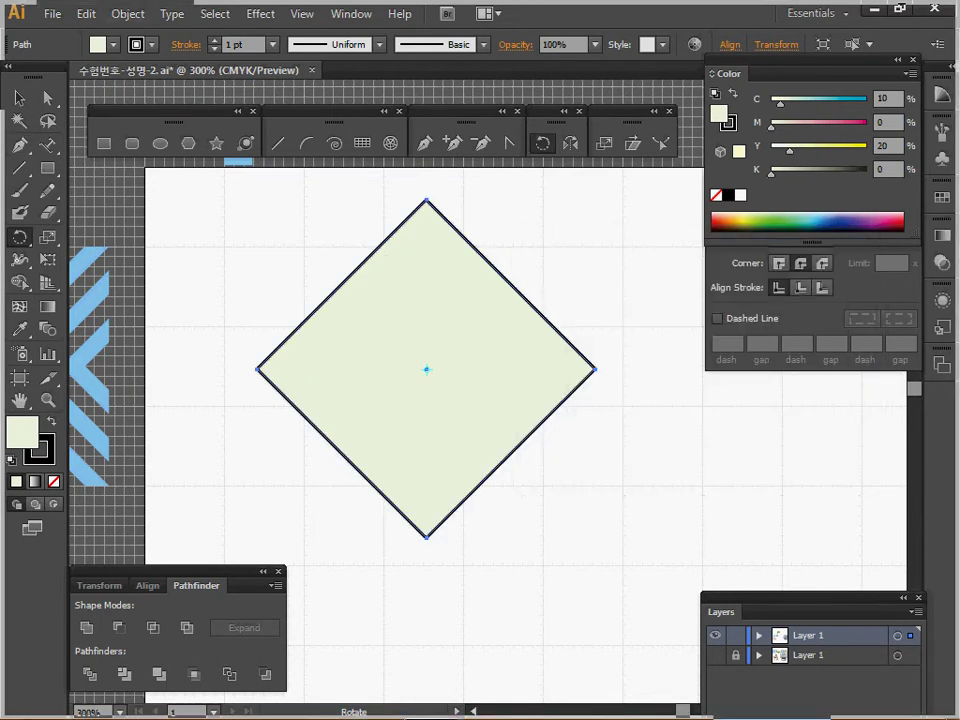
pyautogui.click(47, 98)
pyautogui.moveTo(641, 339); pyautogui.dragTo(550, 394)
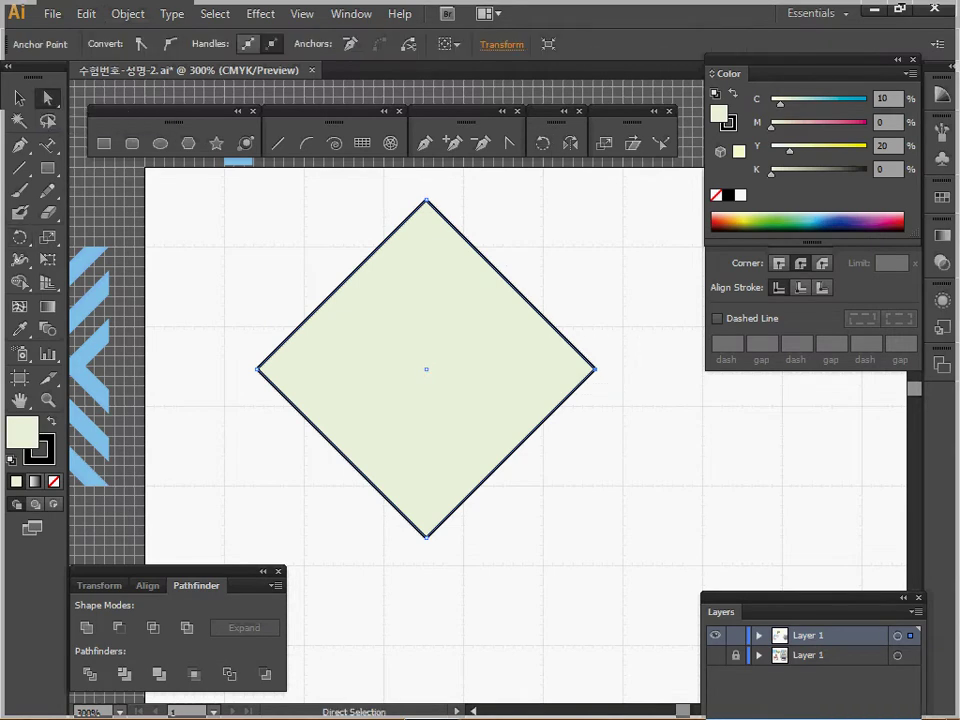
pyautogui.press('Delete')
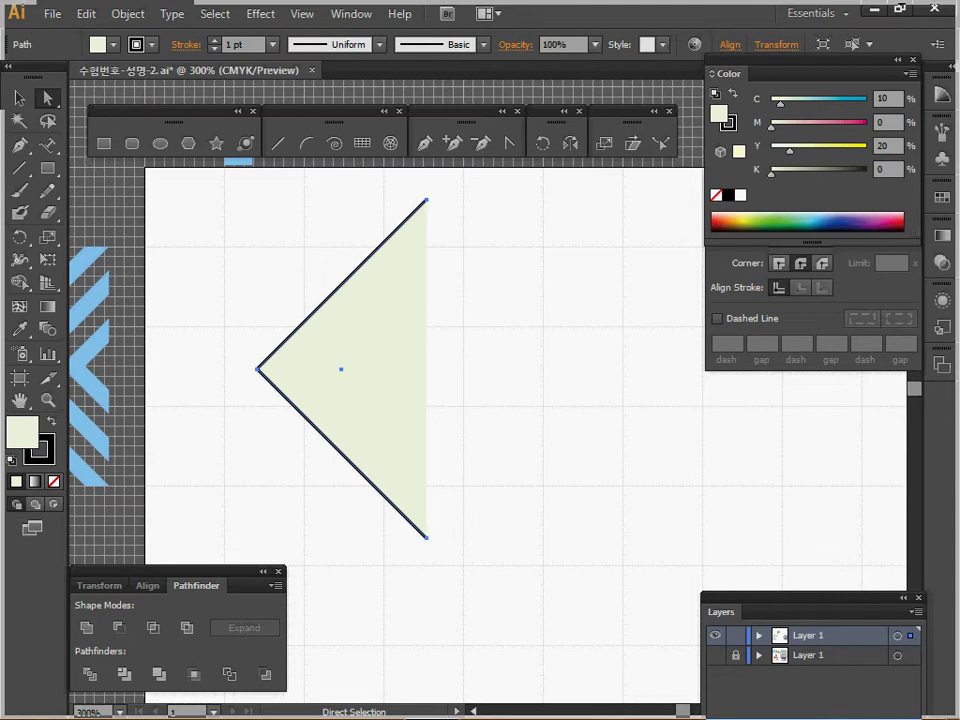
# Remove the chevron's fill and give its stroke the light blue sampled from the finished pattern
pyautogui.click(54, 481)
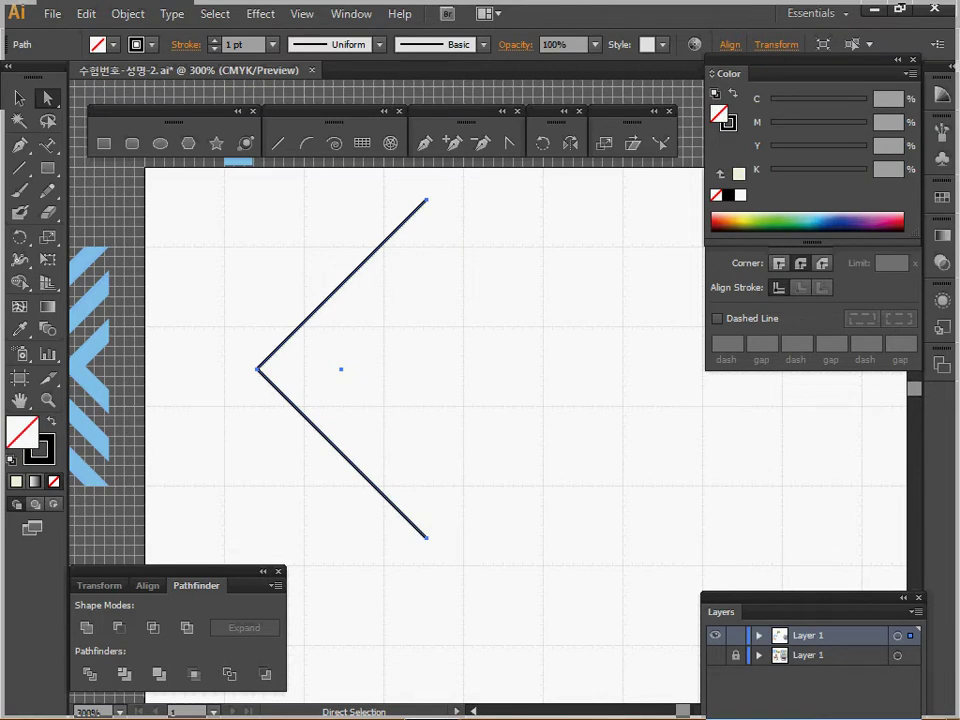
pyautogui.click(20, 329)
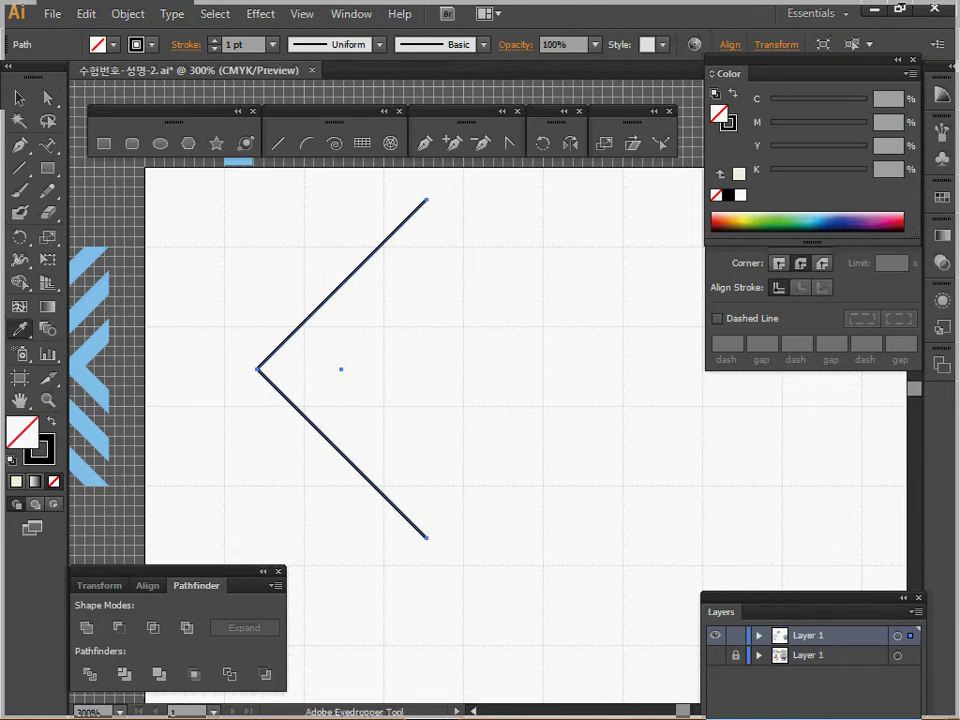
pyautogui.click(90, 349)
pyautogui.click(51, 421)
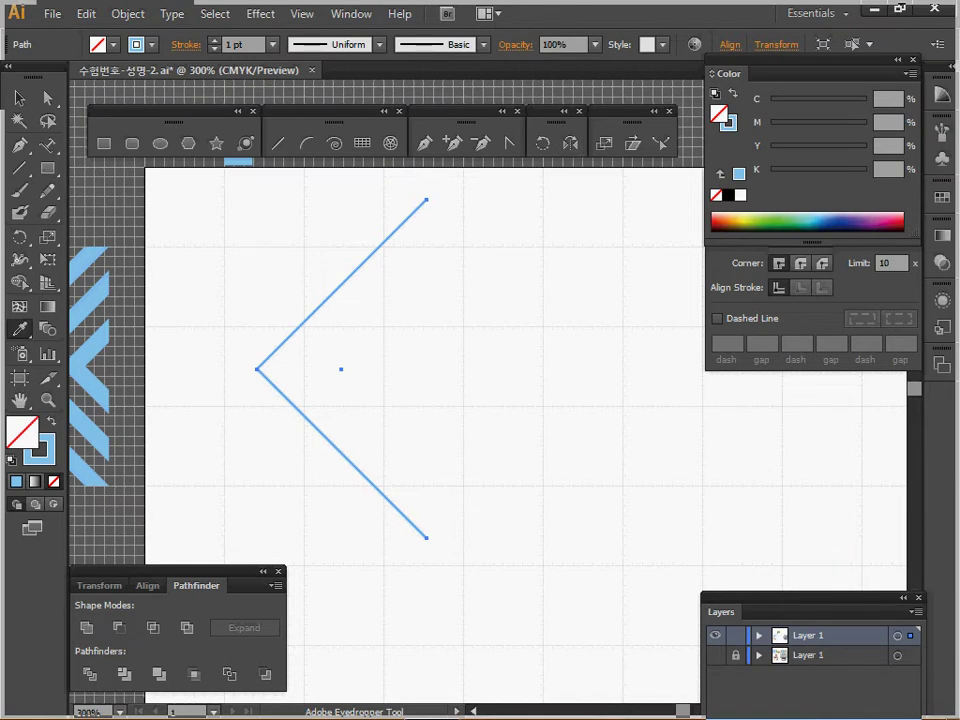
# Nudge the chevron down and left until its tip sits on the gridline crossing 10 mm from the artboard's left edge and 30 mm below its top
pyautogui.press('Down')
pyautogui.press('Down')
pyautogui.press('Down')
pyautogui.press('Down')
pyautogui.press('Down')
pyautogui.press('Down')
pyautogui.press('Down')
pyautogui.press('Down')
pyautogui.press('Down')
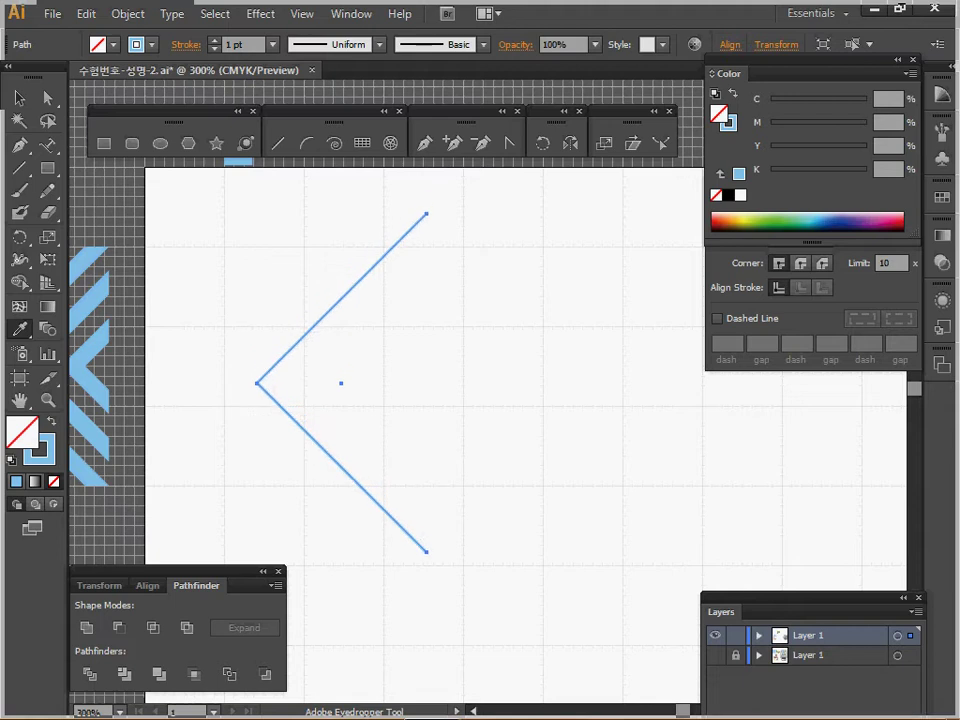
pyautogui.press('Down')
pyautogui.press('Down')
pyautogui.press('Down')
pyautogui.press('Down')
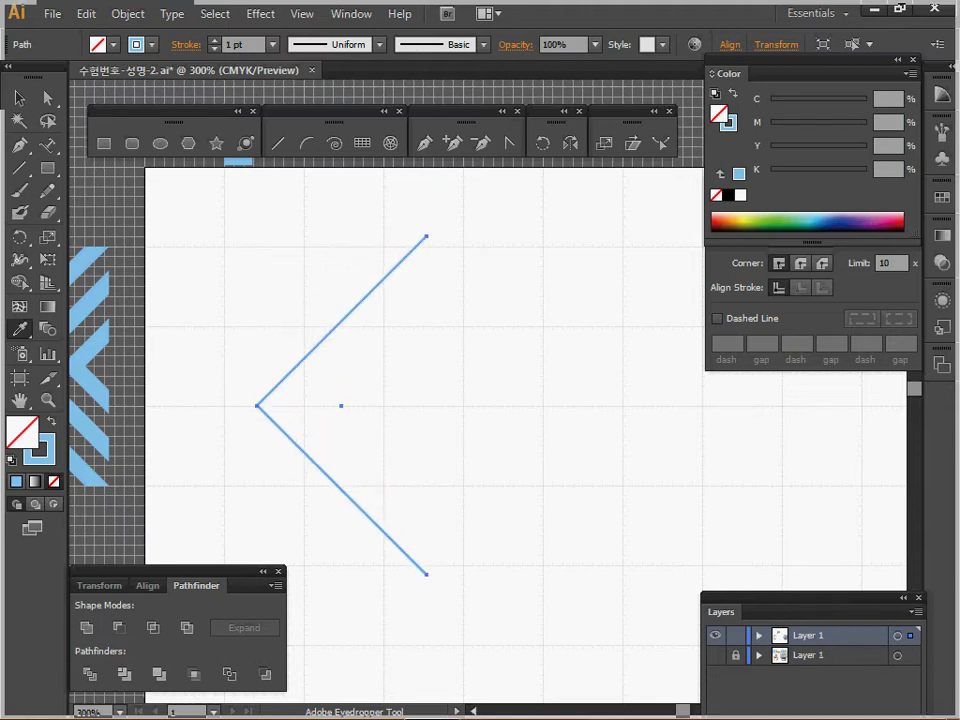
pyautogui.press('Left')
pyautogui.press('Left')
pyautogui.press('Left')
pyautogui.press('Left')
pyautogui.press('Left')
pyautogui.press('Left')
pyautogui.press('Left')
pyautogui.press('Left')
pyautogui.press('Left')
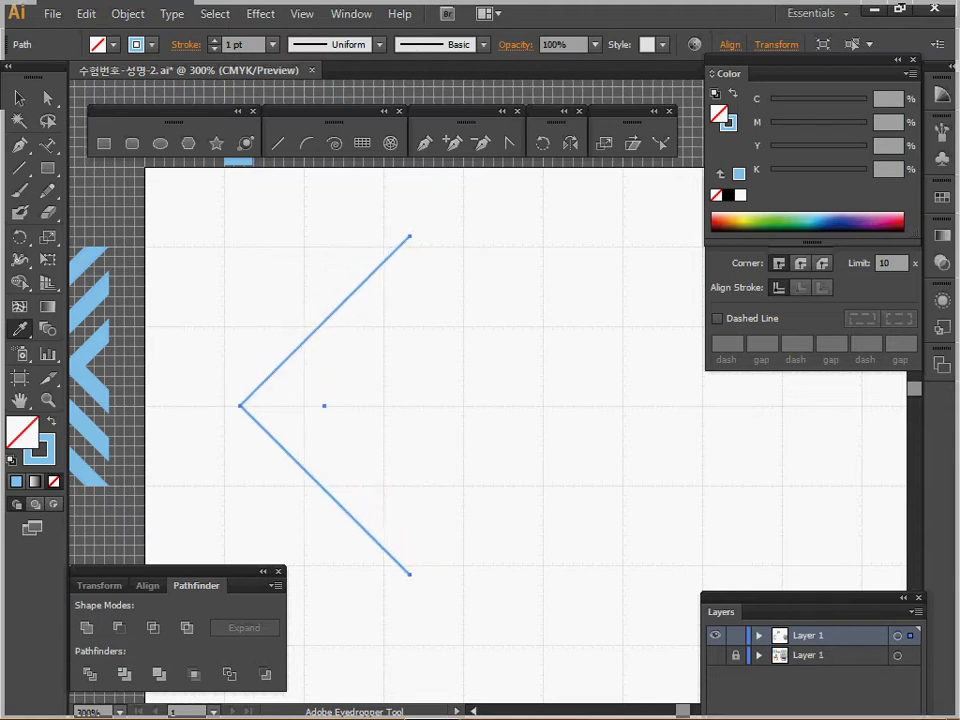
pyautogui.press('Left')
pyautogui.press('Left')
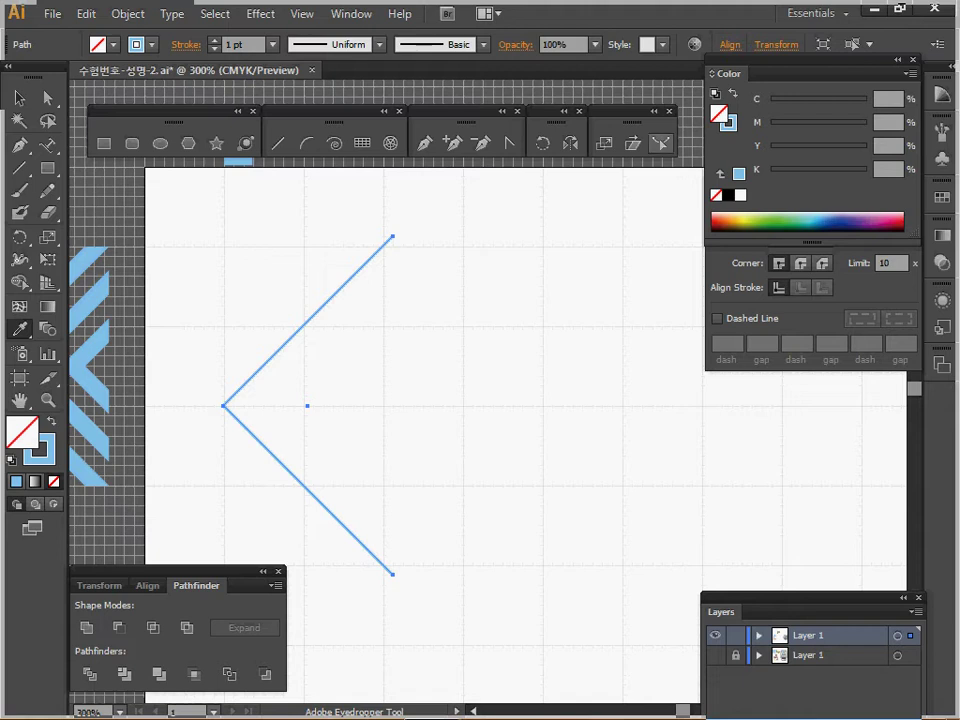
# Set the chevron's stroke weight to 6 pt and convert the stroke to an outlined shape
pyautogui.press('x')
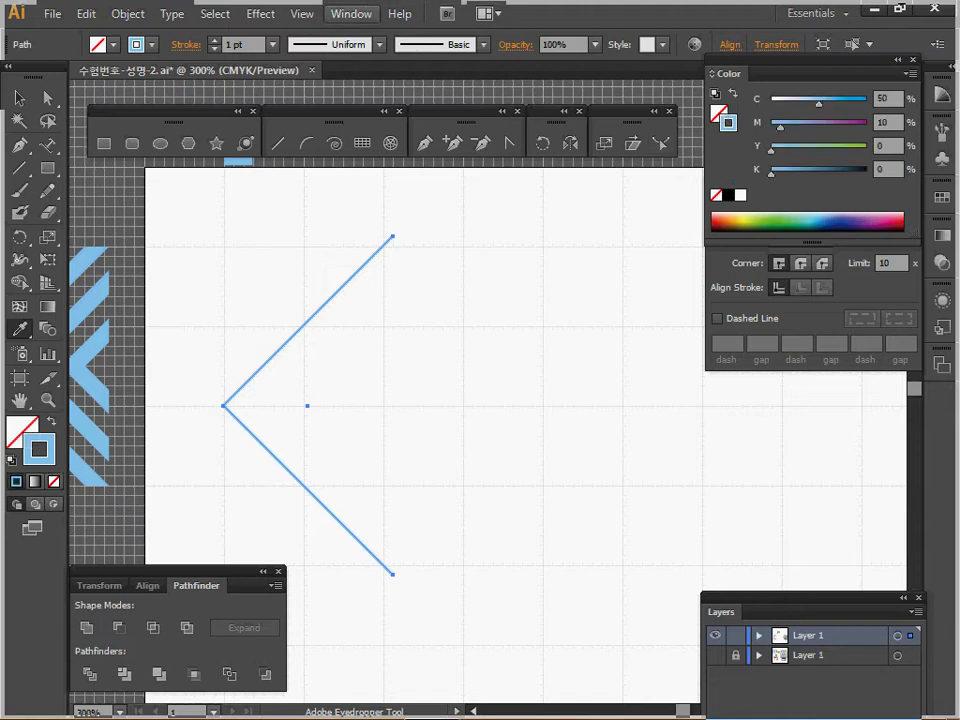
pyautogui.click(273, 44)
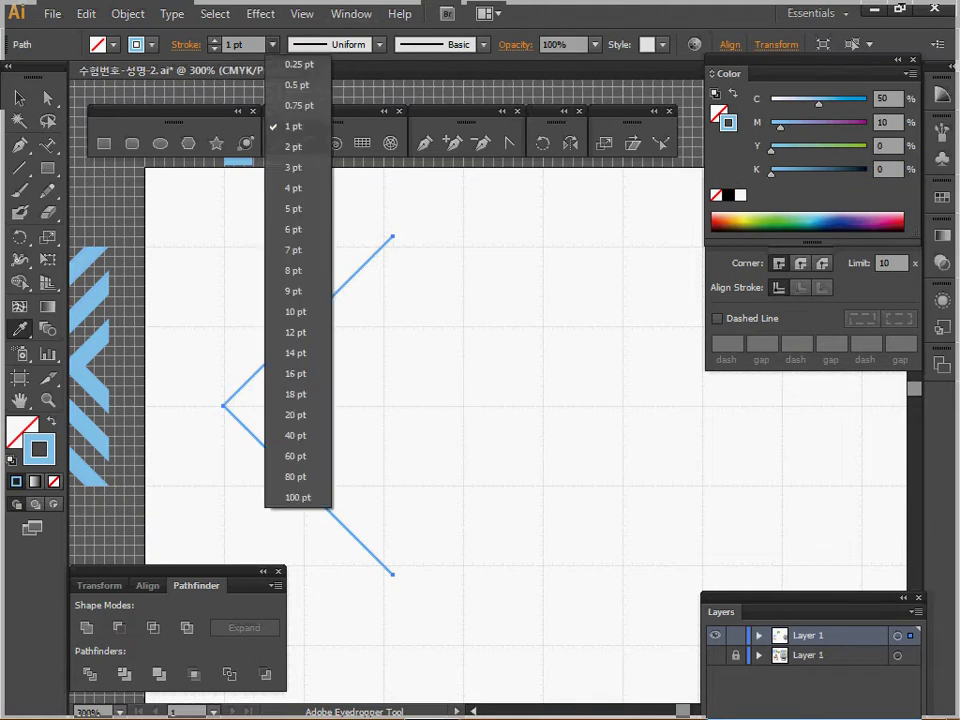
pyautogui.click(295, 227)
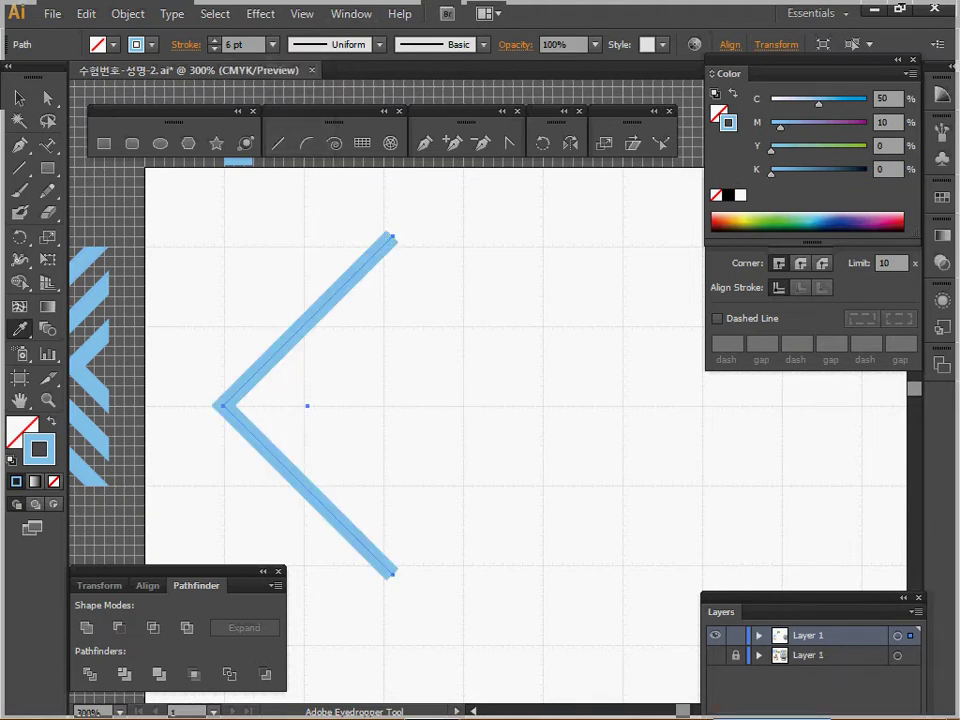
pyautogui.click(127, 13)
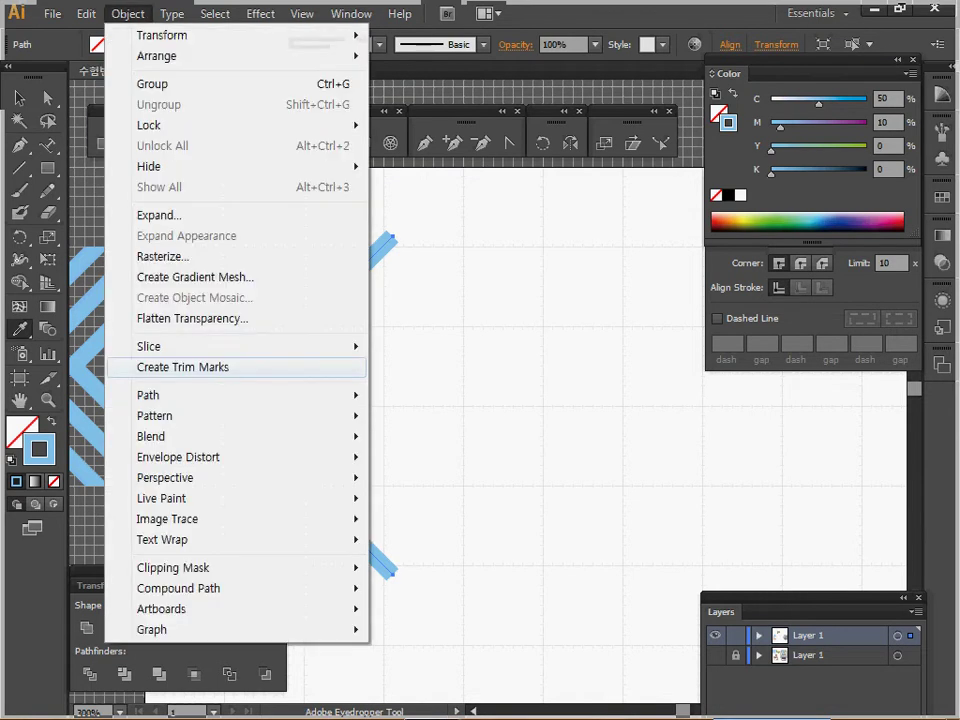
pyautogui.moveTo(250, 395)
pyautogui.click(435, 443)
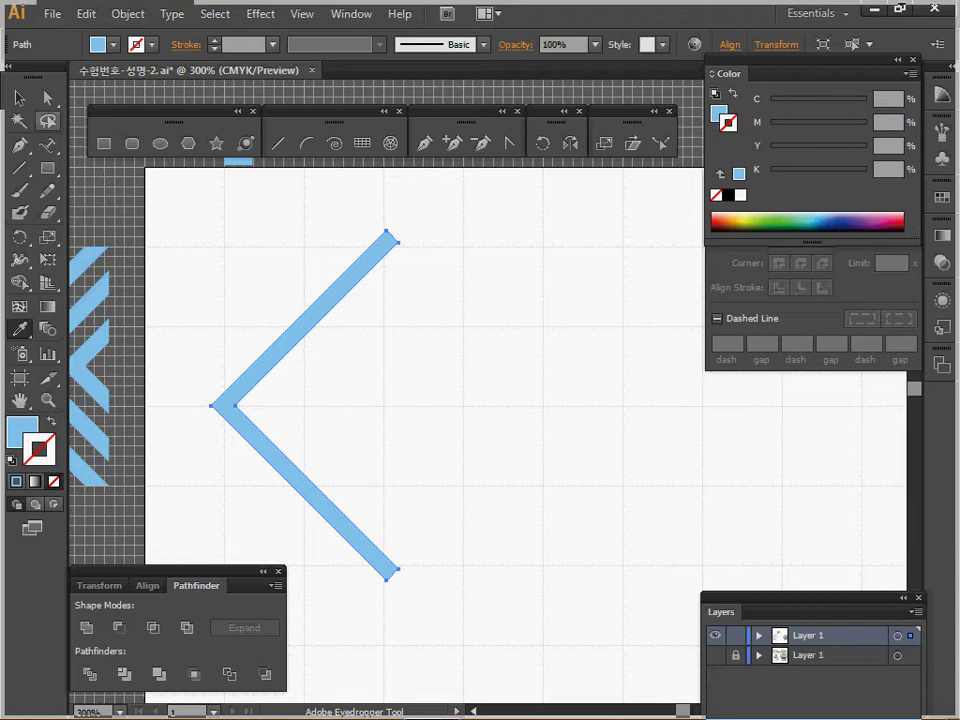
# Copy the outlined chevron 6 mm to the right with the Move command, keeping the vertical offset at 0 mm
pyautogui.doubleClick(47, 97)
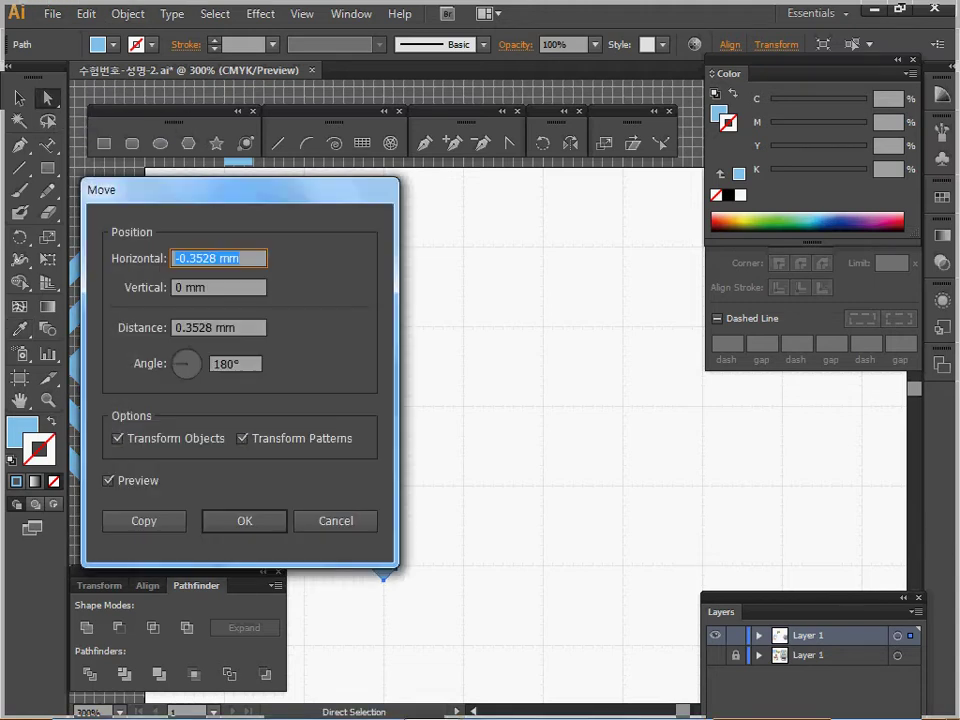
pyautogui.moveTo(240, 189); pyautogui.dragTo(539, 233)
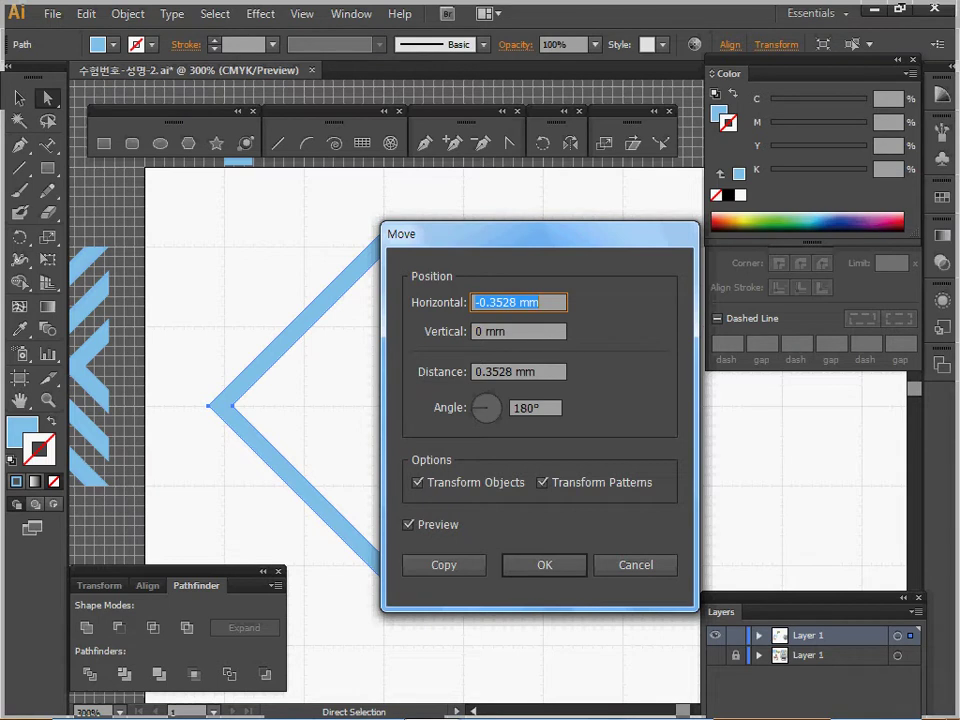
pyautogui.write('6')
pyautogui.press('Tab')
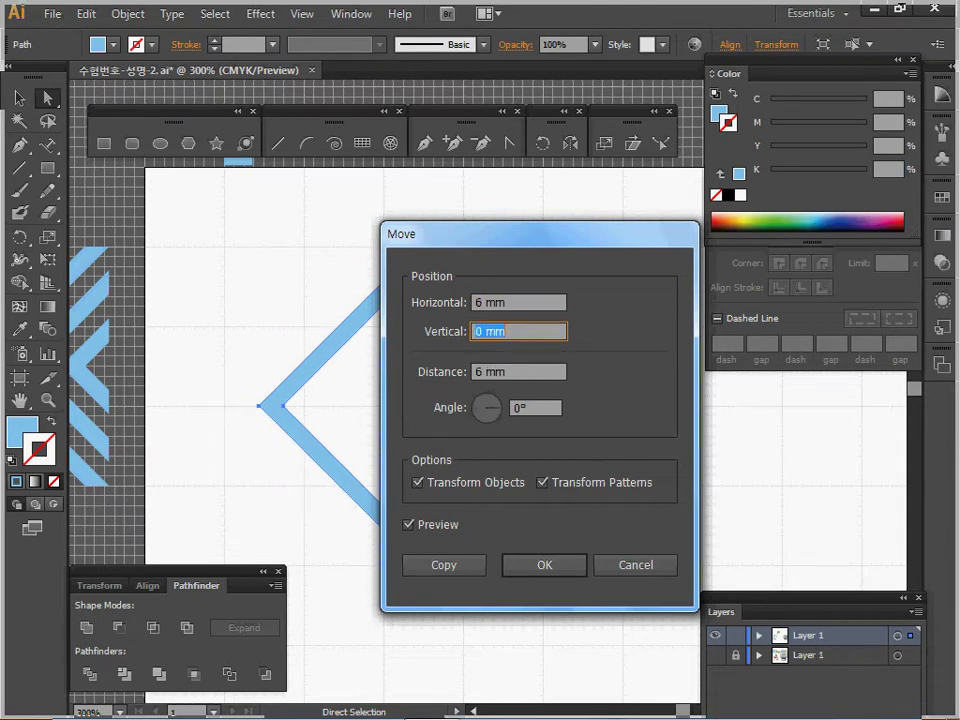
pyautogui.moveTo(540, 232); pyautogui.dragTo(650, 222)
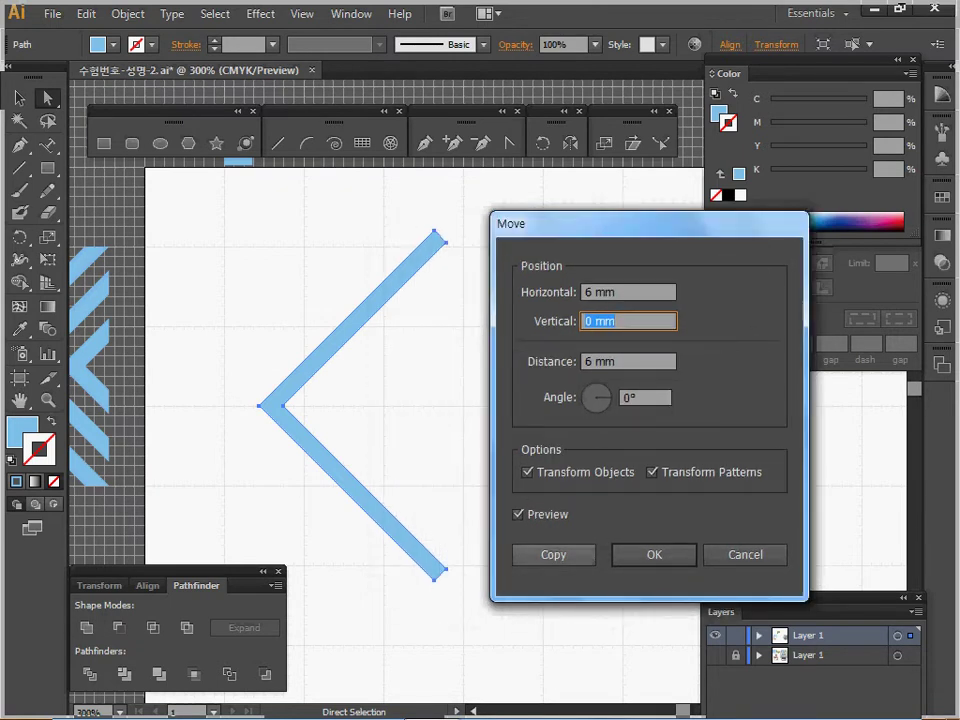
pyautogui.click(554, 555)
pyautogui.press('Return')
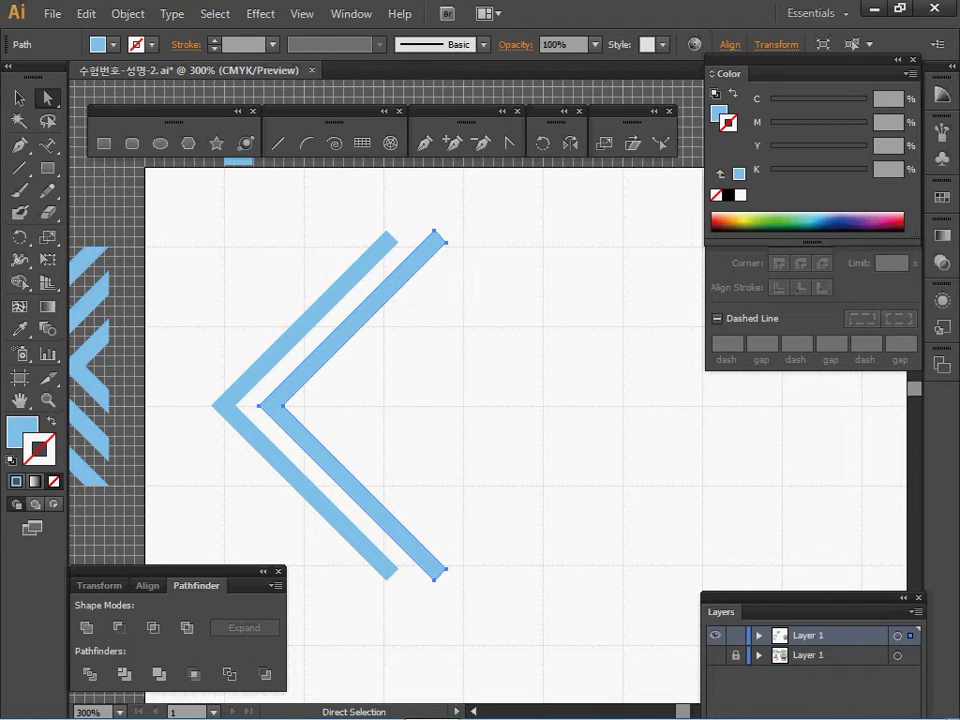
# Repeat the 6 mm copy until eleven evenly spaced chevrons stand in a horizontal row
pyautogui.hotkey('ctrl', 'd')
pyautogui.hotkey('ctrl', 'd')
pyautogui.hotkey('ctrl', 'd')
pyautogui.hotkey('ctrl', 'd')
pyautogui.hotkey('ctrl', 'd')
pyautogui.hotkey('ctrl', 'd')
pyautogui.hotkey('ctrl', 'd')
pyautogui.hotkey('ctrl', 'd')
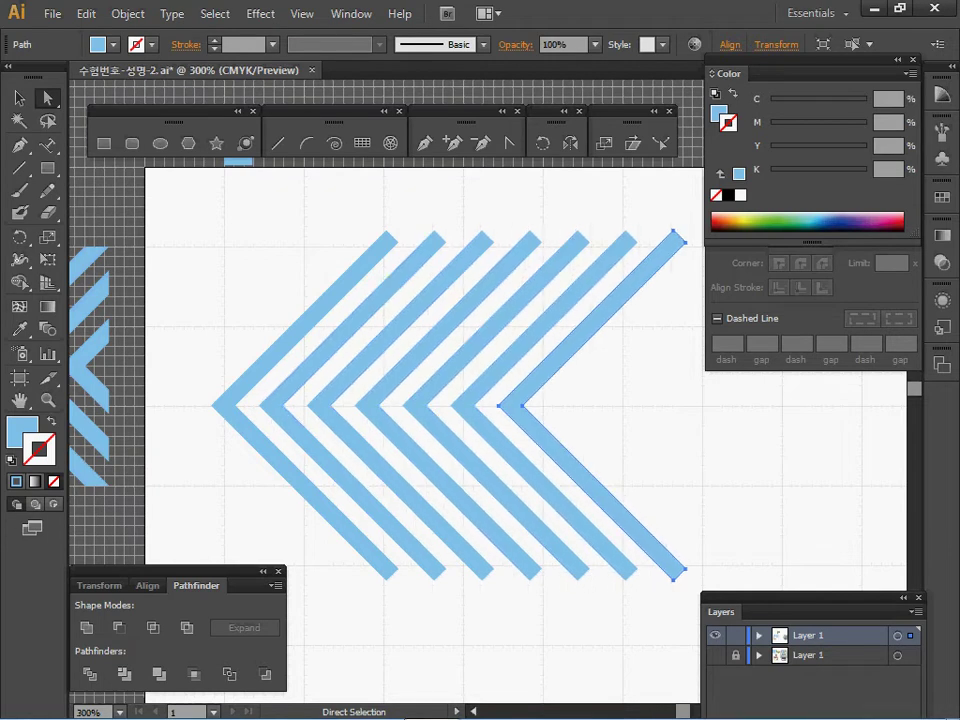
pyautogui.hotkey('ctrl', 'd')
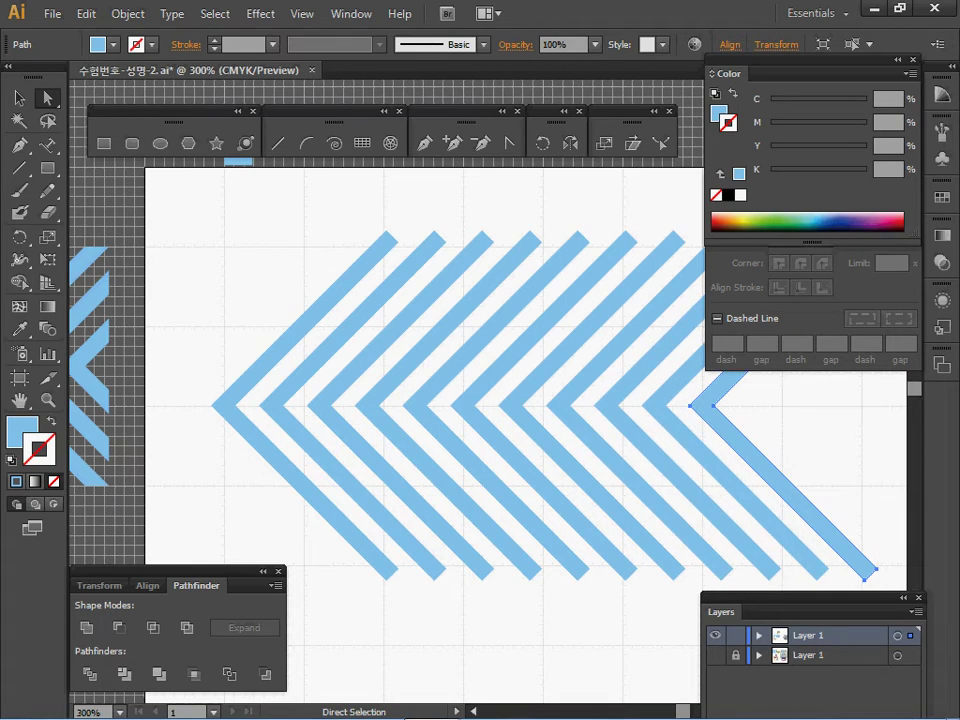
# Create a 30 × 30 mm square over the middle of the chevron row
pyautogui.press('m')
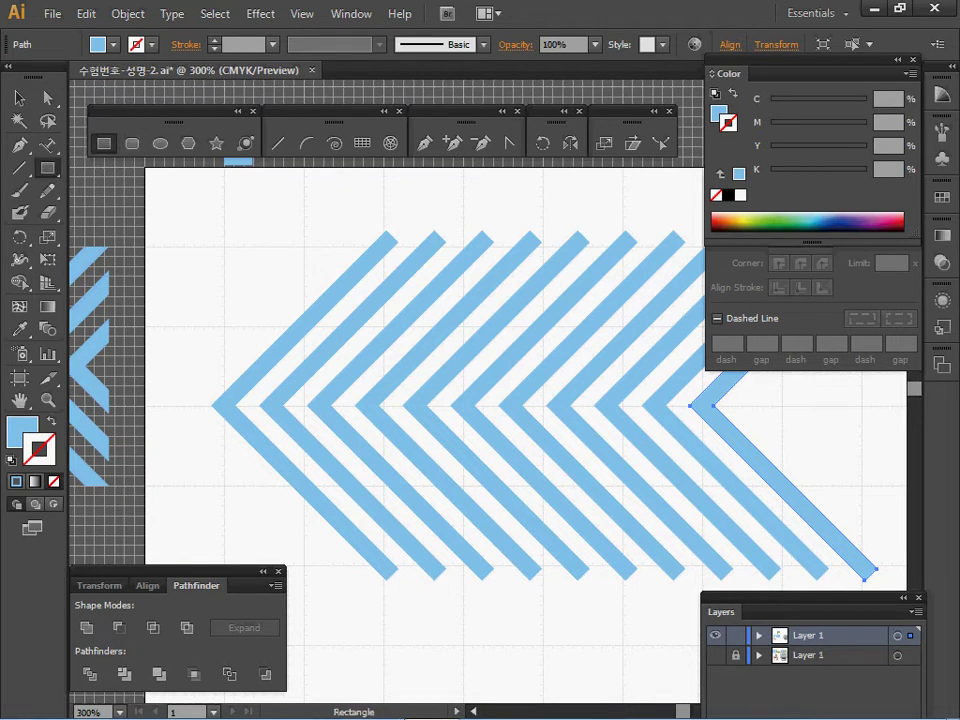
pyautogui.click(241, 358)
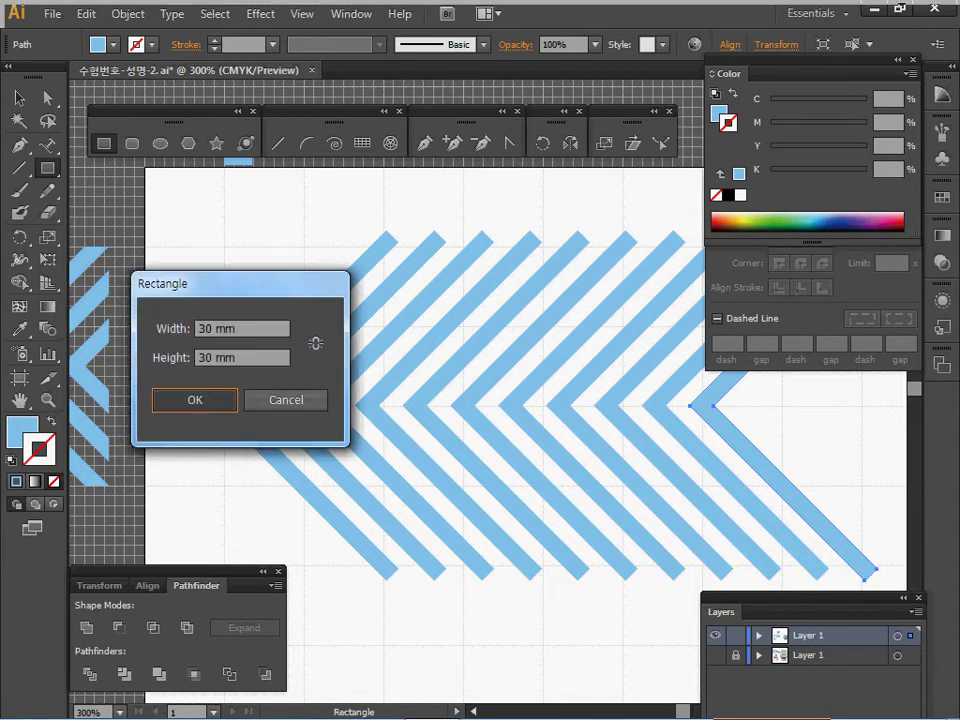
pyautogui.press('Return')
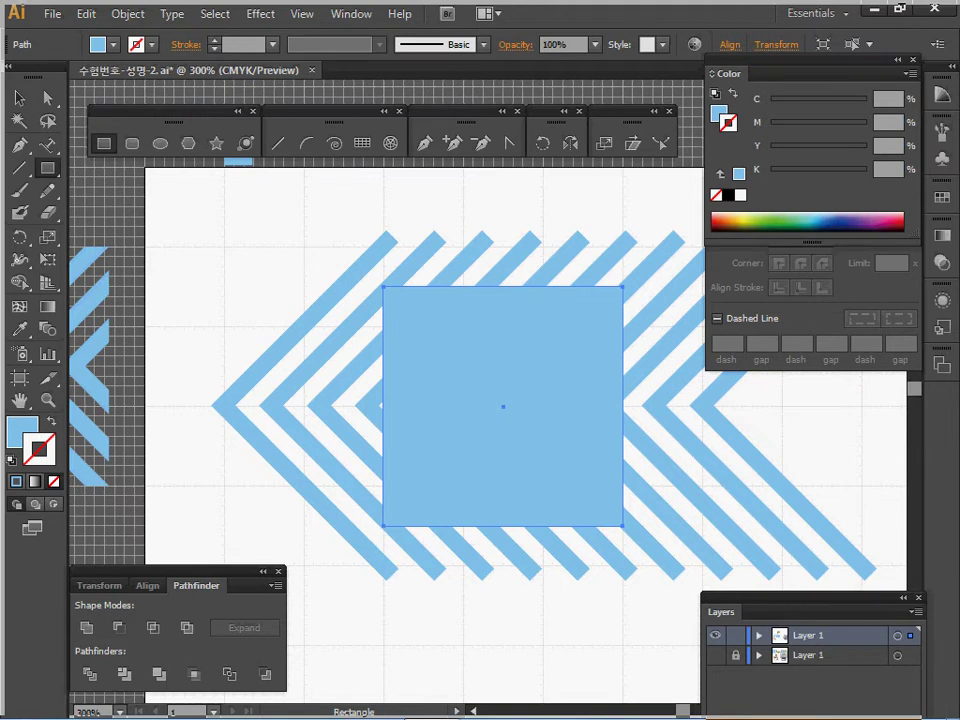
# Nudge the square sideways until its left edge meets the fourth chevron's outer tip, and swap its fill and stroke
pyautogui.keyDown('ctrl'); pyautogui.click(503, 407); pyautogui.keyUp('ctrl')
pyautogui.moveTo(503, 407); pyautogui.dragTo(381, 391)
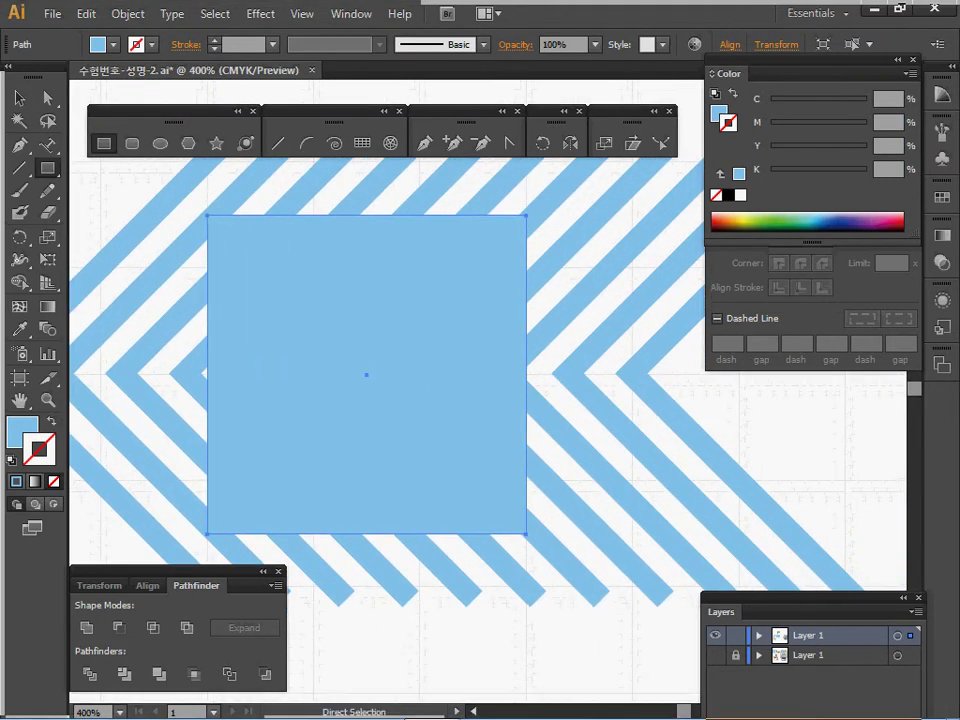
pyautogui.hotkey('ctrl', 'y')
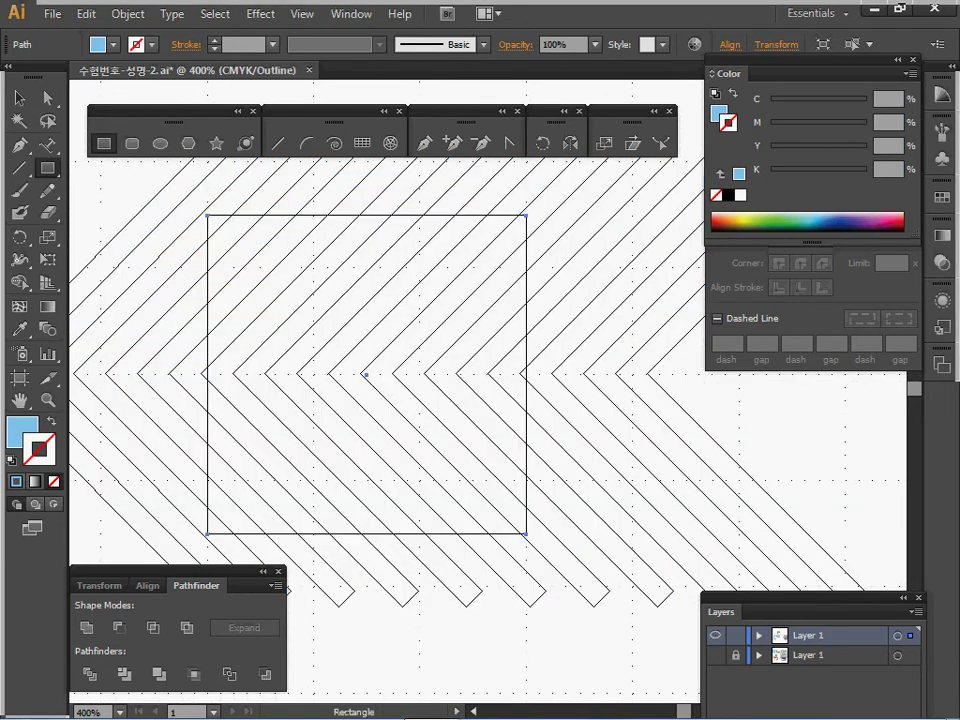
pyautogui.keyDown('ctrl'); pyautogui.keyDown('alt'); pyautogui.click(465, 409); pyautogui.keyUp('alt'); pyautogui.keyUp('ctrl')
pyautogui.keyDown('ctrl'); pyautogui.keyDown('alt'); pyautogui.click(438, 392); pyautogui.keyUp('alt'); pyautogui.keyUp('ctrl')
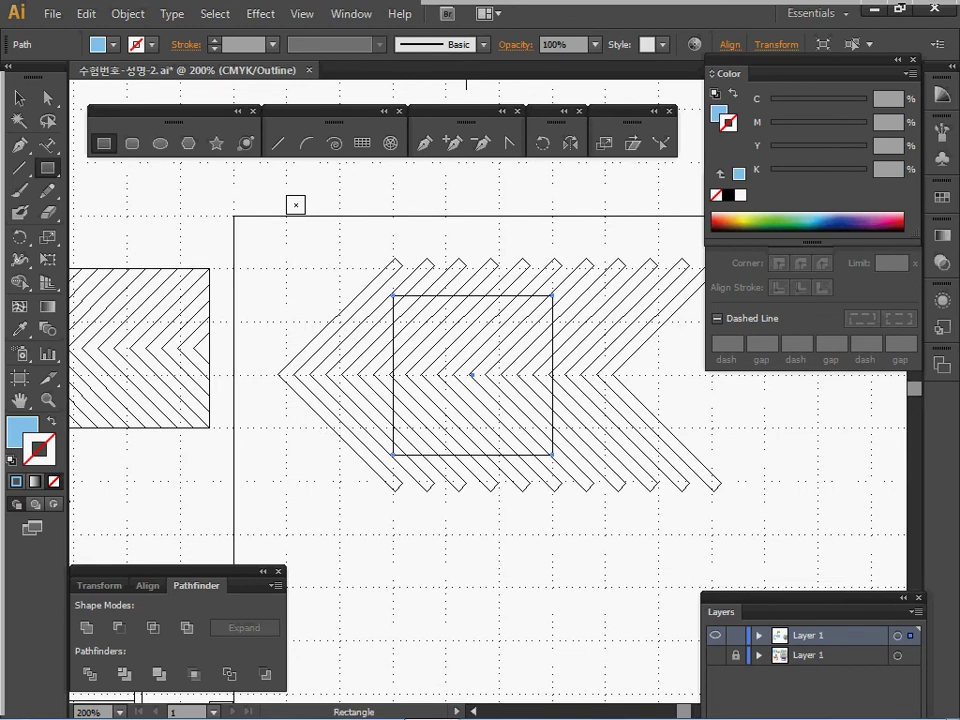
pyautogui.moveTo(438, 392); pyautogui.dragTo(498, 396)
pyautogui.hotkey('ctrl', 'y')
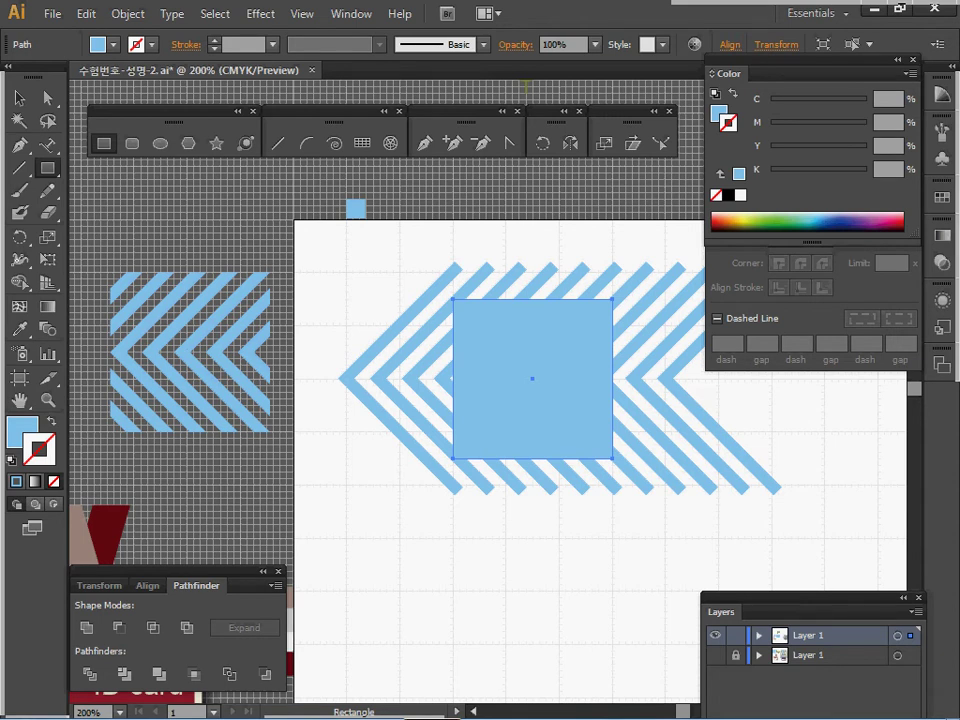
pyautogui.press('Left')
pyautogui.press('Left')
pyautogui.press('Left')
pyautogui.press('Left')
pyautogui.press('Left')
pyautogui.press('Left')
pyautogui.press('Left')
pyautogui.press('Left')
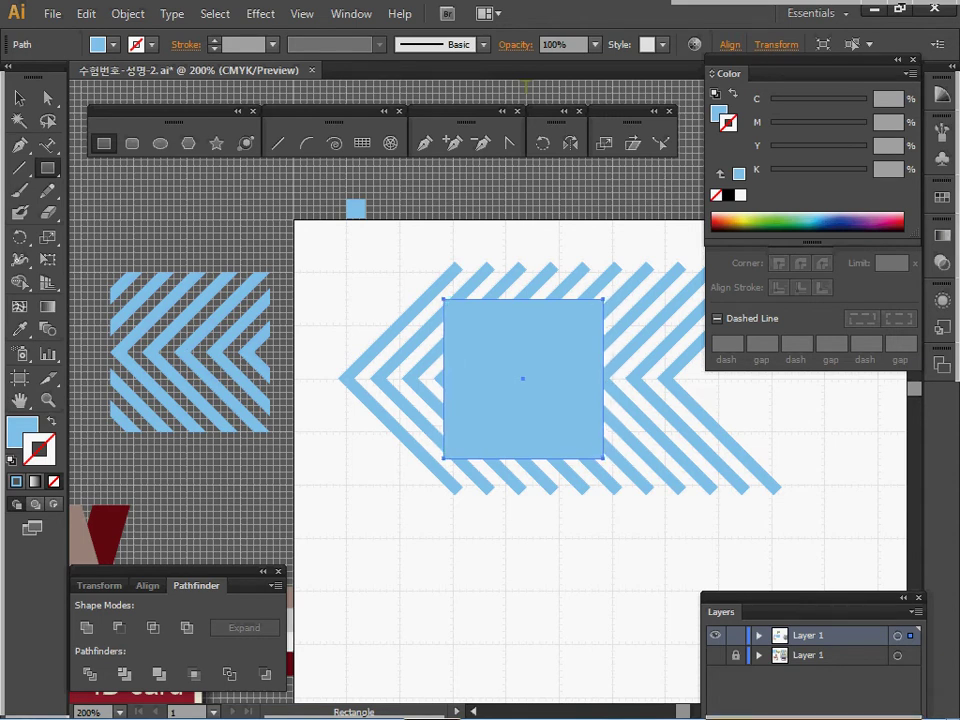
pyautogui.press('Left')
pyautogui.press('Left')
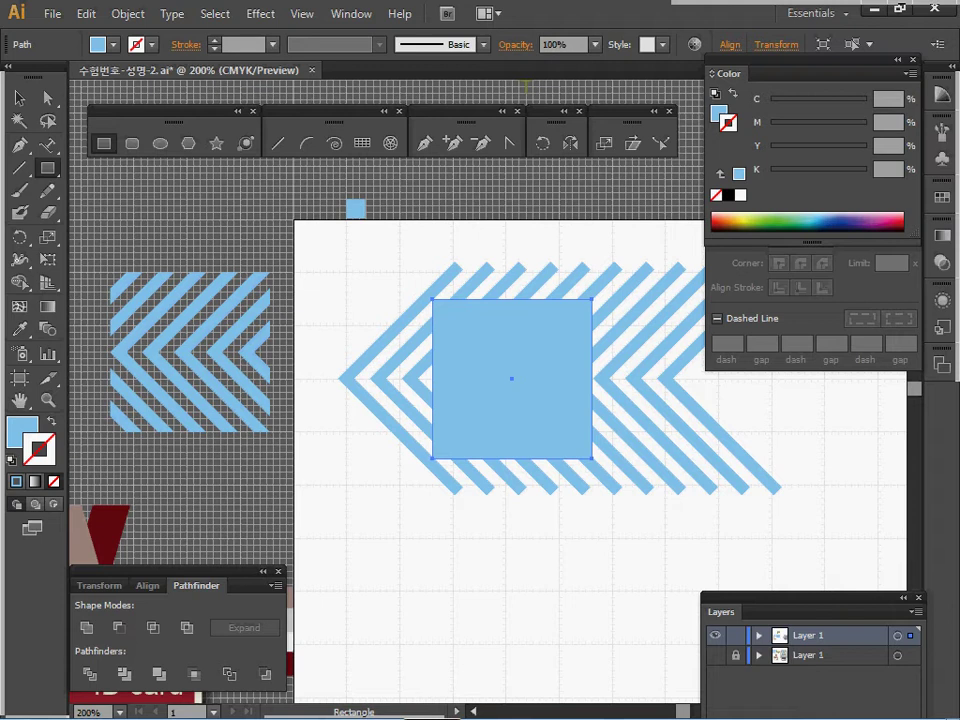
pyautogui.hotkey('shift', 'x')
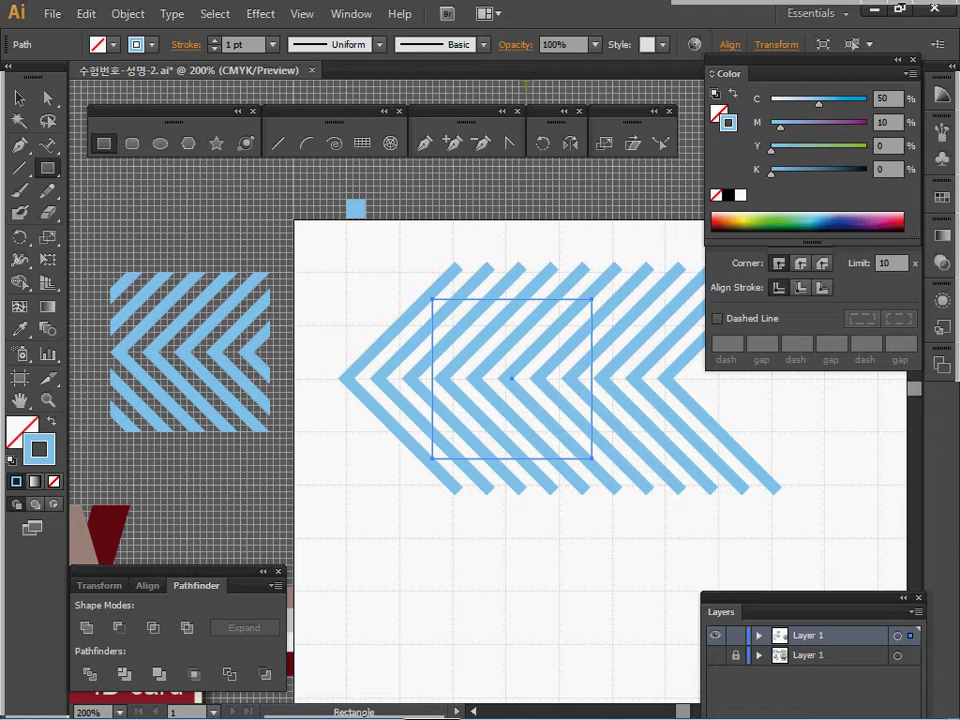
pyautogui.press('Right')
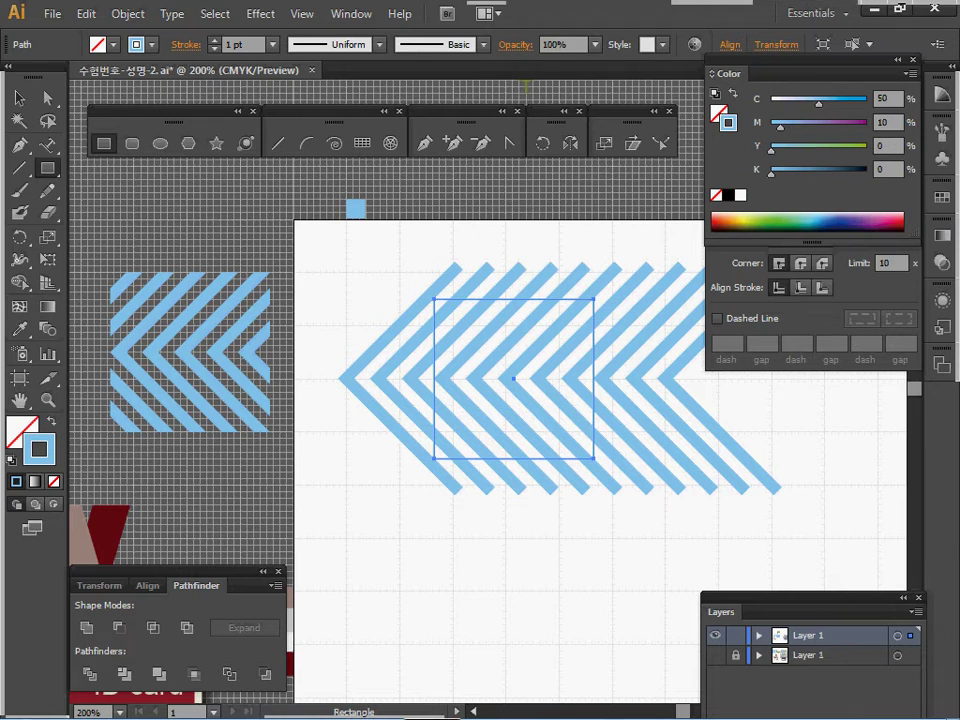
# Fill the square with a yellow-green of C 27.06, M 0, Y 89.8, K 0 from the colour spectrum
pyautogui.press('x')
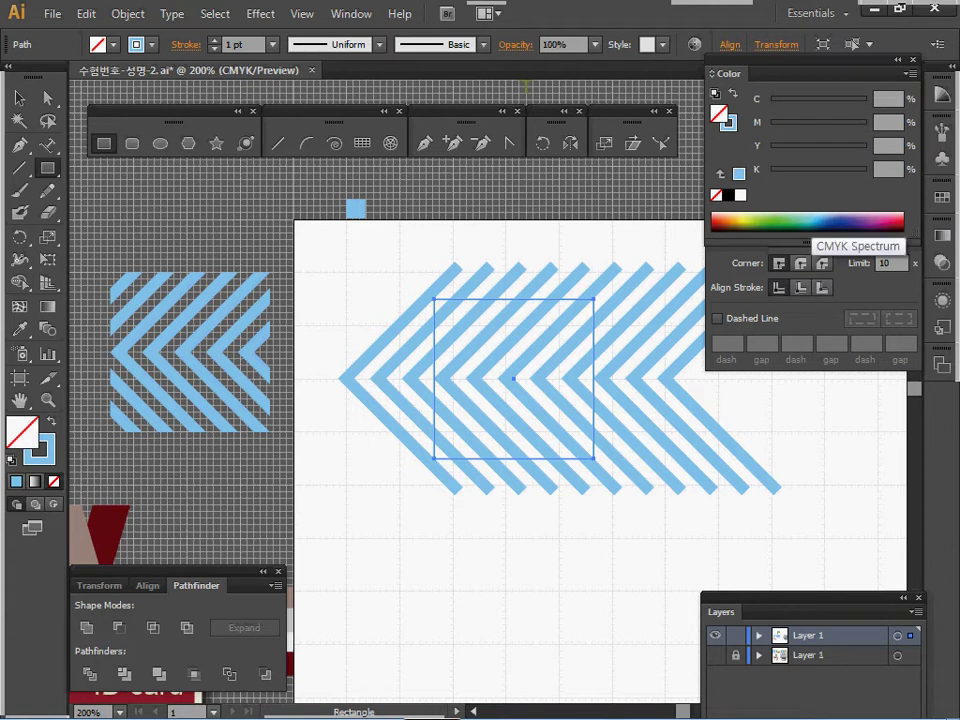
pyautogui.click(760, 221)
pyautogui.click(752, 220)
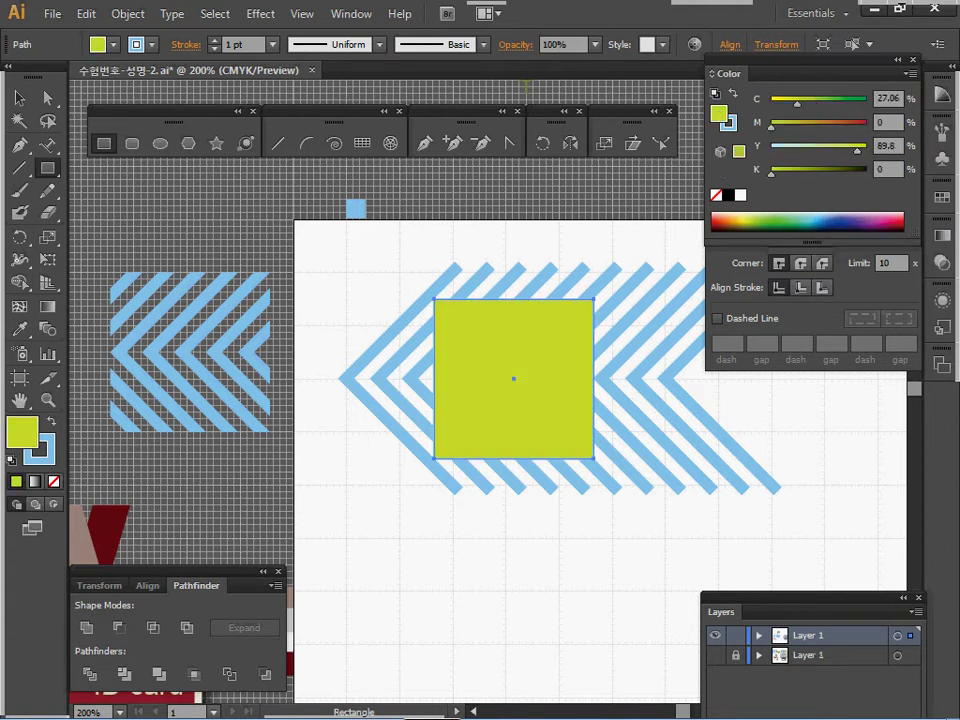
# Select the square with all the chevrons and crop the stripes to the square using Pathfinder Crop
pyautogui.keyDown('ctrl'); pyautogui.click(549, 399); pyautogui.keyUp('ctrl')
pyautogui.moveTo(549, 399); pyautogui.dragTo(447, 395)
pyautogui.press('v')
pyautogui.moveTo(163, 204); pyautogui.dragTo(712, 527)
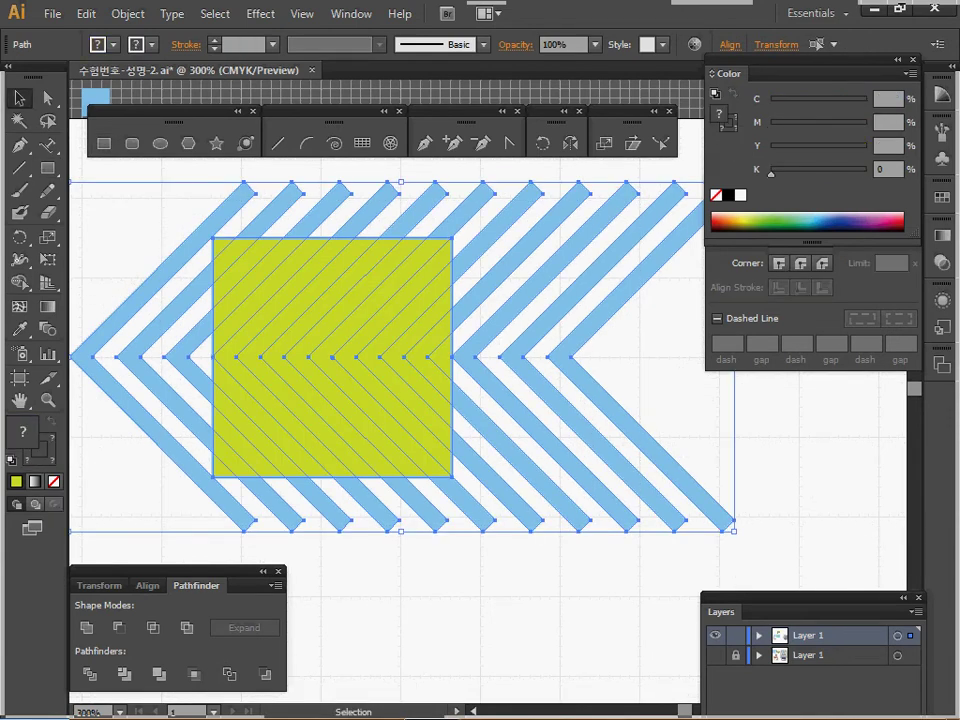
pyautogui.click(194, 674)
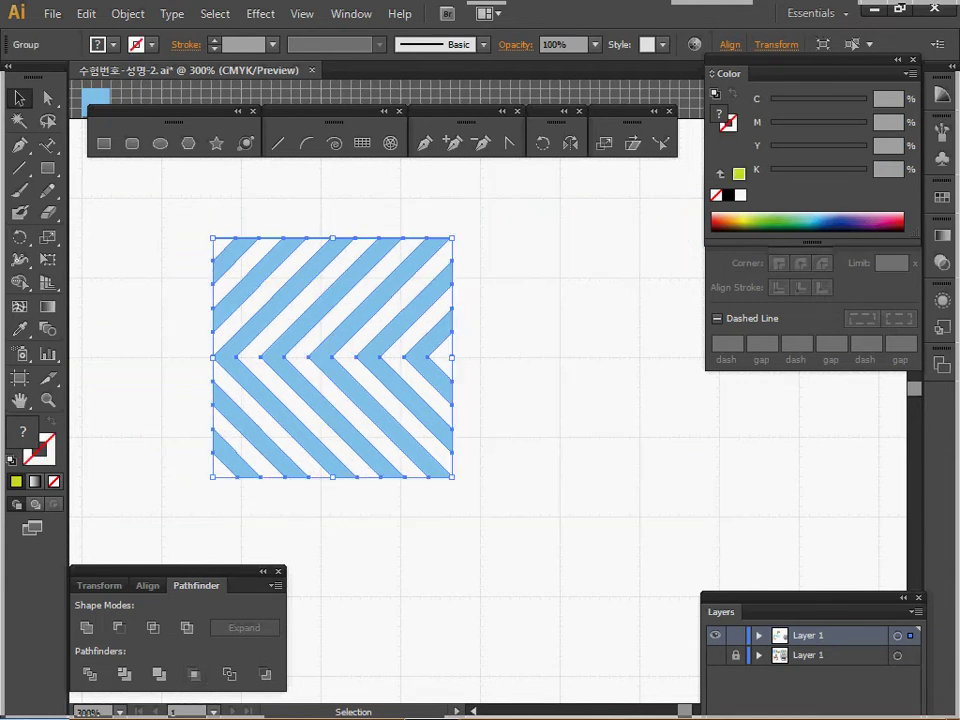
# Make a new pattern from the cropped chevron group with the Grid tile type and 5 x 5 copies
pyautogui.click(128, 13)
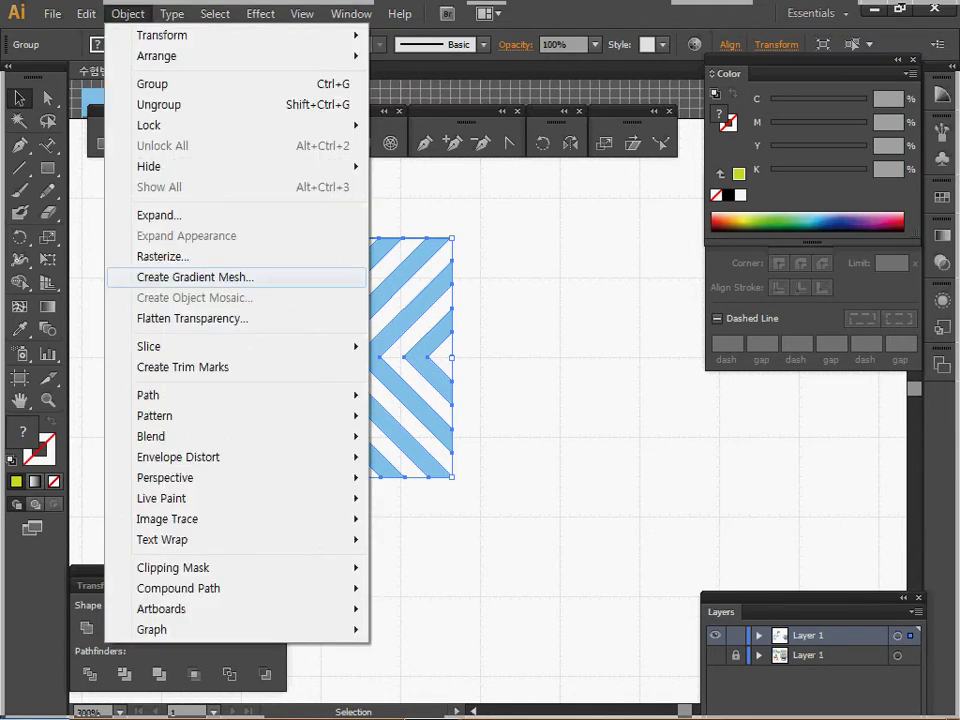
pyautogui.moveTo(155, 415)
pyautogui.click(408, 414)
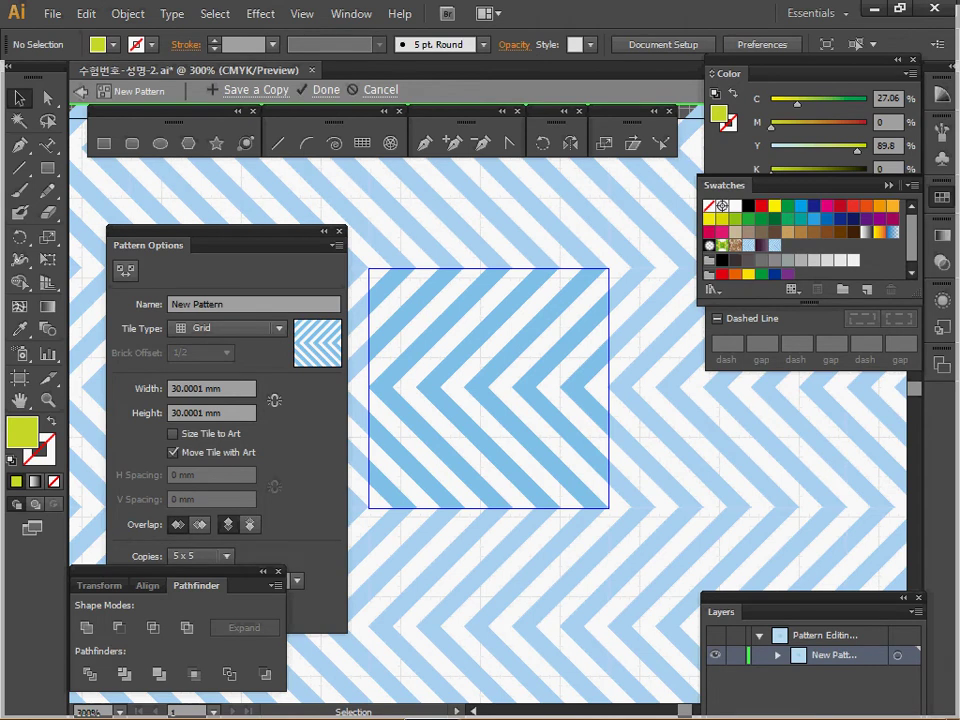
pyautogui.hotkey('ctrl', 'space')
pyautogui.hotkey('ctrl', 'space')
pyautogui.keyDown('ctrl'); pyautogui.keyDown('alt'); pyautogui.click(560, 427); pyautogui.keyUp('alt'); pyautogui.keyUp('ctrl')
pyautogui.press('space')
pyautogui.moveTo(560, 427); pyautogui.dragTo(601, 428)
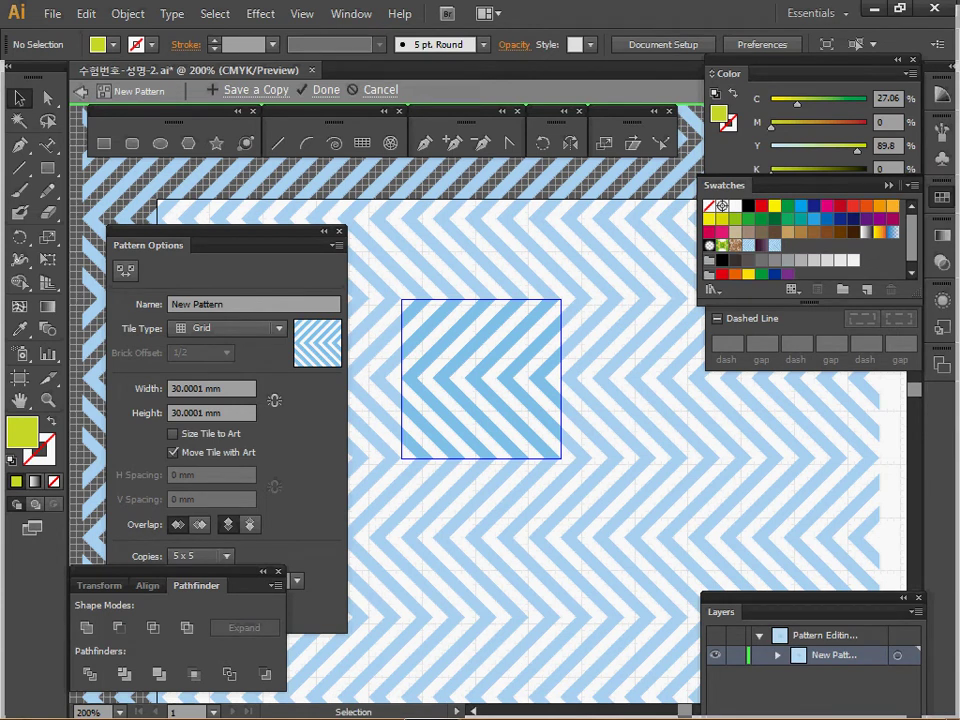
# Name the pattern "헤링 본" and finish editing it
pyautogui.moveTo(230, 304); pyautogui.dragTo(160, 304)
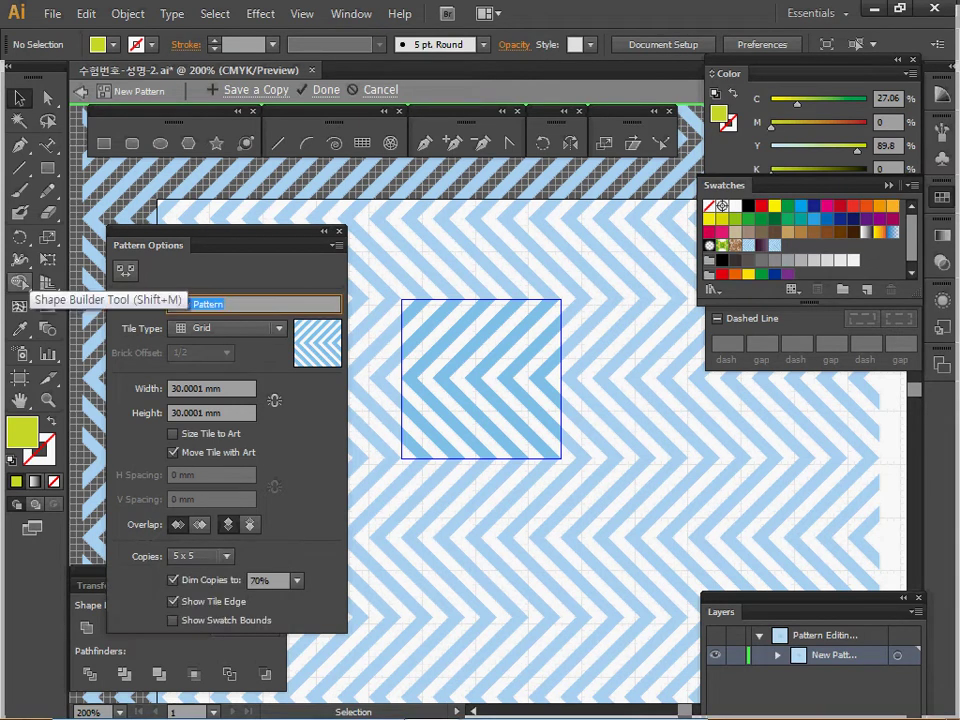
pyautogui.press('BackSpace')
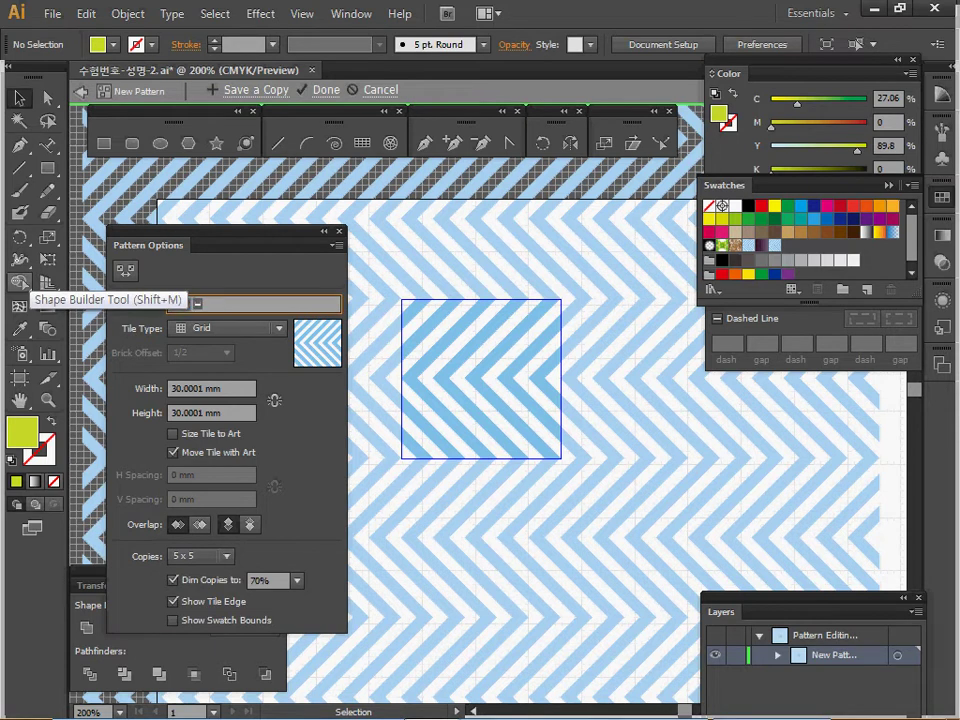
pyautogui.write('헤링 본')
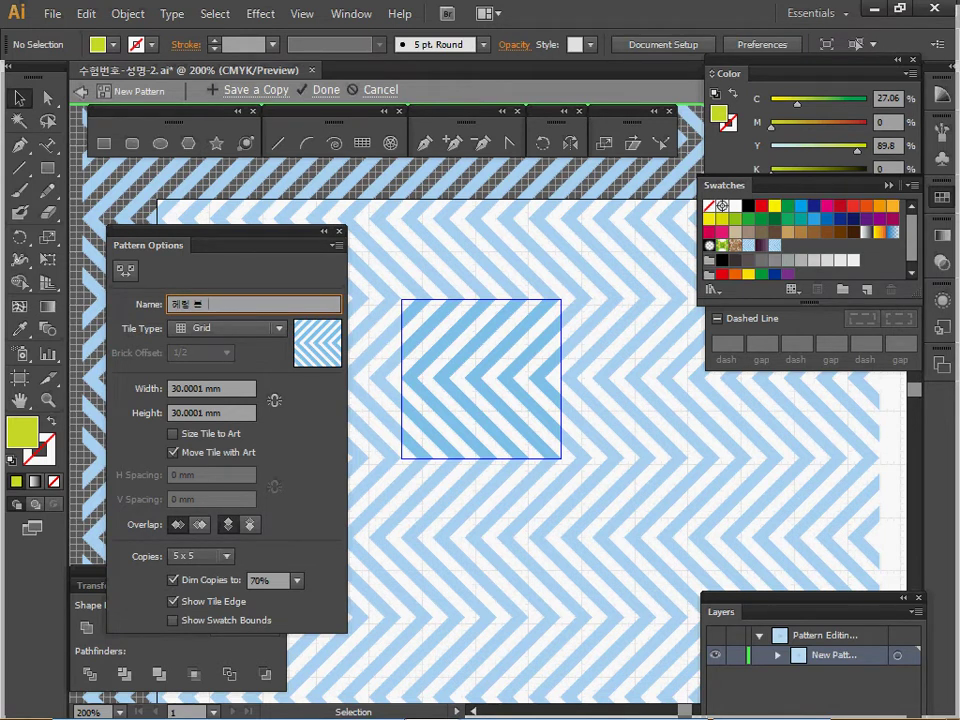
pyautogui.press('Return')
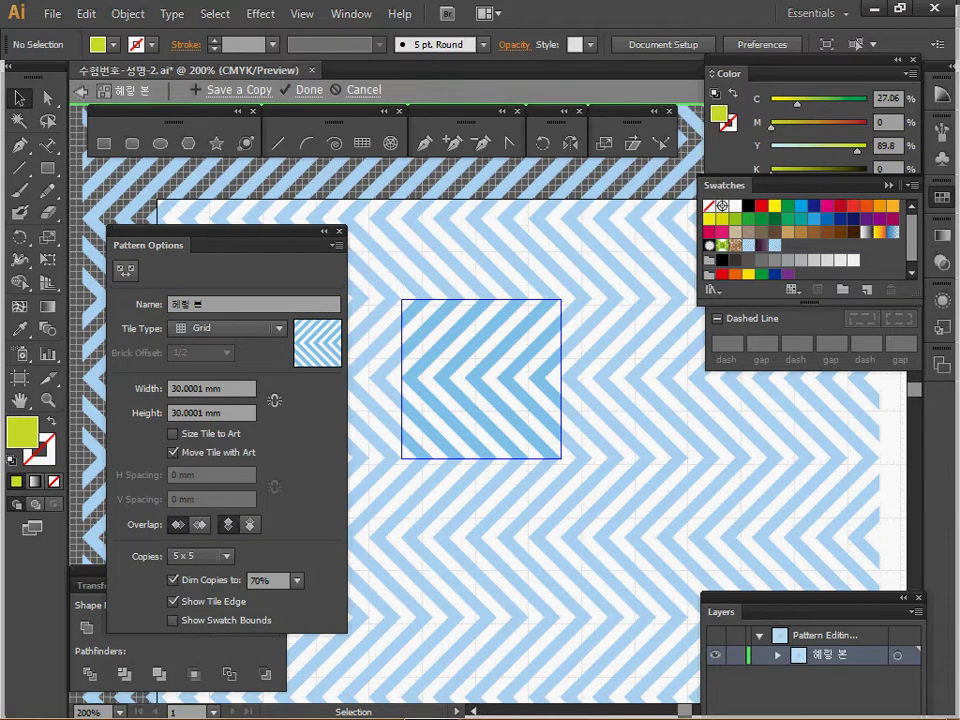
pyautogui.press('Escape')
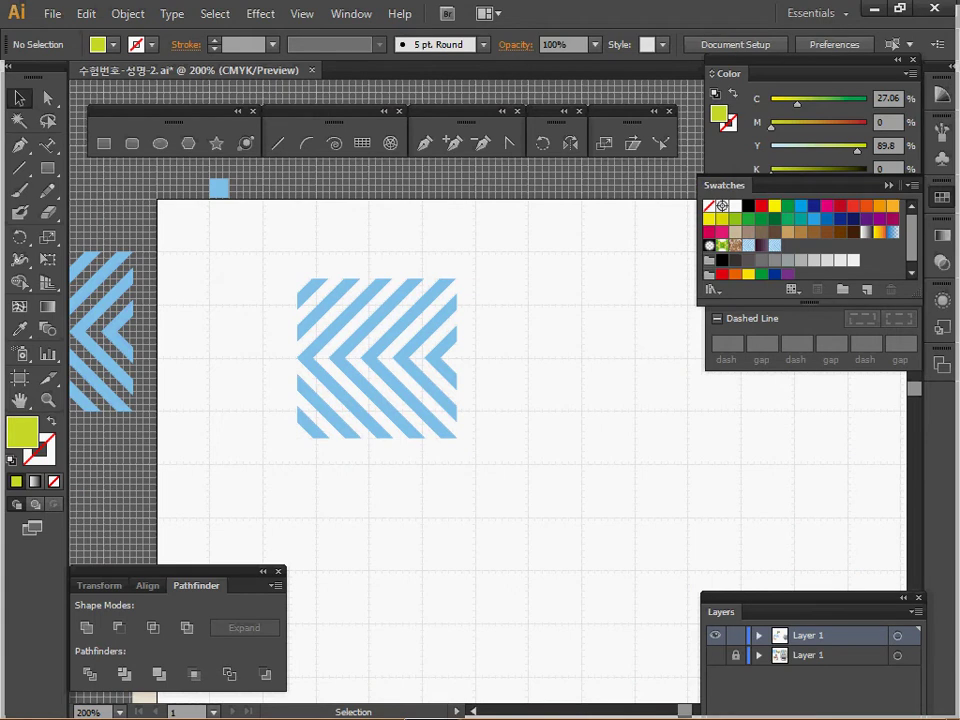
# Hide the document grid
pyautogui.press('a')
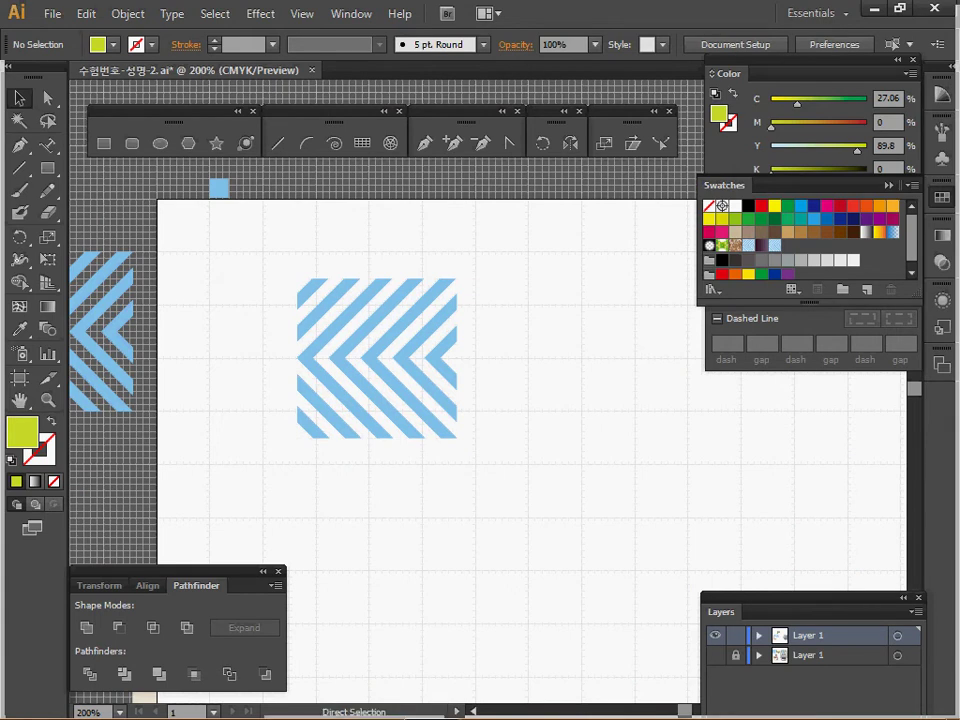
pyautogui.hotkey('ctrl', "'")
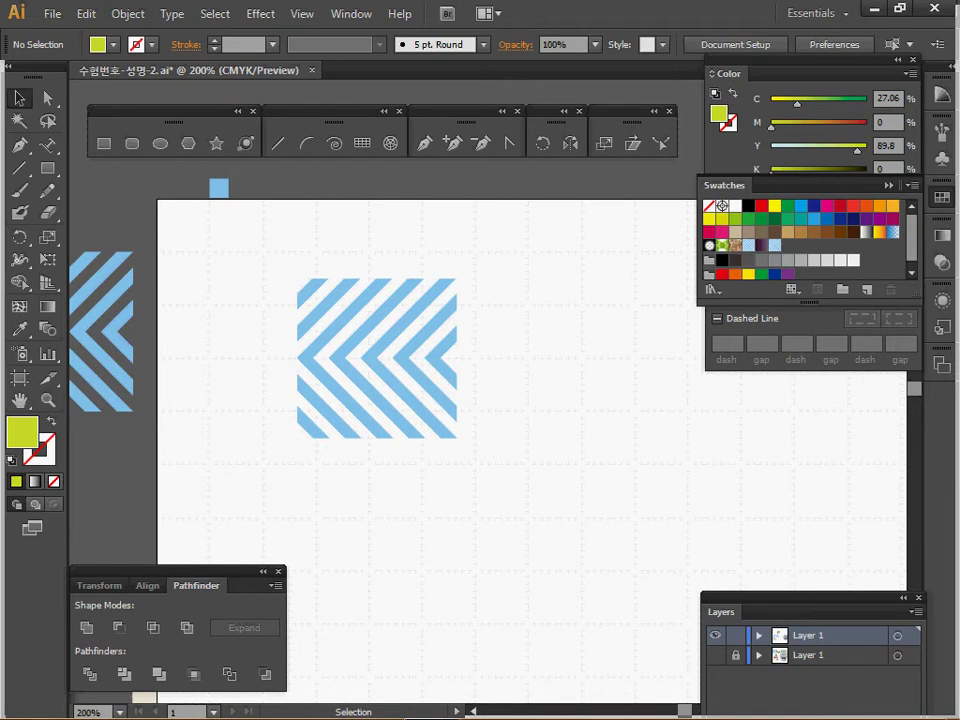
pyautogui.click(302, 14)
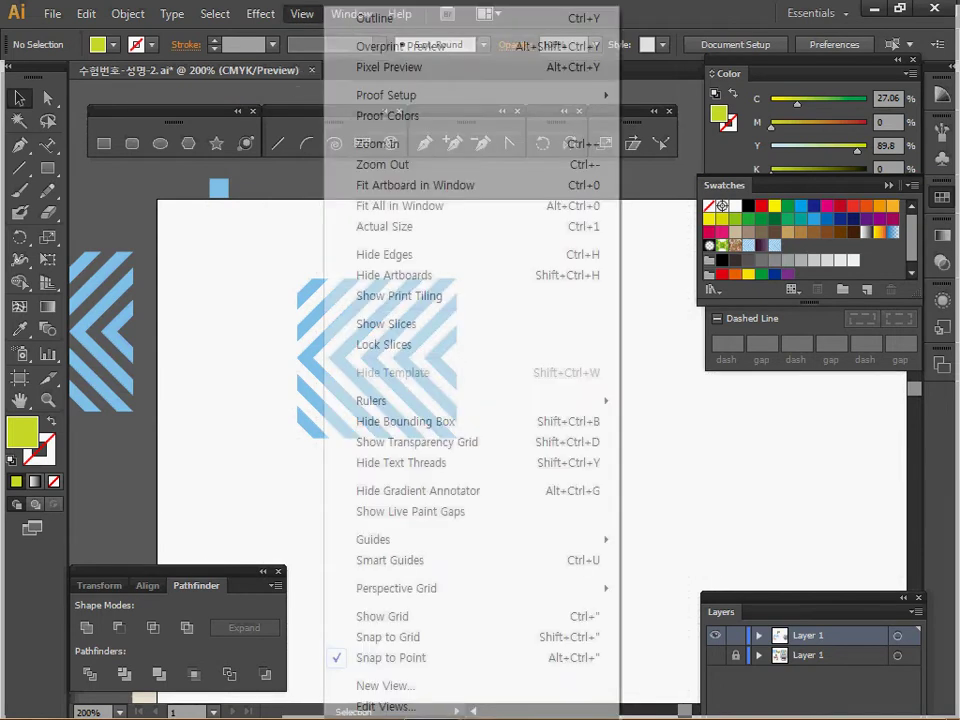
pyautogui.moveTo(374, 540)
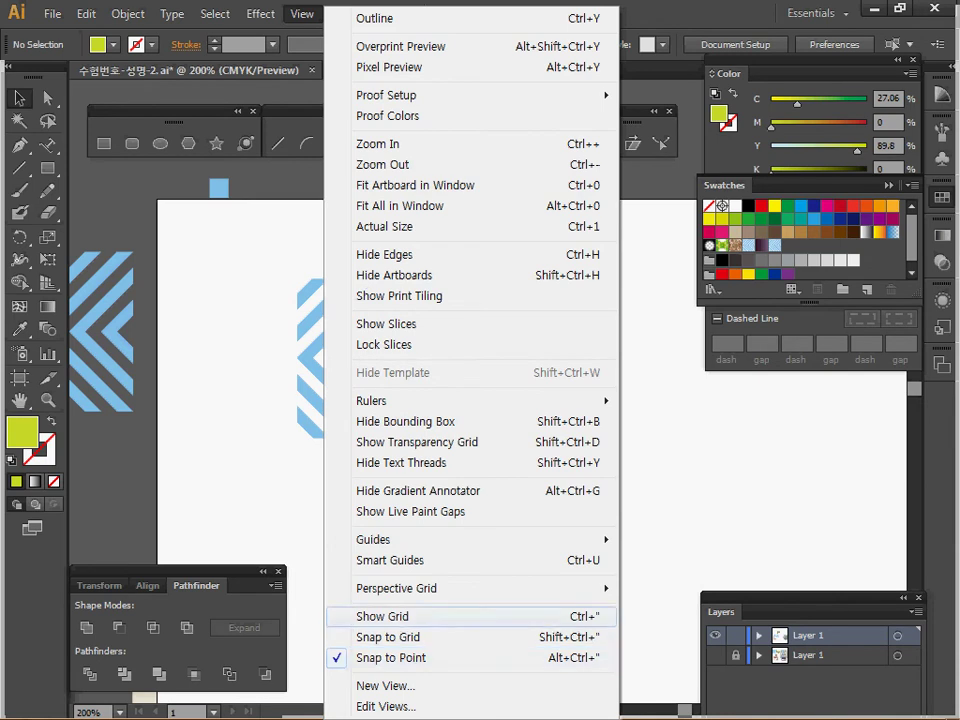
pyautogui.click(260, 14)
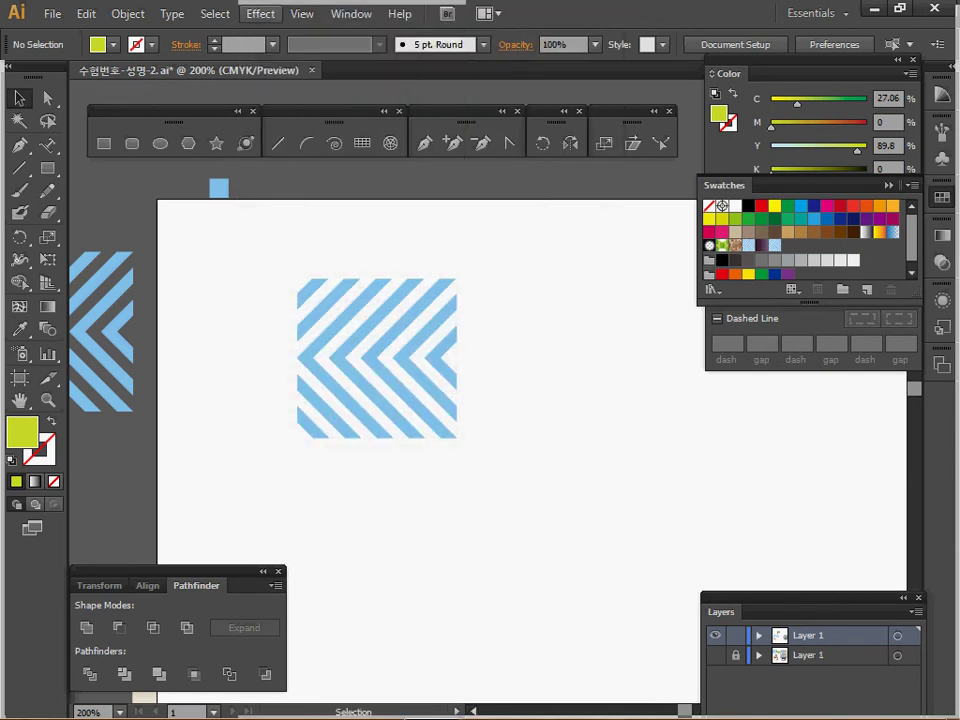
# Save the document and draw an ellipse 2 mm wide and 7 mm high below the reference daisy and laurel branches
pyautogui.hotkey('ctrl', 's')
pyautogui.moveTo(560, 400); pyautogui.dragTo(348, 477)
pyautogui.moveTo(340, 200); pyautogui.dragTo(455, 444)
pyautogui.keyDown('ctrl'); pyautogui.click(437, 307); pyautogui.keyUp('ctrl')
pyautogui.moveTo(427, 262); pyautogui.dragTo(437, 359)
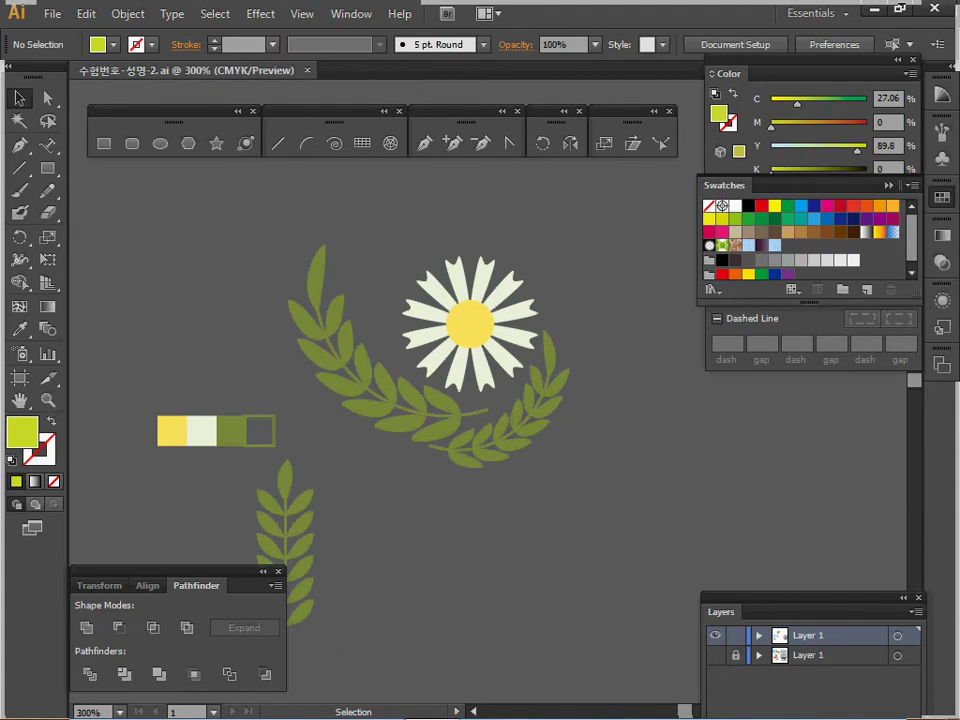
pyautogui.moveTo(470, 340); pyautogui.dragTo(372, 244)
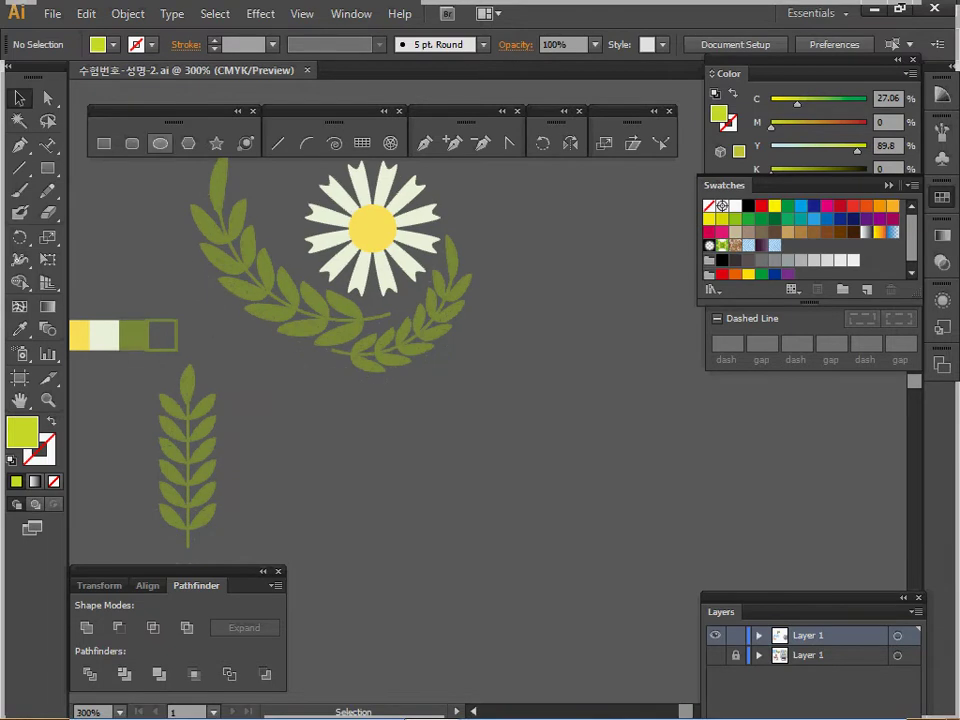
pyautogui.click(160, 143)
pyautogui.moveTo(400, 400); pyautogui.dragTo(385, 355)
pyautogui.moveTo(357, 184); pyautogui.dragTo(357, 223)
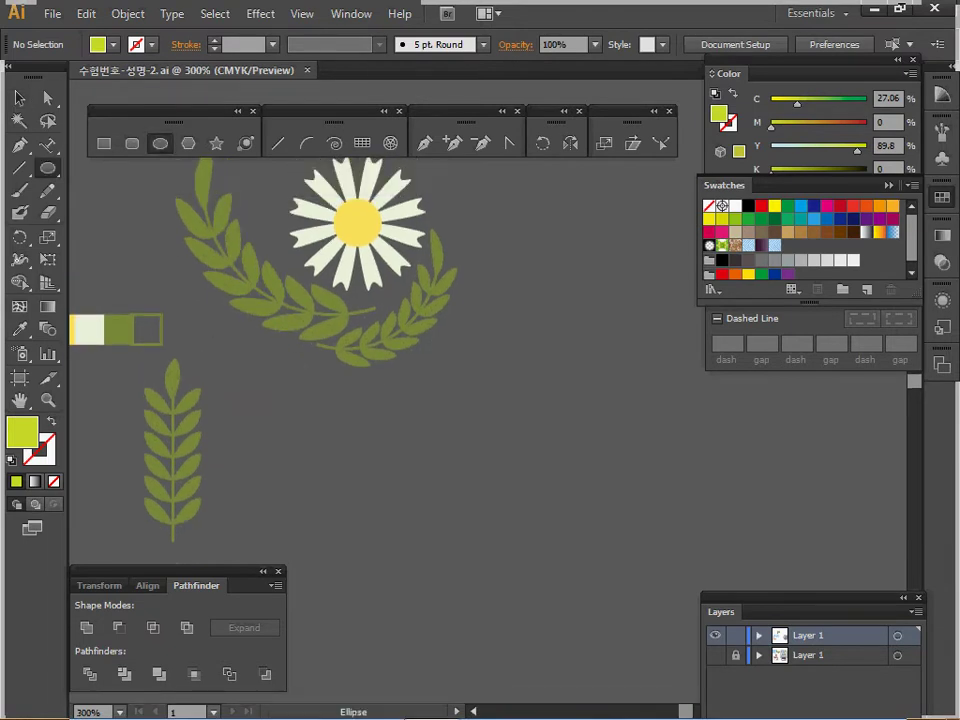
pyautogui.click(357, 223)
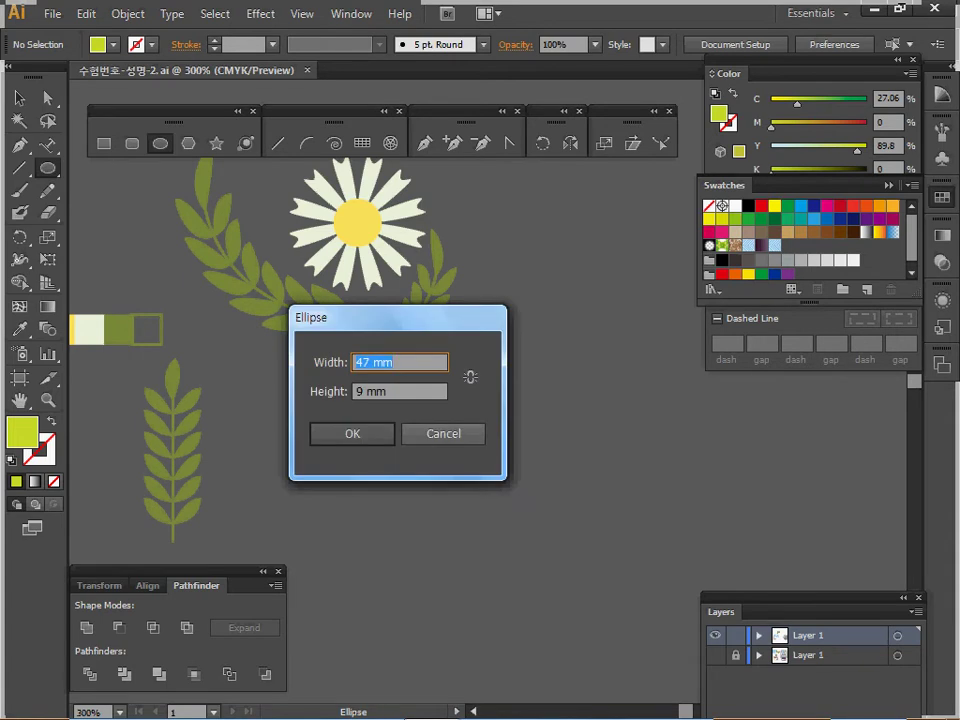
pyautogui.write('2')
pyautogui.press('Tab')
pyautogui.write('7')
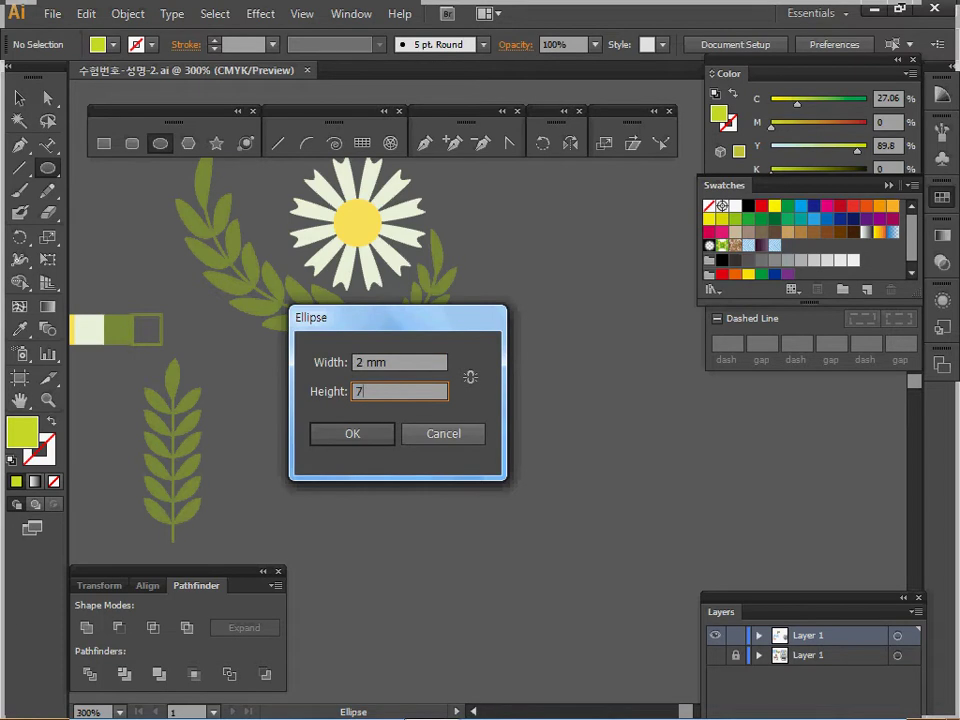
pyautogui.press('Return')
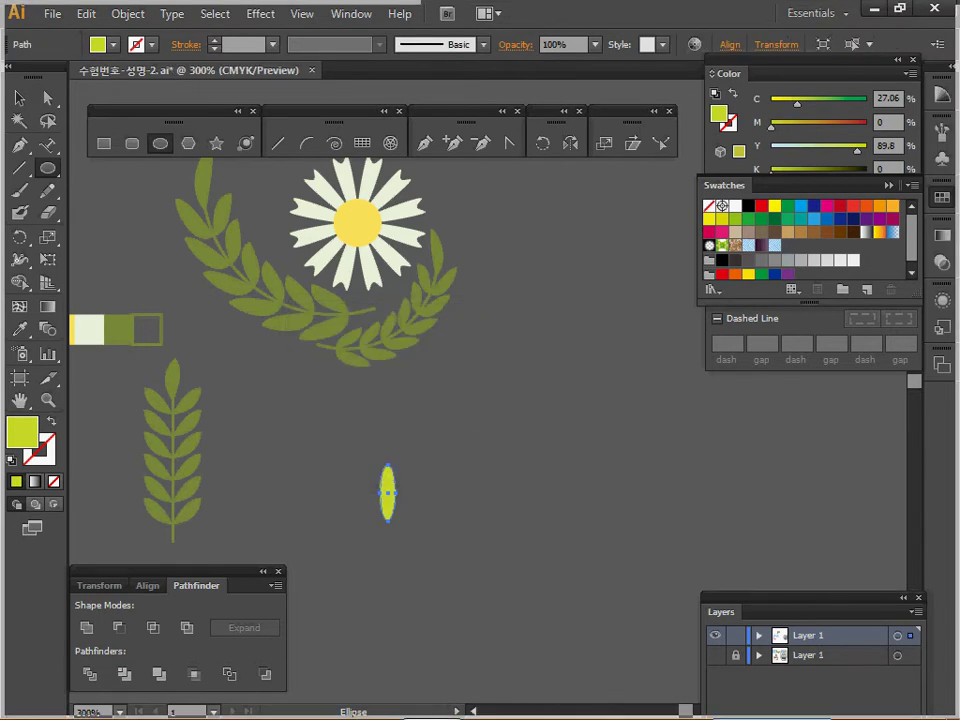
# Restore the default fill and stroke and draw a 6 x 6 mm circle over the lower end of the ellipse
pyautogui.press('d')
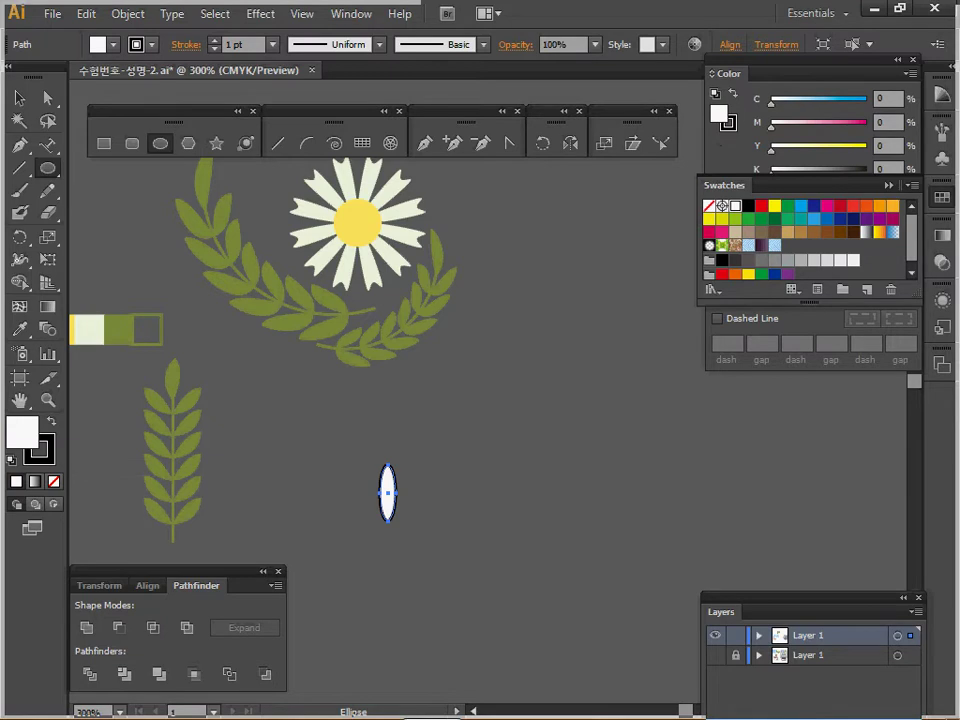
pyautogui.click(387, 490)
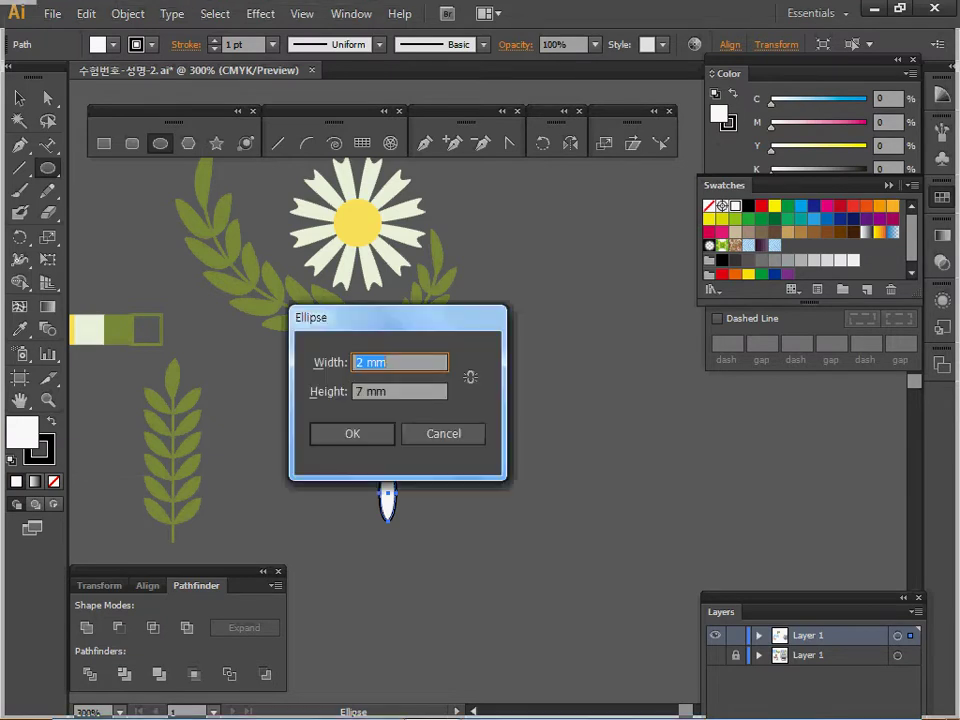
pyautogui.write('6')
pyautogui.press('Tab')
pyautogui.write('6')
pyautogui.press('Return')
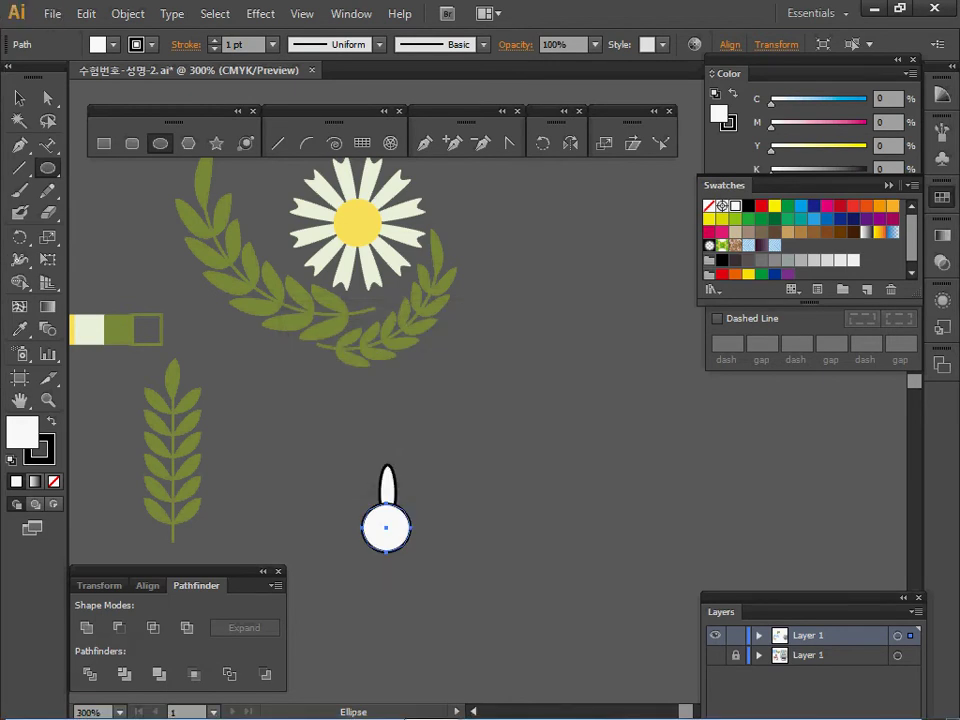
# Colour the circle with the yellow of the reference daisy's centre and the narrow ellipse with its pale petal colour
pyautogui.press('i')
pyautogui.click(357, 223)
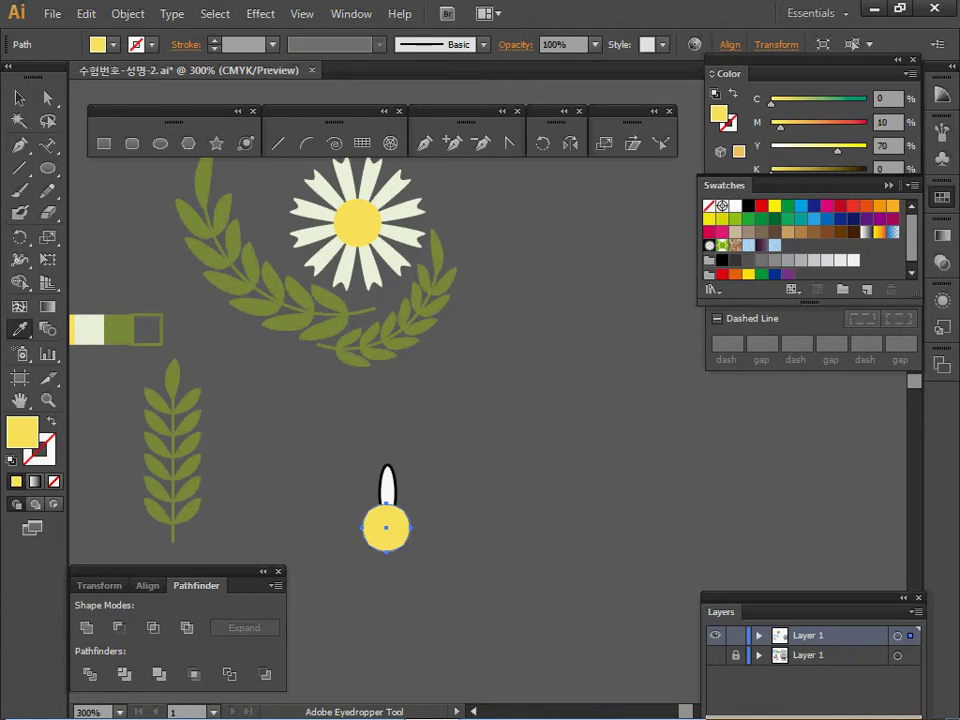
pyautogui.keyDown('ctrl'); pyautogui.click(440, 470); pyautogui.keyUp('ctrl')
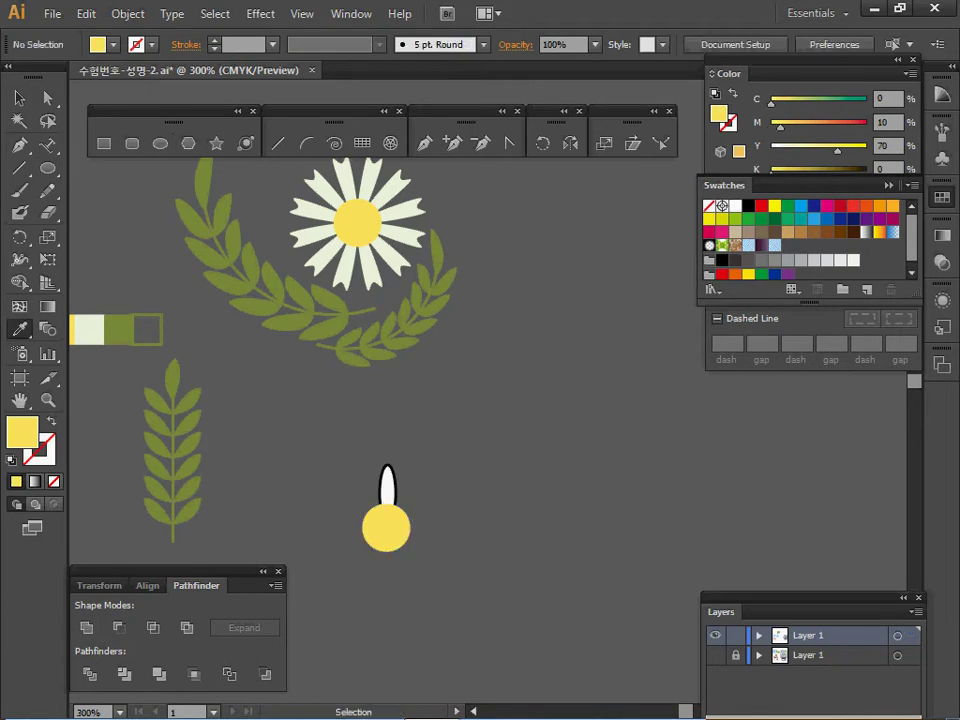
pyautogui.keyDown('ctrl'); pyautogui.click(388, 486); pyautogui.keyUp('ctrl')
pyautogui.click(372, 264)
# Select the ellipse and the circle and align their centres horizontally
pyautogui.keyDown('ctrl'); pyautogui.click(341, 444); pyautogui.keyUp('ctrl')
pyautogui.moveTo(341, 444)
pyautogui.mouseDown()
pyautogui.moveTo(378, 506)
pyautogui.moveTo(396, 516)
pyautogui.mouseUp()
pyautogui.click(148, 586)
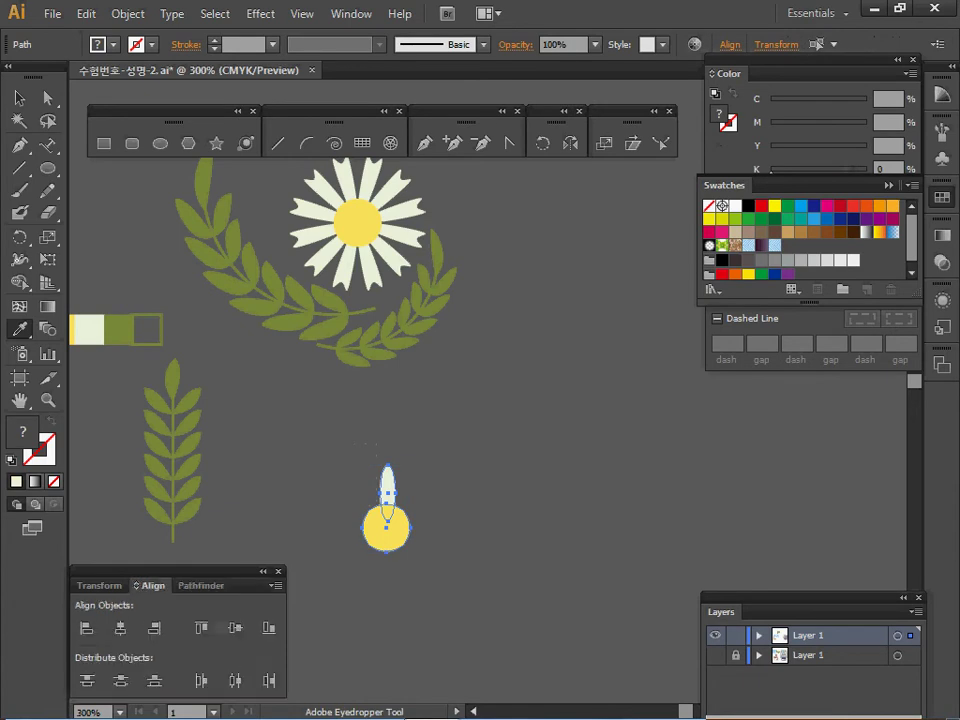
pyautogui.click(120, 628)
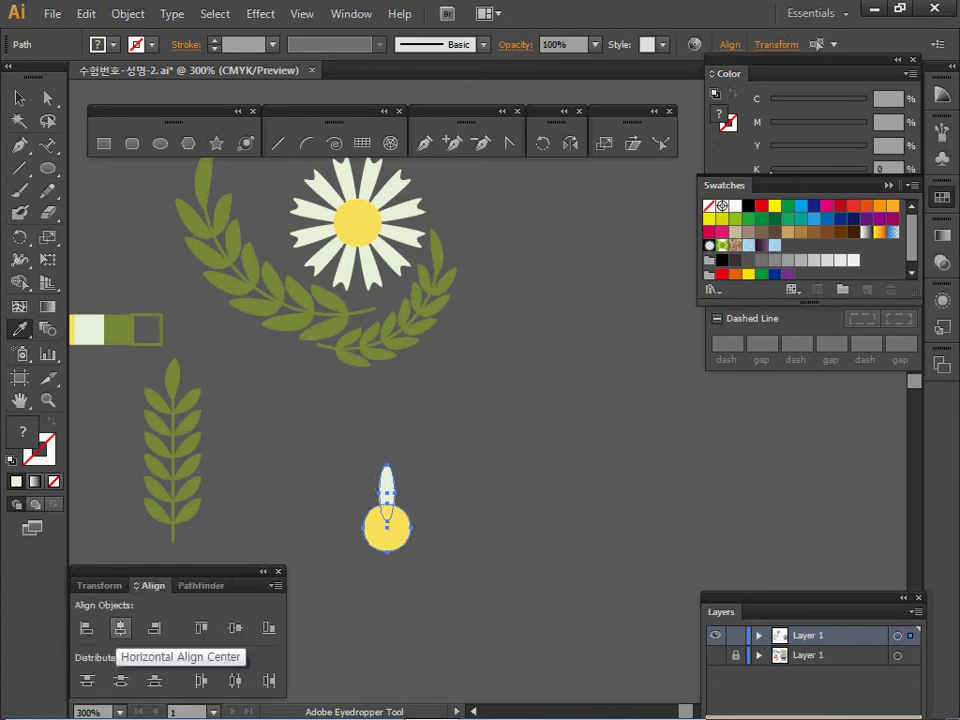
# Shape the ellipse into a notched petal by moving only its two side anchor points 0 mm horizontally and -3.5 mm vertically
pyautogui.keyDown('ctrl'); pyautogui.click(412, 526); pyautogui.keyUp('ctrl')
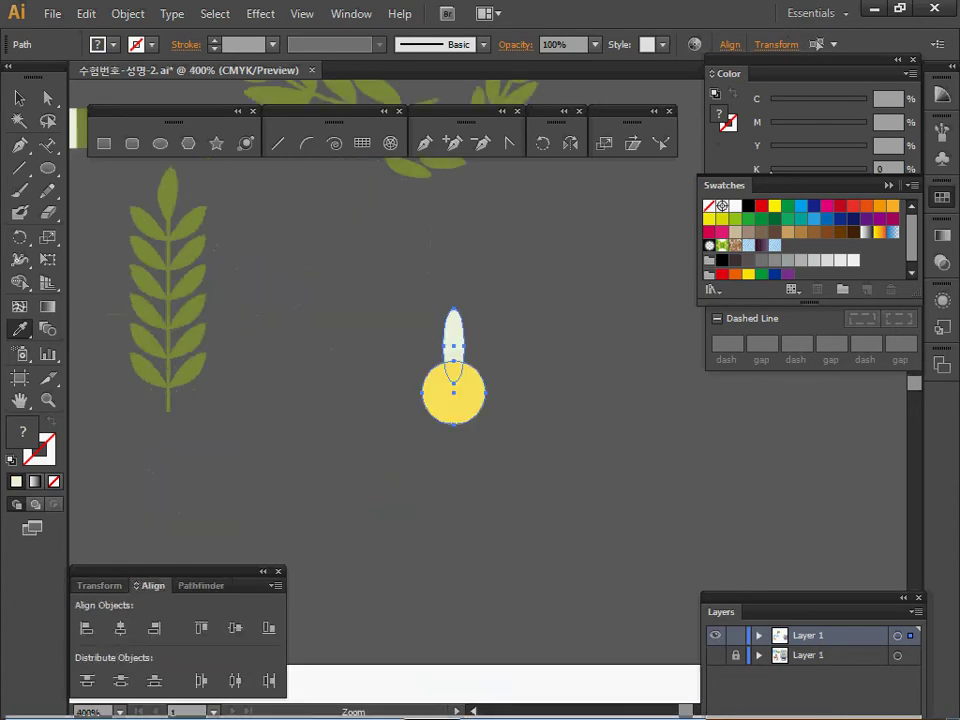
pyautogui.hotkey('ctrl', '+')
pyautogui.hotkey('ctrl', '+')
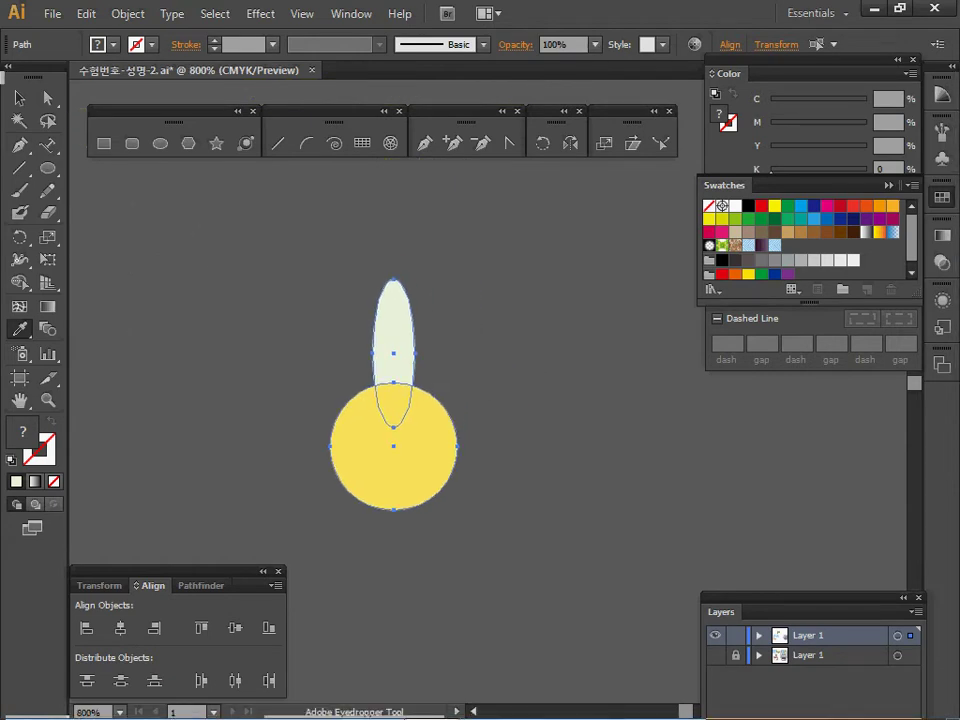
pyautogui.click(47, 97)
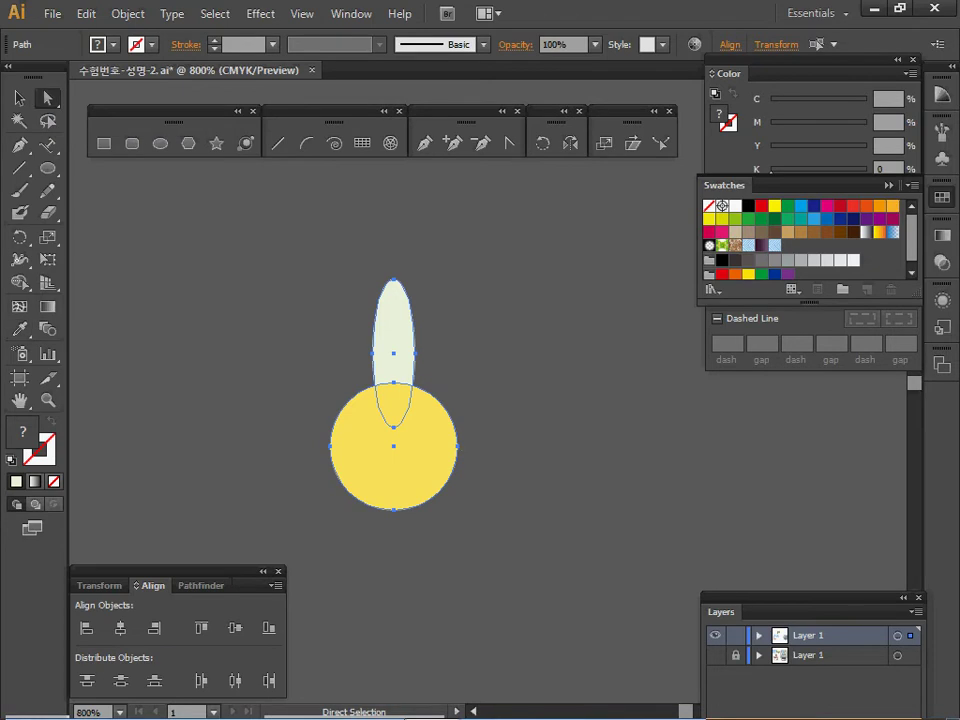
pyautogui.moveTo(308, 326); pyautogui.dragTo(467, 363)
pyautogui.moveTo(467, 363); pyautogui.dragTo(467, 363)
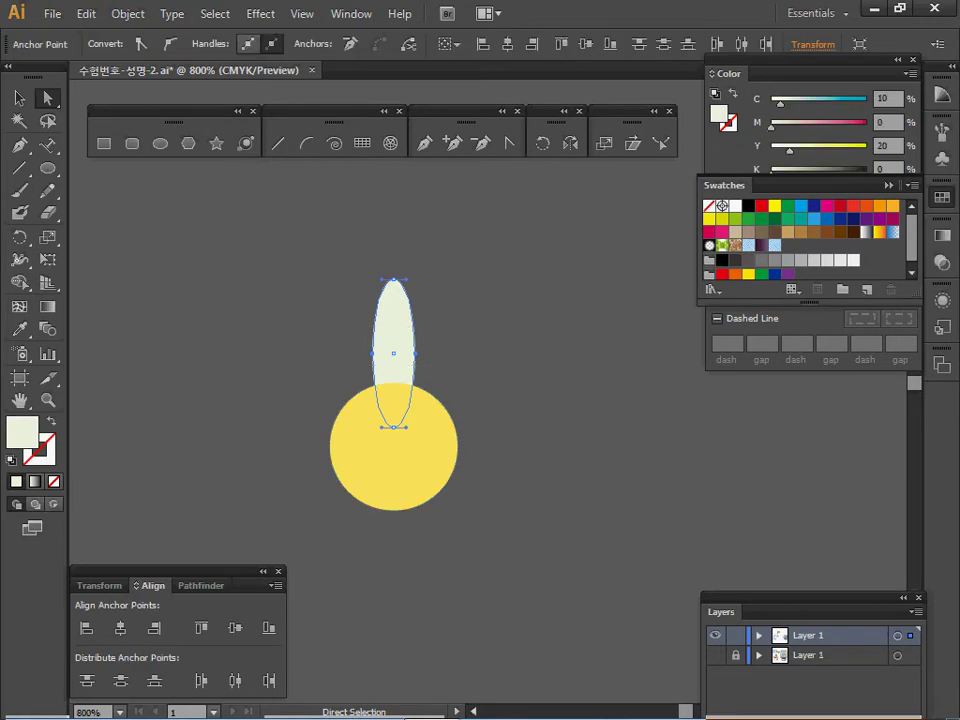
pyautogui.press('Right')
pyautogui.press('Return')
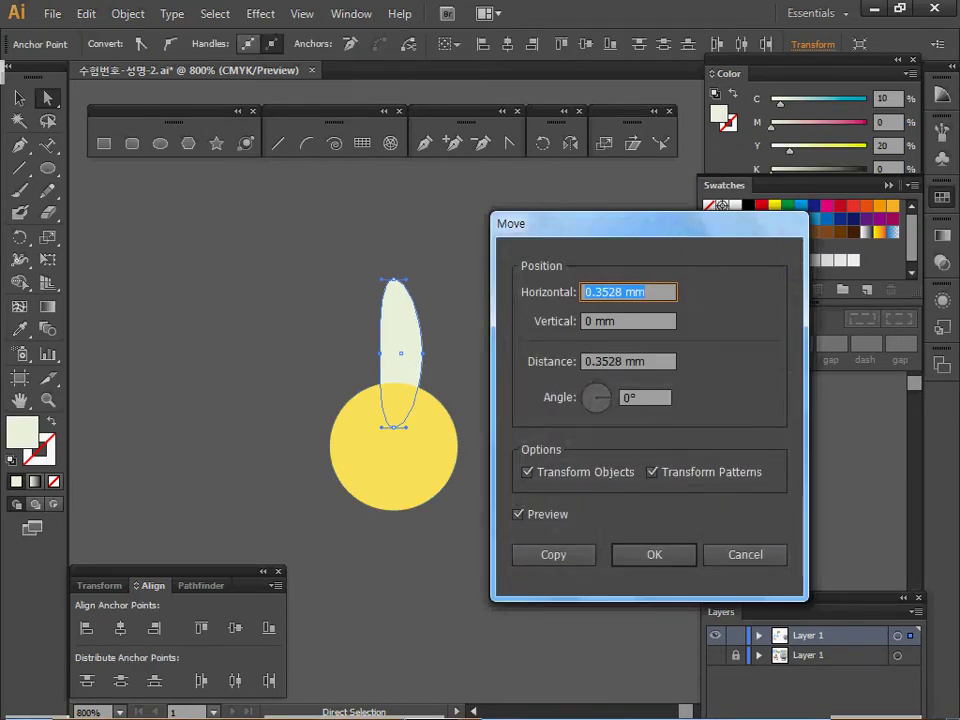
pyautogui.write('0')
pyautogui.press('Tab')
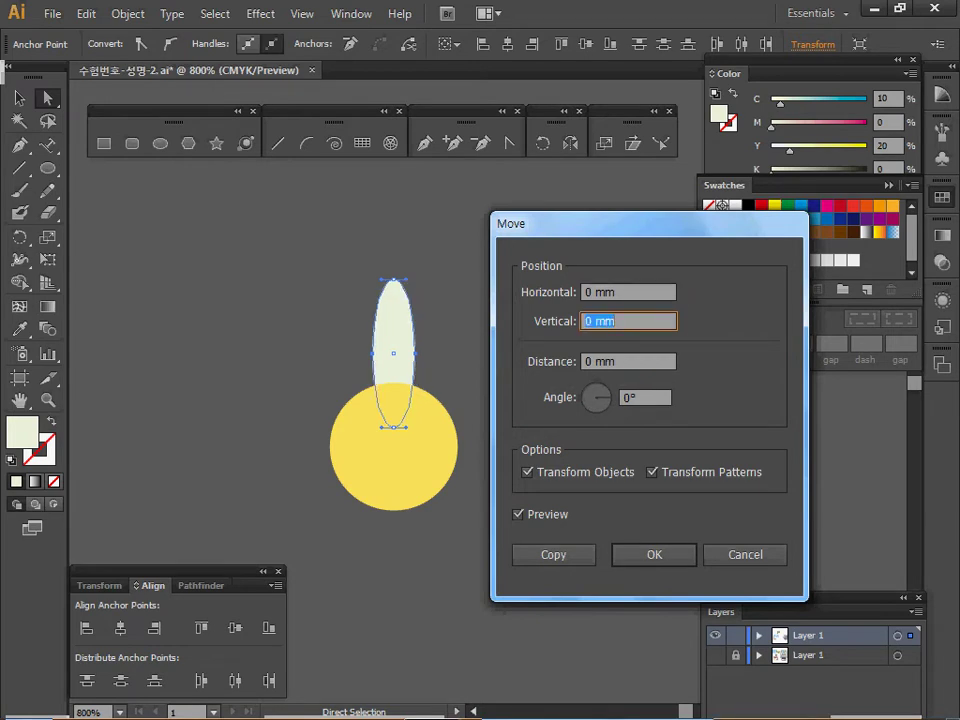
pyautogui.write('-3.5')
pyautogui.press('Tab')
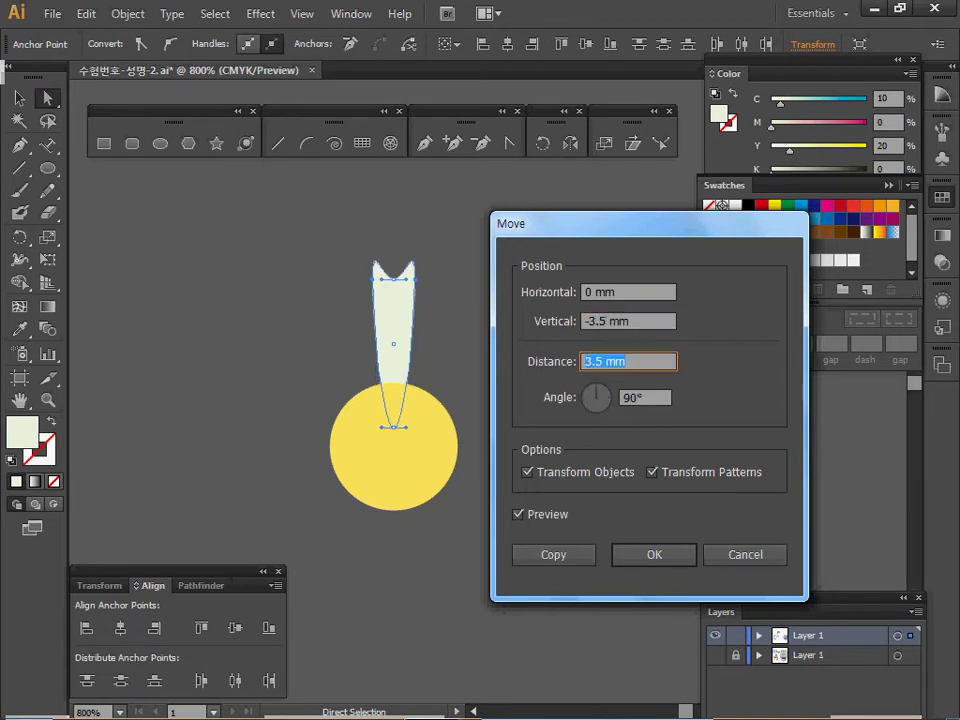
pyautogui.press('Return')
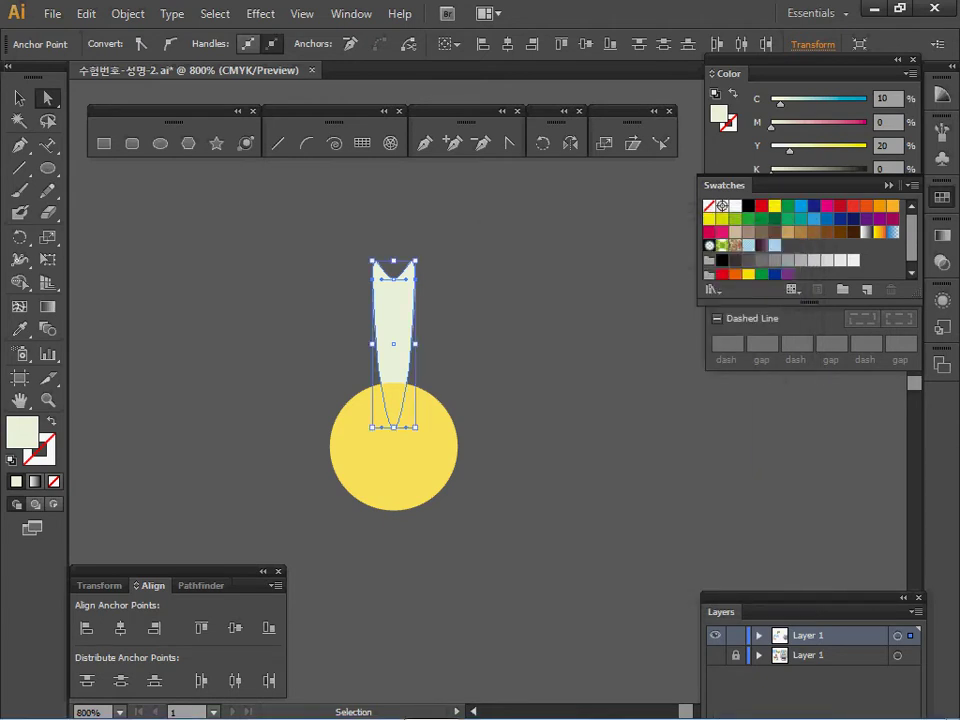
# Show the artwork as outlines and make a copy of the whole petal rotated 30° around the circle's centre
pyautogui.keyDown('ctrl'); pyautogui.click(393, 325); pyautogui.keyUp('ctrl')
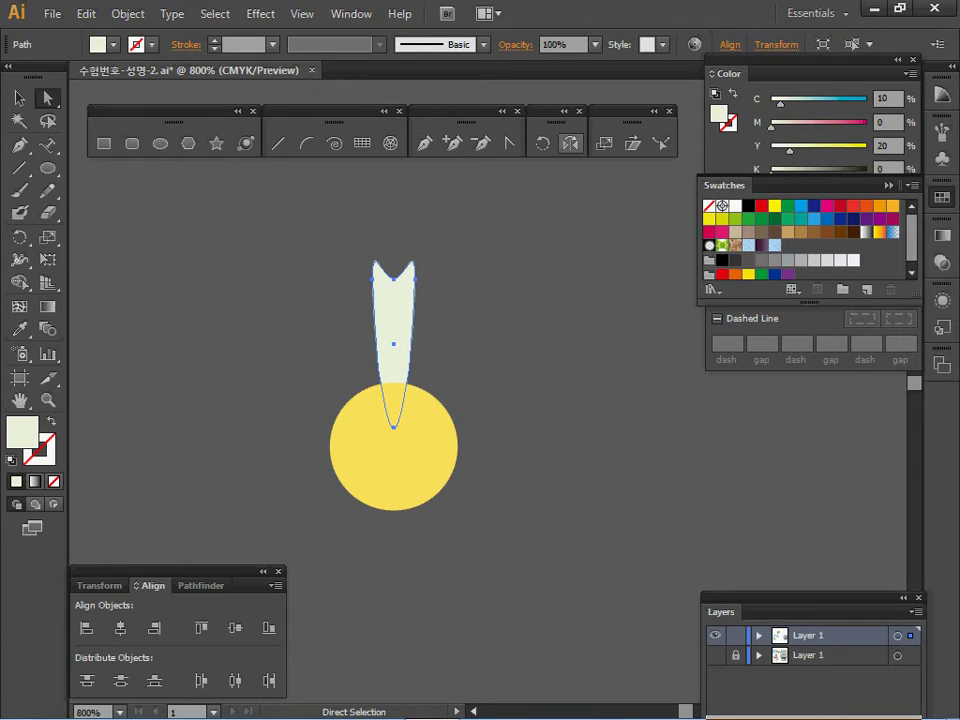
pyautogui.press('r')
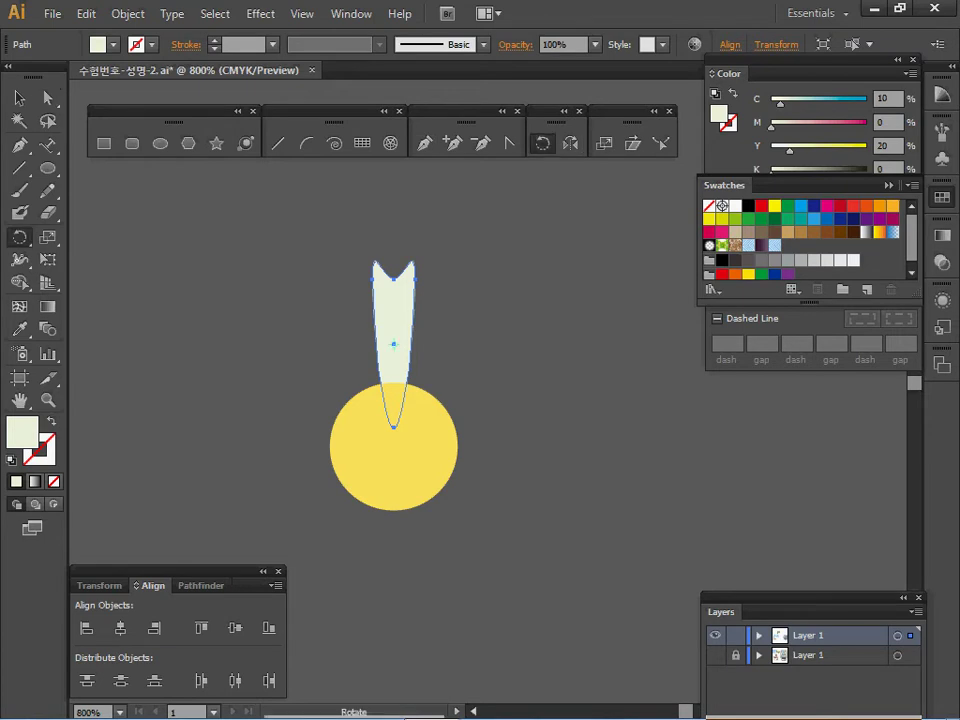
pyautogui.hotkey('ctrl', 'y')
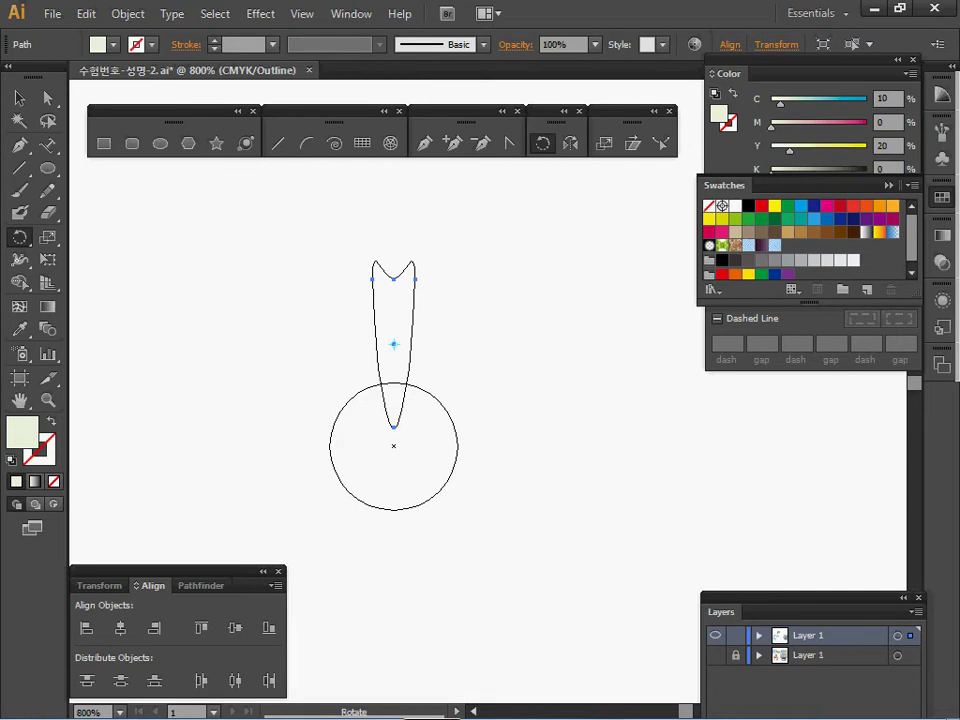
pyautogui.press('alt')
pyautogui.keyDown('alt'); pyautogui.click(393, 446); pyautogui.keyUp('alt')
pyautogui.write('30')
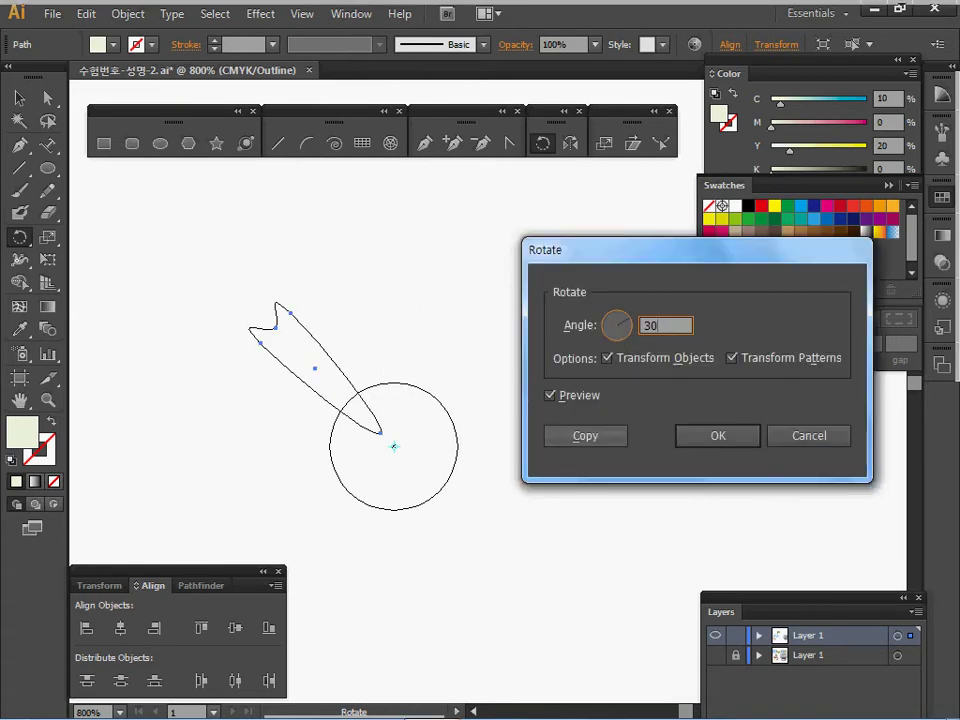
pyautogui.press('Tab')
pyautogui.press('Return')
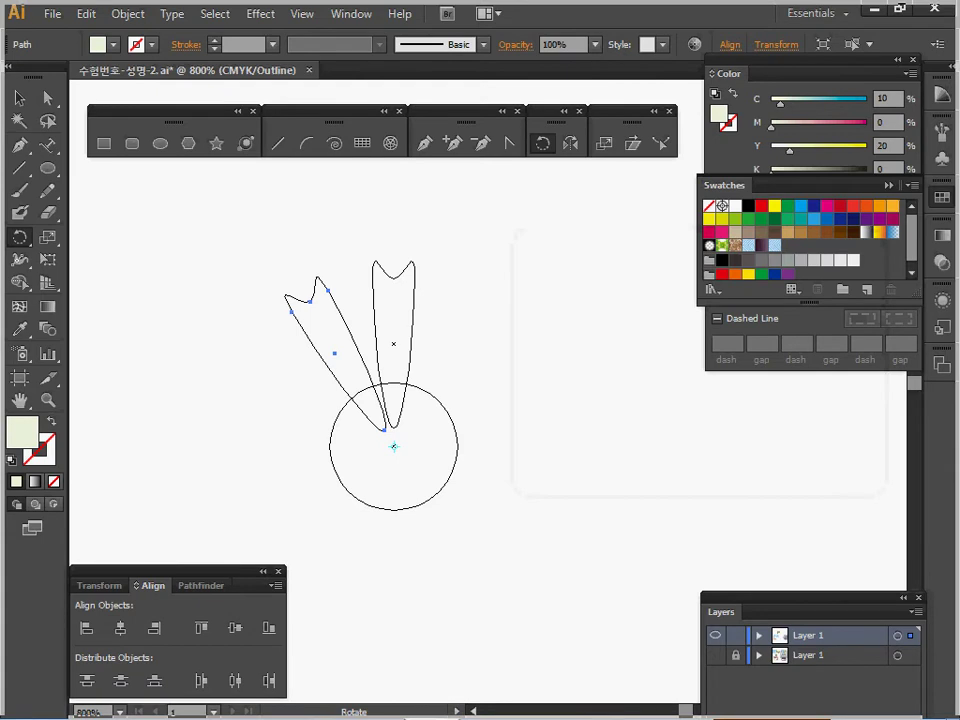
# Repeat the rotated copy until twelve petals ring the circle, and save the document with the artwork back in colour preview
pyautogui.hotkey('ctrl', 'd')
pyautogui.hotkey('ctrl', 'd')
pyautogui.hotkey('ctrl', 'd')
pyautogui.hotkey('ctrl', 'd')
pyautogui.hotkey('ctrl', 'd')
pyautogui.hotkey('ctrl', 'd')
pyautogui.hotkey('ctrl', 'd')
pyautogui.hotkey('ctrl', 'd')
pyautogui.hotkey('ctrl', 'd')
pyautogui.hotkey('ctrl', 'd')
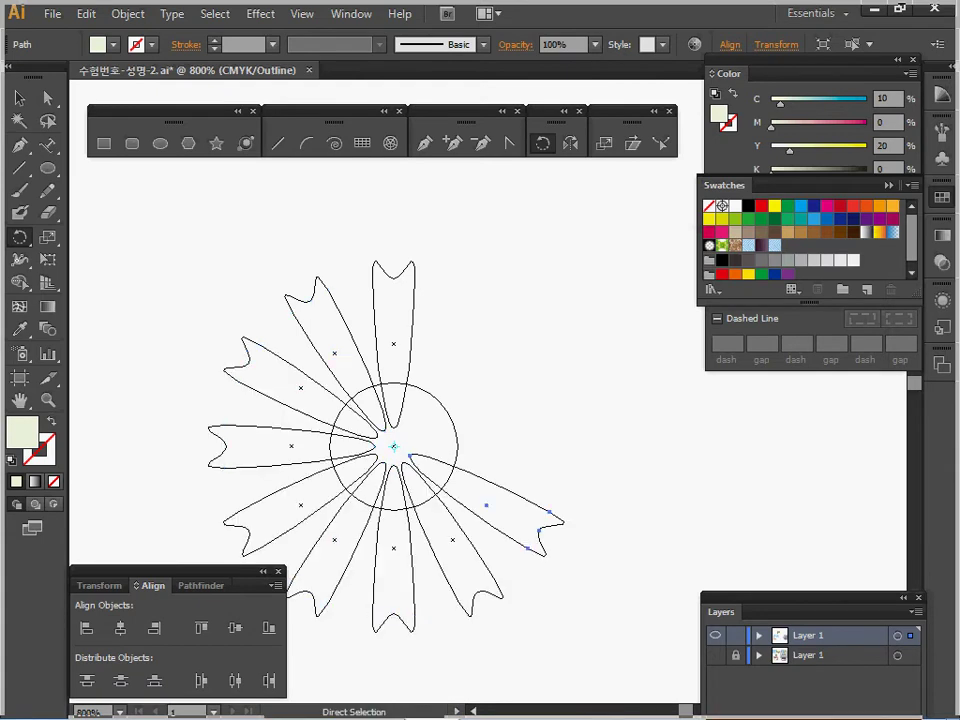
pyautogui.hotkey('ctrl', 'd')
pyautogui.hotkey('ctrl', 'd')
pyautogui.hotkey('ctrl', 'd')
pyautogui.hotkey('ctrl', 'y')
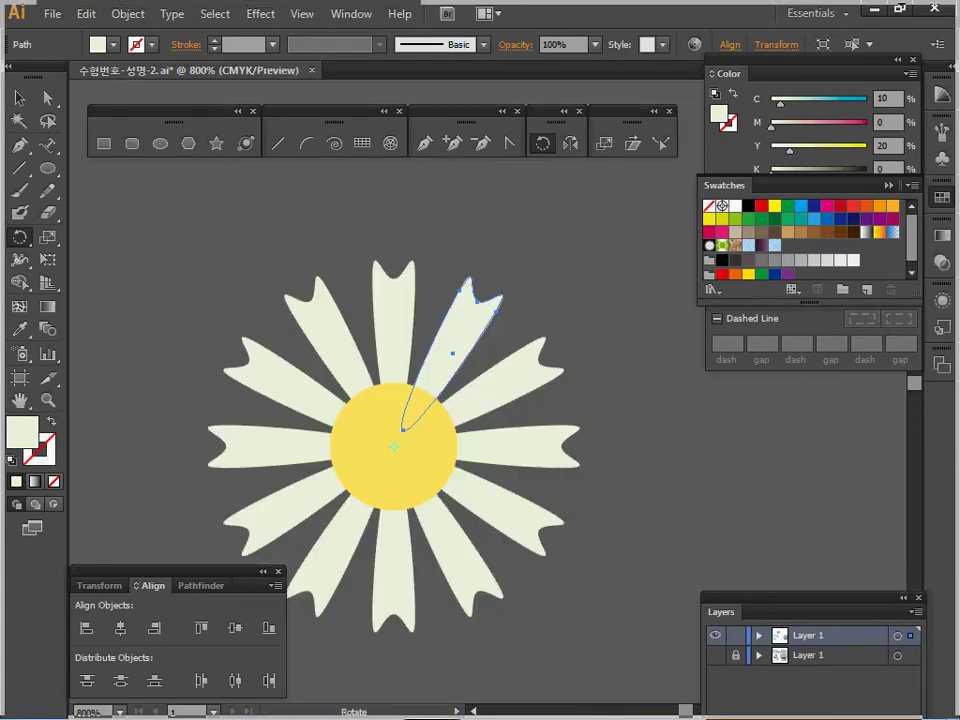
pyautogui.press('ctrl')
pyautogui.hotkey('ctrl', 's')
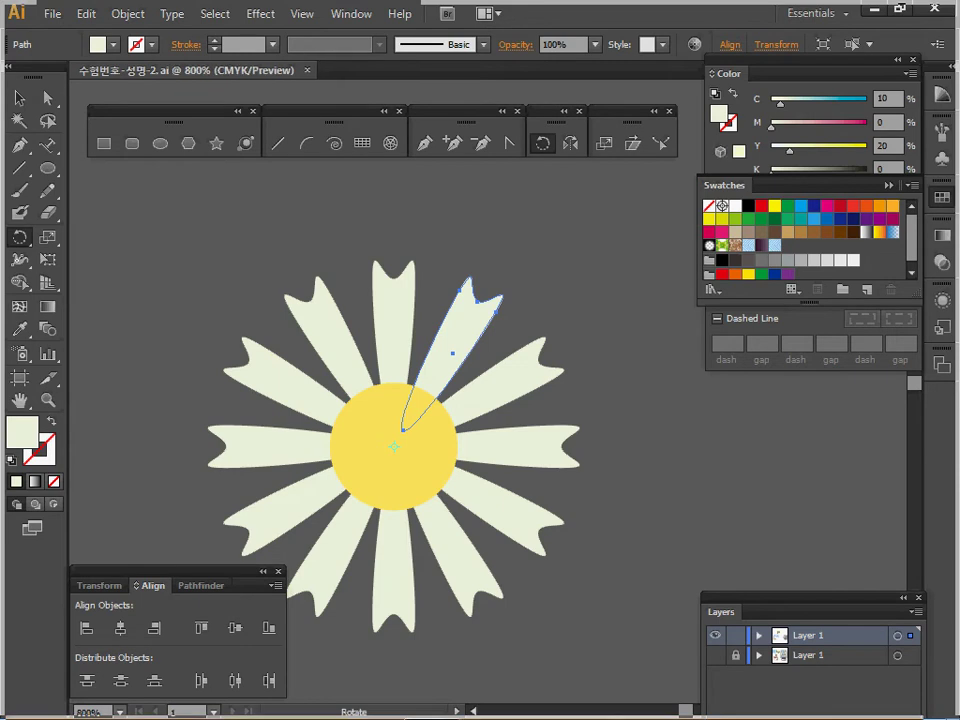
# Select all the petals and the yellow centre of the new daisy and group them
pyautogui.scroll(-3, 395, 400)
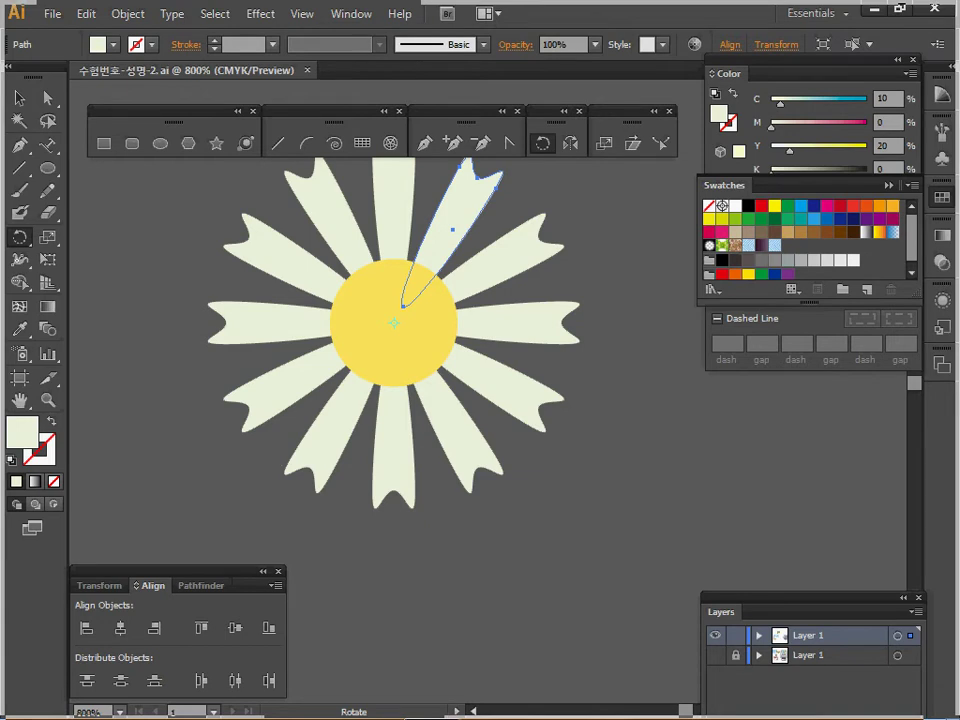
pyautogui.keyDown('ctrl'); pyautogui.keyDown('alt'); pyautogui.click(377, 358); pyautogui.keyUp('alt'); pyautogui.keyUp('ctrl')
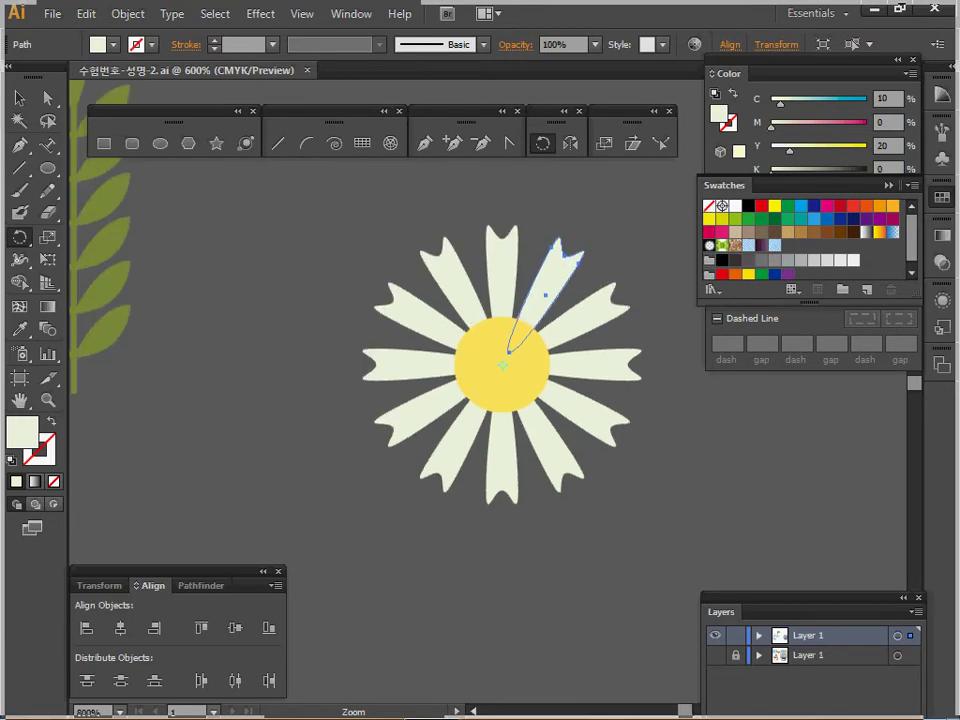
pyautogui.moveTo(377, 358); pyautogui.dragTo(187, 327)
pyautogui.press('a')
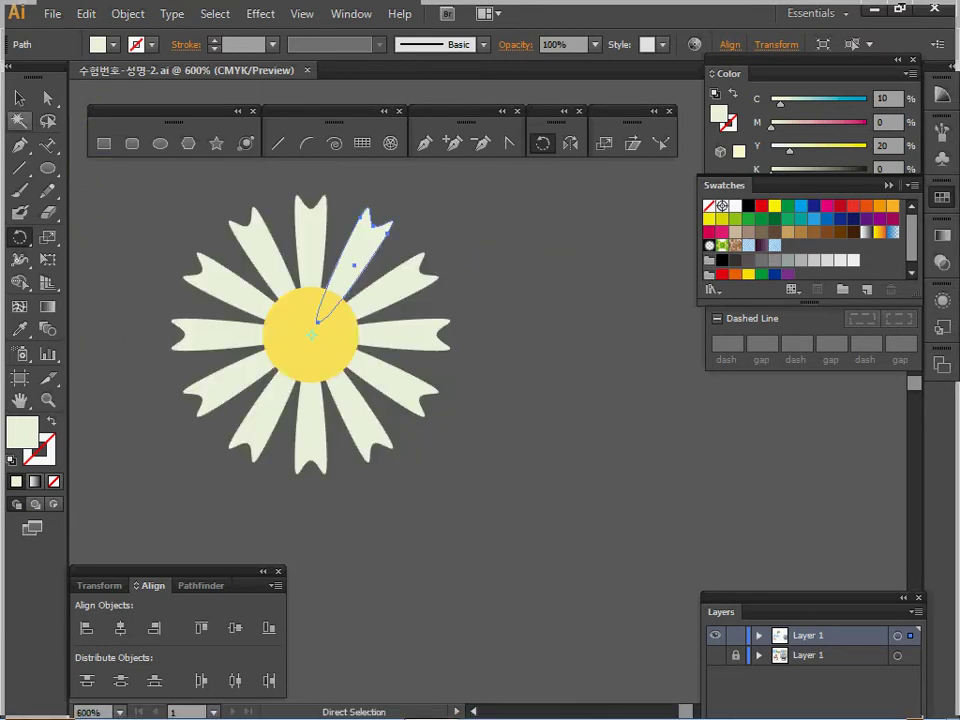
pyautogui.press('v')
pyautogui.hotkey('ctrl', 'a')
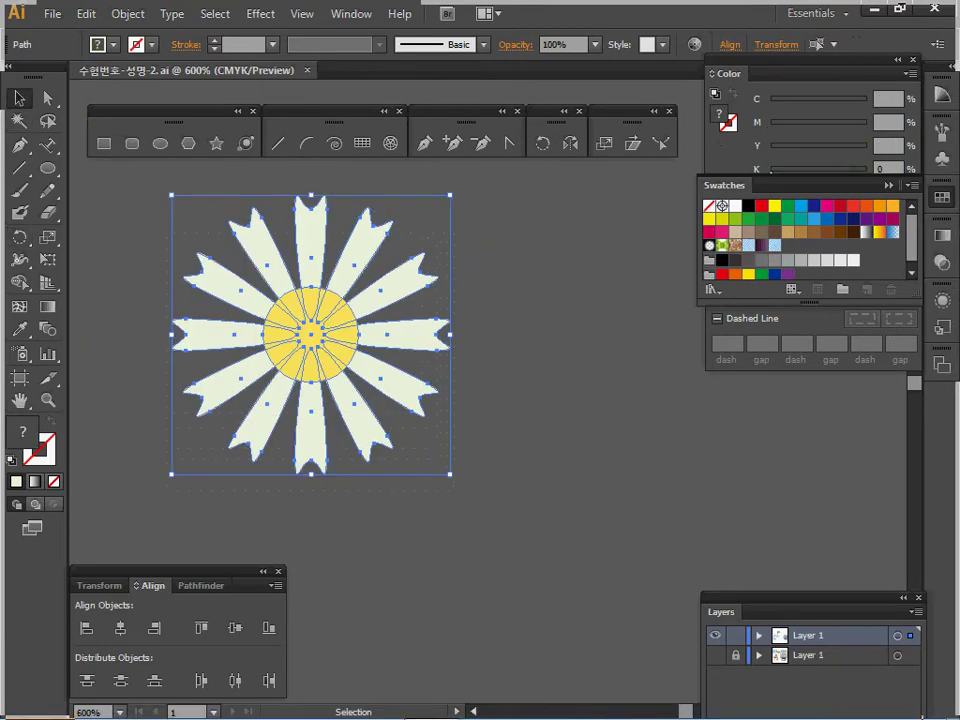
pyautogui.hotkey('ctrl', 'g')
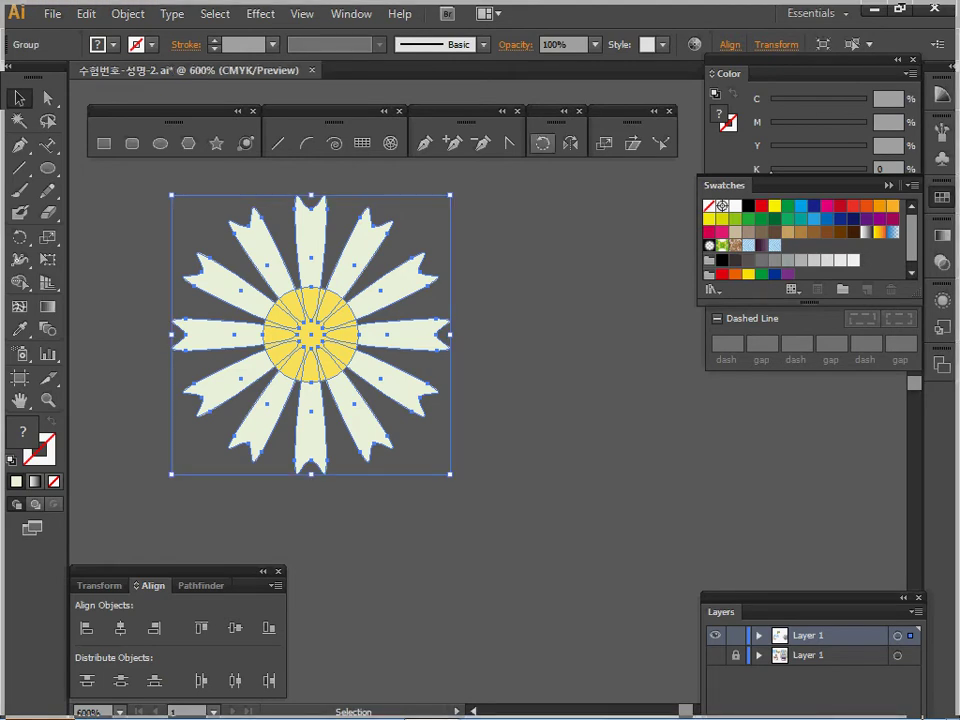
# Rotate the grouped daisy by 15° around its centre and save the document
pyautogui.doubleClick(542, 143)
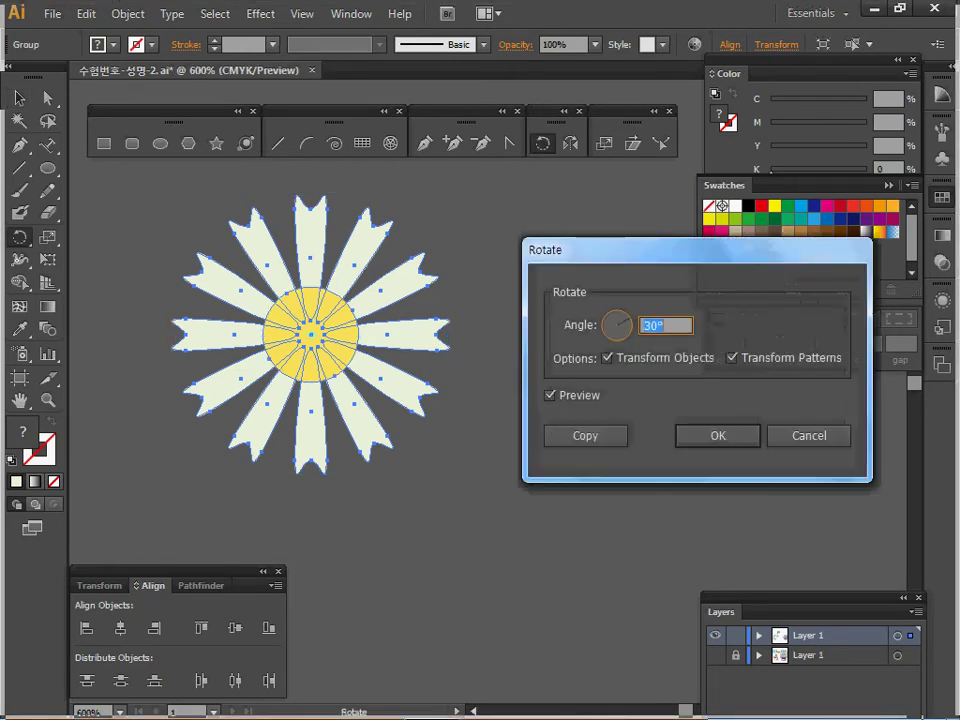
pyautogui.write('15')
pyautogui.press('Return')
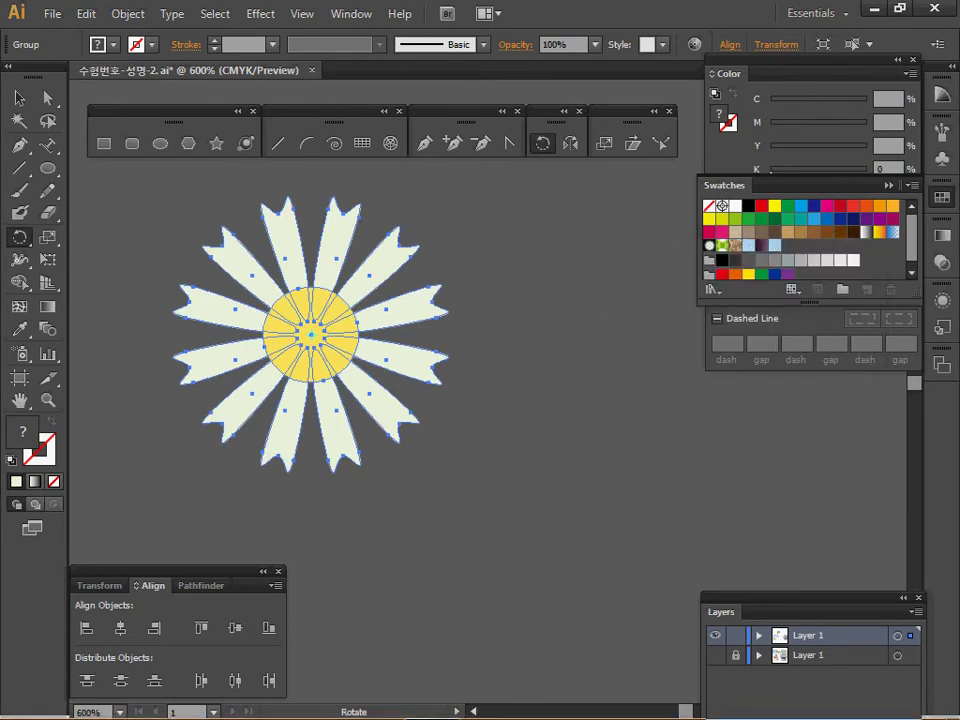
pyautogui.hotkey('ctrl', 's')
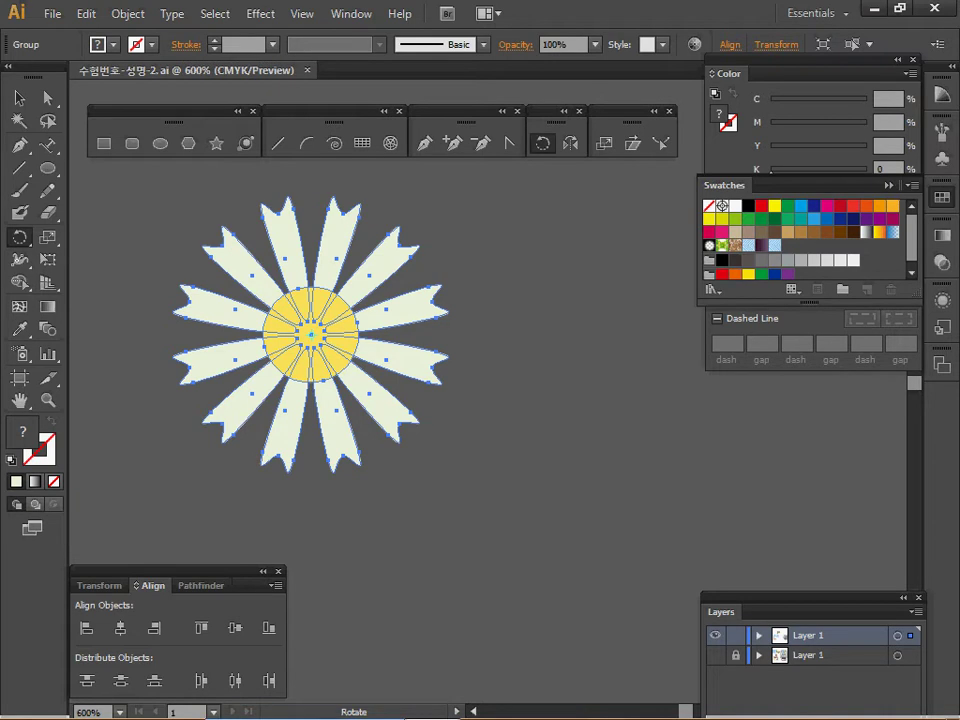
# Examine the finished laurel emblem and the upright reference leaf branch beside the new daisy
pyautogui.moveTo(311, 335); pyautogui.dragTo(491, 510)
pyautogui.moveTo(450, 250); pyautogui.dragTo(484, 554)
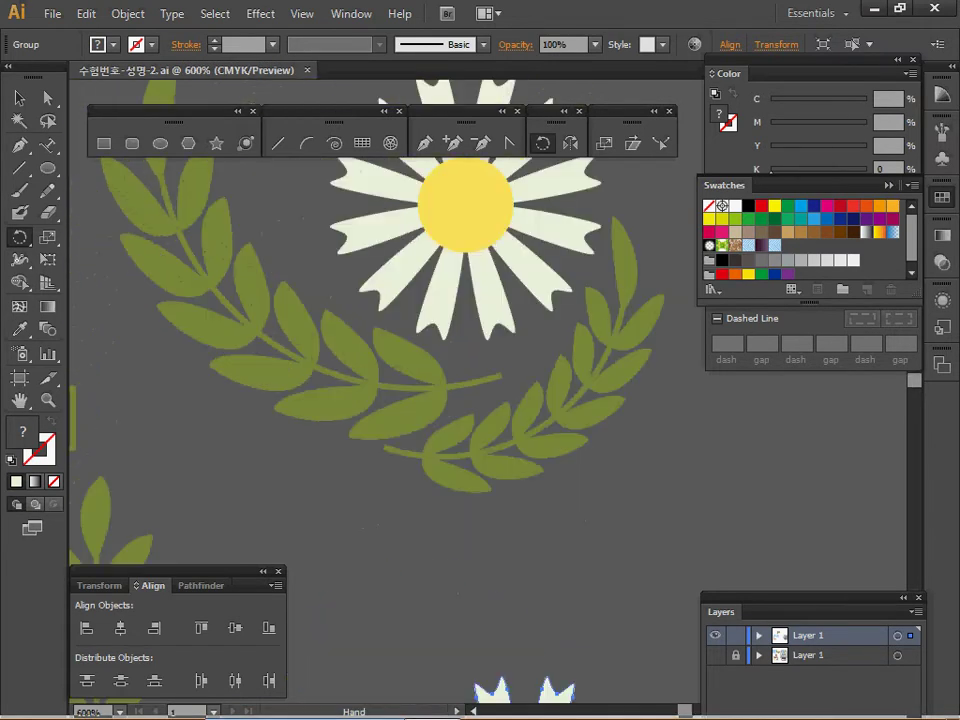
pyautogui.scroll(-1, 525, 280)
pyautogui.moveTo(525, 280); pyautogui.dragTo(380, 281)
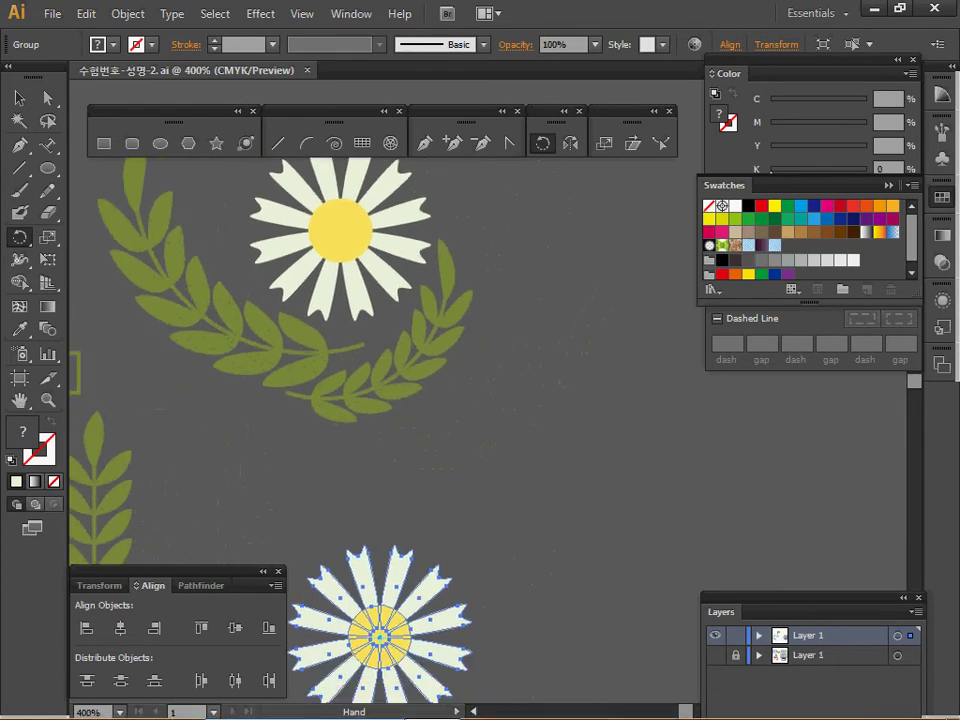
pyautogui.moveTo(375, 440); pyautogui.dragTo(500, 309)
pyautogui.keyDown('ctrl'); pyautogui.click(365, 489); pyautogui.keyUp('ctrl')
pyautogui.moveTo(365, 489); pyautogui.dragTo(425, 646)
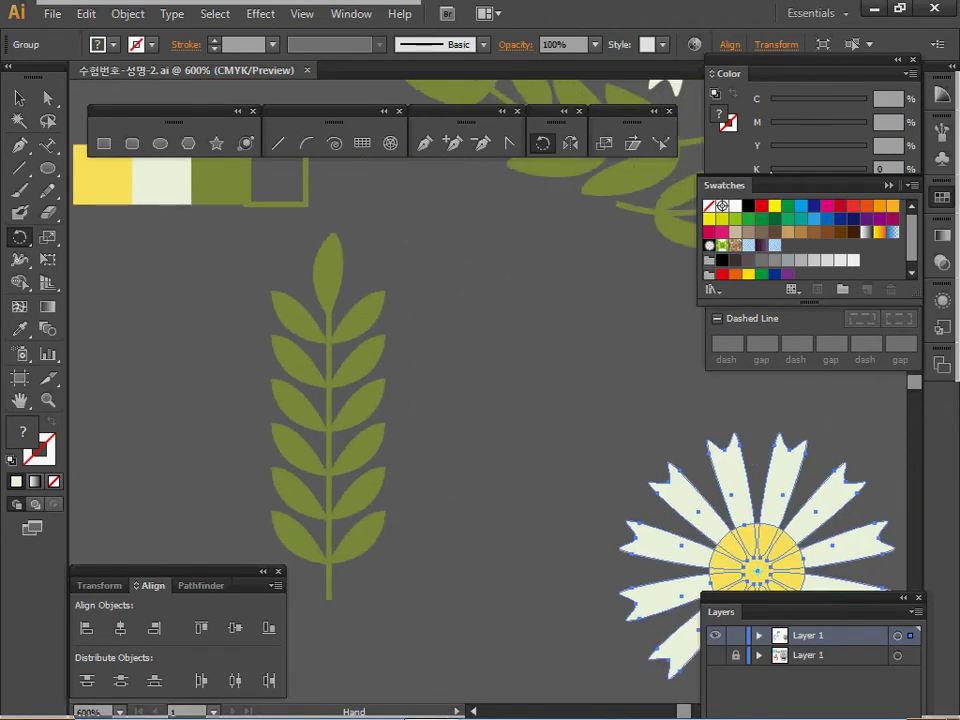
pyautogui.keyDown('ctrl'); pyautogui.keyDown('alt'); pyautogui.click(417, 388); pyautogui.keyUp('alt'); pyautogui.keyUp('ctrl')
pyautogui.moveTo(417, 388); pyautogui.dragTo(257, 436)
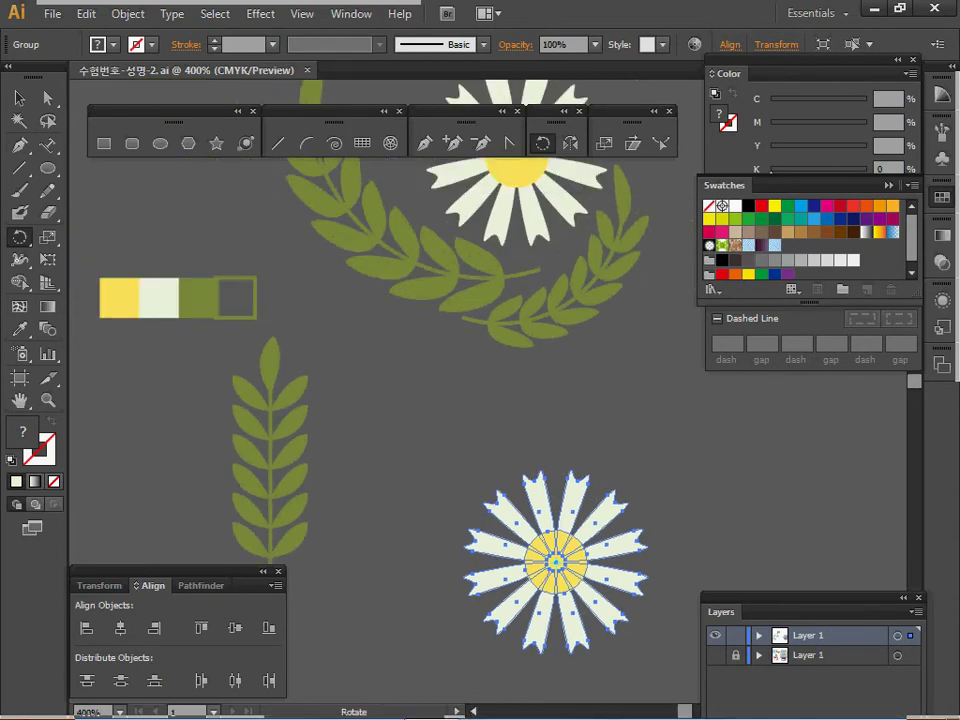
pyautogui.press('\\')
pyautogui.moveTo(250, 481); pyautogui.dragTo(146, 486)
pyautogui.hotkey('ctrl', 'z')
# Move the new daisy further to the right, away from the reference leaf branch, and deselect it
pyautogui.keyDown('ctrl'); pyautogui.click(400, 500); pyautogui.keyUp('ctrl')
pyautogui.moveTo(556, 562); pyautogui.dragTo(696, 549)
pyautogui.keyDown('ctrl'); pyautogui.click(484, 498); pyautogui.keyUp('ctrl')
# Draw a line segment 18 mm long at a 90° angle to the right of the reference branch as its stem
pyautogui.moveTo(338, 476); pyautogui.dragTo(371, 409)
pyautogui.scroll(1, 336, 430)
pyautogui.click(371, 409)
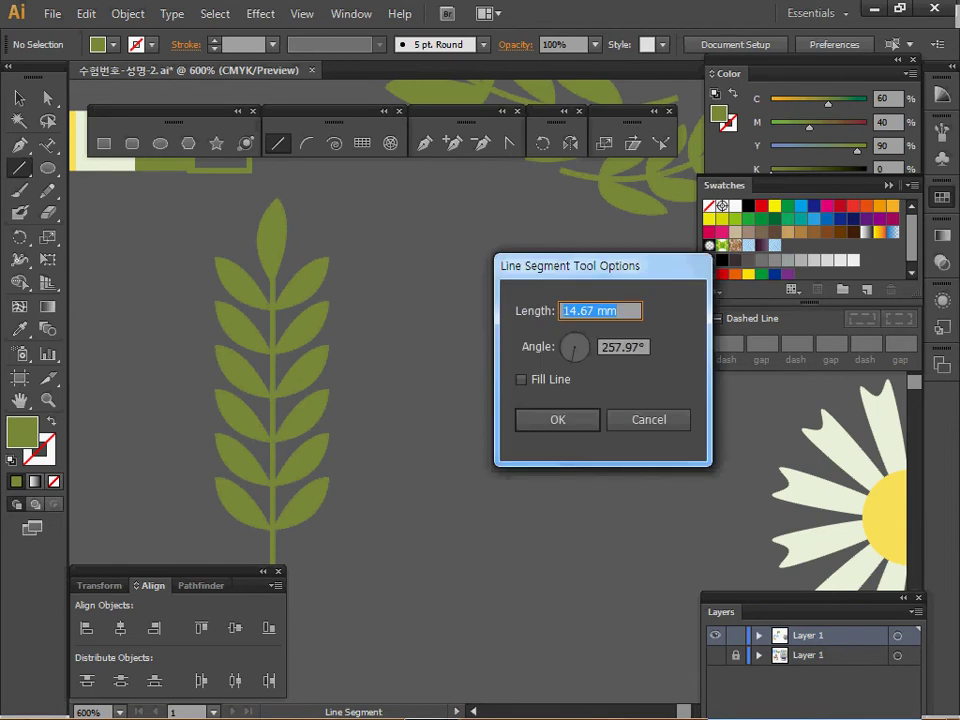
pyautogui.write('18')
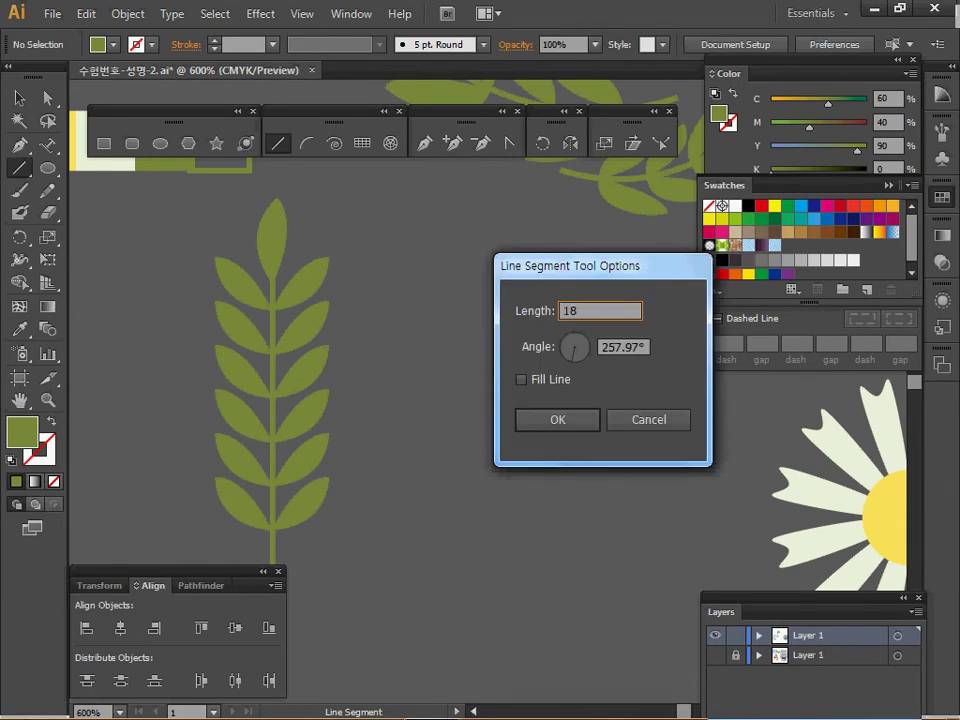
pyautogui.press('Tab')
pyautogui.write('90')
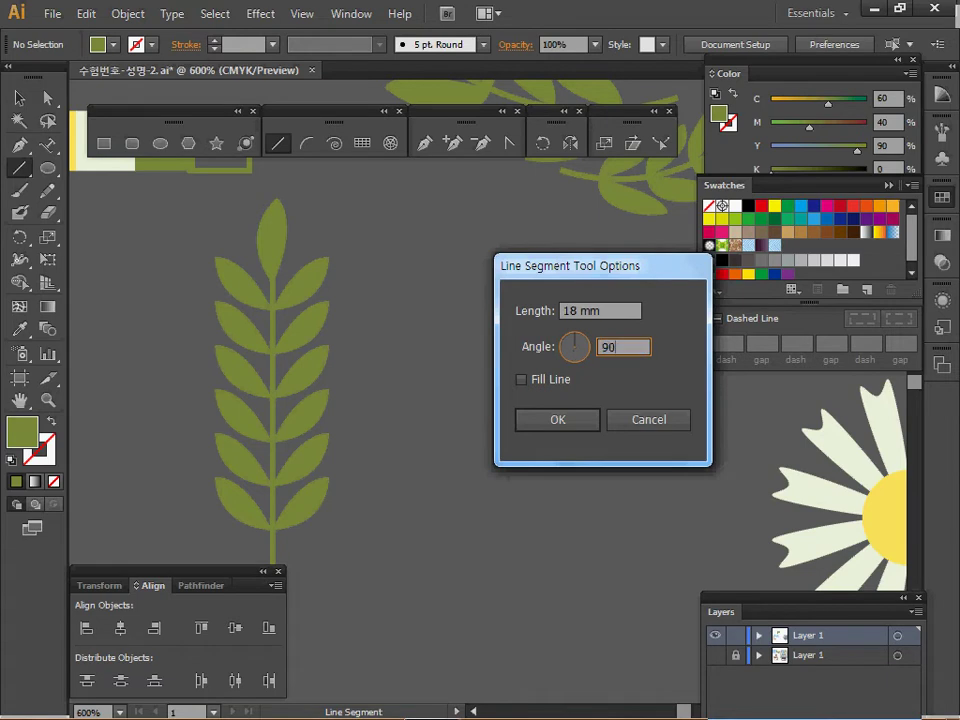
pyautogui.press('Tab')
pyautogui.press('Return')
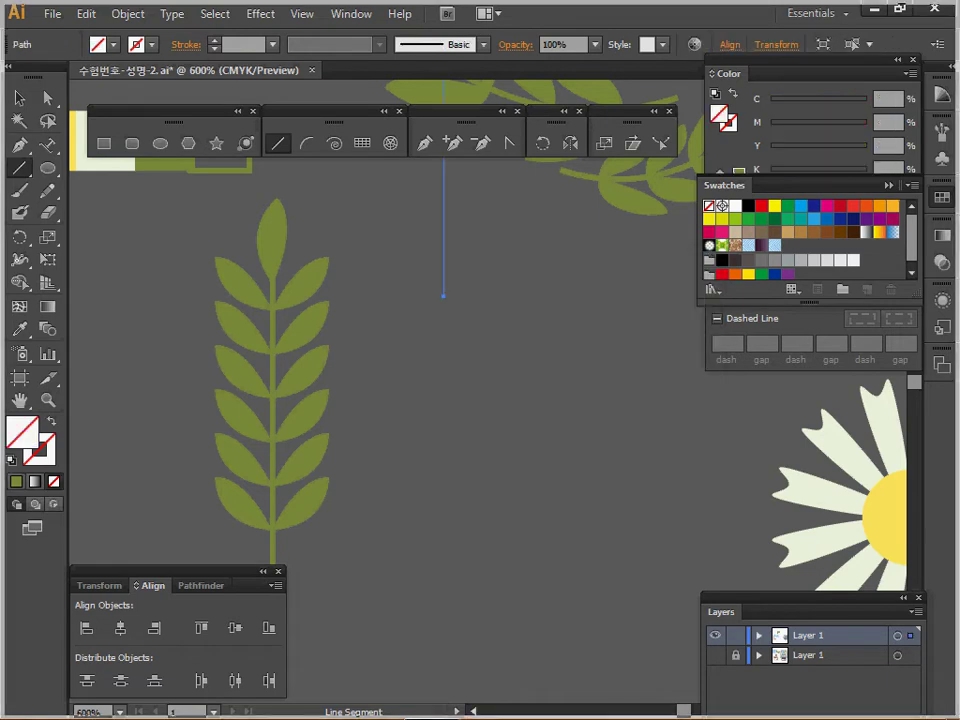
# Nudge the new vertical line down and slightly right so that it stands beside the reference branch
pyautogui.hotkey('shift', 'Down')
pyautogui.hotkey('shift', 'Down')
pyautogui.hotkey('shift', 'Down')
pyautogui.hotkey('shift', 'Down')
pyautogui.hotkey('shift', 'Right')
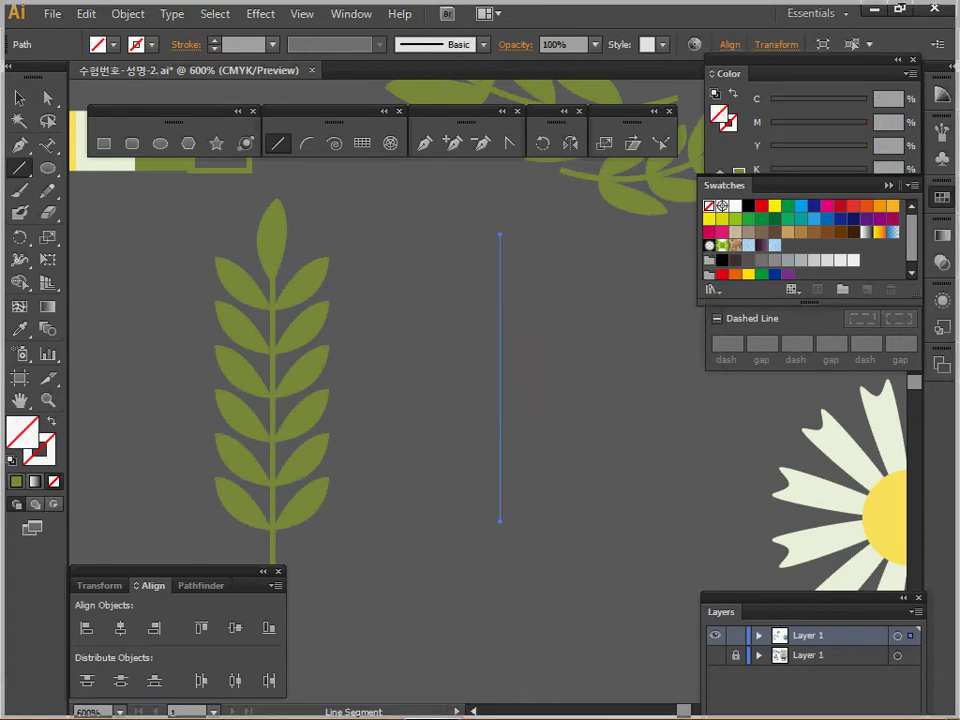
pyautogui.press('Down')
pyautogui.press('Down')
# Give the line the reference stem's olive green 1 pt stroke, convert it with Outline Stroke and deselect it
pyautogui.press('i')
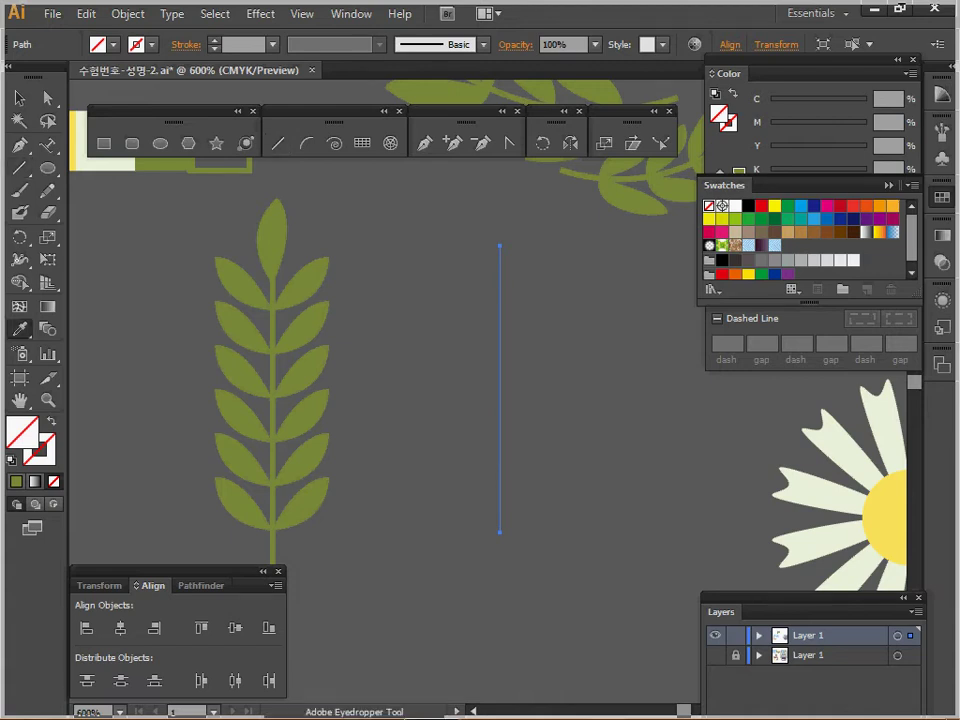
pyautogui.click(272, 400)
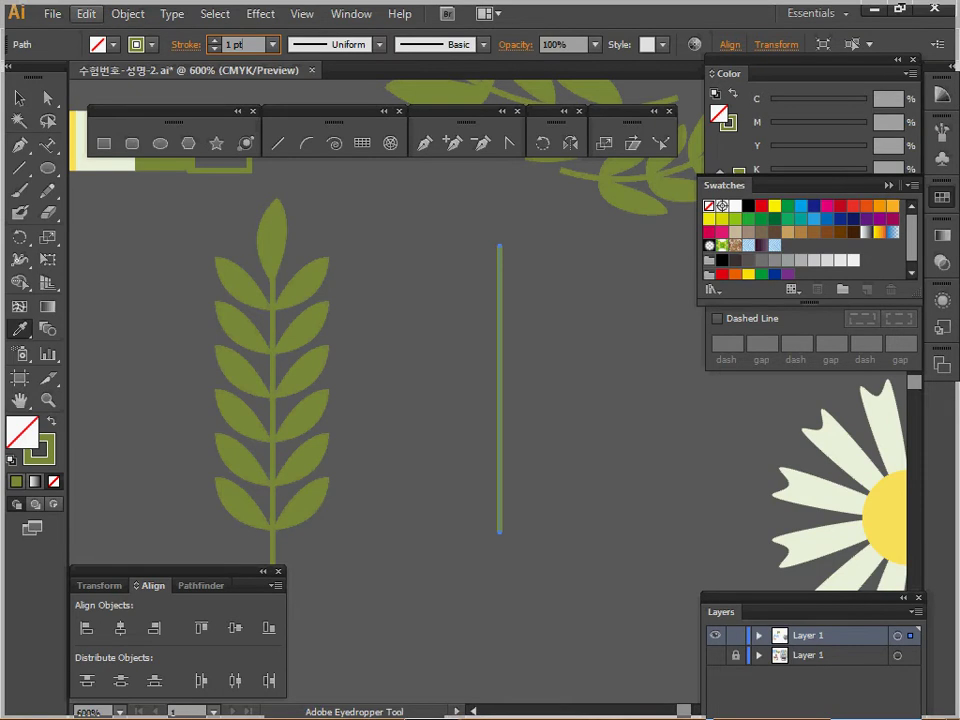
pyautogui.click(127, 14)
pyautogui.moveTo(200, 395)
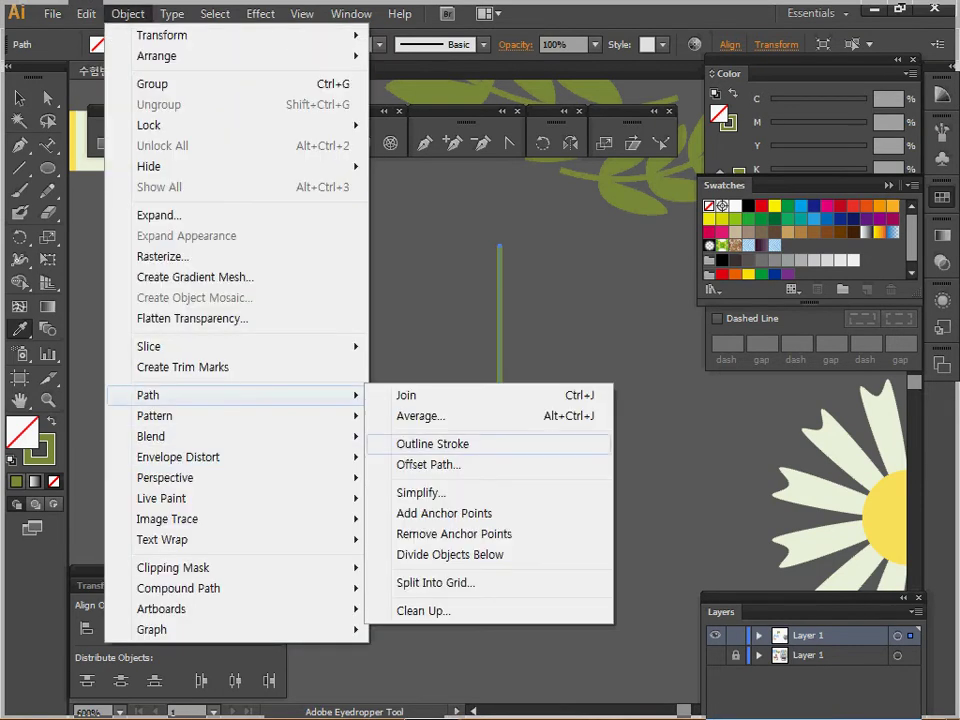
pyautogui.click(432, 443)
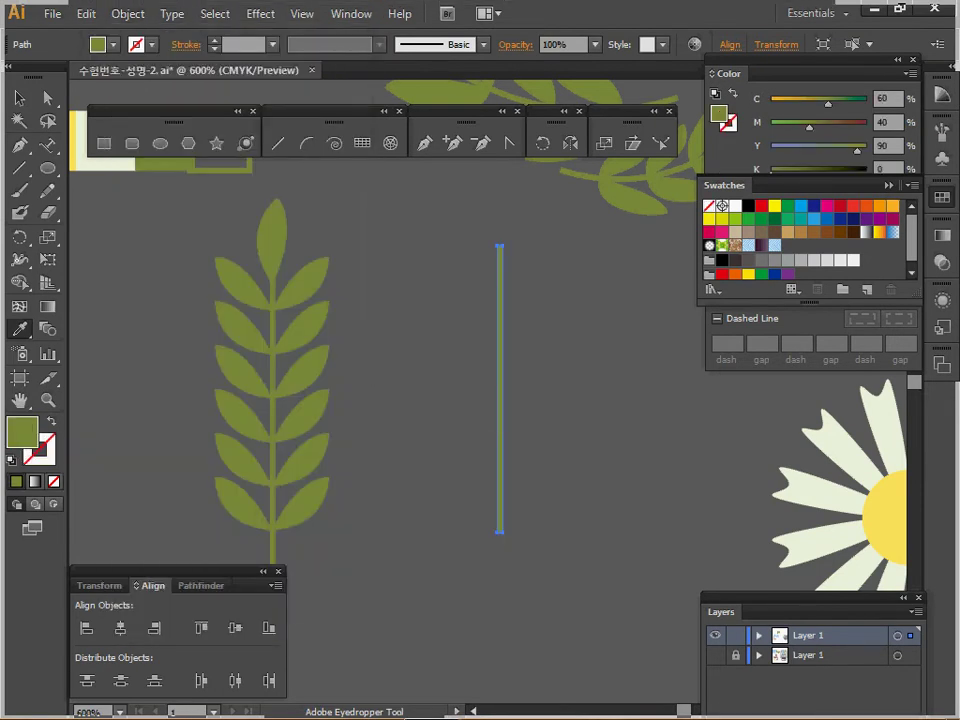
pyautogui.press('space')
pyautogui.moveTo(500, 400); pyautogui.dragTo(492, 445)
pyautogui.hotkey('ctrl', 'shift', 'a')
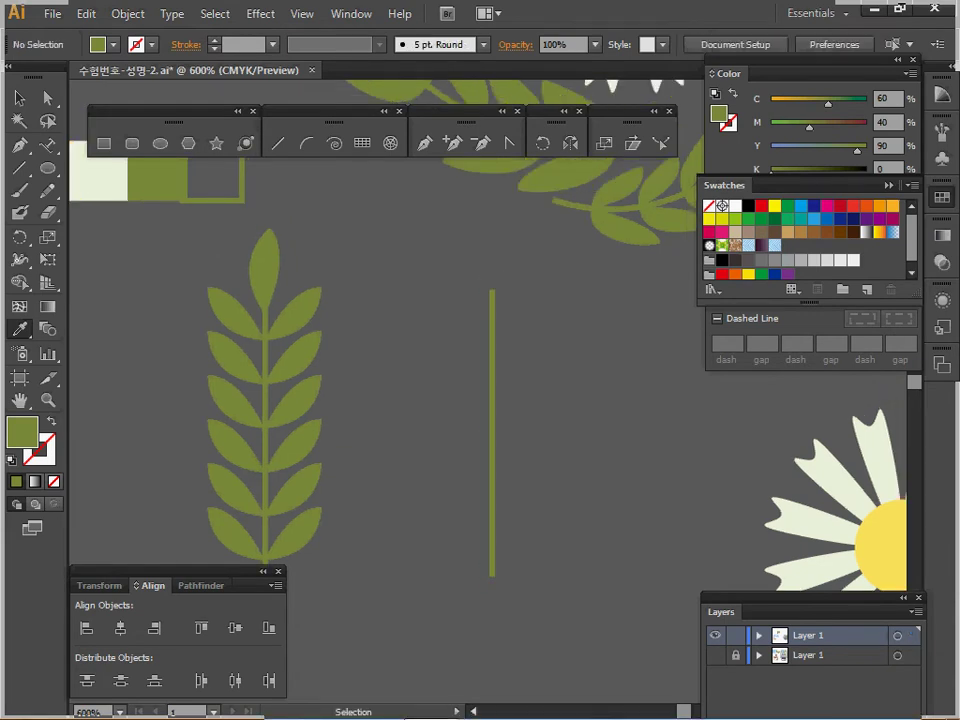
# Draw a closed, pointed green leaf with the Pen tool, tracing the top leaf of the reference branch
pyautogui.press('p')
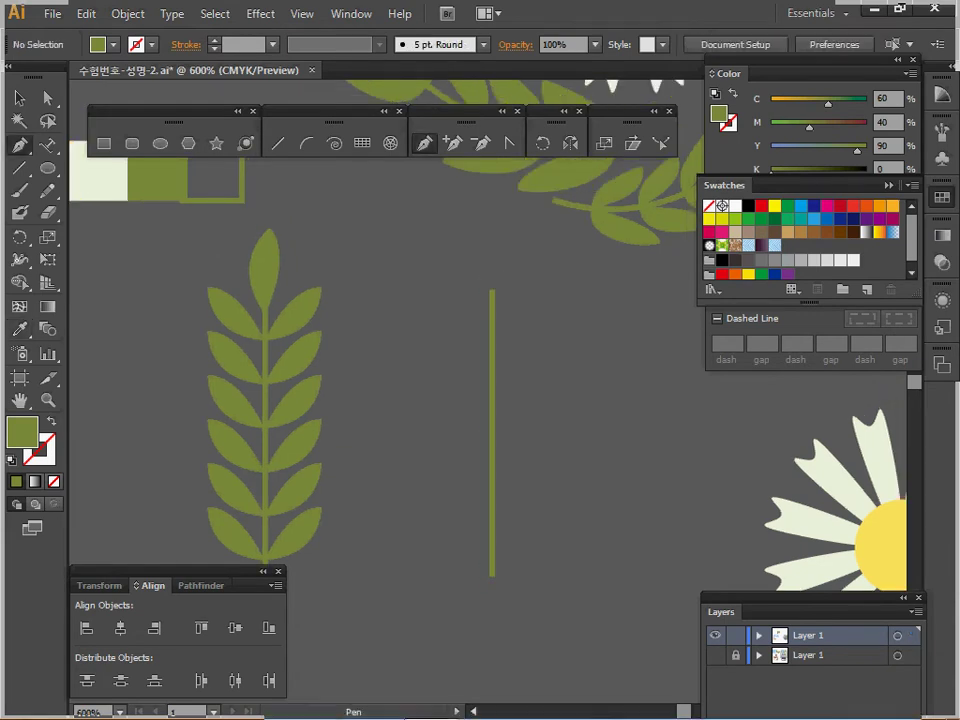
pyautogui.click(262, 312)
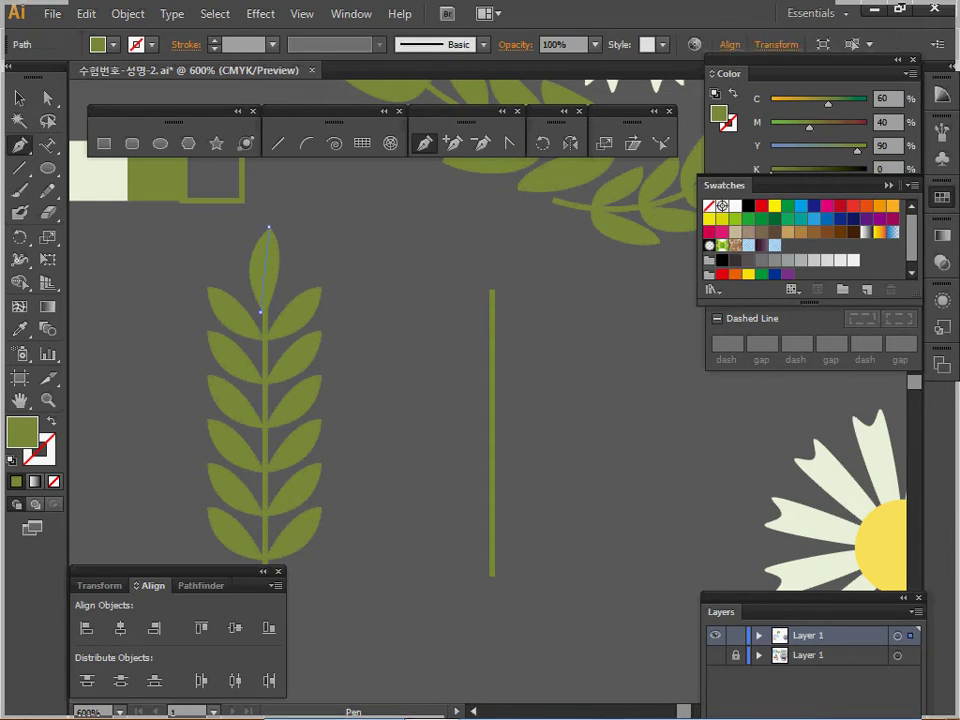
pyautogui.moveTo(268, 229); pyautogui.dragTo(308, 192)
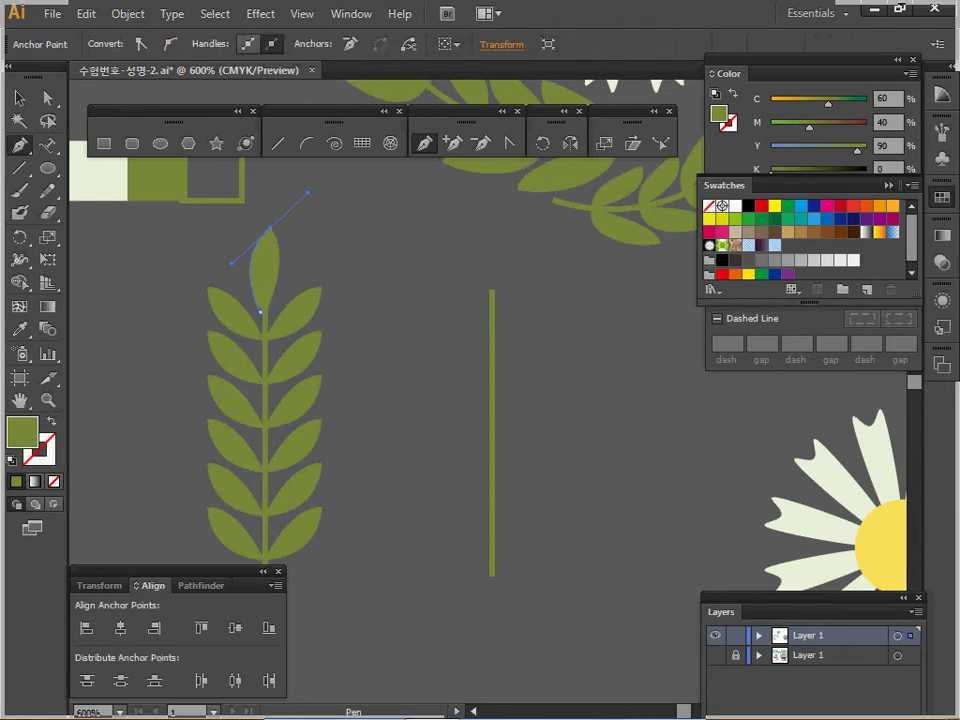
pyautogui.click(269, 229)
pyautogui.moveTo(234, 356)
pyautogui.mouseDown()
pyautogui.moveTo(219, 366)
pyautogui.moveTo(228, 363)
pyautogui.mouseUp()
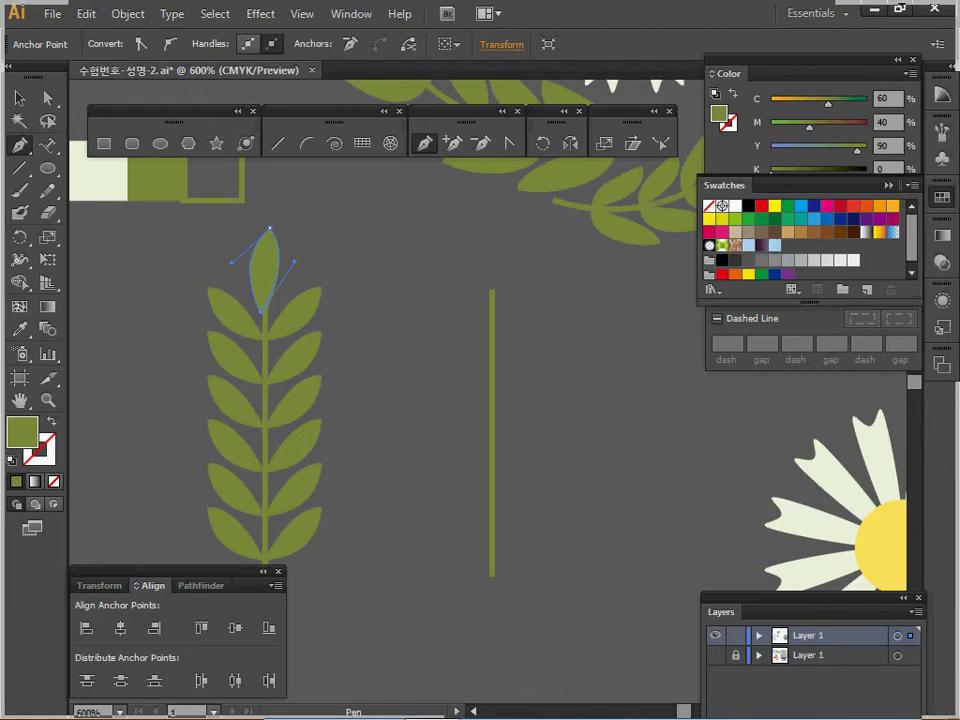
# Move the traced leaf across onto the top end of the new stem and deselect it
pyautogui.press('ctrl')
pyautogui.moveTo(265, 270); pyautogui.dragTo(492, 271)
pyautogui.hotkey('ctrl', 'shift', 'a')
pyautogui.moveTo(476, 401); pyautogui.dragTo(545, 464)
pyautogui.press('space')
pyautogui.hotkey('ctrl', 'shift', 'a')
# Make a copy of the new stem's top leaf scaled uniformly to 90%
pyautogui.keyDown('ctrl'); pyautogui.click(488, 292); pyautogui.keyUp('ctrl')
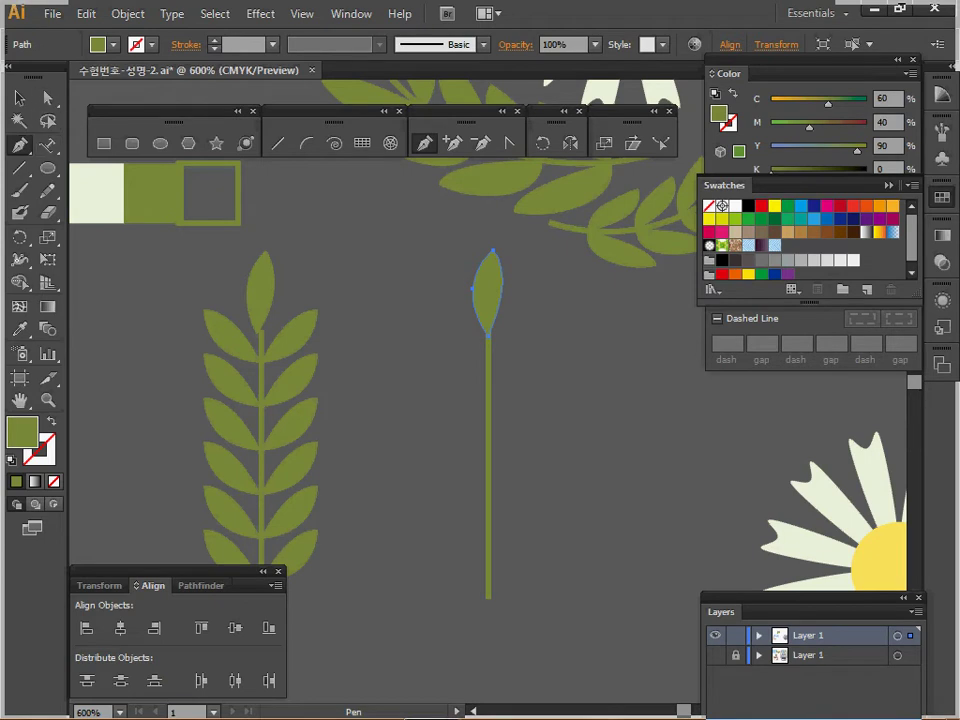
pyautogui.doubleClick(604, 143)
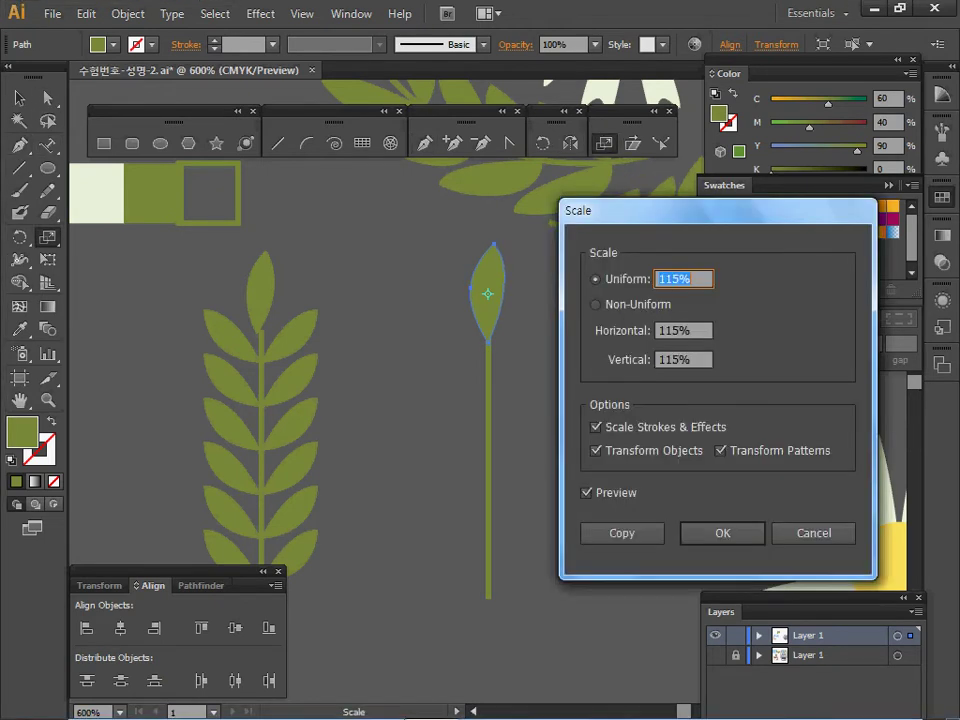
pyautogui.write('90')
pyautogui.click(621, 533)
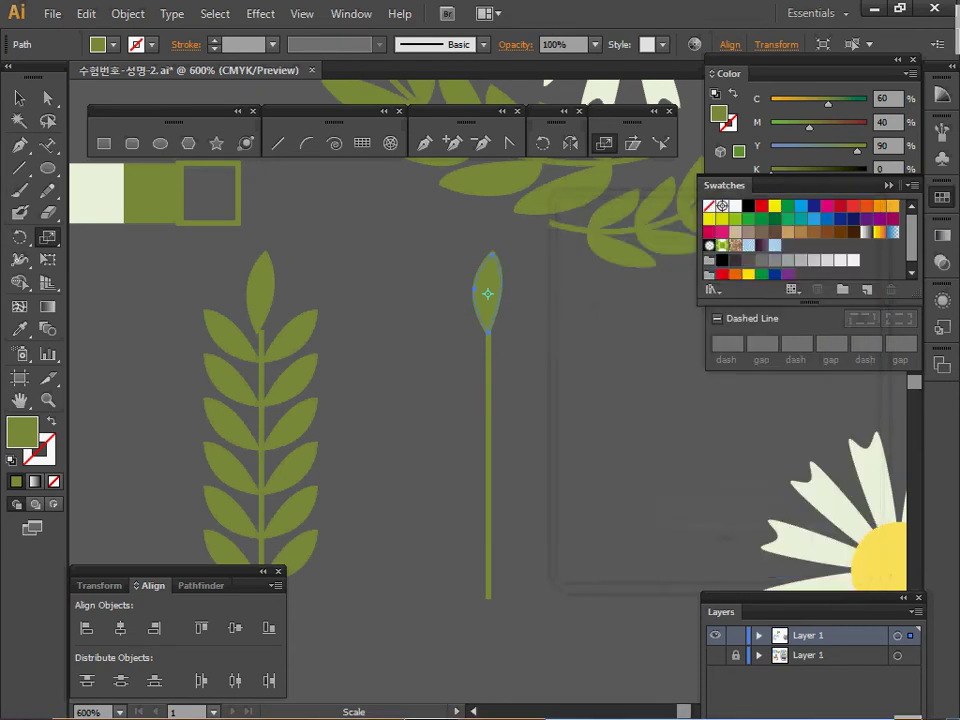
# Rotate the smaller leaf copy by 50° and attach it to the left side of the stem below the top leaf
pyautogui.doubleClick(542, 143)
pyautogui.write('50')
pyautogui.press('Return')
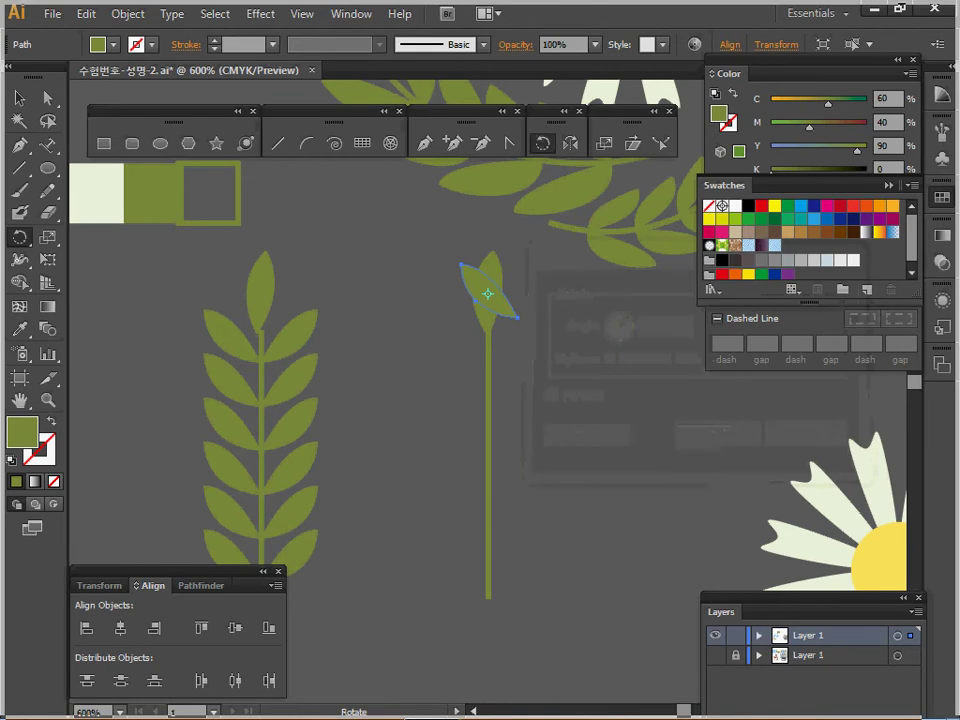
pyautogui.moveTo(489, 294); pyautogui.dragTo(461, 337)
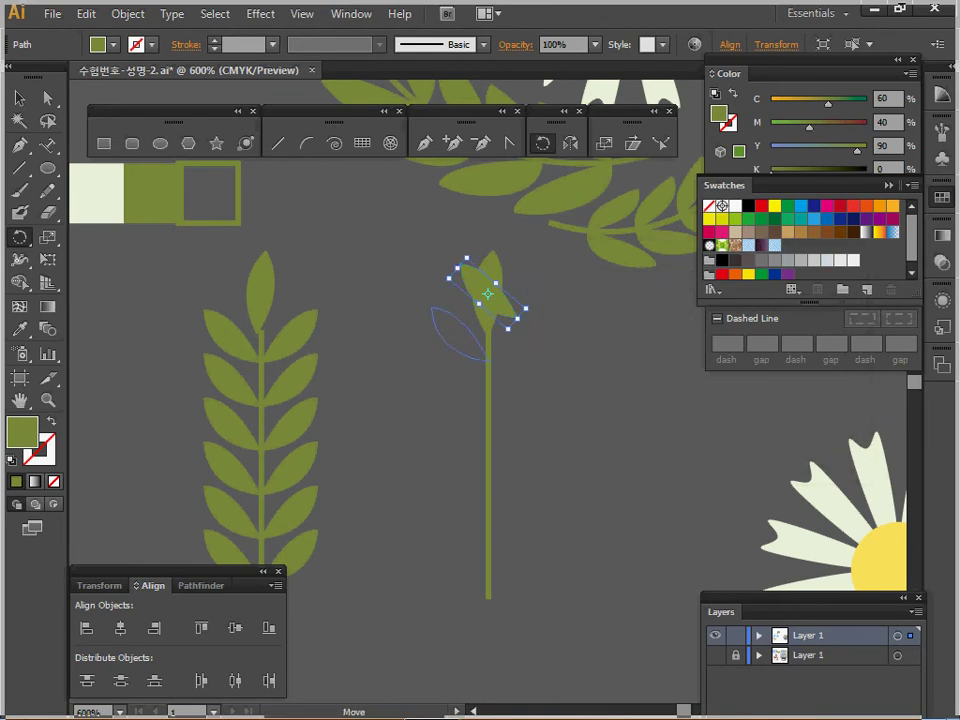
pyautogui.moveTo(487, 294); pyautogui.dragTo(458, 337)
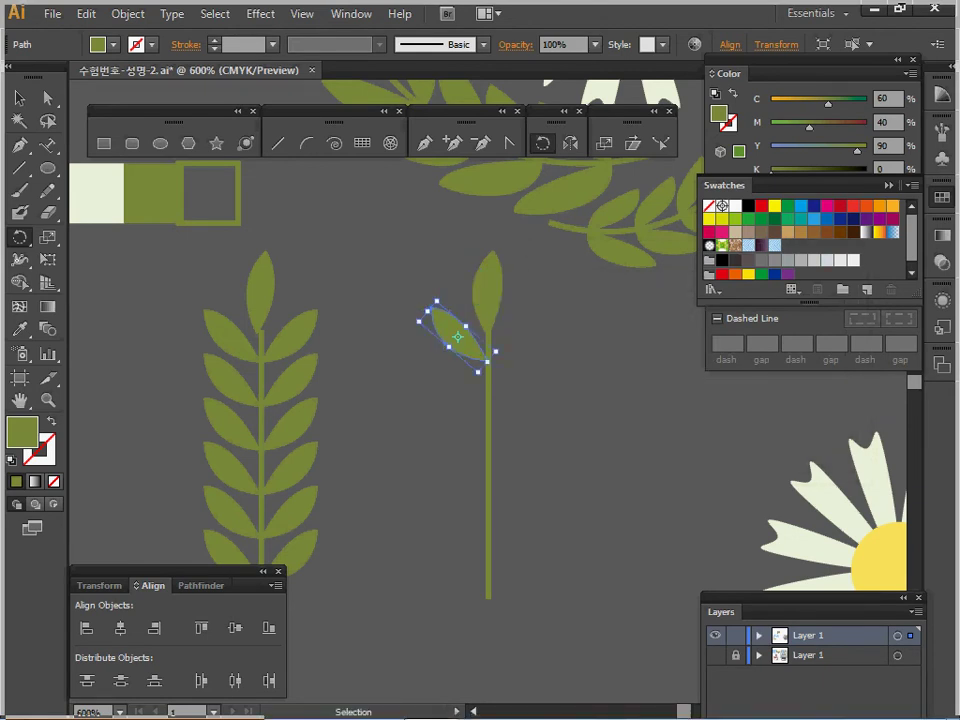
# Shift the top leaf of the reference branch about 0.4 mm to the right and deselect it
pyautogui.hotkey('ctrl', 'shift', 'a')
pyautogui.moveTo(261, 293); pyautogui.dragTo(267, 293)
pyautogui.hotkey('ctrl', 'shift', 'a')
# Make a copy of the new stem's left side leaf moved 0 mm horizontally and 2.7 mm vertically
pyautogui.click(459, 334)
pyautogui.moveTo(459, 336); pyautogui.dragTo(339, 271)
pyautogui.press('space')
pyautogui.hotkey('ctrl', 'c')
pyautogui.hotkey('ctrl', 'f')
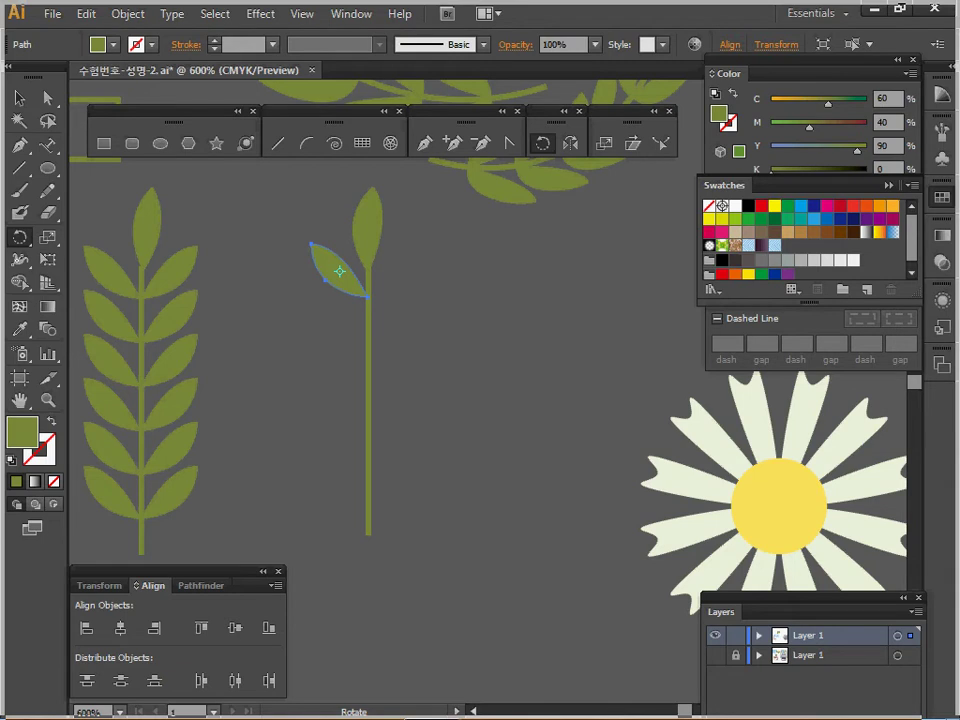
pyautogui.doubleClick(47, 97)
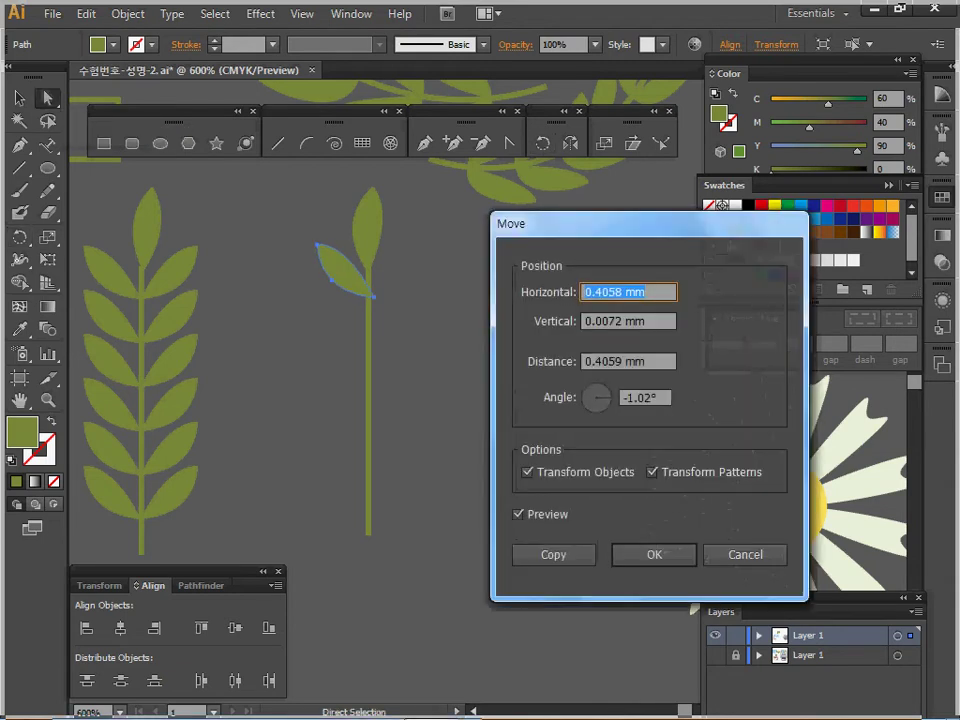
pyautogui.write('0')
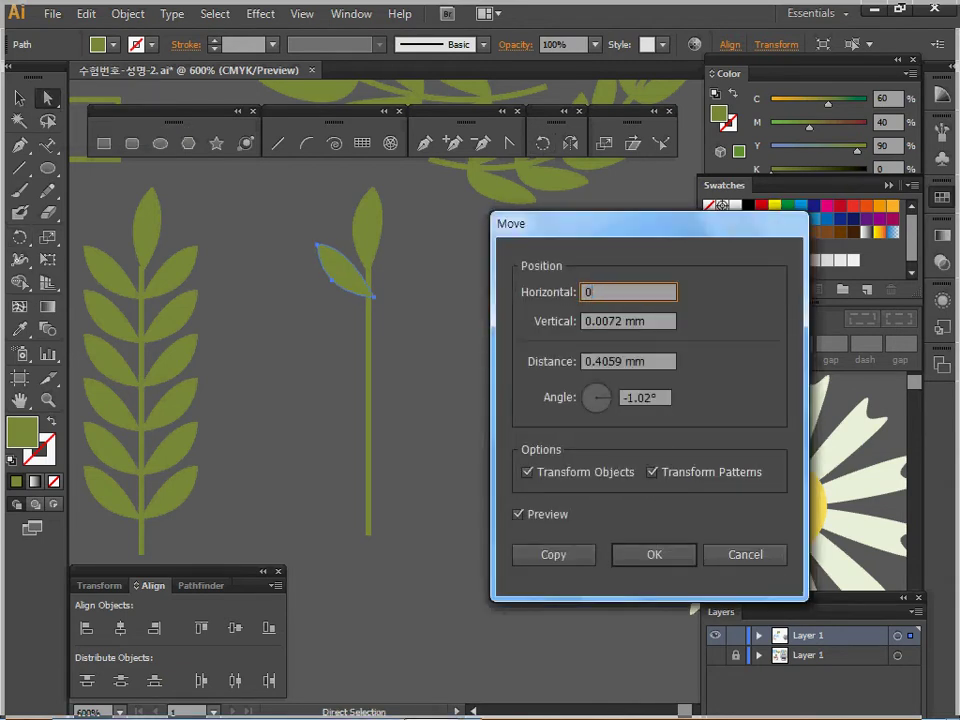
pyautogui.press('Tab')
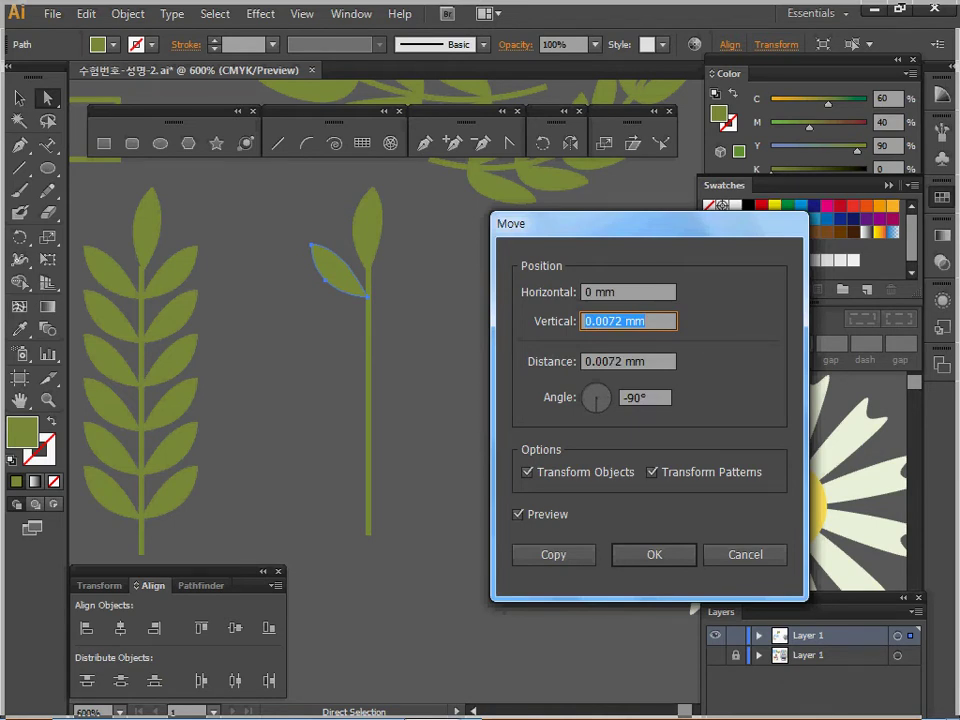
pyautogui.write('2.7')
pyautogui.press('Tab')
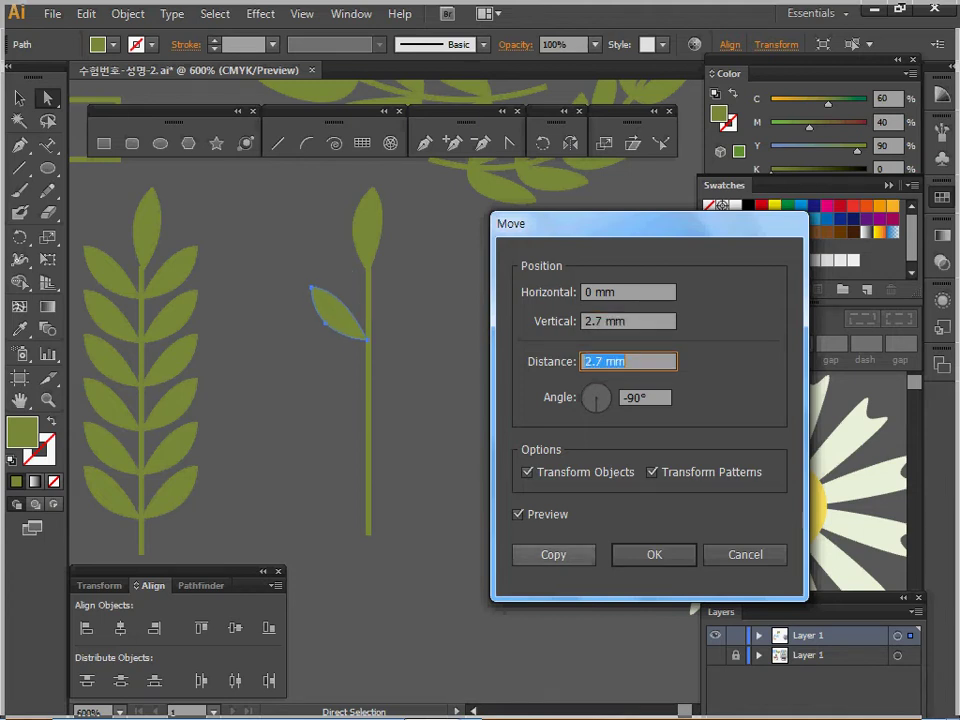
pyautogui.click(553, 555)
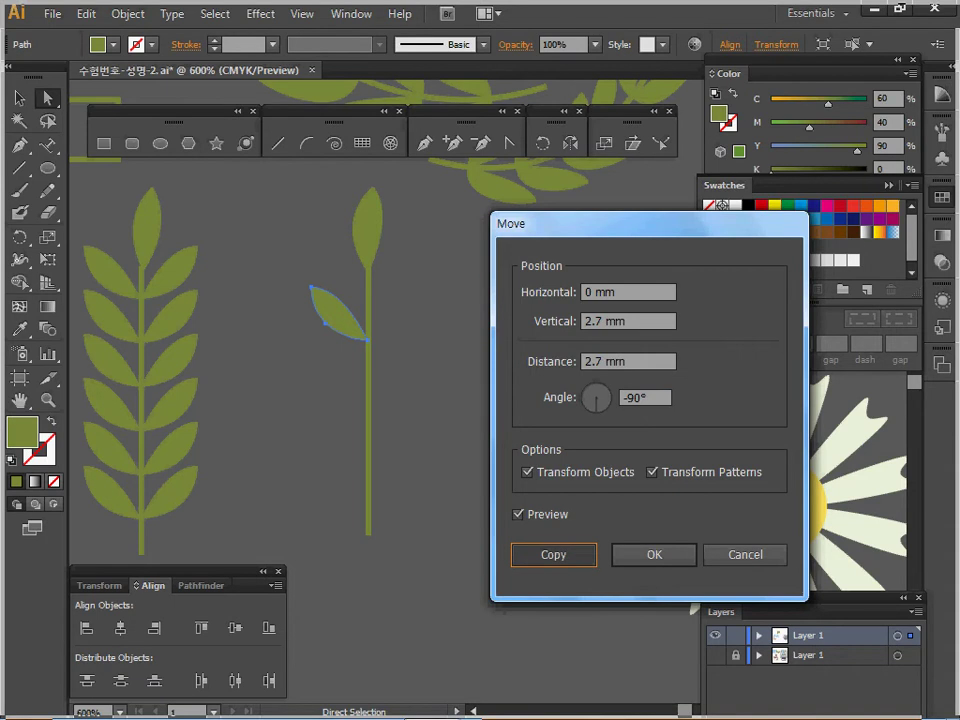
pyautogui.press('Return')
# Repeat the moved copy until six leaves line the left side of the new stem
pyautogui.hotkey('ctrl', 'd')
pyautogui.hotkey('ctrl', 'd')
pyautogui.hotkey('ctrl', 'd')
pyautogui.hotkey('ctrl', 'd')
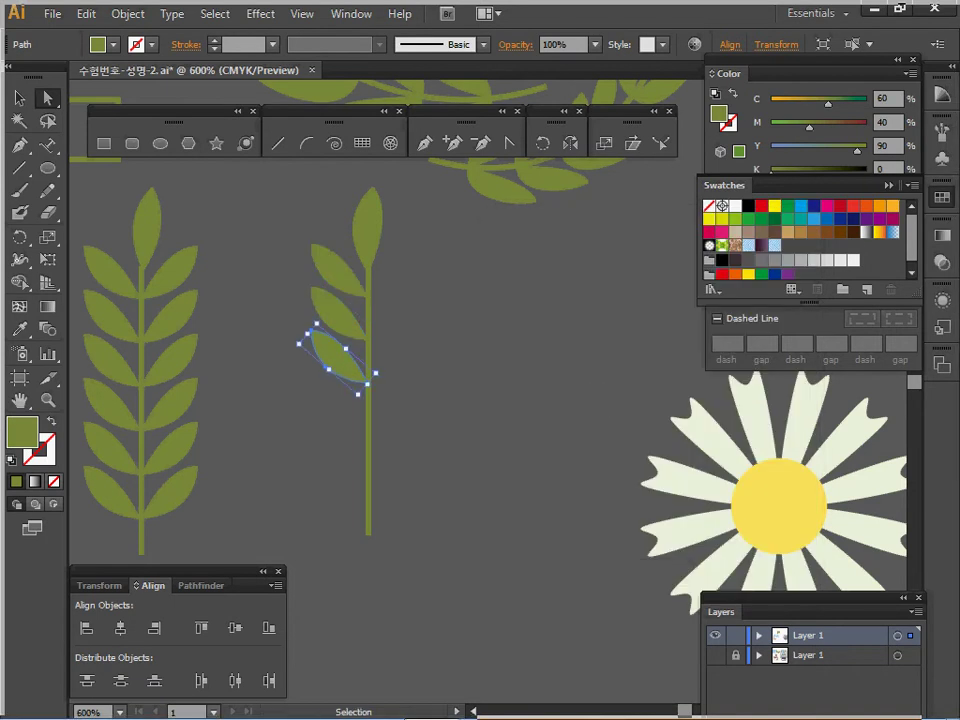
pyautogui.press('a')
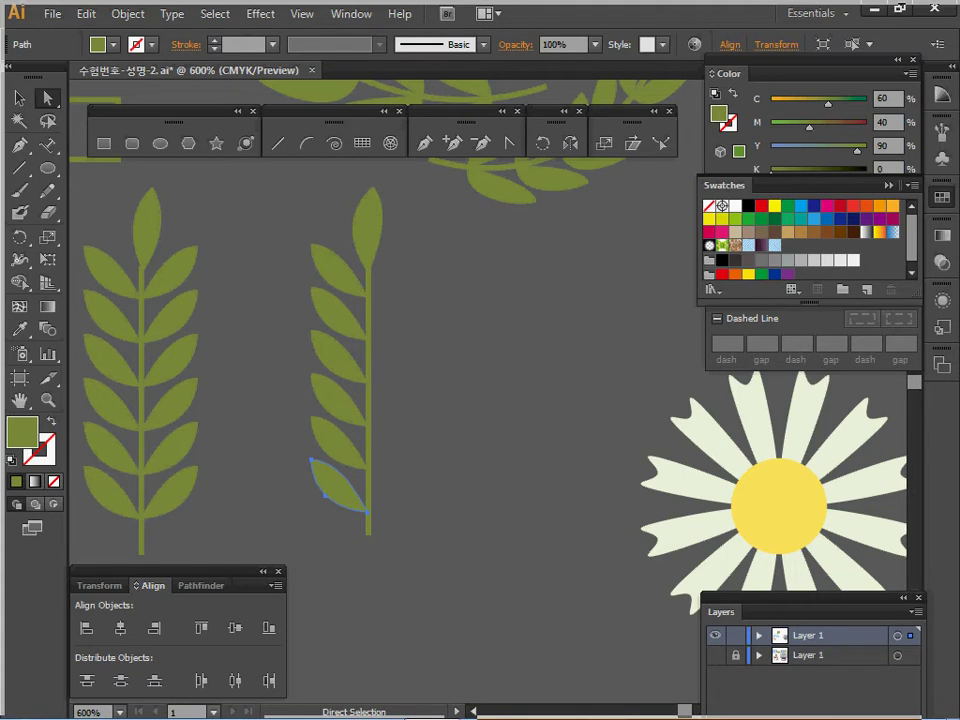
# Select the top leaf and the six left side leaves of the new branch and nudge them slightly upward along the stem
pyautogui.press('v')
pyautogui.click(228, 350)
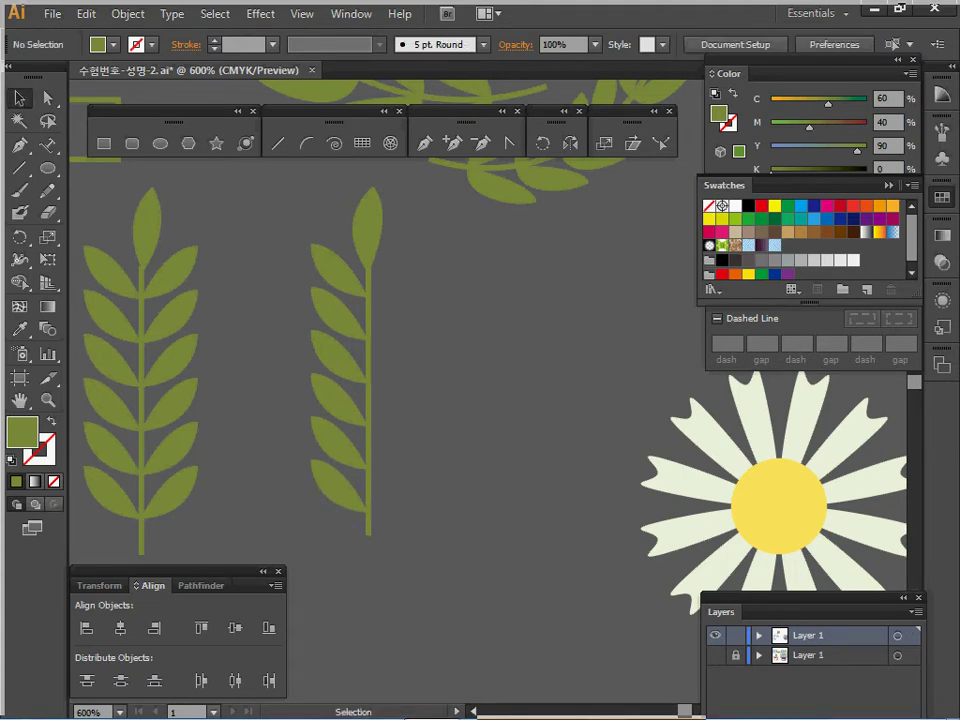
pyautogui.moveTo(304, 236); pyautogui.dragTo(330, 507)
pyautogui.keyDown('shift'); pyautogui.click(368, 232); pyautogui.keyUp('shift')
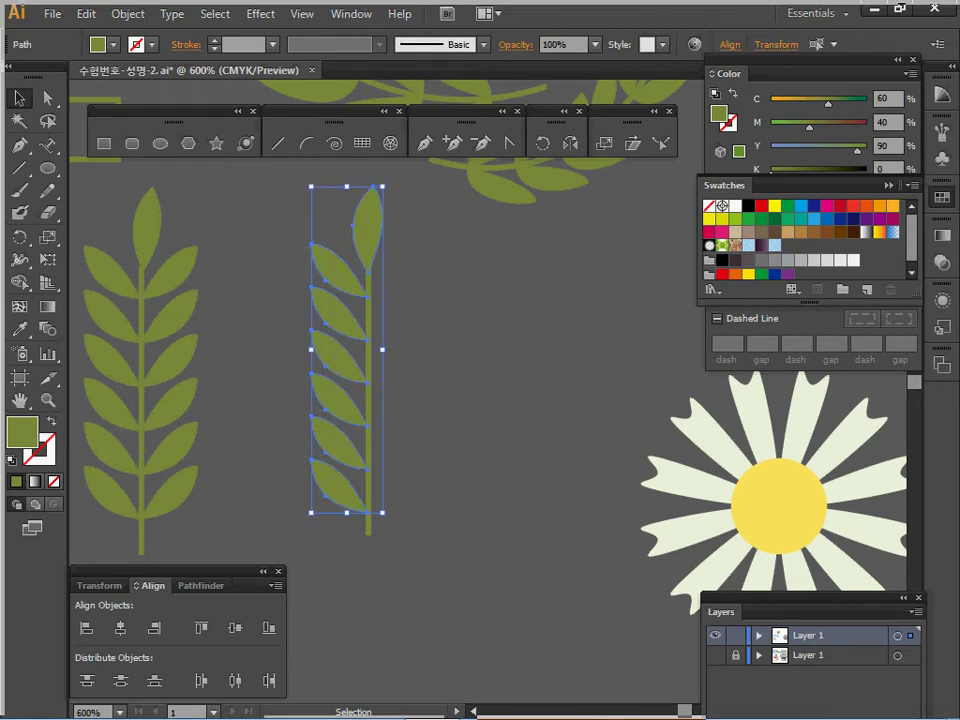
pyautogui.press('Up')
pyautogui.press('Up')
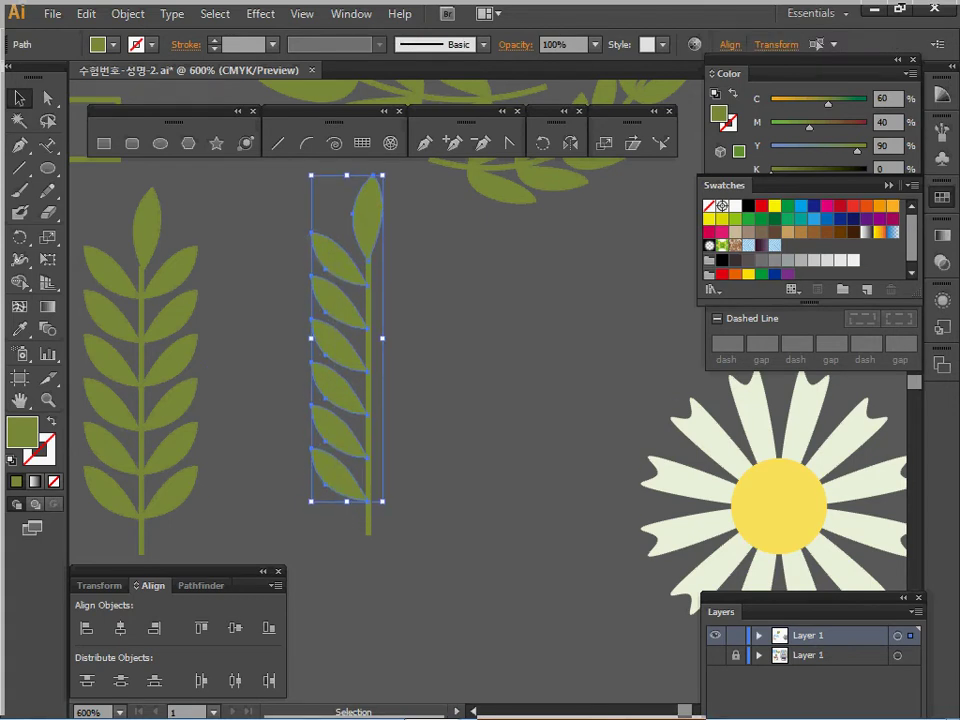
# Reflect a copy of the six left leaves across the new stem's vertical axis to form the right side, and deselect
pyautogui.moveTo(291, 220); pyautogui.dragTo(319, 357)
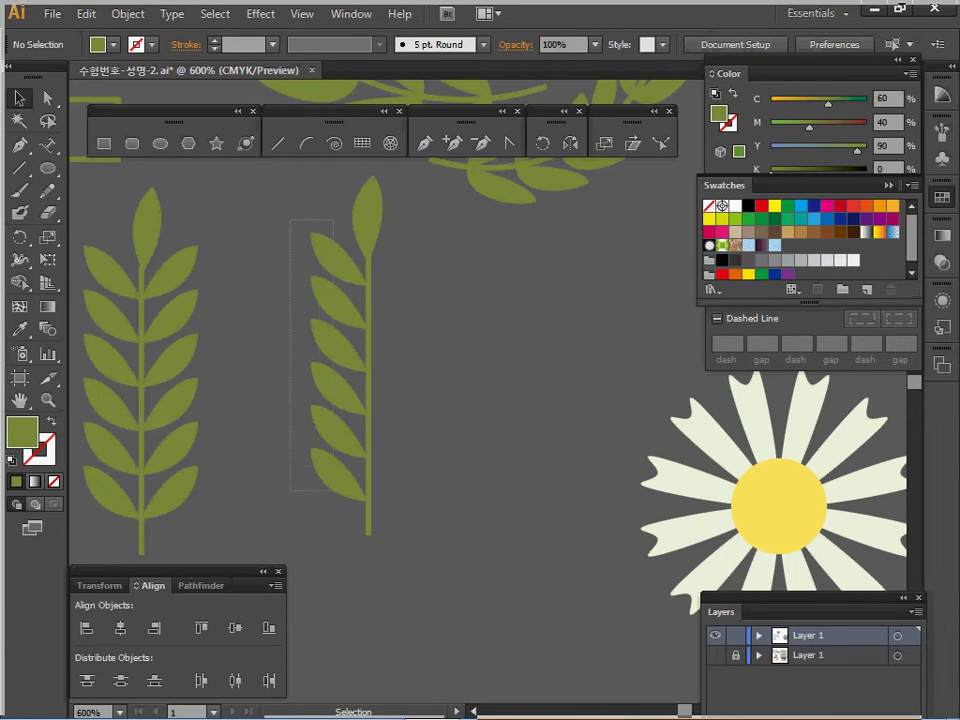
pyautogui.moveTo(333, 466); pyautogui.dragTo(333, 466)
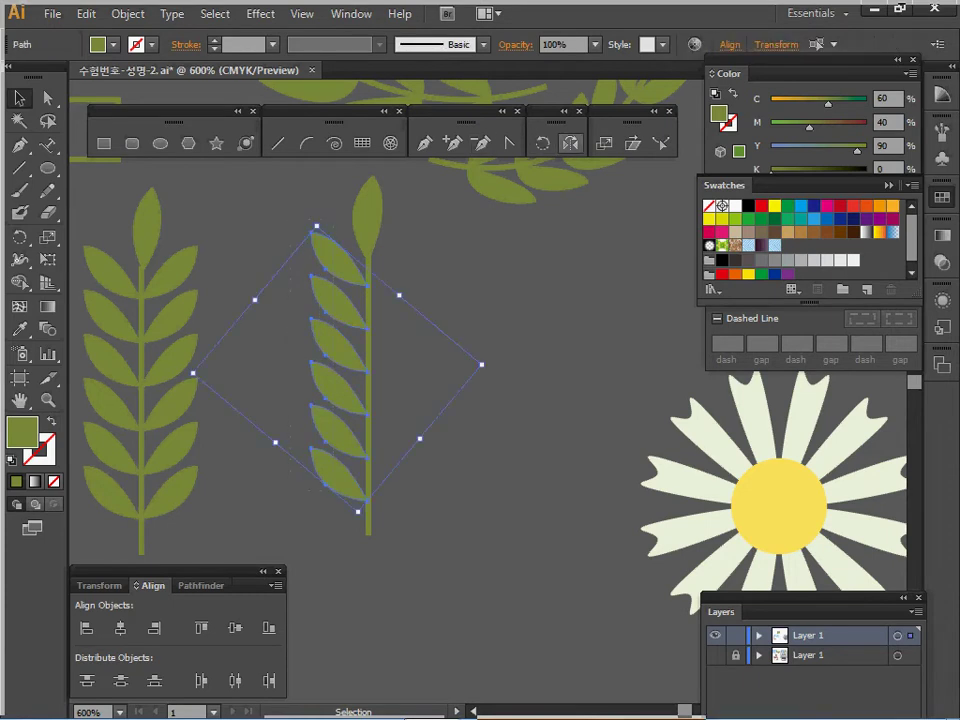
pyautogui.click(570, 143)
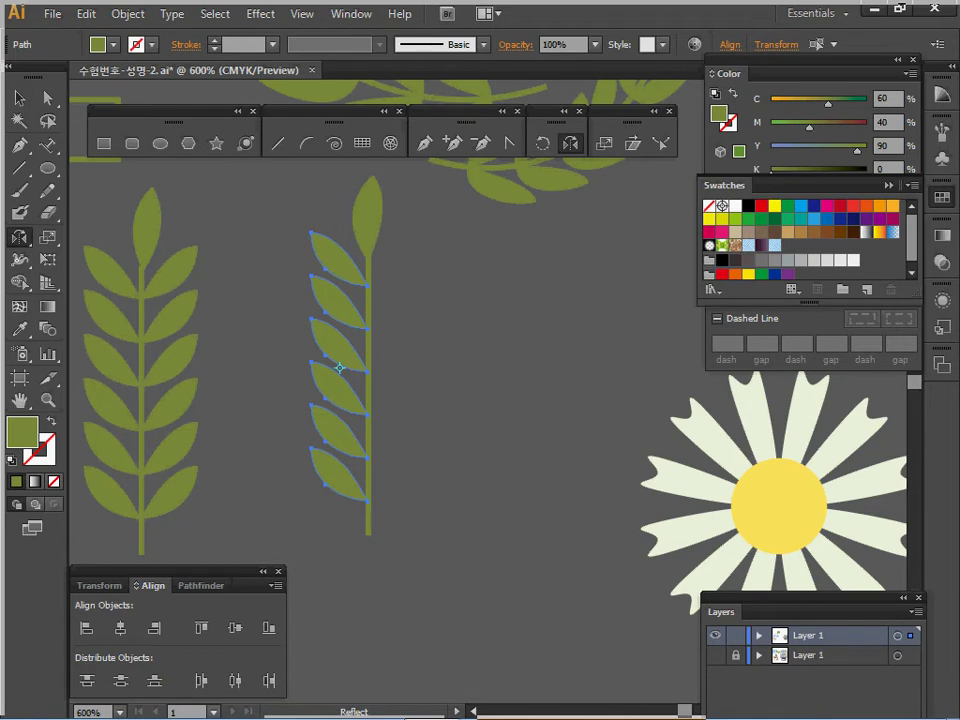
pyautogui.click(368, 286)
pyautogui.moveTo(420, 310); pyautogui.dragTo(372, 400)
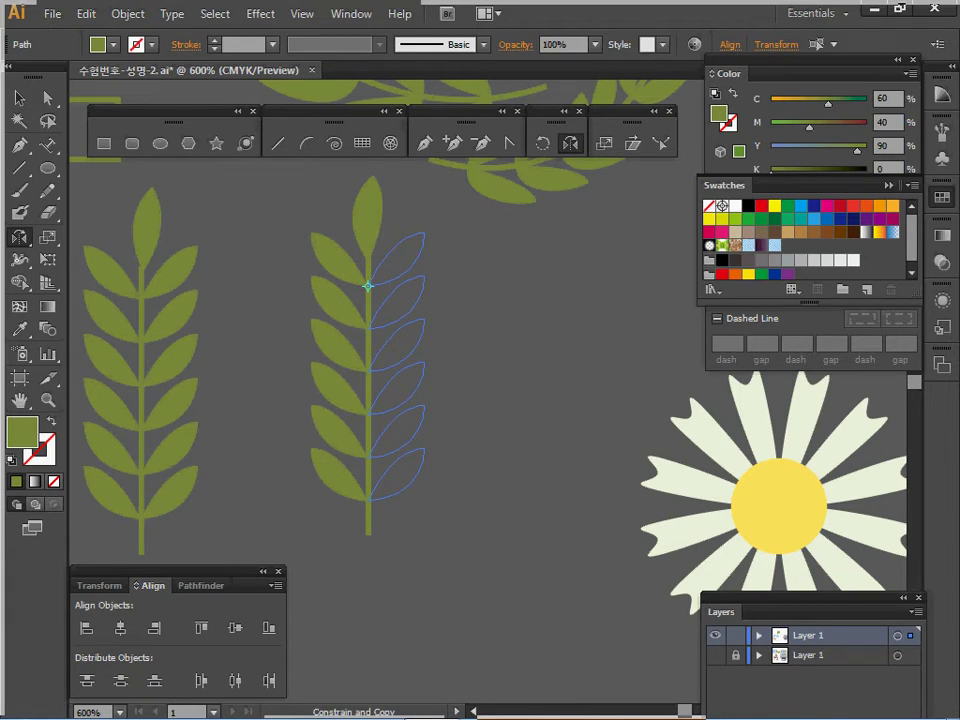
pyautogui.moveTo(368, 180); pyautogui.dragTo(368, 180)
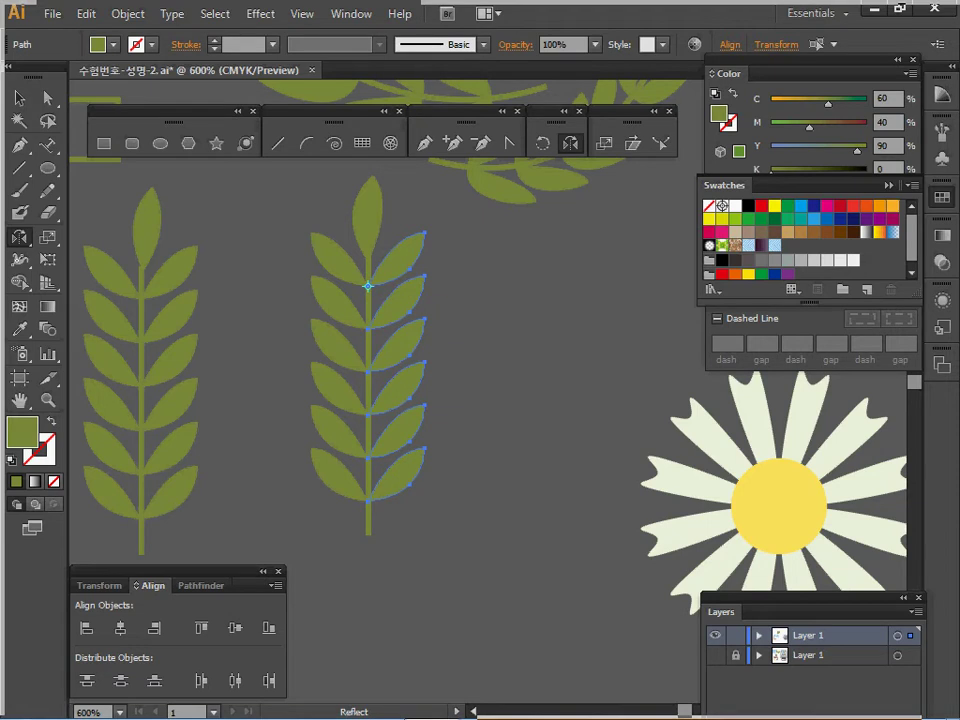
pyautogui.press('v')
pyautogui.hotkey('ctrl', 'shift', 'a')
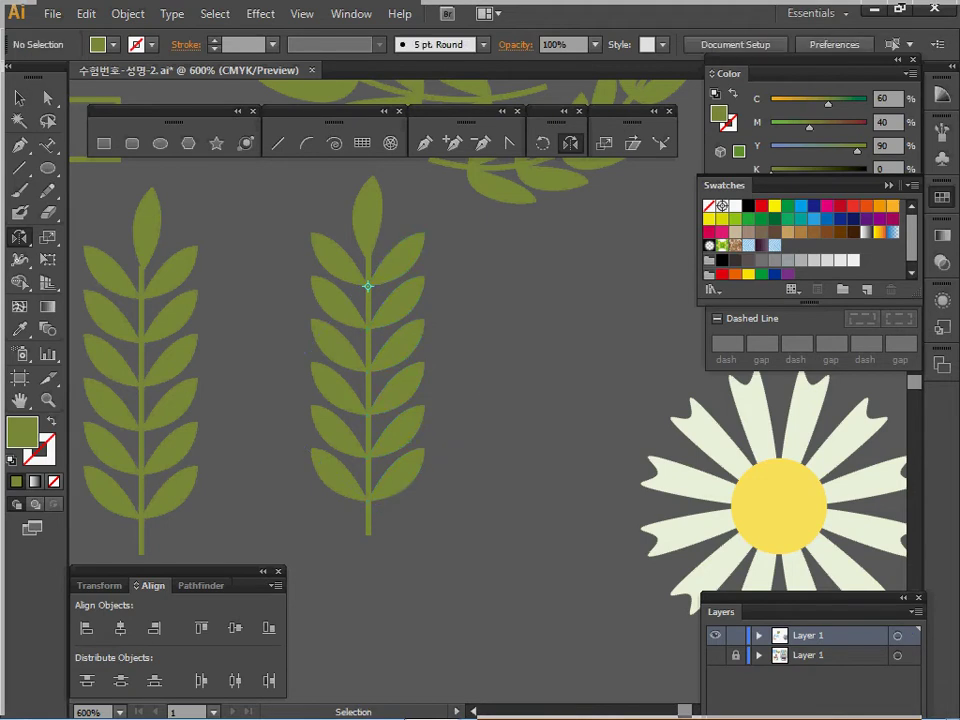
# Select all leaves and the stem of the new branch and group them
pyautogui.click(368, 286)
pyautogui.press('o')
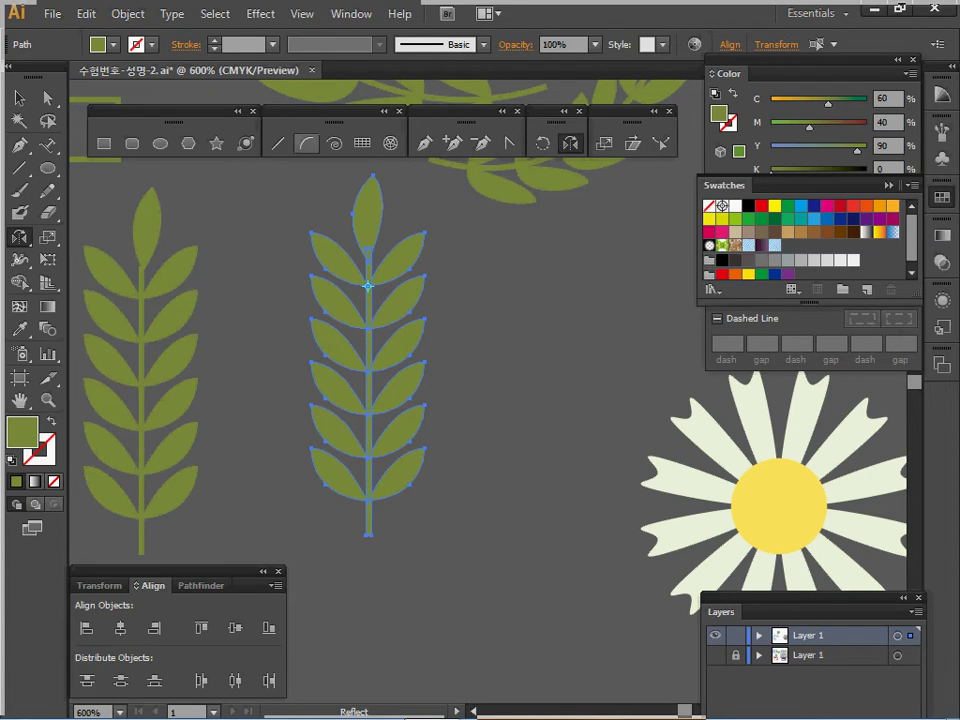
pyautogui.rightClick(368, 222)
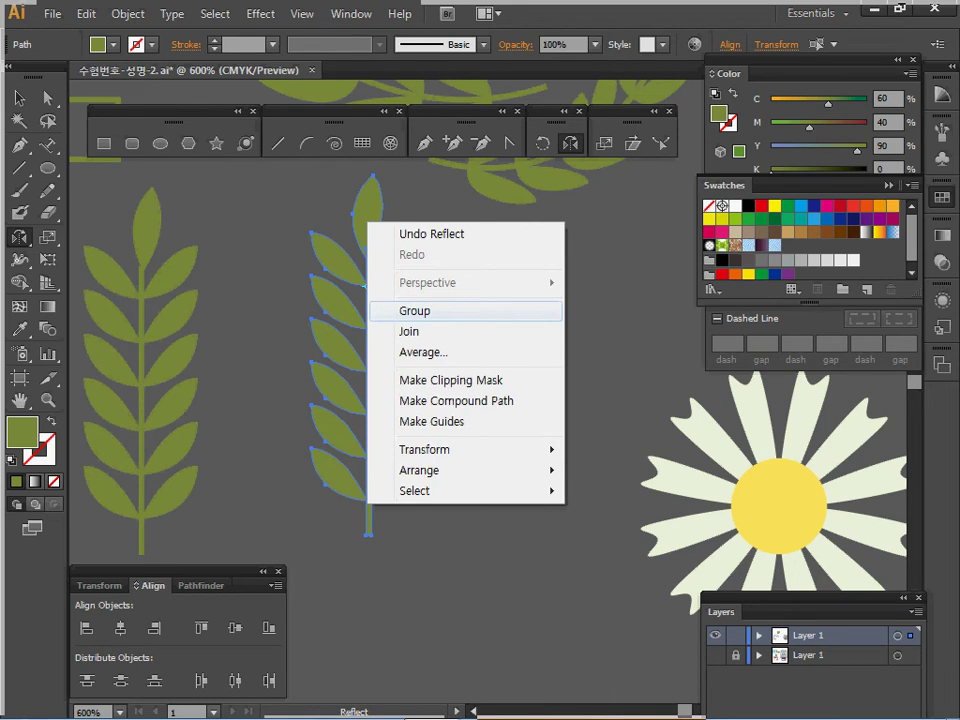
pyautogui.click(414, 311)
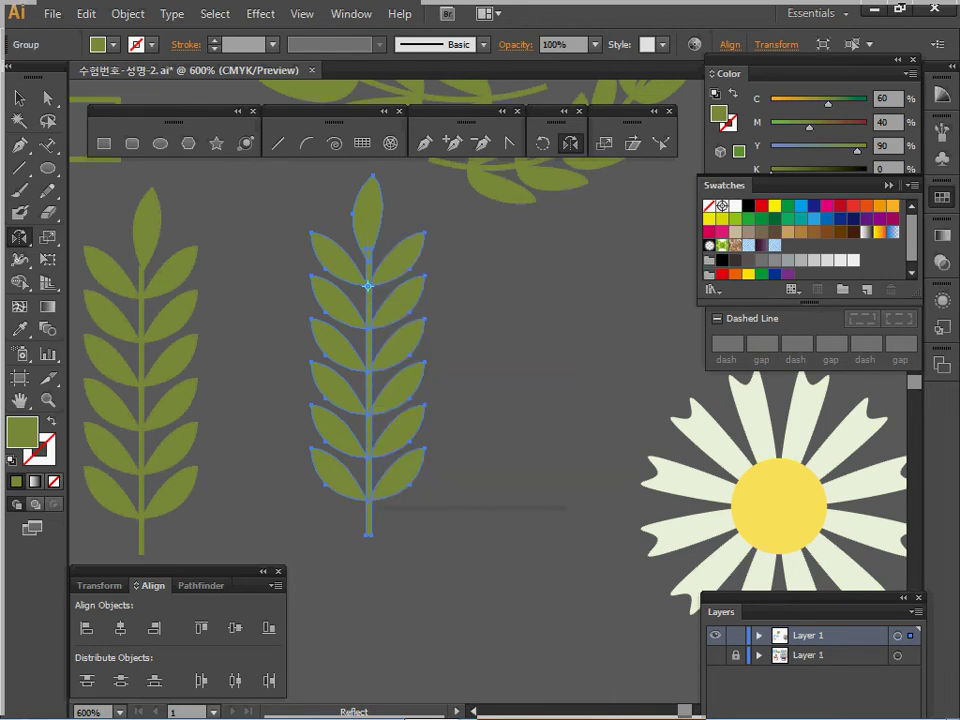
# Apply a vertical Arc warp with 70% bend to the grouped branch and expand its appearance
pyautogui.click(261, 13)
pyautogui.moveTo(300, 240)
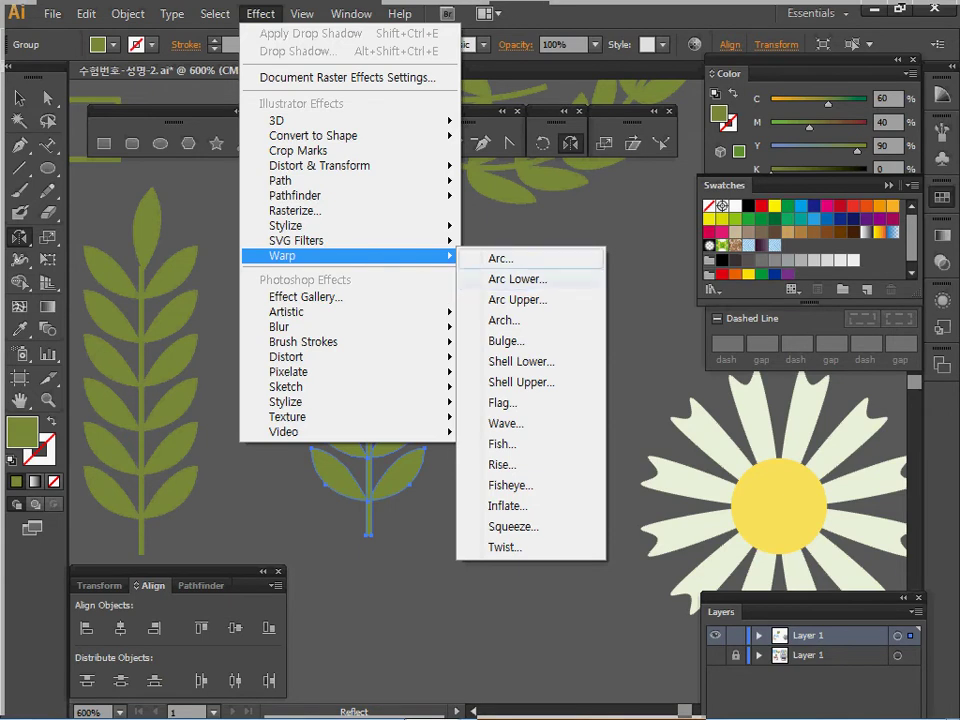
pyautogui.click(500, 258)
pyautogui.moveTo(560, 276); pyautogui.dragTo(580, 258)
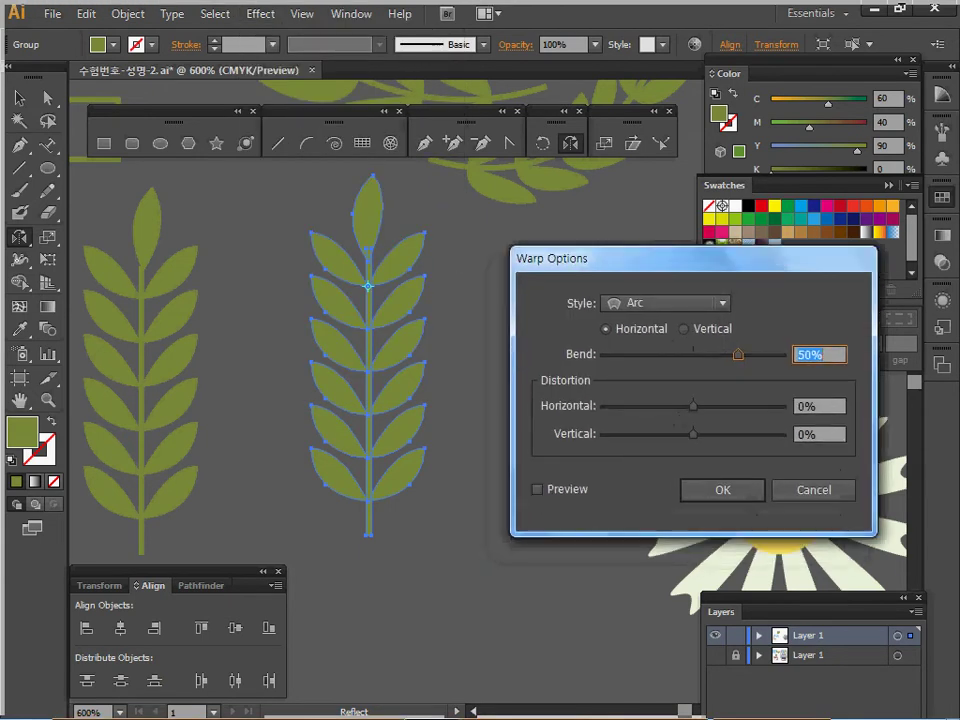
pyautogui.click(537, 489)
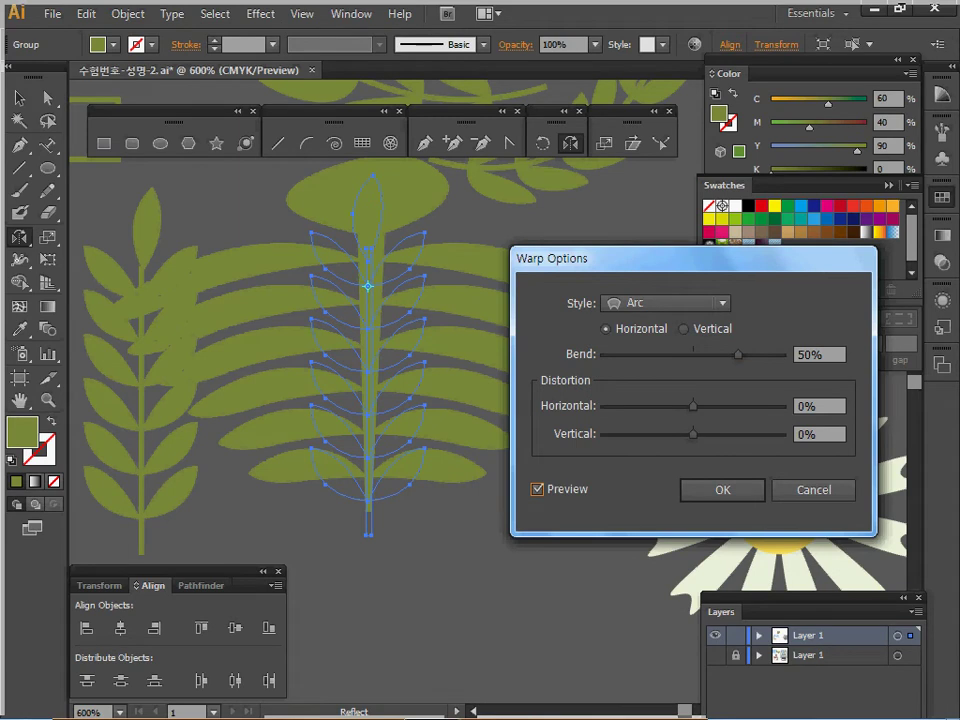
pyautogui.click(684, 329)
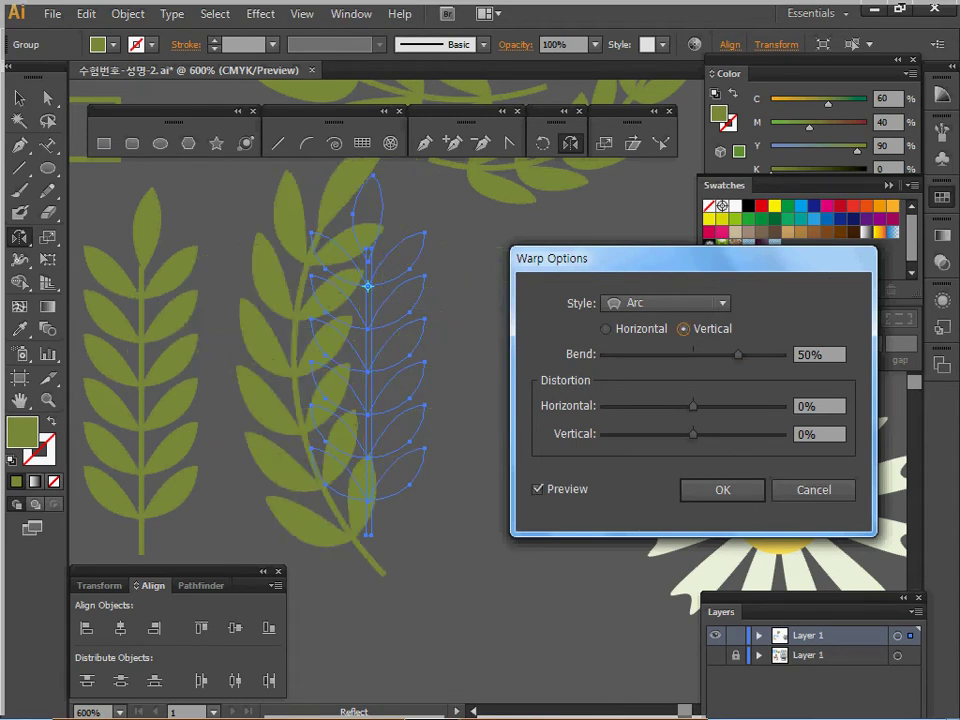
pyautogui.press('Tab')
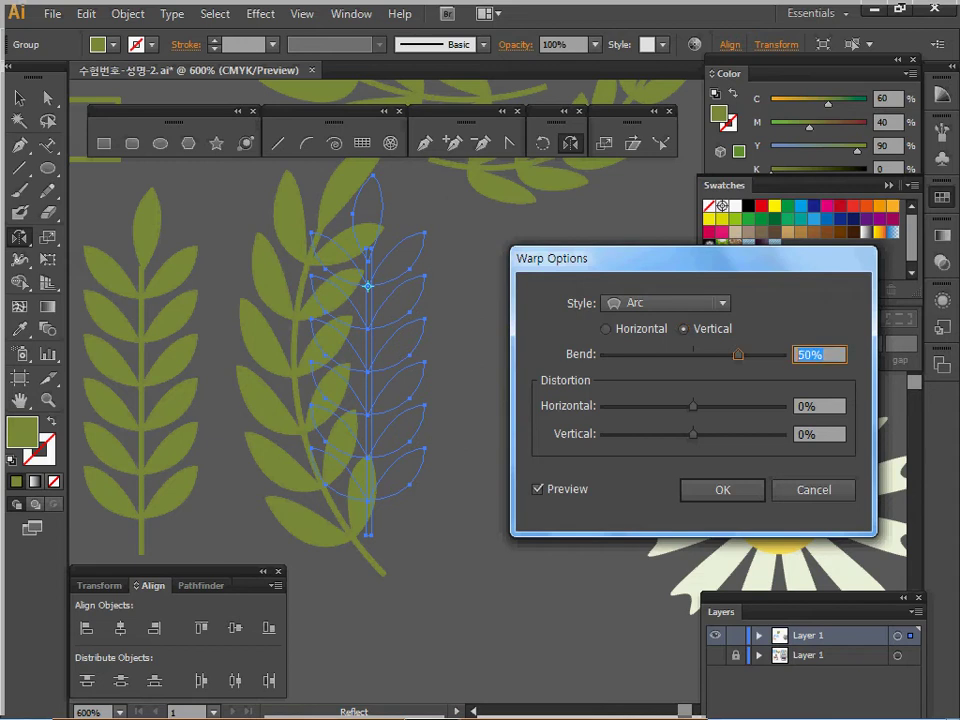
pyautogui.write('70')
pyautogui.press('Tab')
pyautogui.press('Return')
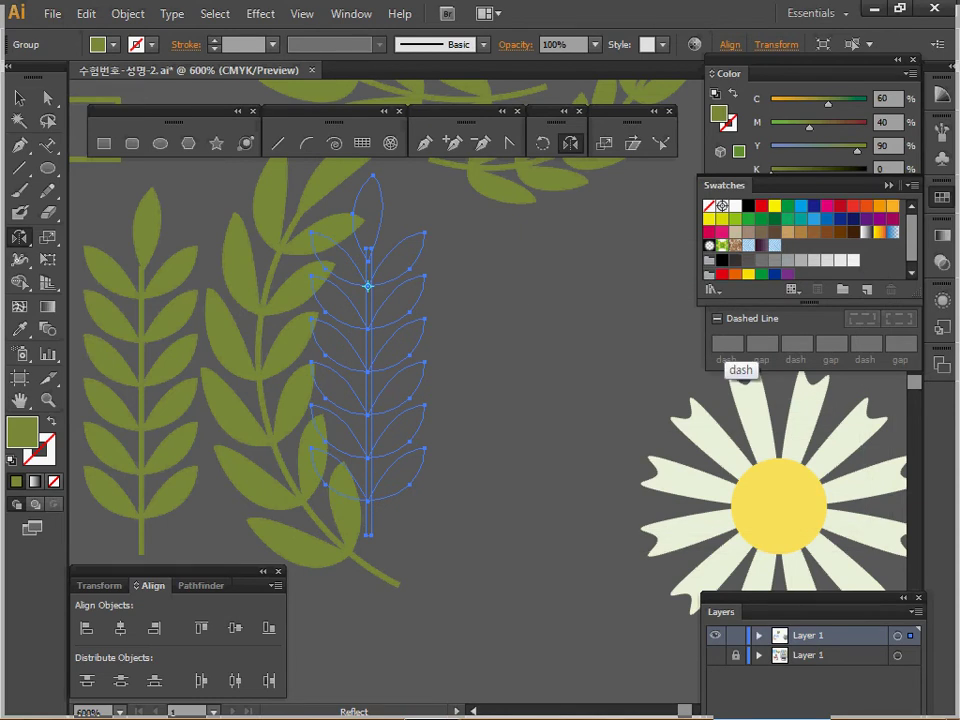
pyautogui.click(128, 14)
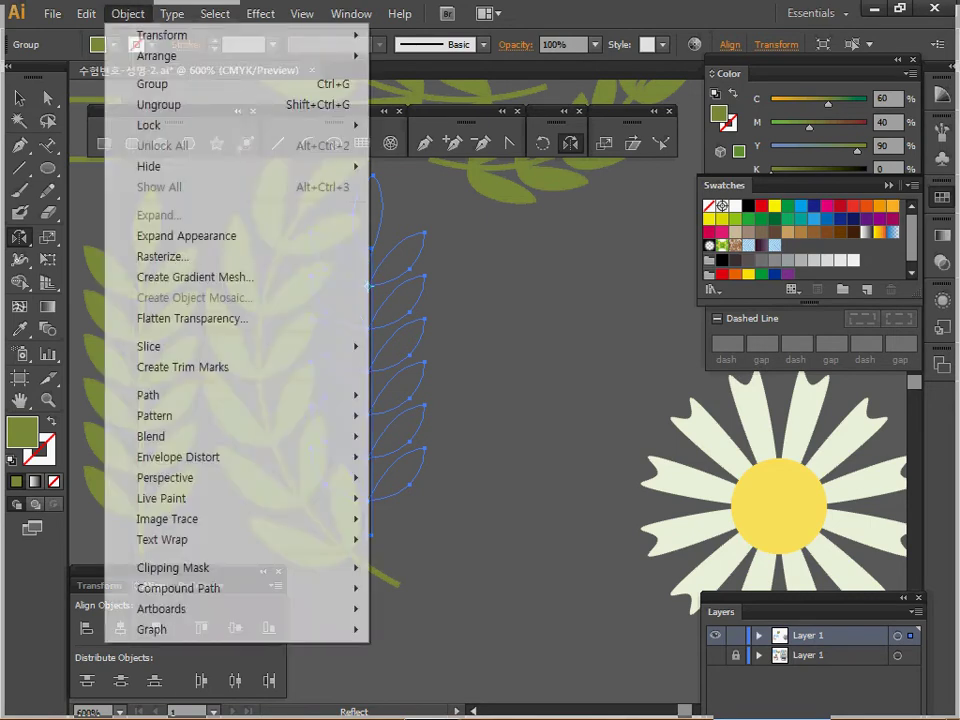
pyautogui.click(300, 236)
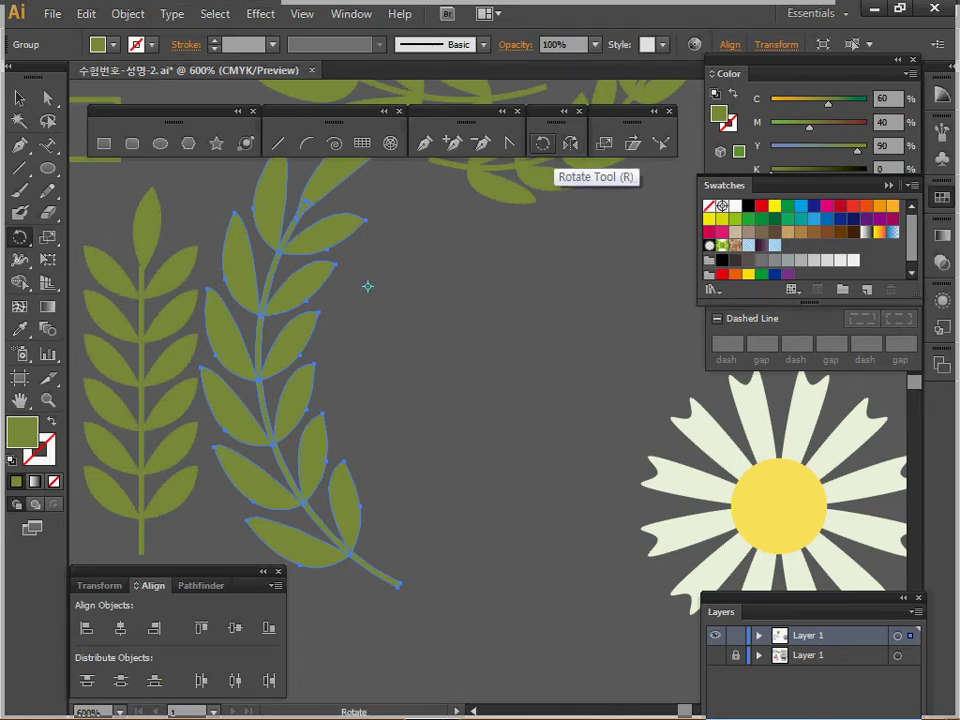
# Rotate the curved branch by 45° and make a copy of it reflected across the vertical axis
pyautogui.keyDown('alt'); pyautogui.click(301, 358); pyautogui.keyUp('alt')
pyautogui.write('45')
pyautogui.press('Return')
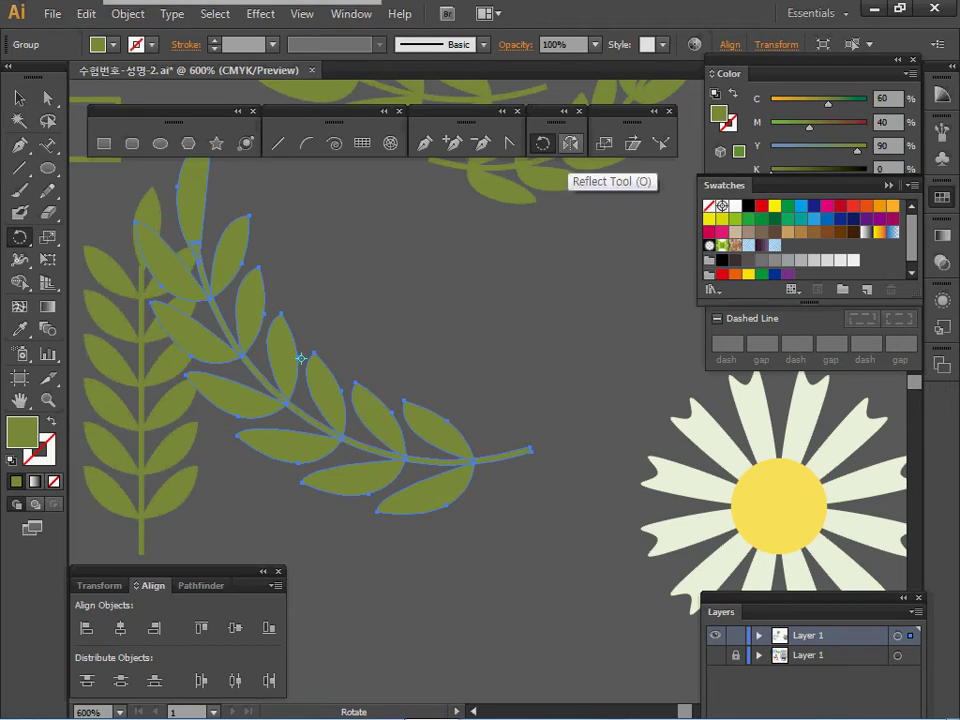
pyautogui.doubleClick(570, 143)
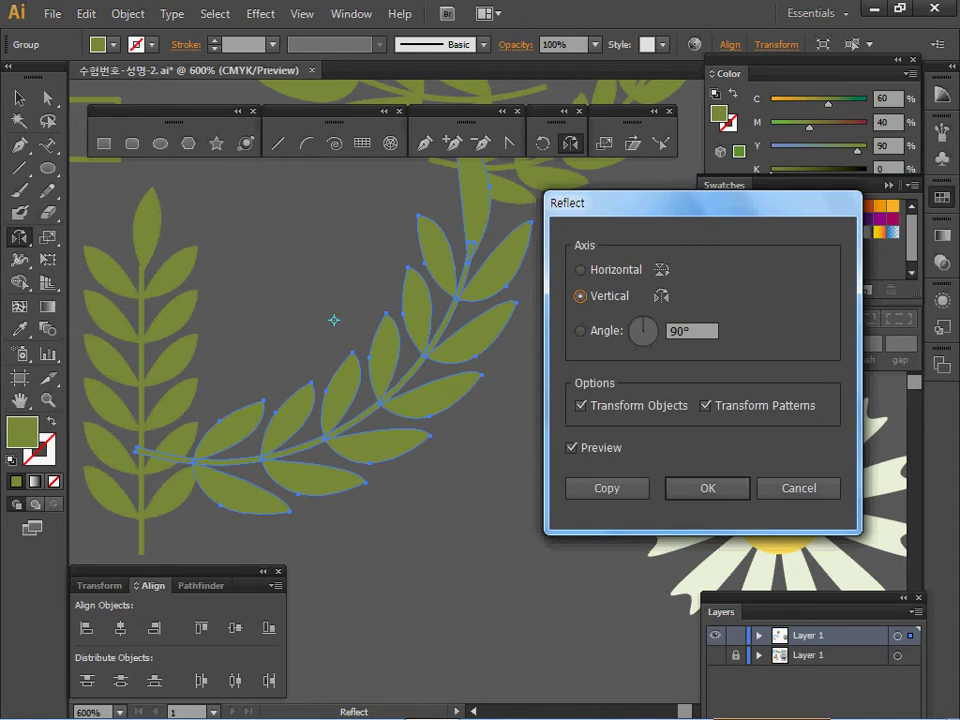
pyautogui.click(607, 488)
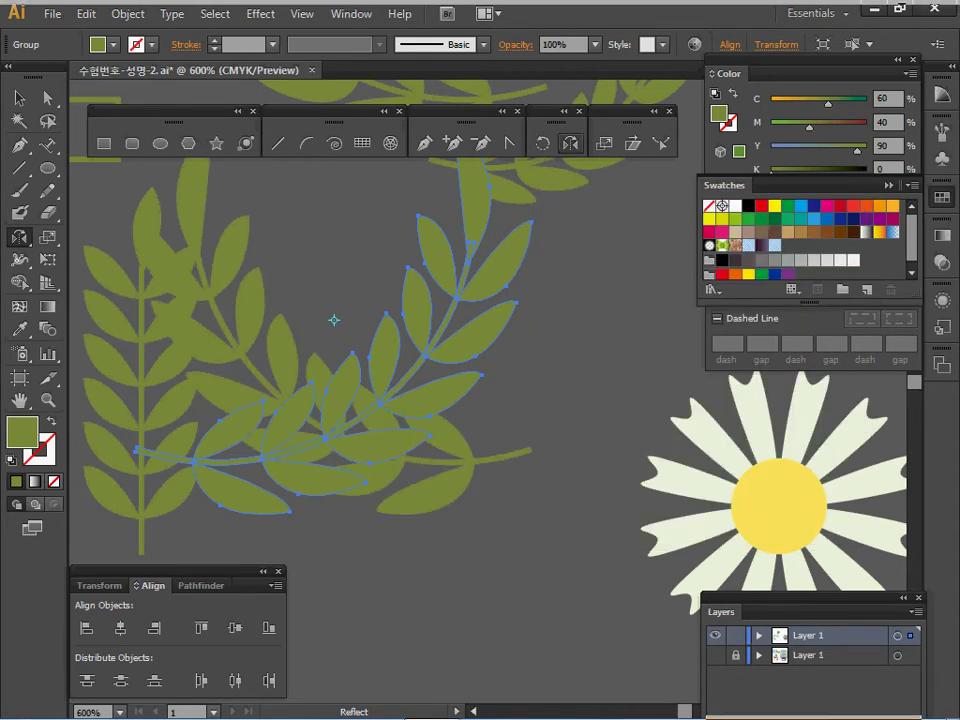
# Scale the mirrored branch copy to 70% and move it to the right end of the large branch
pyautogui.press('s')
pyautogui.press('Return')
pyautogui.write('70')
pyautogui.press('Return')
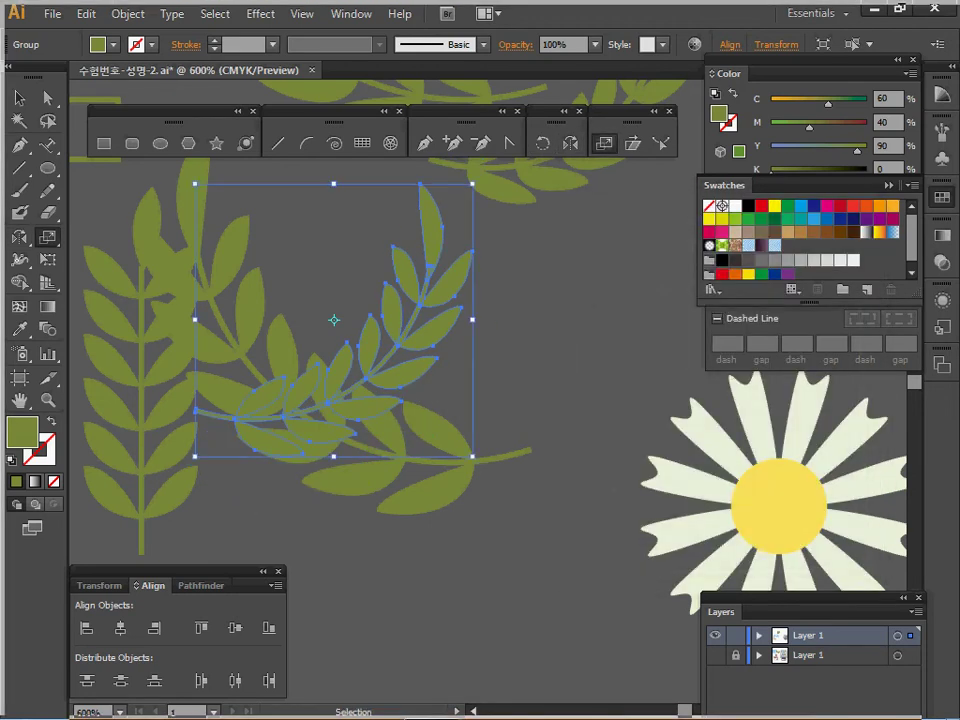
pyautogui.moveTo(328, 420); pyautogui.dragTo(565, 424)
pyautogui.keyDown('ctrl'); pyautogui.keyDown('alt'); pyautogui.click(566, 466); pyautogui.keyUp('alt'); pyautogui.keyUp('ctrl')
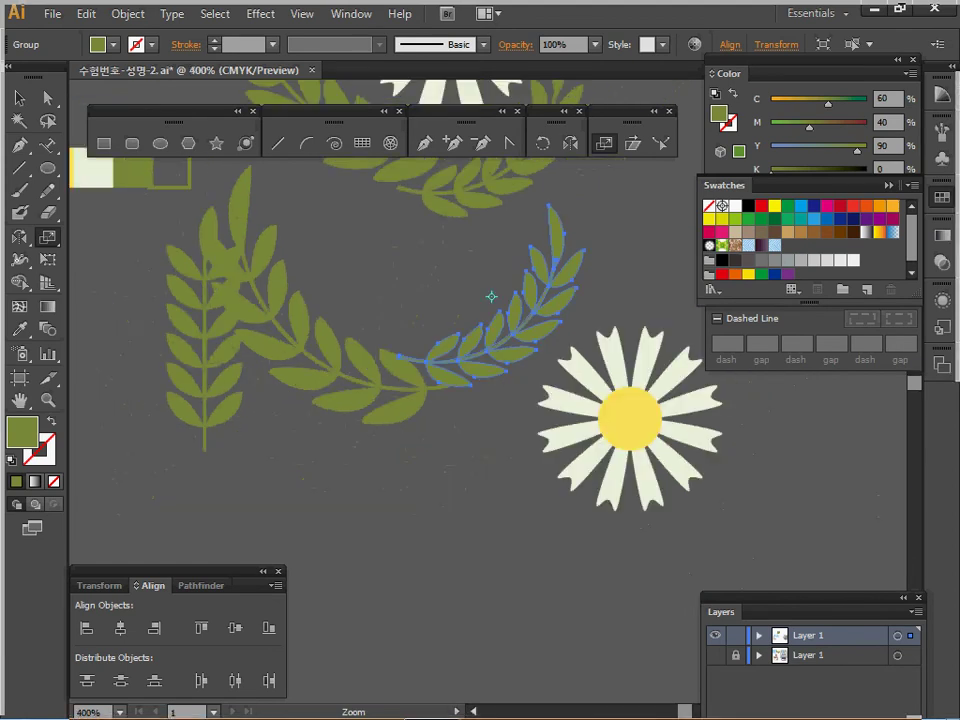
# Select the two newly built curved branches and the daisy below the reference emblem and delete them
pyautogui.moveTo(491, 296); pyautogui.dragTo(444, 526)
pyautogui.press('v')
pyautogui.moveTo(361, 571); pyautogui.dragTo(570, 635)
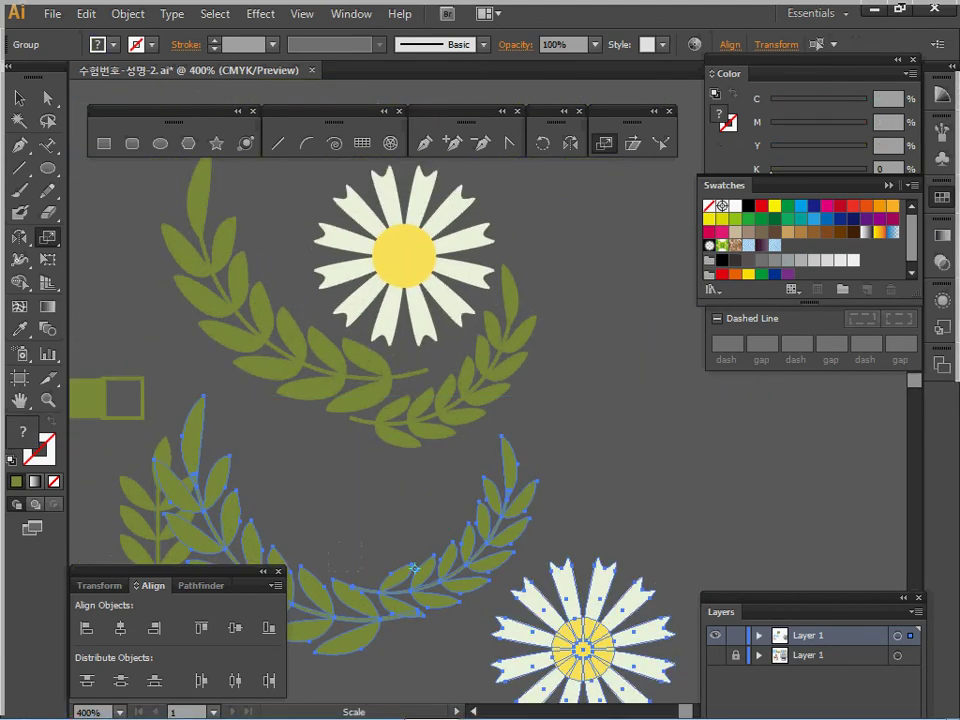
pyautogui.press('Delete')
# Move the complete daisy and laurel emblem onto the artboard beside the blue stripe pattern and save the document
pyautogui.moveTo(304, 476); pyautogui.dragTo(492, 218)
pyautogui.keyDown('ctrl'); pyautogui.keyDown('alt'); pyautogui.click(425, 338); pyautogui.keyUp('alt'); pyautogui.keyUp('ctrl')
pyautogui.keyDown('ctrl'); pyautogui.keyDown('alt'); pyautogui.click(450, 395); pyautogui.keyUp('alt'); pyautogui.keyUp('ctrl')
pyautogui.moveTo(470, 385); pyautogui.dragTo(531, 652)
pyautogui.moveTo(529, 642); pyautogui.dragTo(481, 321)
pyautogui.press('s')
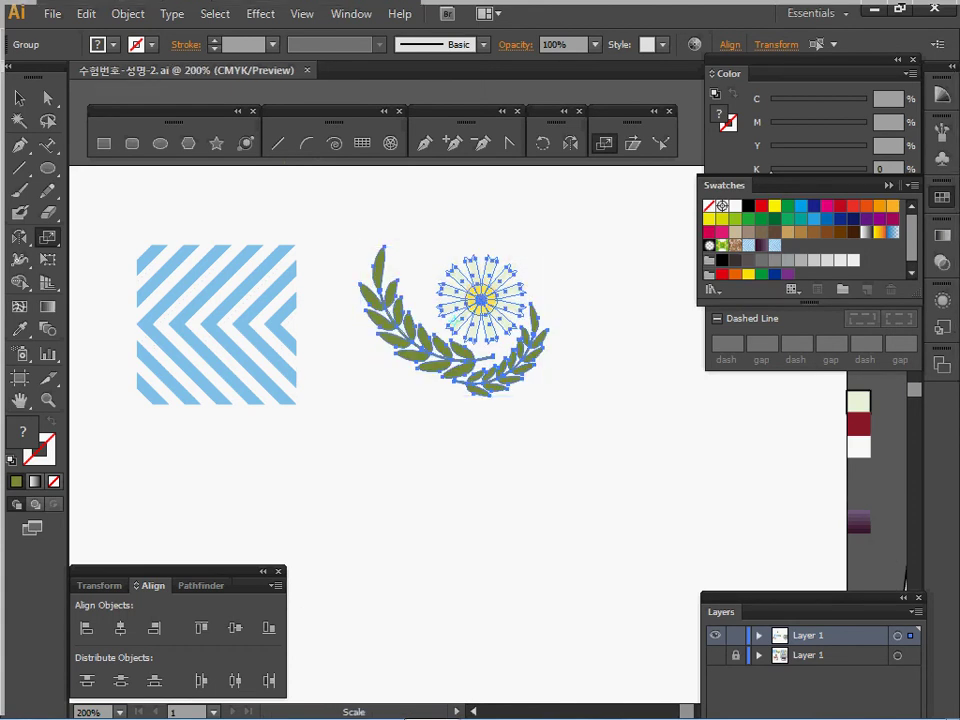
# Show the guides and hide the floating swatches, with the ID card reference and the empty artboard area in view
pyautogui.keyDown('ctrl'); pyautogui.keyDown('alt'); pyautogui.click(486, 497); pyautogui.keyUp('alt'); pyautogui.keyUp('ctrl')
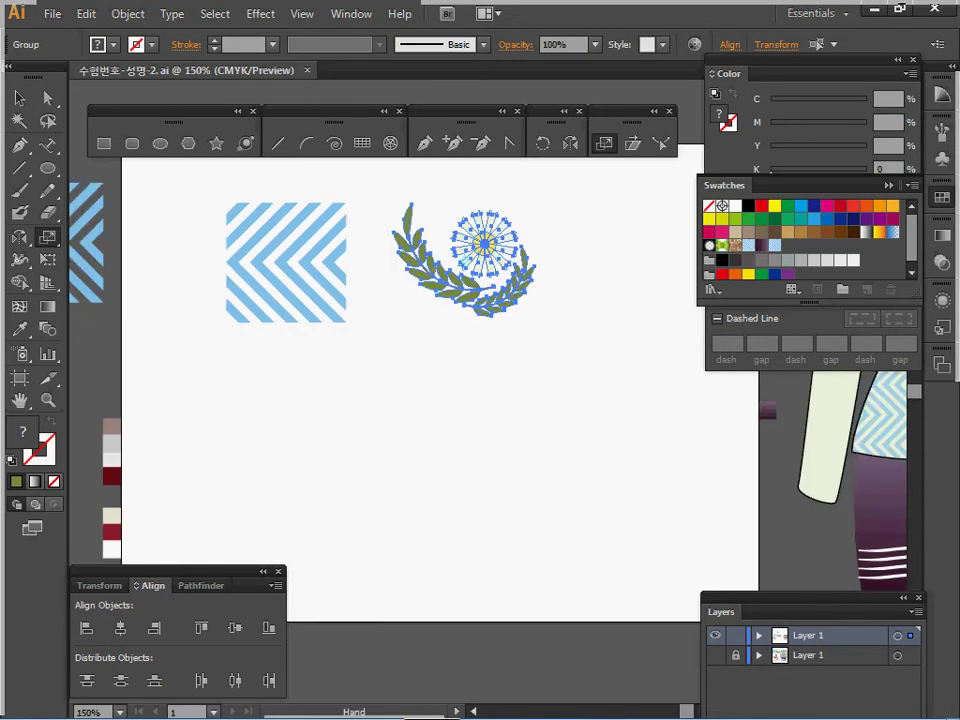
pyautogui.moveTo(486, 497); pyautogui.dragTo(550, 439)
pyautogui.hotkey('ctrl', ';')
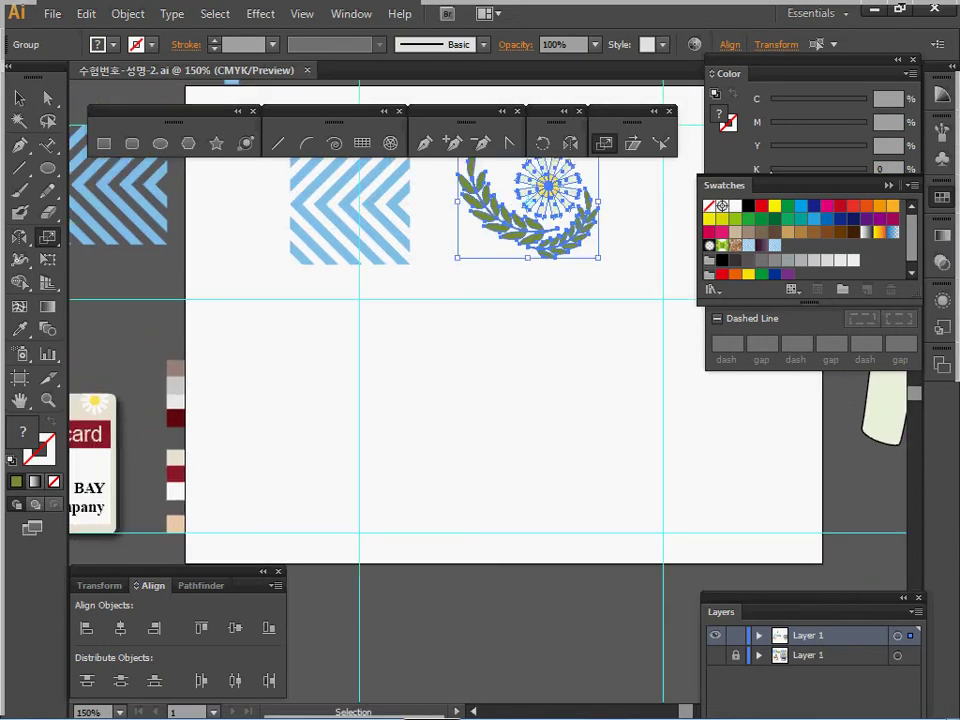
pyautogui.press('s')
pyautogui.moveTo(364, 453); pyautogui.dragTo(689, 459)
pyautogui.keyDown('ctrl'); pyautogui.click(414, 426); pyautogui.keyUp('ctrl')
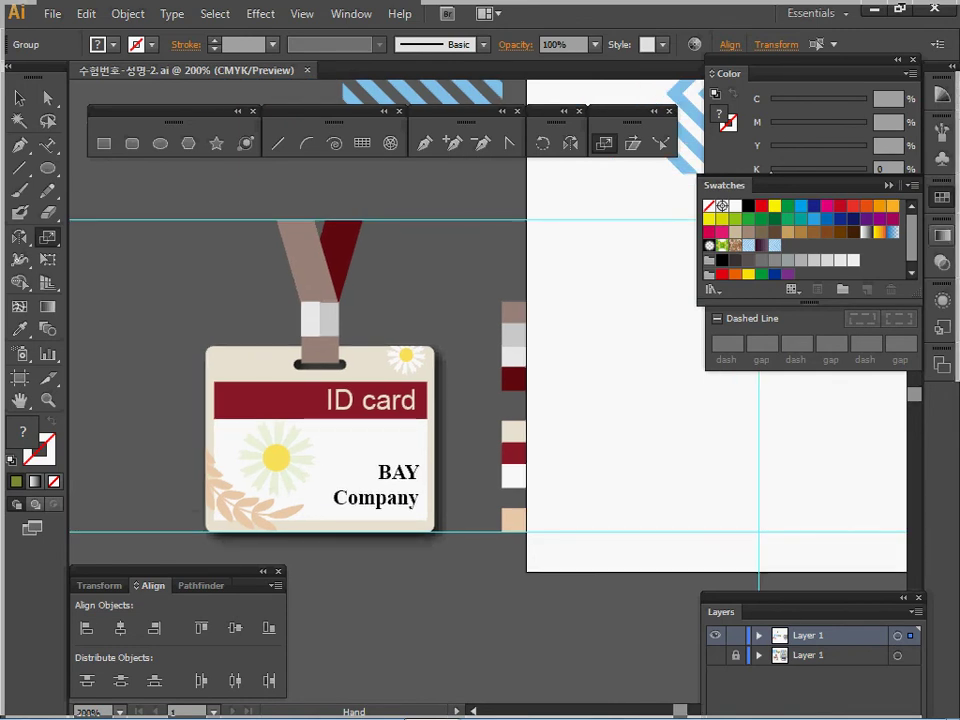
pyautogui.click(942, 197)
pyautogui.moveTo(640, 430); pyautogui.dragTo(600, 426)
pyautogui.moveTo(400, 400); pyautogui.dragTo(344, 394)
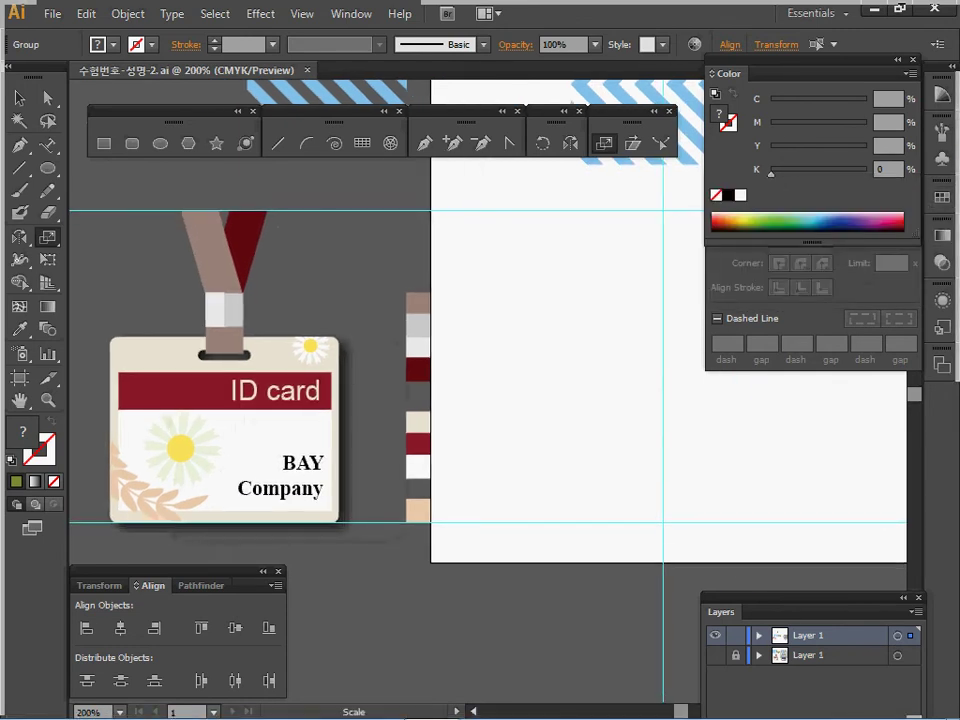
# Create a 43 by 35 mm rounded rectangle with a 1.5 mm corner radius, centred on the vertical guide and resting on the lower guide
pyautogui.click(131, 143)
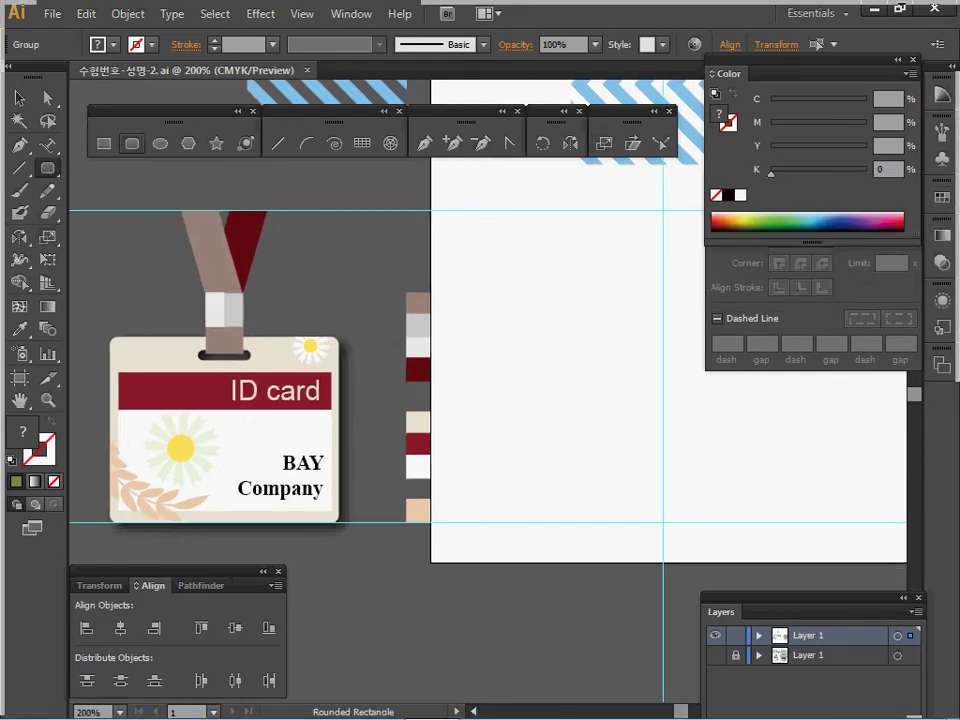
pyautogui.click(362, 357)
pyautogui.write('4')
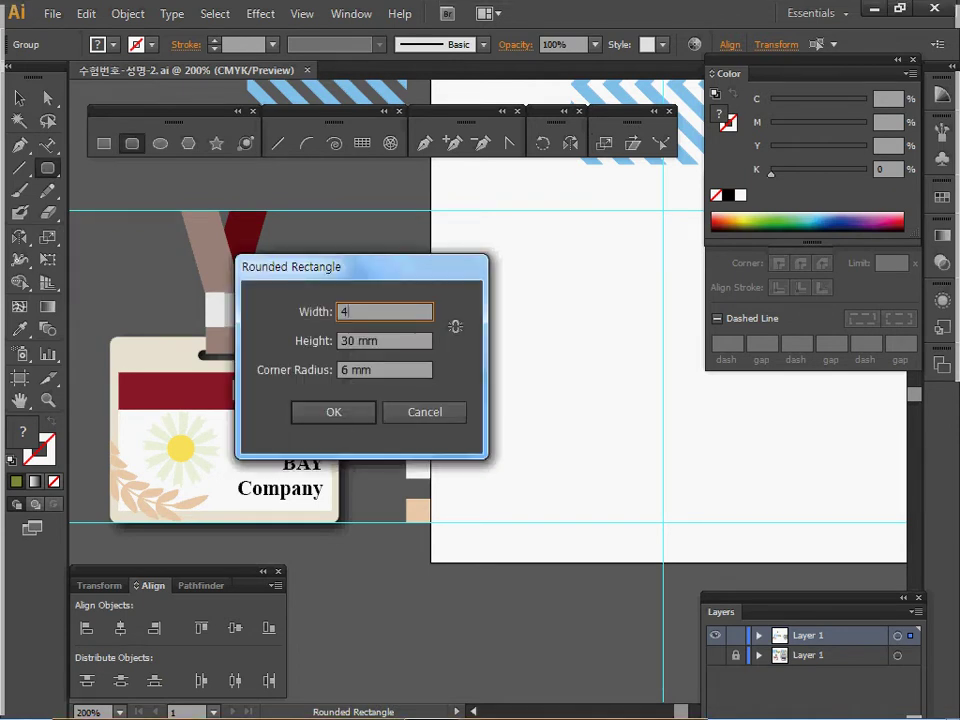
pyautogui.write('3')
pyautogui.press('Tab')
pyautogui.write('35')
pyautogui.press('Tab')
pyautogui.write('1.')
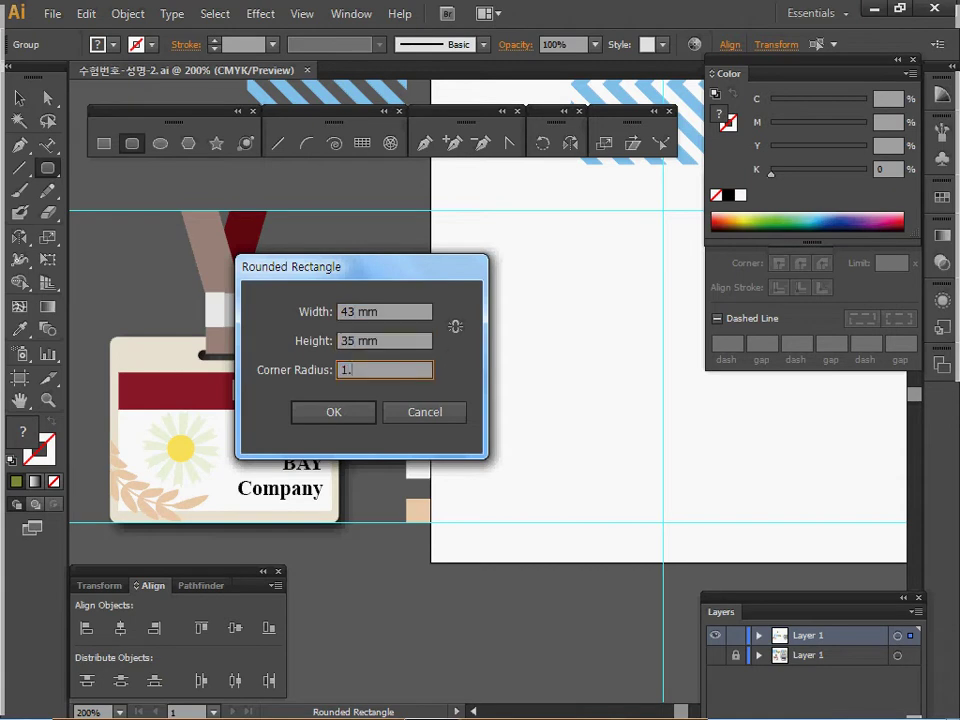
pyautogui.write('5')
pyautogui.press('Return')
pyautogui.moveTo(686, 437); pyautogui.dragTo(641, 430)
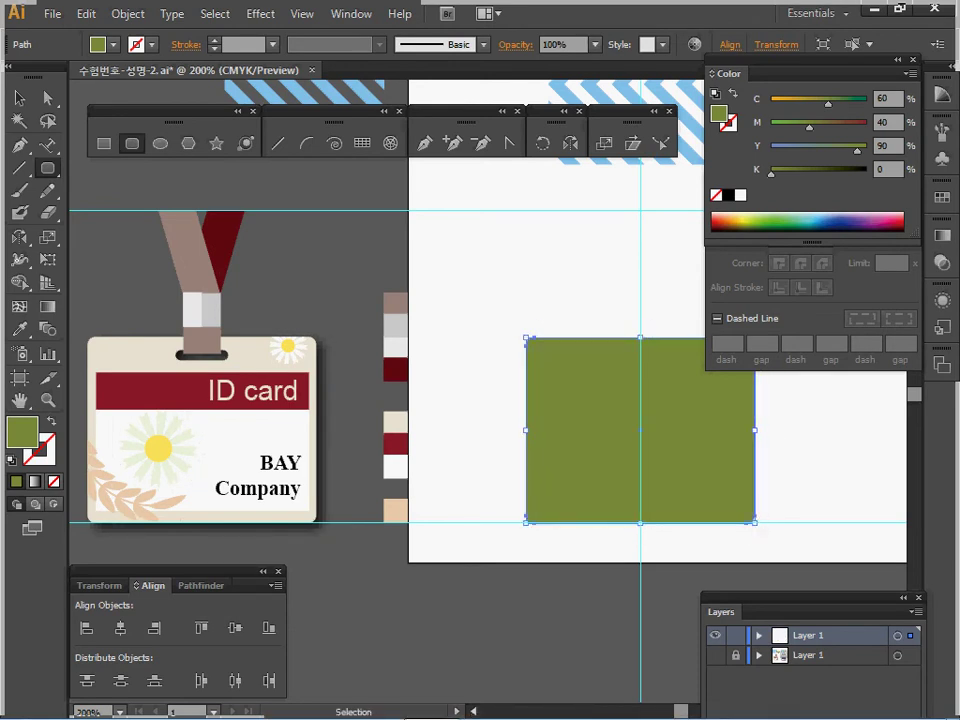
# Save the document and fill the rounded card rectangle with the beige reference swatch, C10 M10 Y20 K0
pyautogui.hotkey('ctrl', 's')
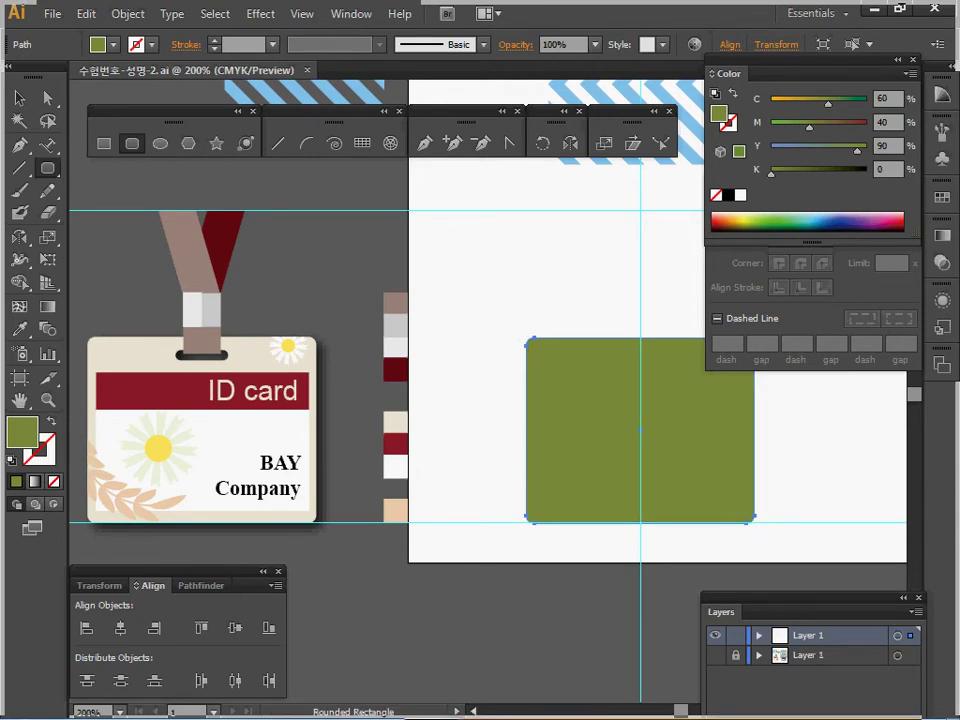
pyautogui.press('i')
pyautogui.click(396, 422)
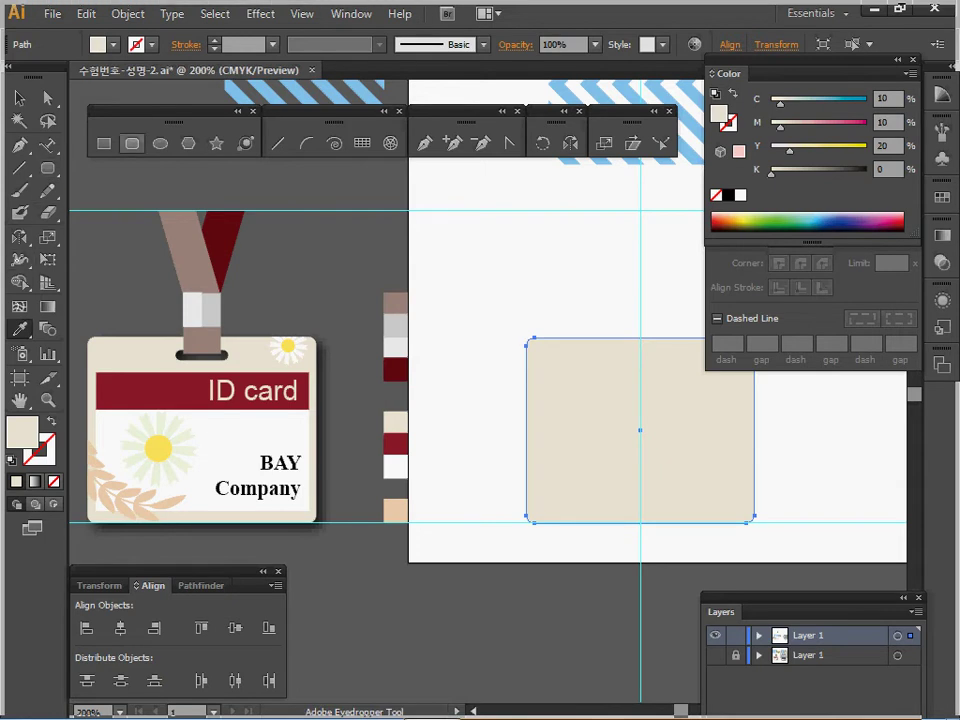
# Create a 10 by 2 mm rounded rectangle near the card's upper edge, centred on the vertical guide
pyautogui.click(131, 143)
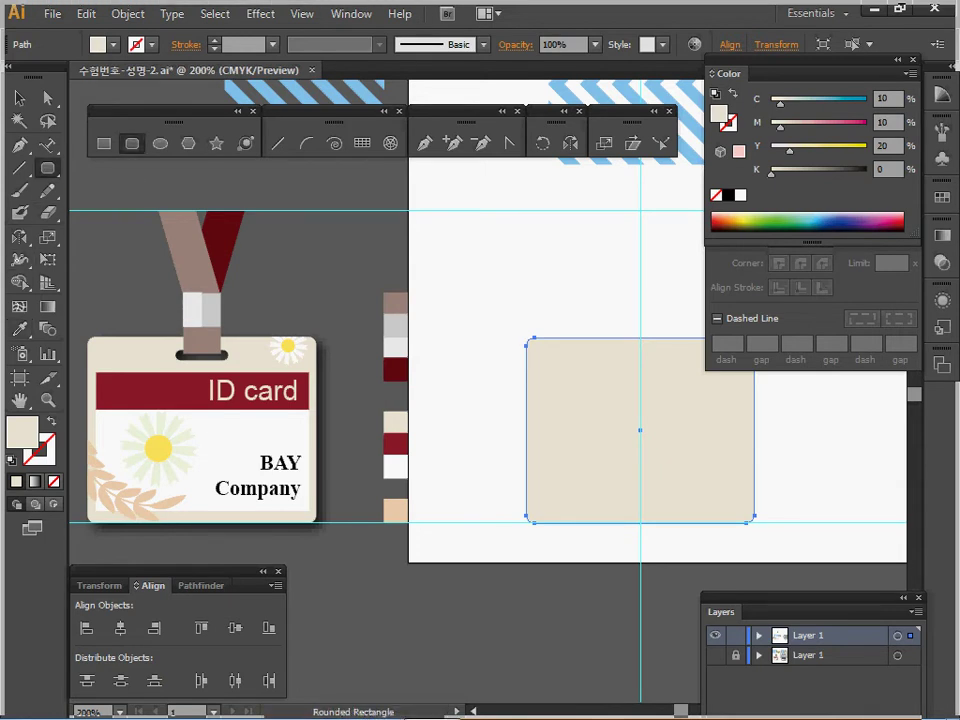
pyautogui.click(450, 340)
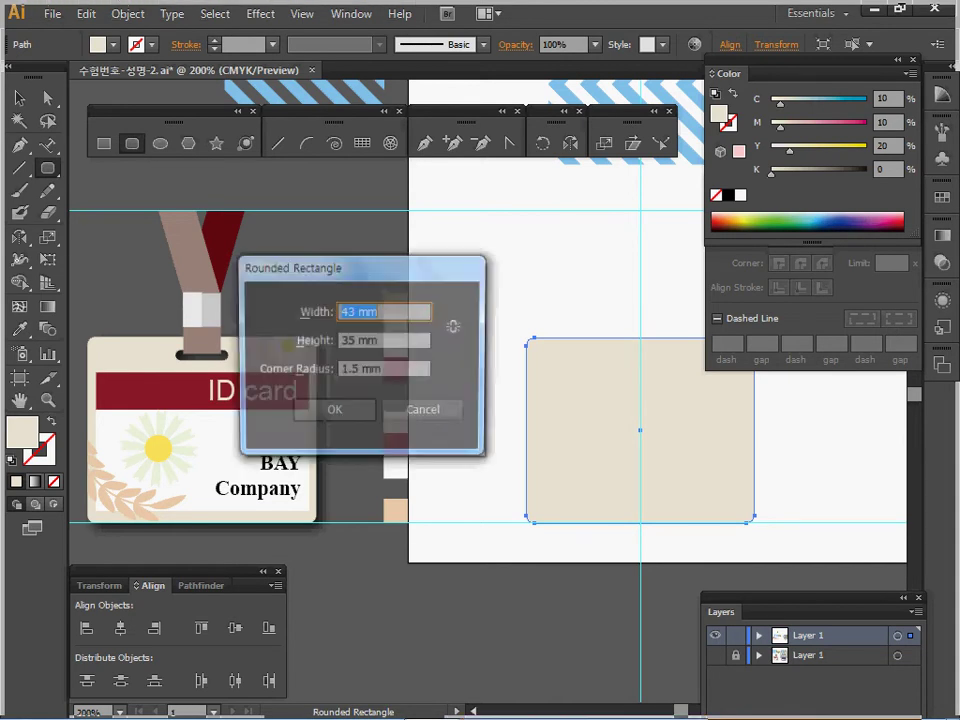
pyautogui.write('10')
pyautogui.press('Tab')
pyautogui.write('2')
pyautogui.press('Tab')
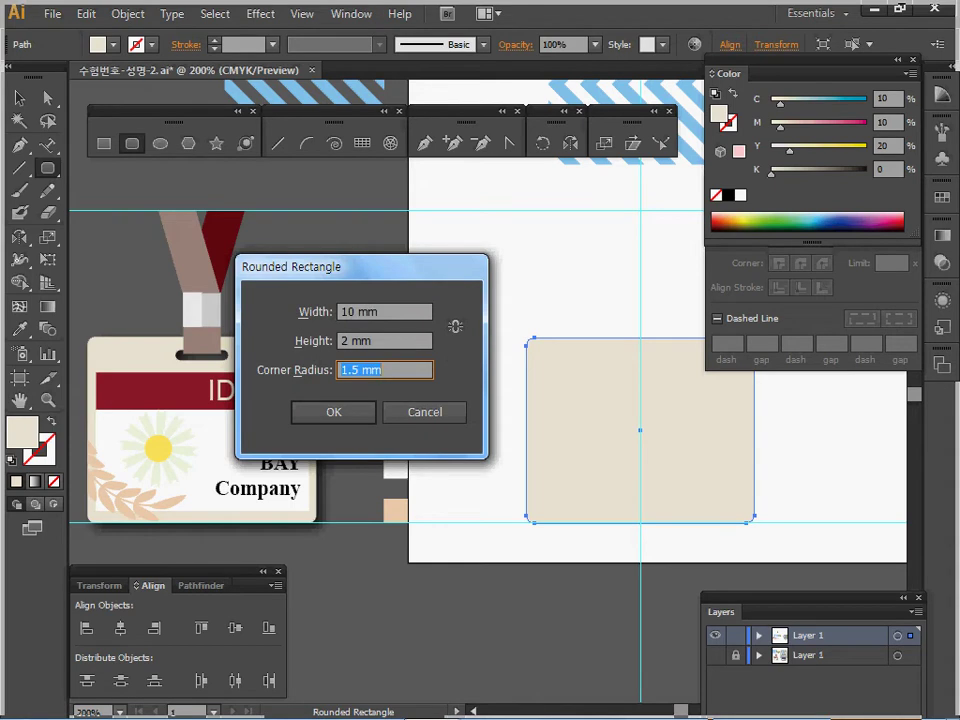
pyautogui.press('Return')
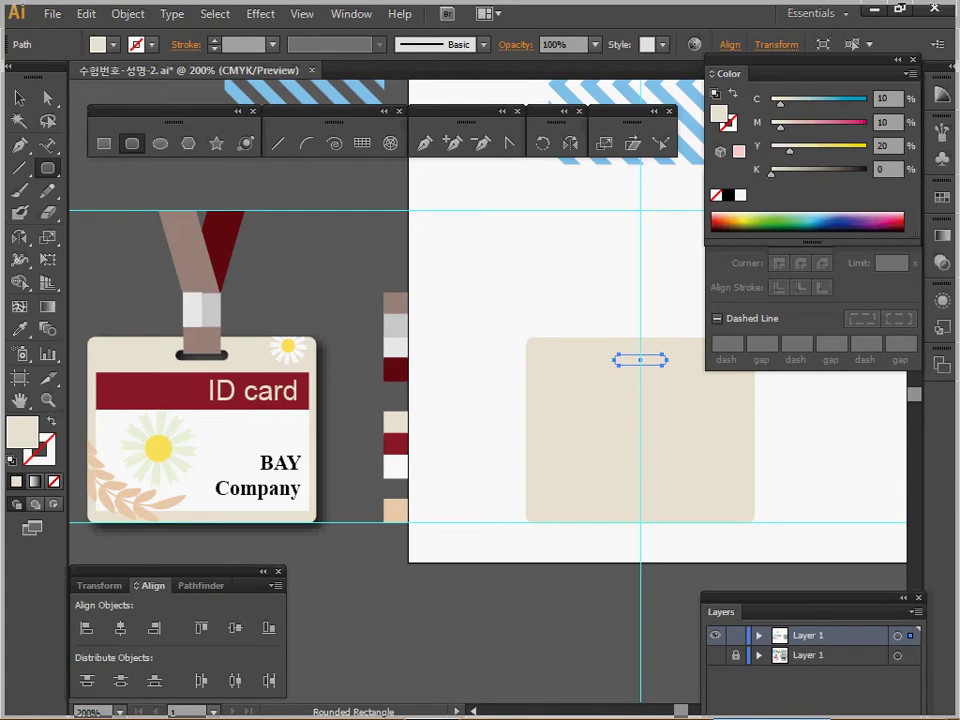
# Subtract the small rounded rectangle from the beige card with Minus Front to cut the strap slot
pyautogui.moveTo(434, 202); pyautogui.dragTo(660, 400)
pyautogui.click(196, 585)
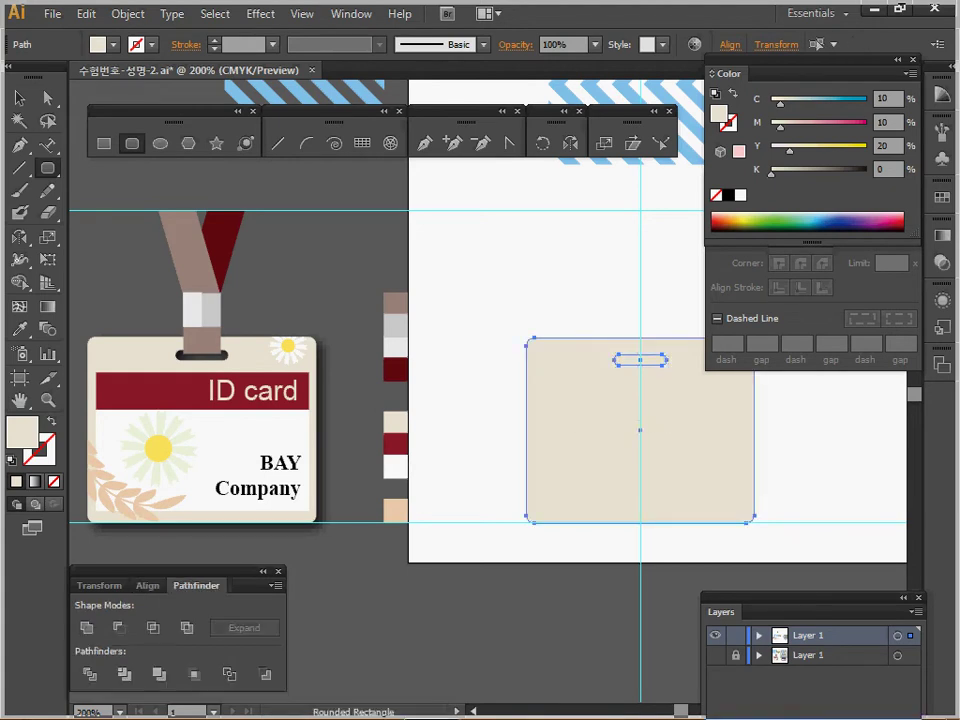
pyautogui.click(119, 627)
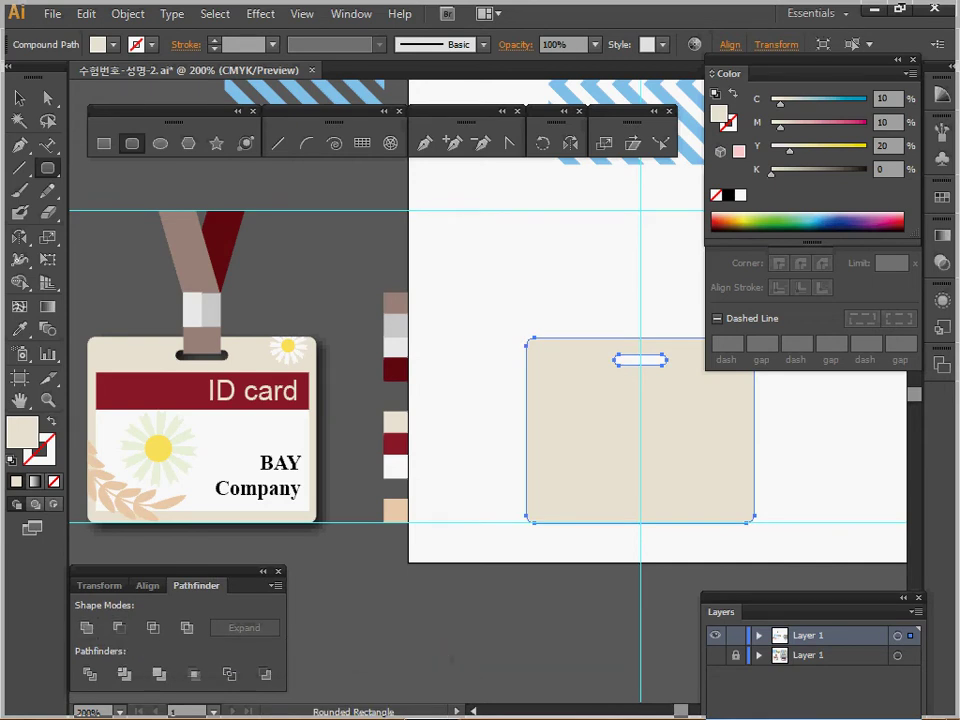
# Create a 40 by 7 mm rectangle below the card's slot, filled with the dark red swatch colour C10 M90 Y60 K70
pyautogui.moveTo(451, 659); pyautogui.dragTo(434, 616)
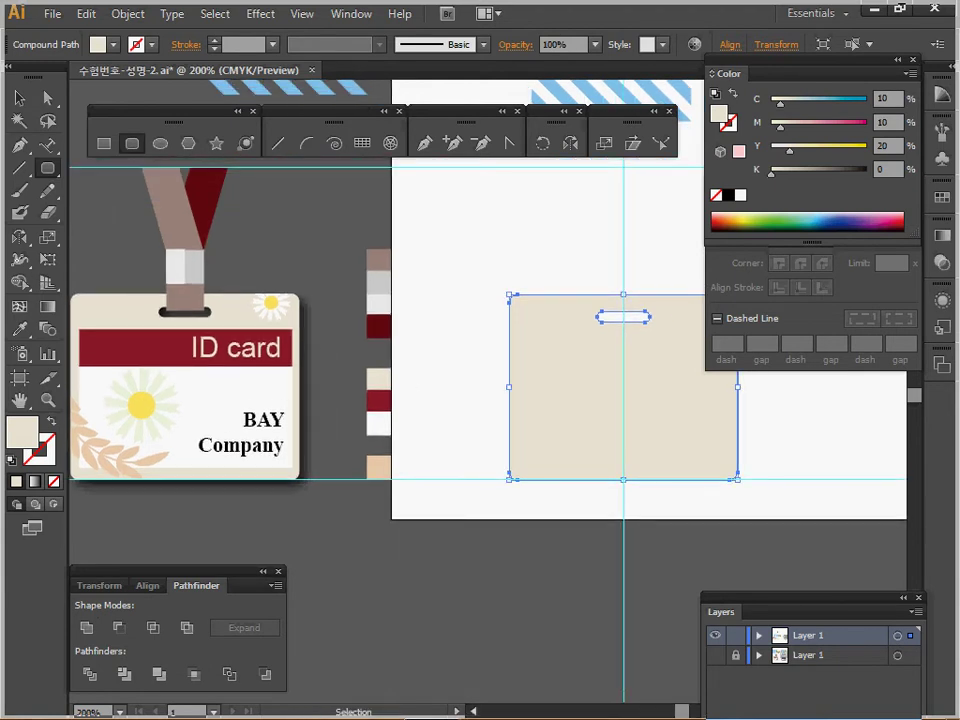
pyautogui.keyDown('ctrl'); pyautogui.click(379, 327); pyautogui.keyUp('ctrl')
pyautogui.hotkey('ctrl', 'shift', 'a')
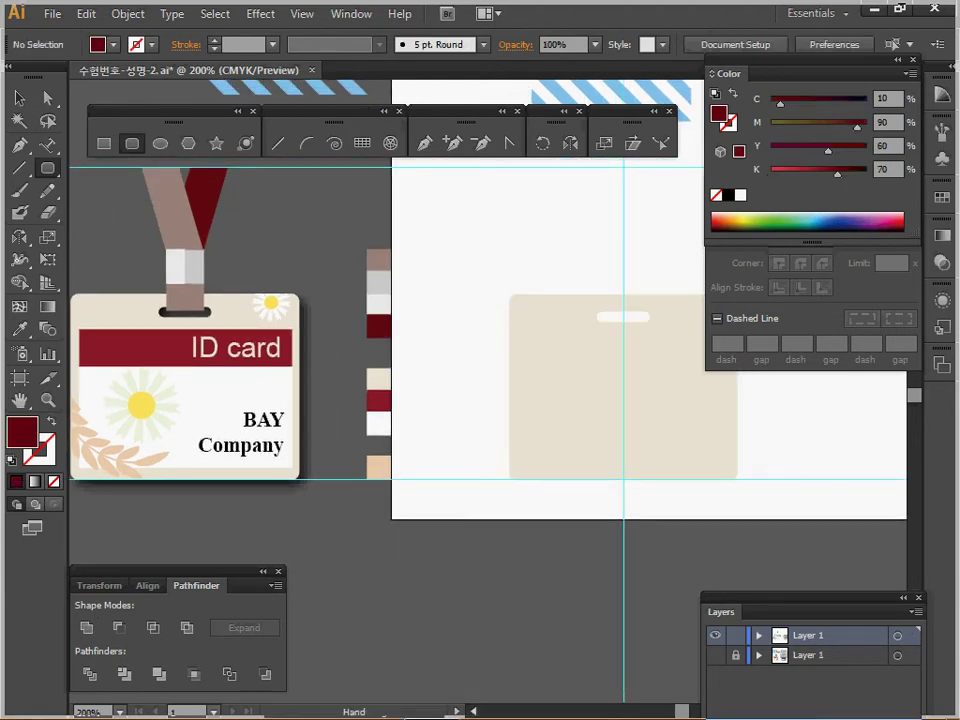
pyautogui.moveTo(440, 590); pyautogui.dragTo(414, 602)
pyautogui.moveTo(304, 311); pyautogui.dragTo(263, 307)
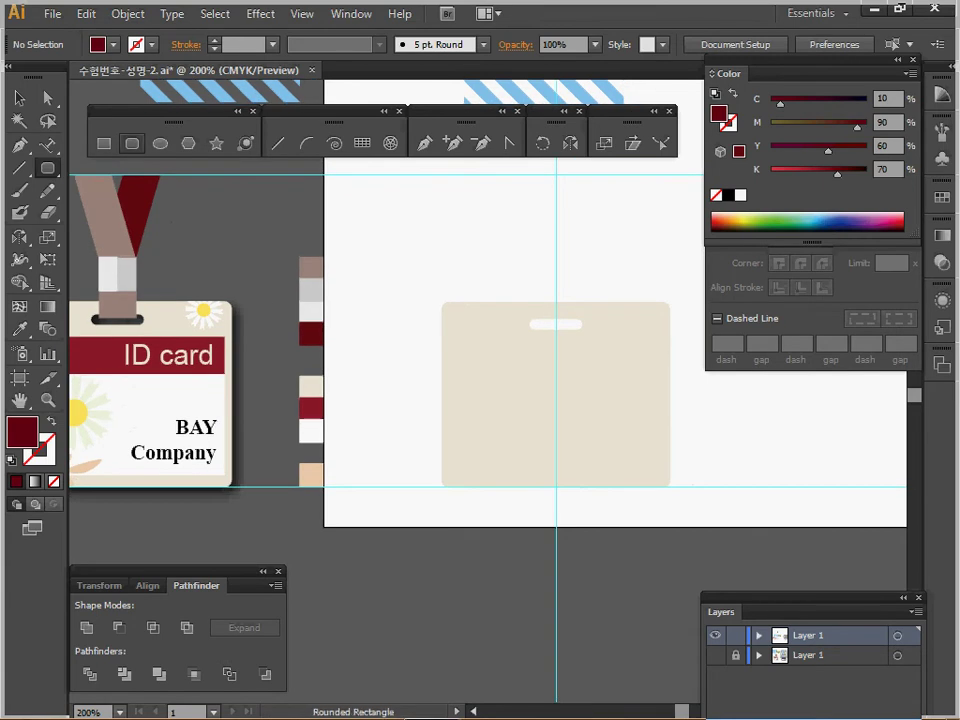
pyautogui.press('m')
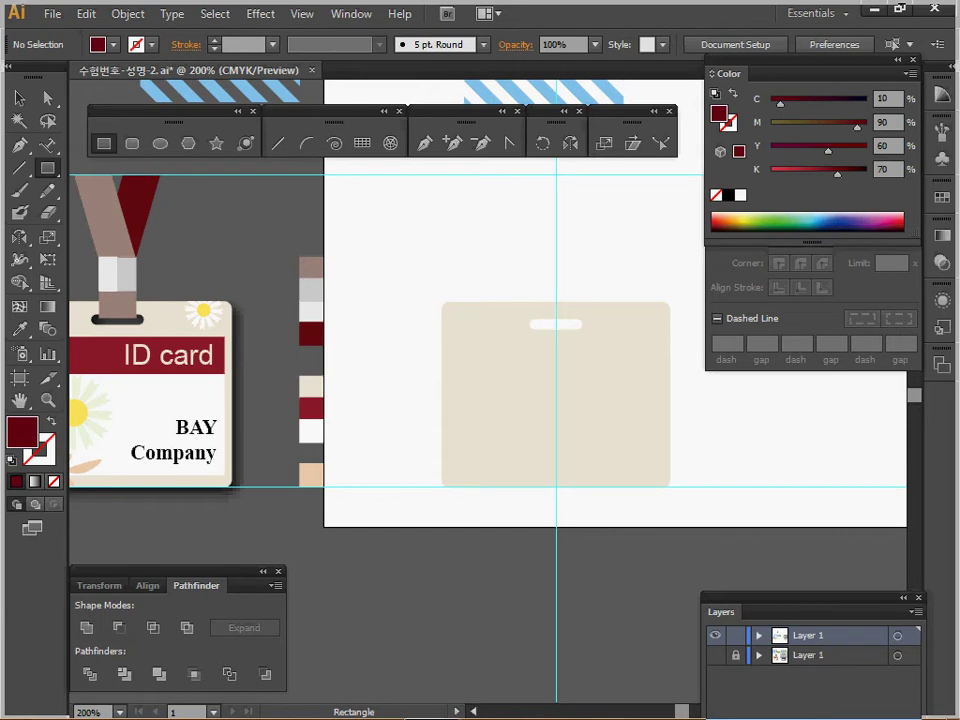
pyautogui.click(240, 359)
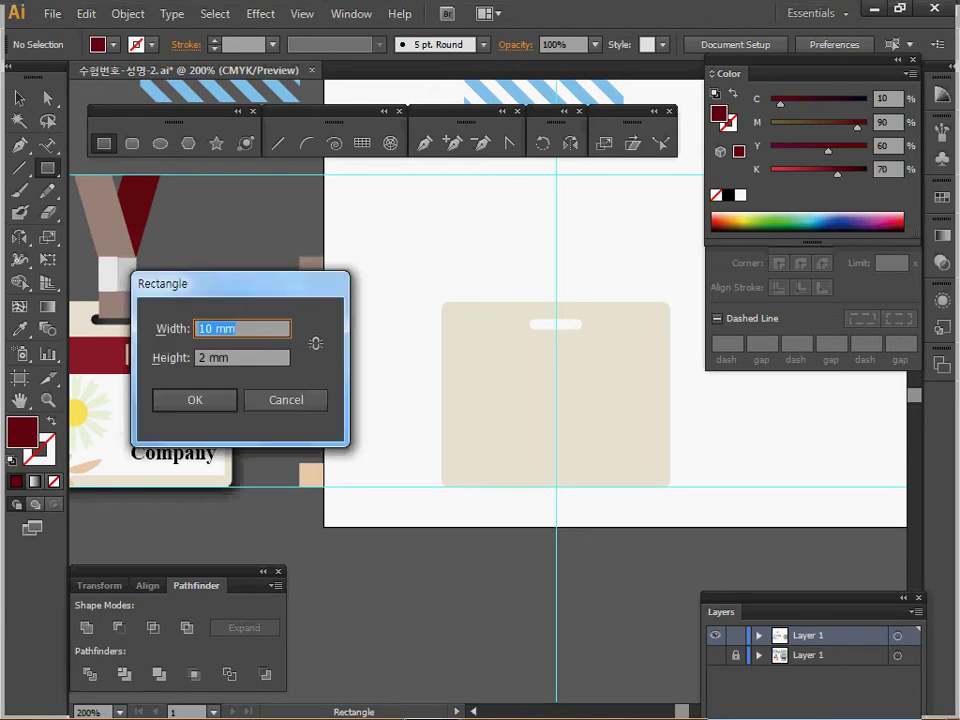
pyautogui.write('40')
pyautogui.press('Tab')
pyautogui.write('7')
pyautogui.press('Return')
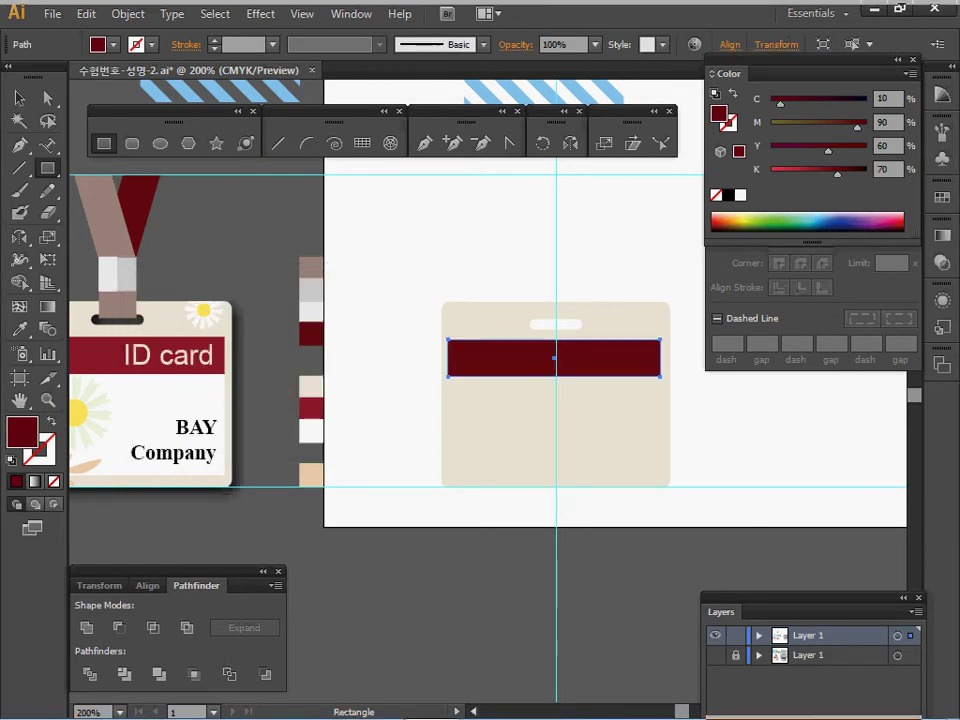
# Centre the dark red band horizontally with the card, nudge both onto the vertical guide and deselect them
pyautogui.press('v')
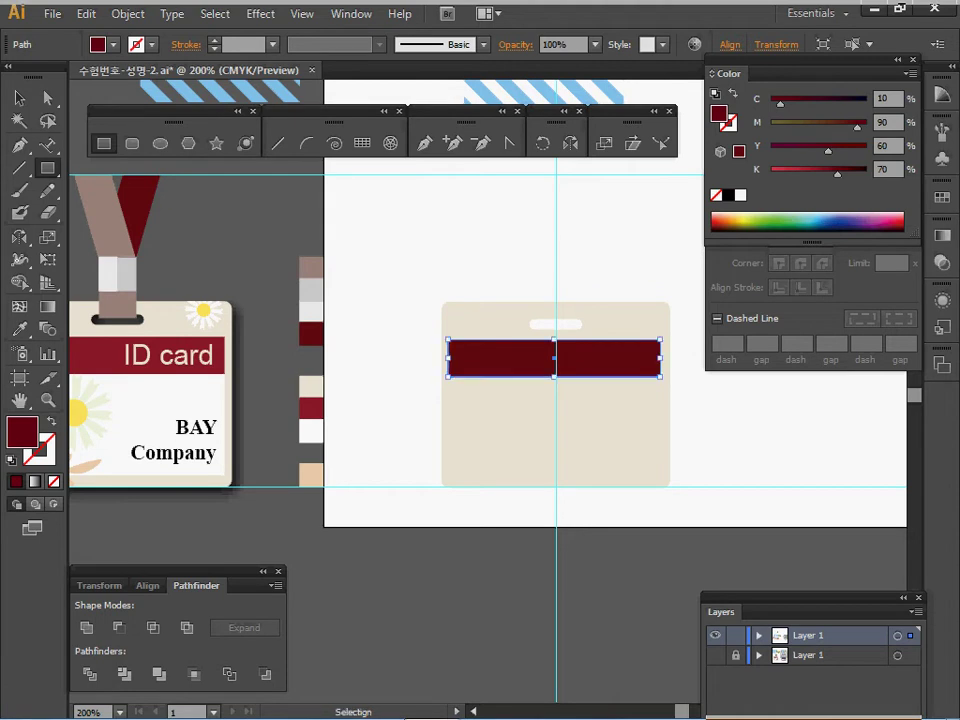
pyautogui.moveTo(510, 250); pyautogui.dragTo(605, 362)
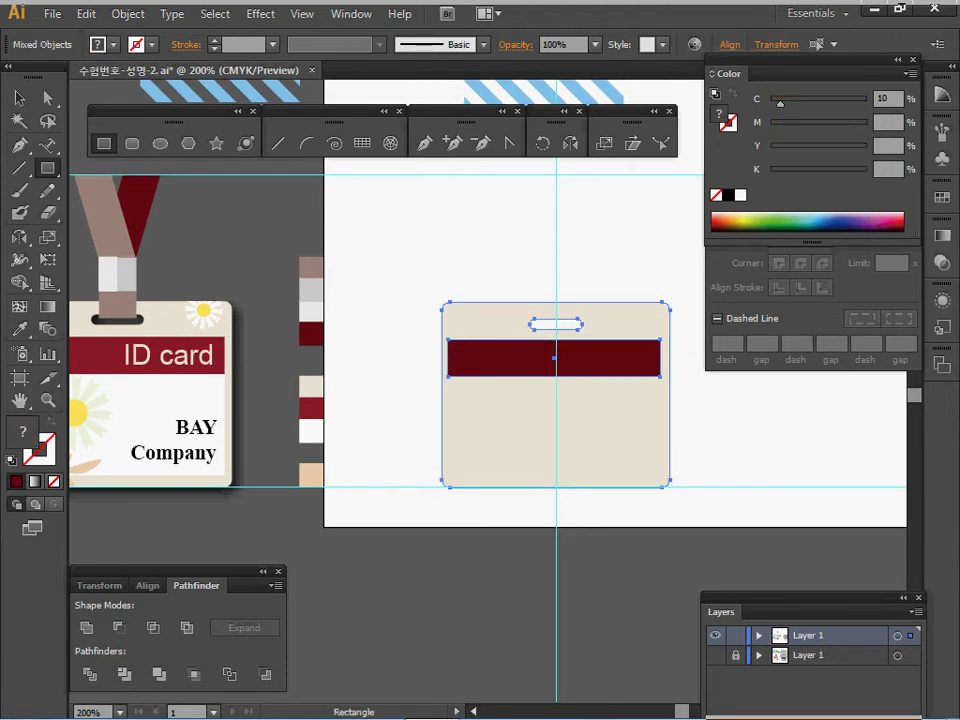
pyautogui.click(147, 586)
pyautogui.click(120, 628)
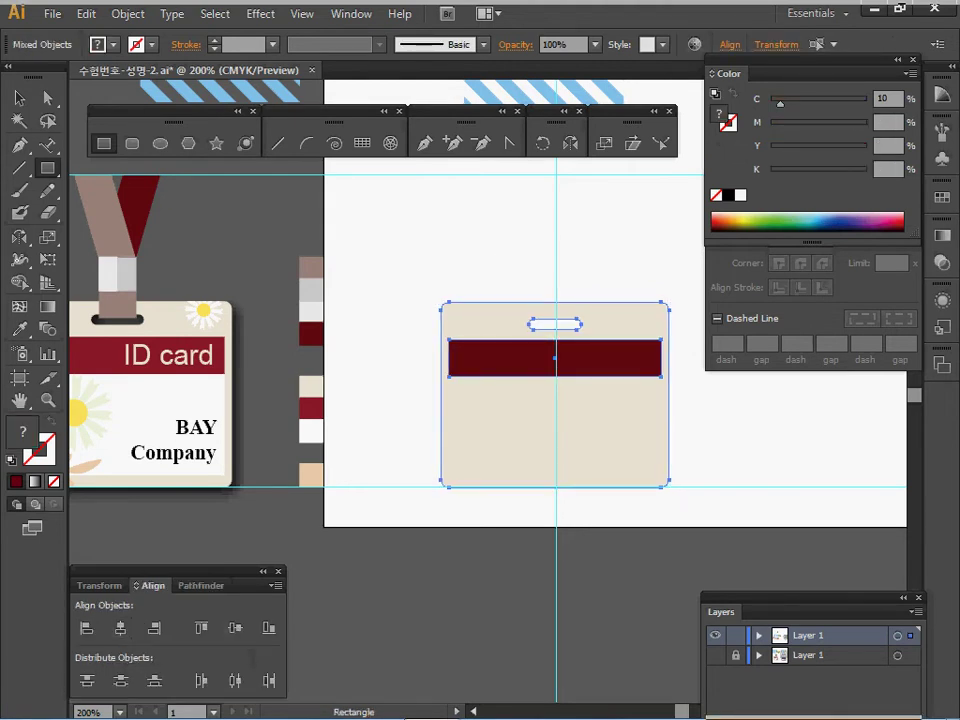
pyautogui.press('Right')
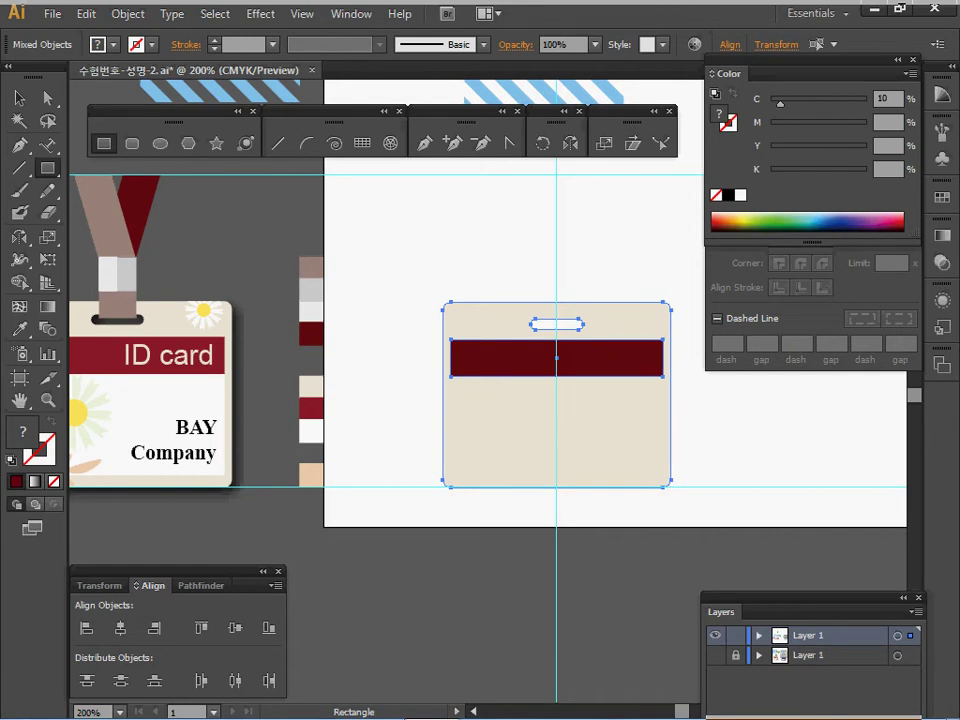
pyautogui.press('ctrl')
pyautogui.hotkey('ctrl', 'shift', 'a')
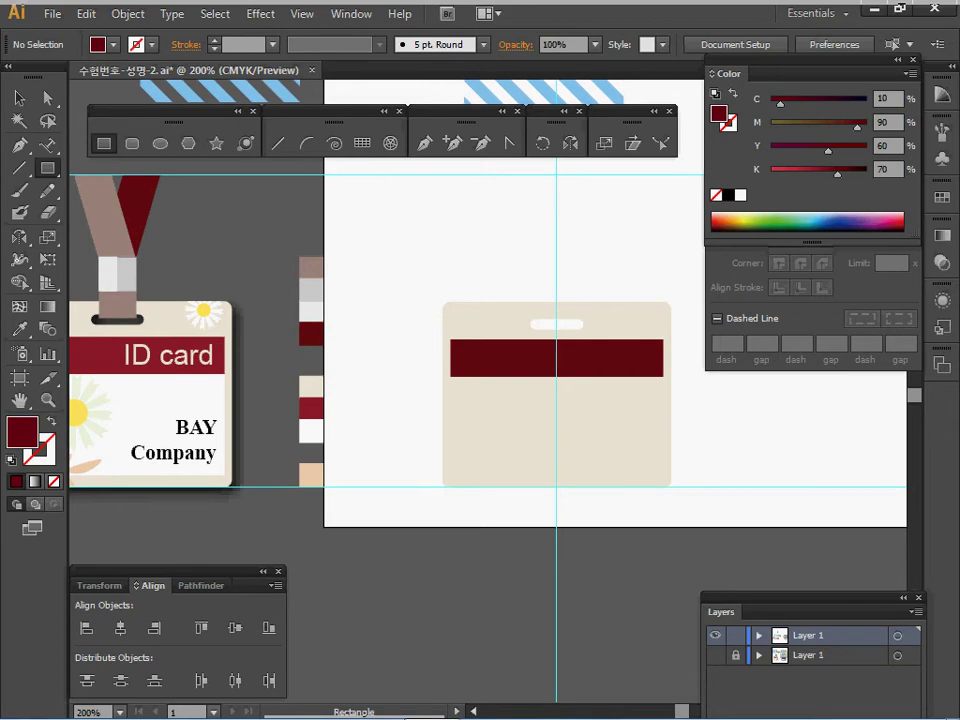
# Create a 40 by 19 mm rectangle directly below the dark red band, fill it with the white swatch and save
pyautogui.click(240, 359)
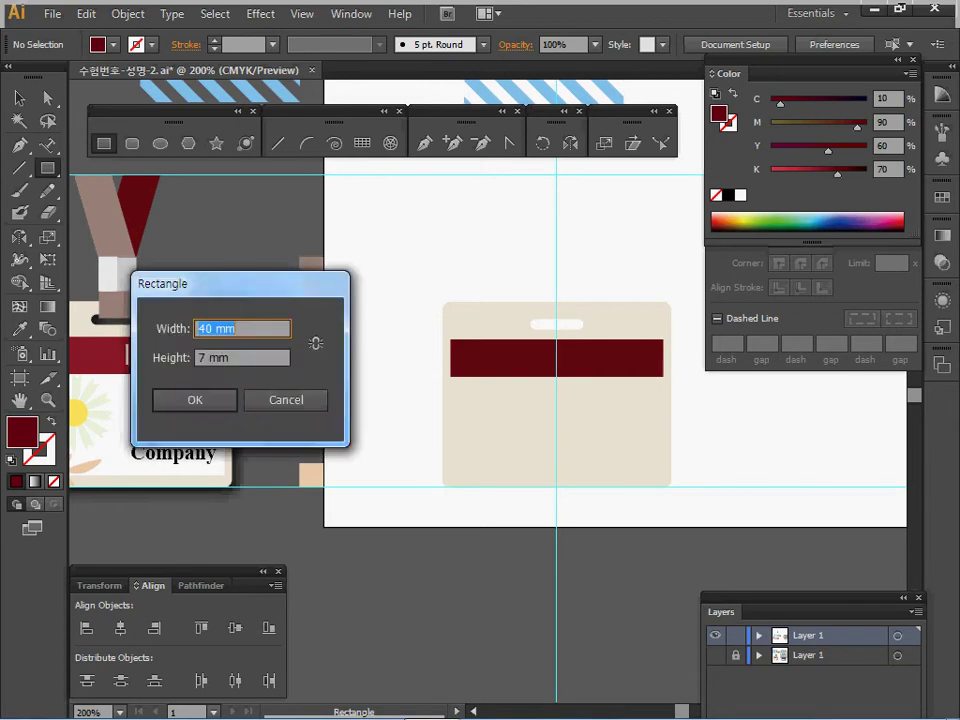
pyautogui.press('Tab')
pyautogui.write('19')
pyautogui.press('Return')
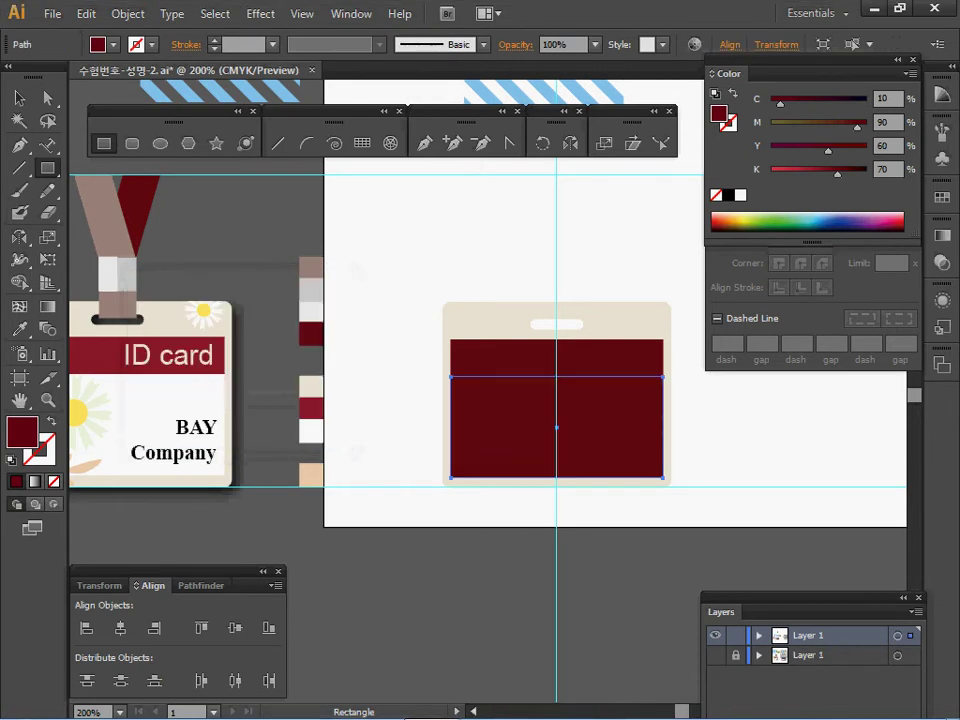
pyautogui.press('i')
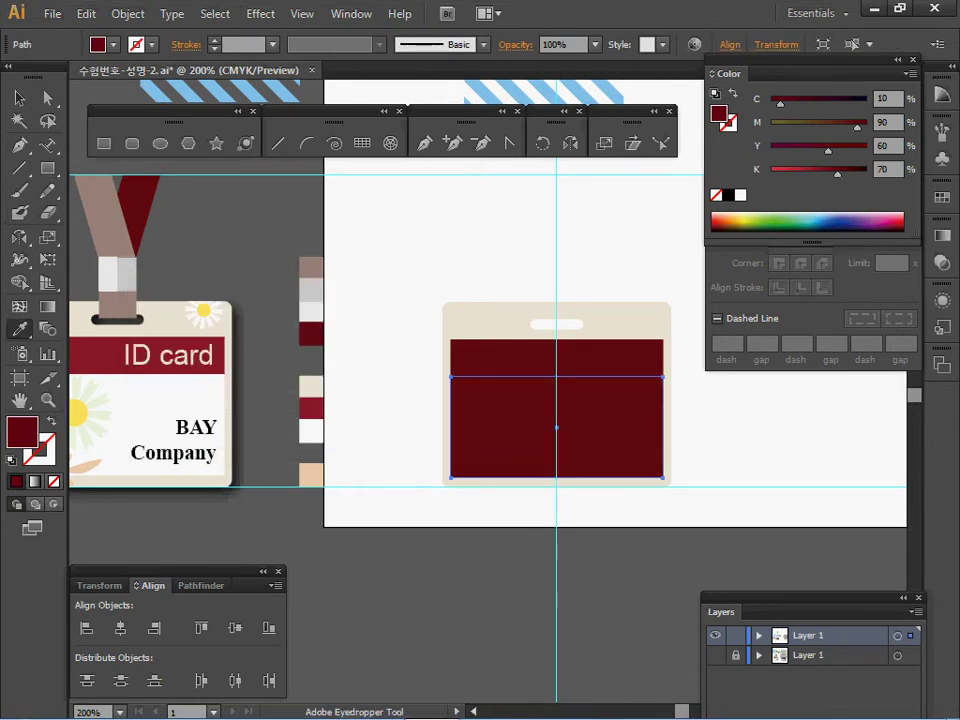
pyautogui.click(311, 431)
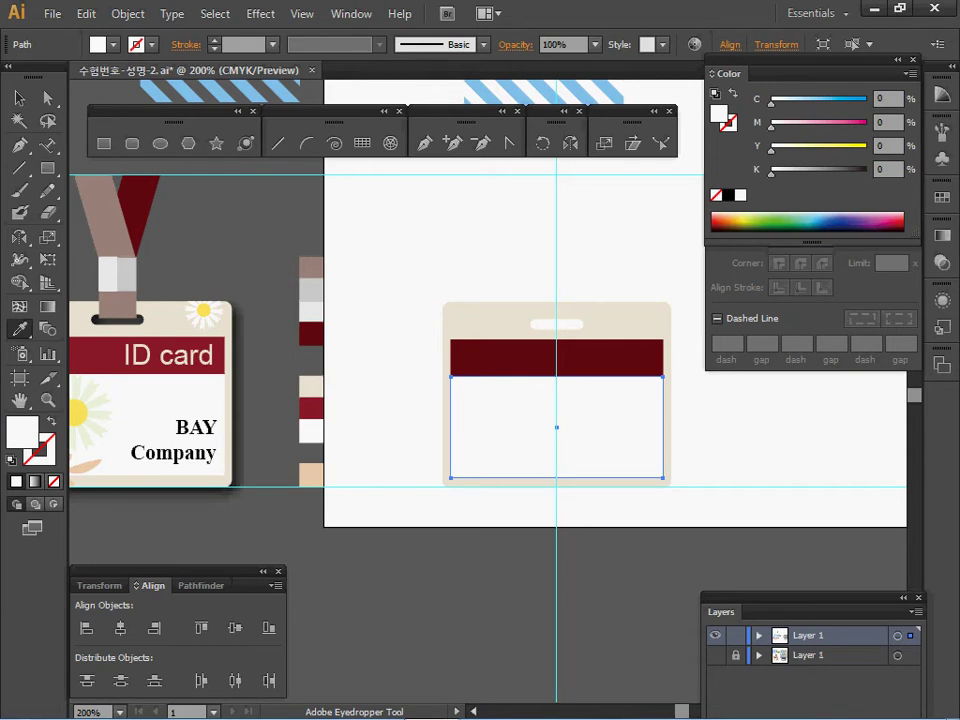
pyautogui.press('v')
pyautogui.hotkey('ctrl', 's')
# Draw a brown strap rectangle, C0 M20 Y20 K50, rising from the card's slot, and adjust its upper edge and position near the guide
pyautogui.keyDown('ctrl'); pyautogui.click(511, 367); pyautogui.keyUp('ctrl')
pyautogui.moveTo(511, 367); pyautogui.dragTo(754, 398)
pyautogui.keyDown('ctrl'); pyautogui.keyDown('alt'); pyautogui.click(694, 398); pyautogui.keyUp('alt'); pyautogui.keyUp('ctrl')
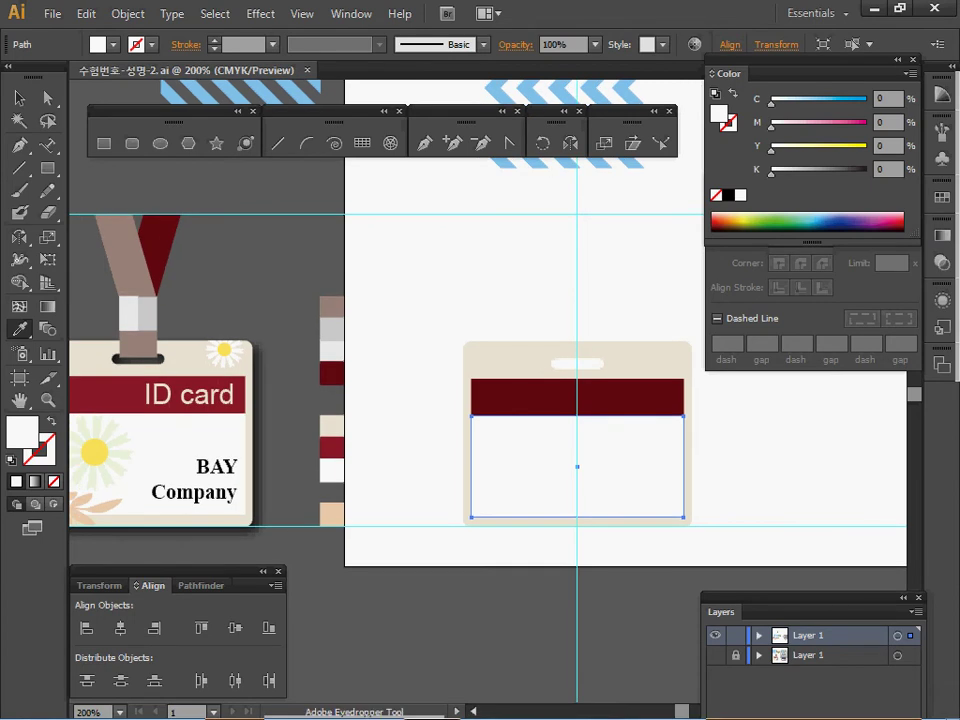
pyautogui.hotkey('ctrl', 'shift', 'a')
pyautogui.keyDown('ctrl'); pyautogui.click(138, 344); pyautogui.keyUp('ctrl')
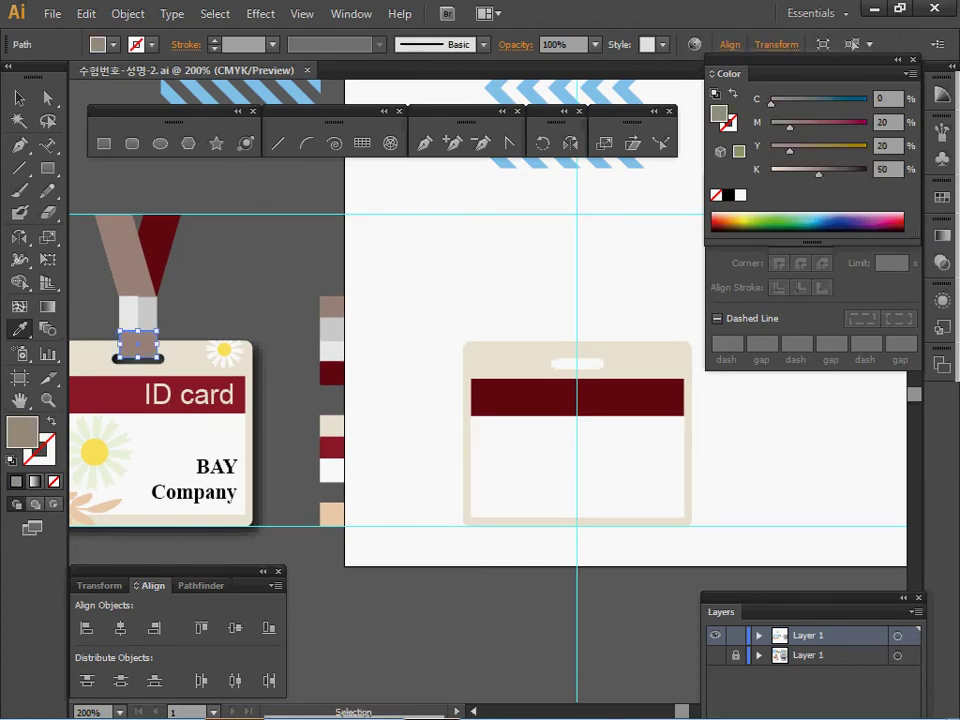
pyautogui.hotkey('ctrl', 'shift', 'a')
pyautogui.press('m')
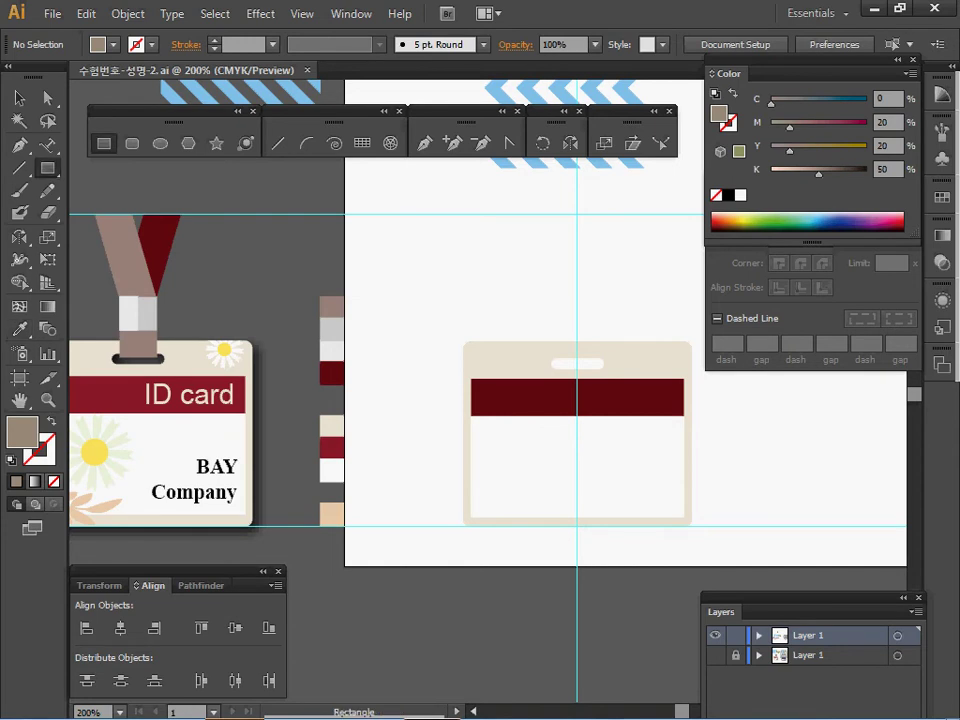
pyautogui.moveTo(558, 360)
pyautogui.mouseDown()
pyautogui.moveTo(600, 326)
pyautogui.moveTo(600, 359)
pyautogui.mouseUp()
pyautogui.press('Left')
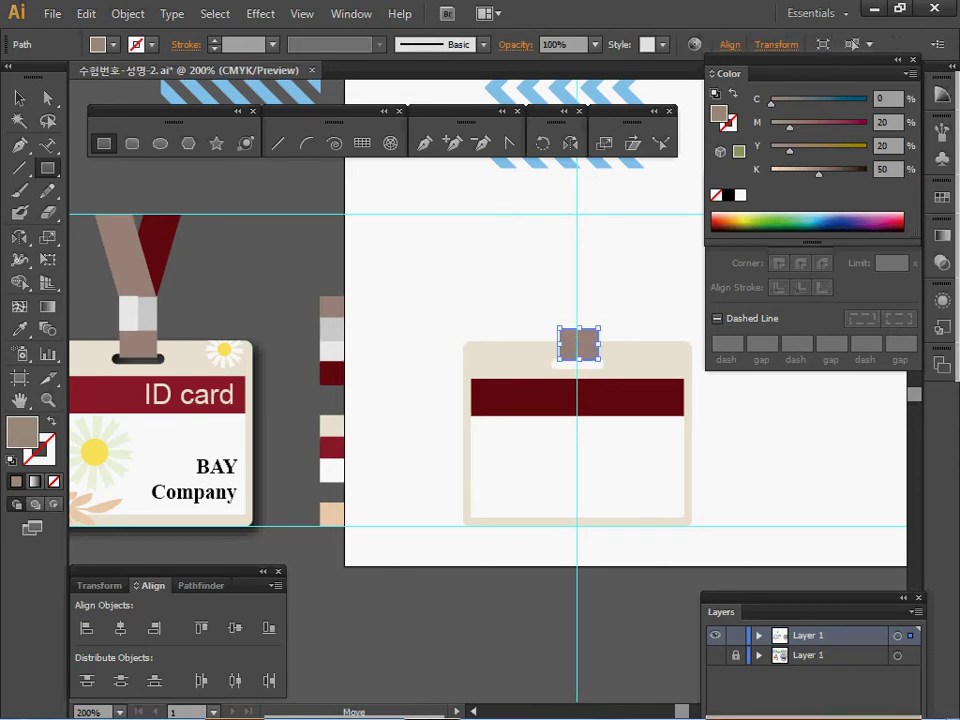
pyautogui.press('Right')
pyautogui.moveTo(577, 329); pyautogui.dragTo(577, 333)
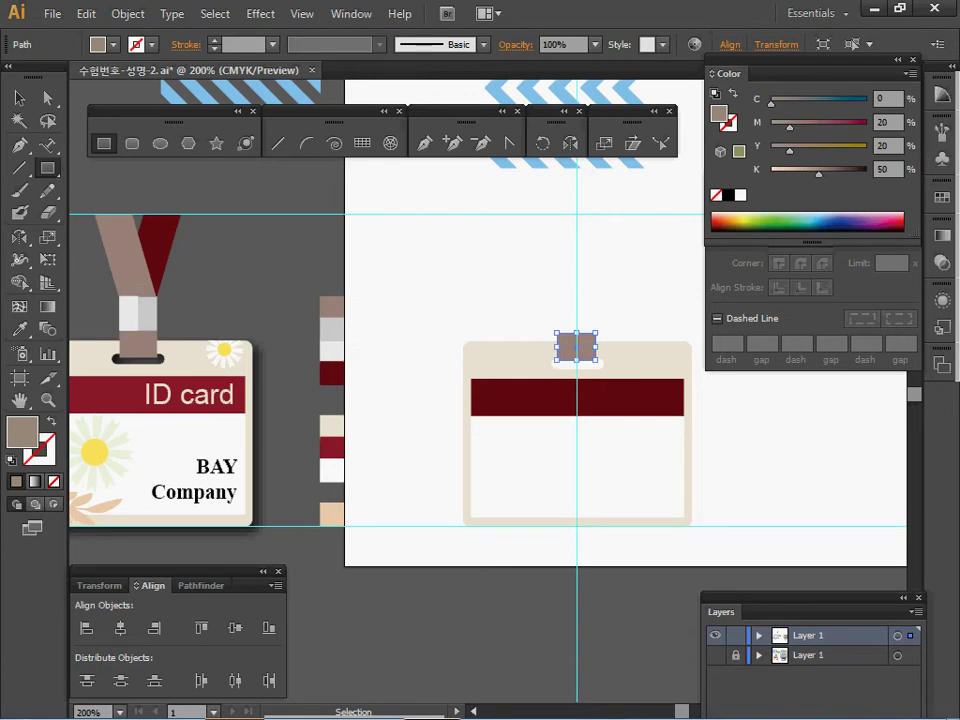
# Align the brown strap rectangle and the card parts on a common horizontal centre, leaving only the strap rectangle selected
pyautogui.hotkey('ctrl', 'a')
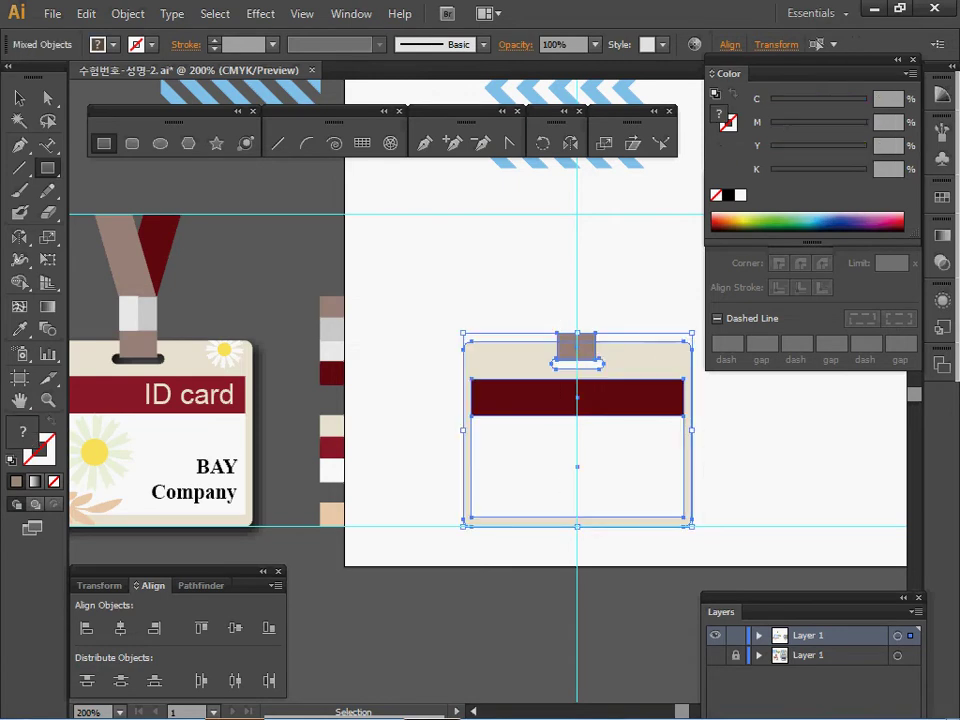
pyautogui.hotkey('ctrl', 'shift', 'a')
pyautogui.keyDown('ctrl'); pyautogui.click(577, 346); pyautogui.keyUp('ctrl')
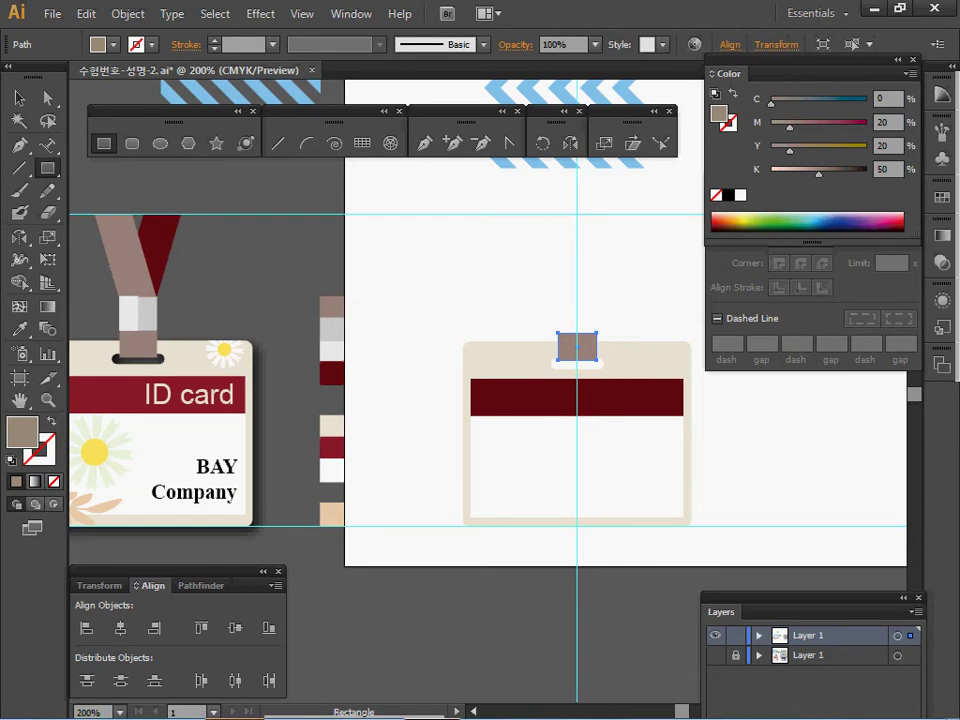
# Duplicate the brown strap rectangle straight up so the copy sits directly on top of the original
pyautogui.press('v')
pyautogui.moveTo(577, 346); pyautogui.dragTo(578, 317)
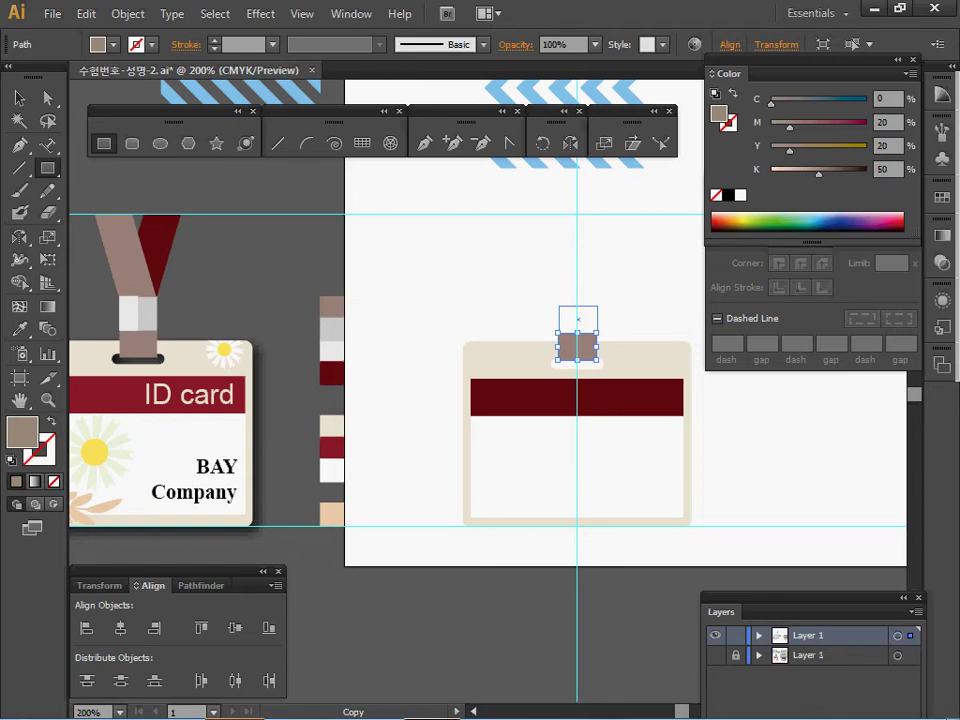
pyautogui.moveTo(578, 317); pyautogui.dragTo(577, 317)
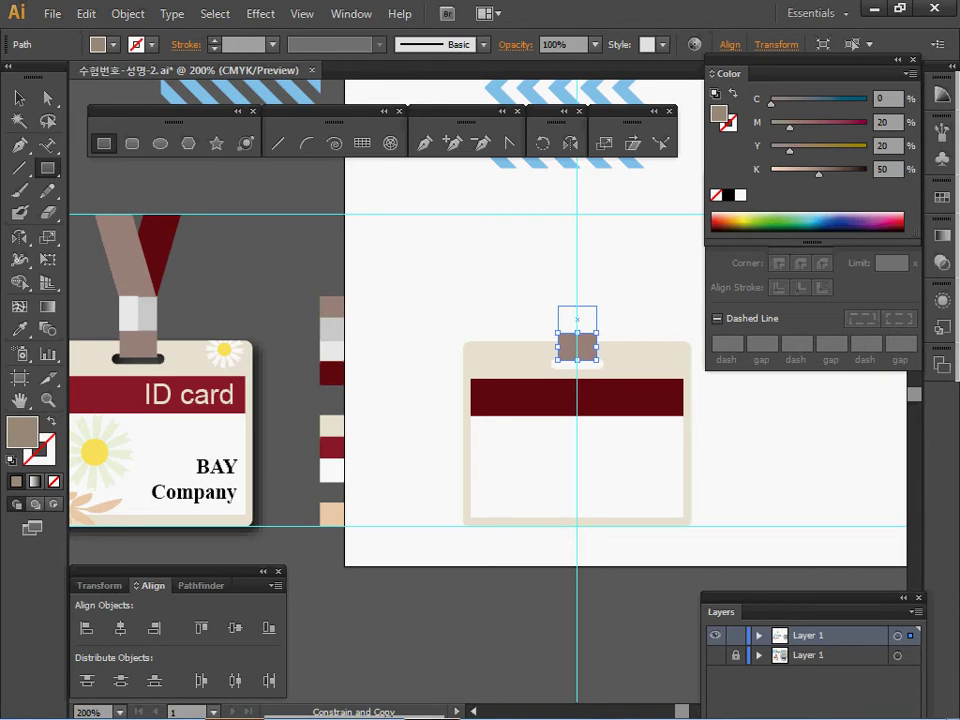
pyautogui.moveTo(577, 317); pyautogui.dragTo(577, 317)
pyautogui.press('ctrl')
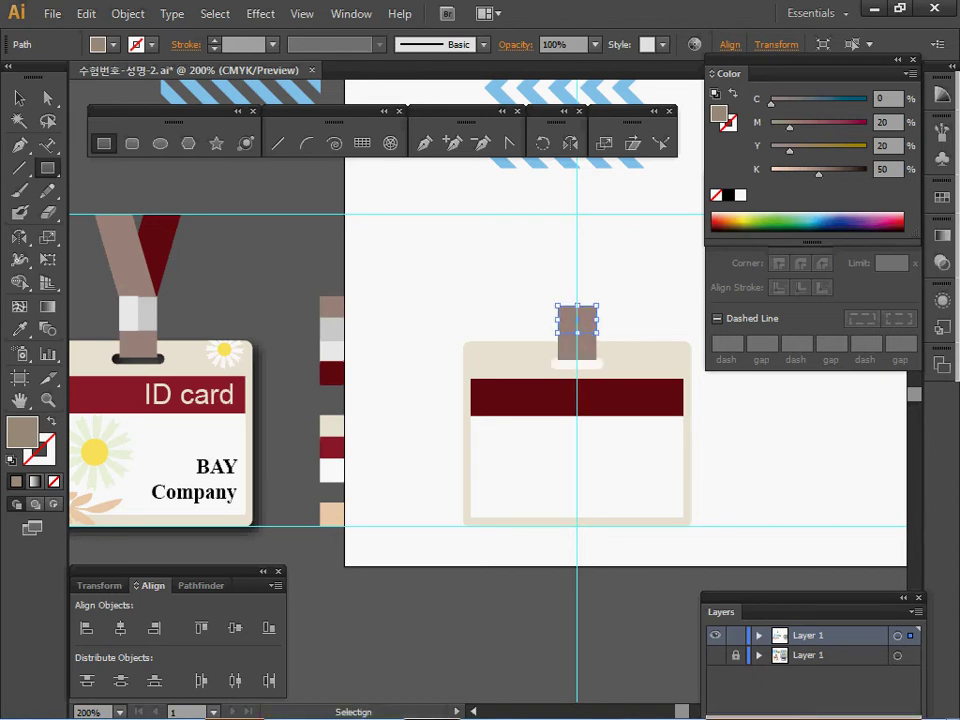
# Extend the upper strap rectangle slightly upward to form the clasp and fill it with the 30% black grey swatch
pyautogui.moveTo(577, 305); pyautogui.dragTo(577, 295)
pyautogui.press('i')
pyautogui.click(332, 329)
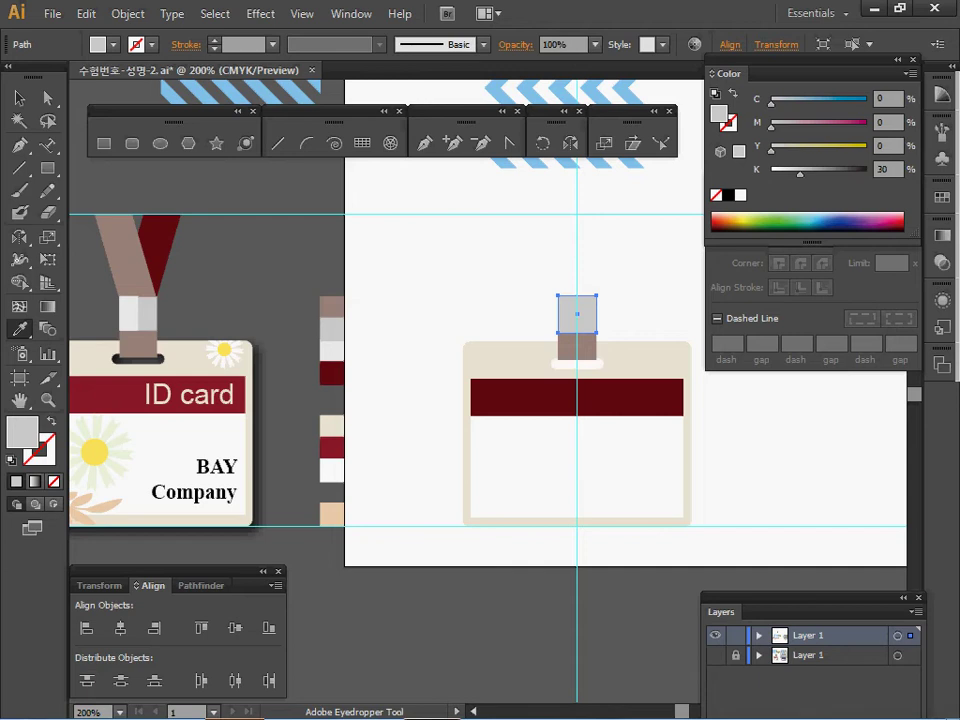
# Scale a copy of the grey clasp rectangle to half width from its left edge and fill it with 10% black
pyautogui.press('s')
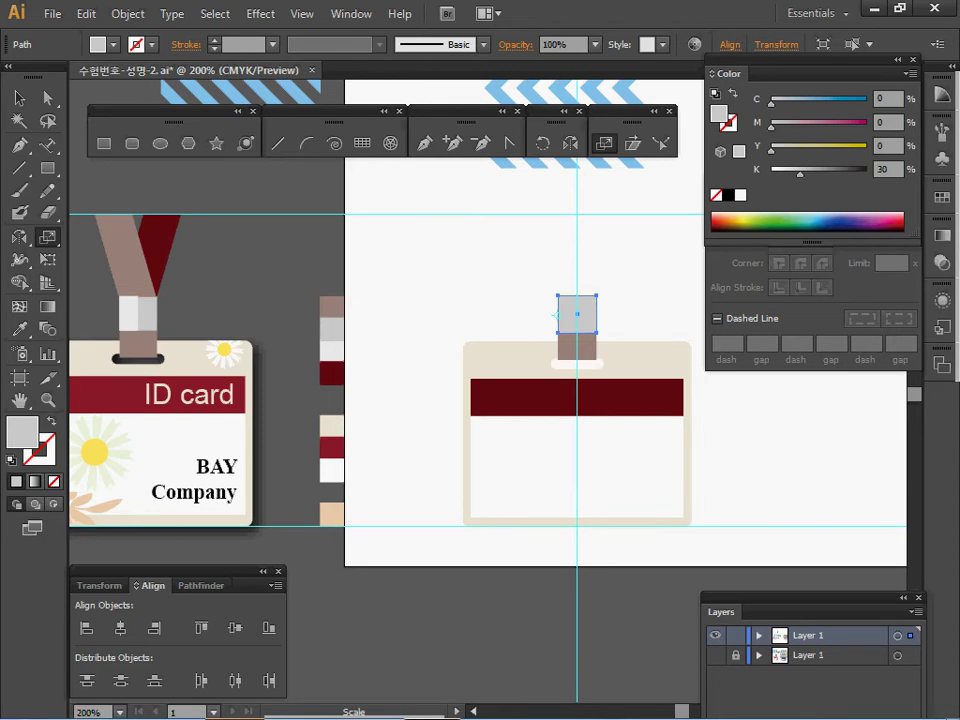
pyautogui.moveTo(596, 332); pyautogui.dragTo(555, 315)
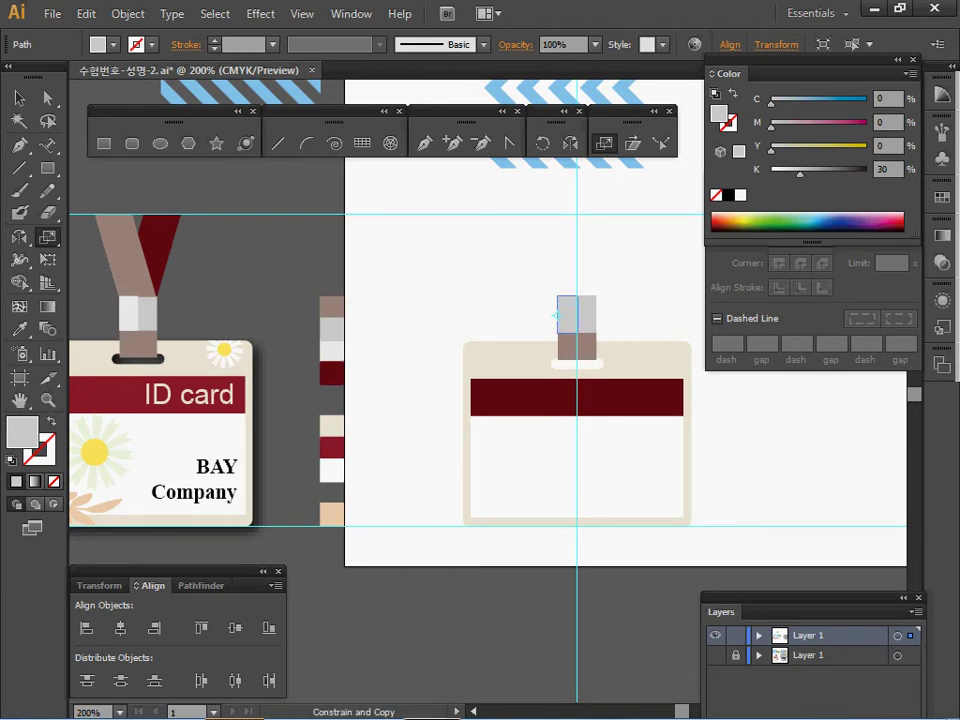
pyautogui.moveTo(555, 315); pyautogui.dragTo(555, 315)
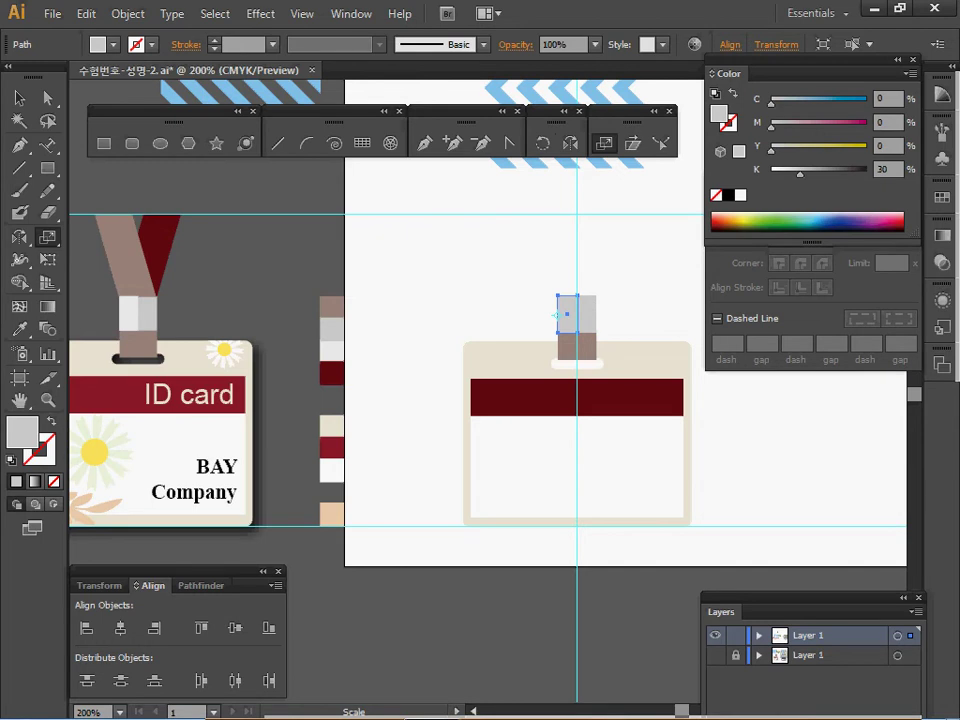
pyautogui.click(20, 330)
pyautogui.click(331, 352)
pyautogui.press('v')
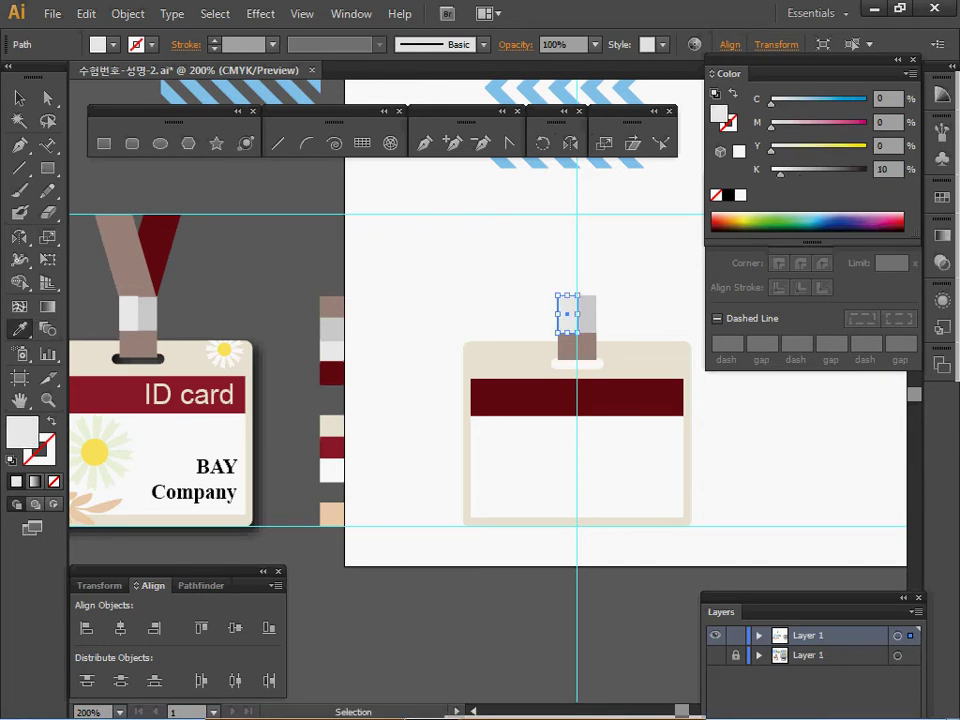
pyautogui.hotkey('ctrl', 'shift', 'a')
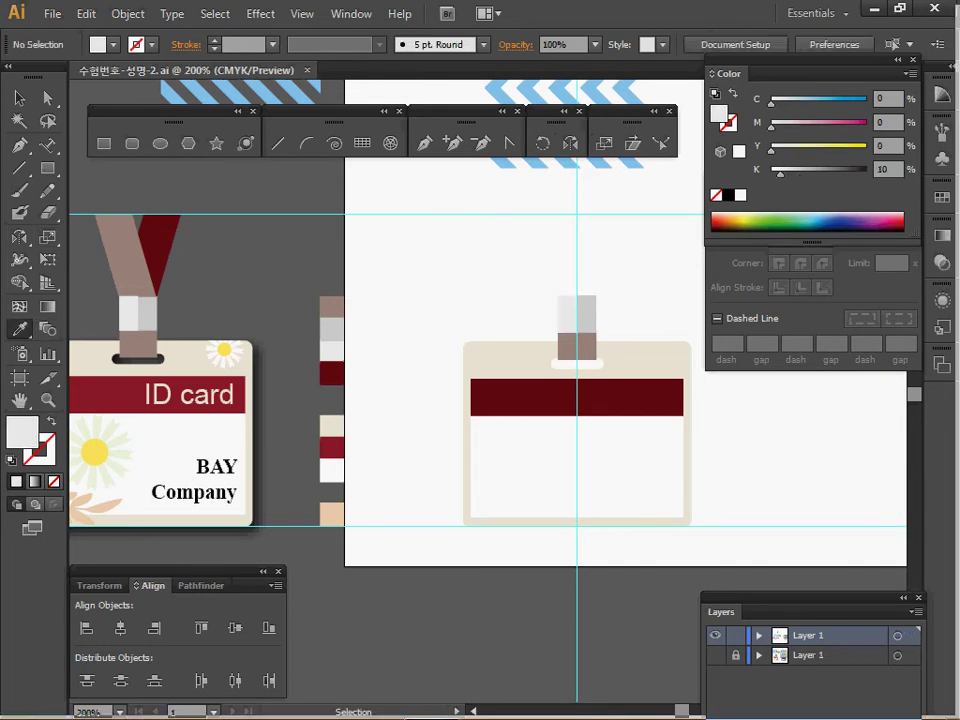
# Copy the full-width clasp rectangle directly above itself, reaching up to the horizontal guide, and fill it with dark red C10 M90 Y60 K70
pyautogui.keyDown('ctrl'); pyautogui.click(587, 314); pyautogui.keyUp('ctrl')
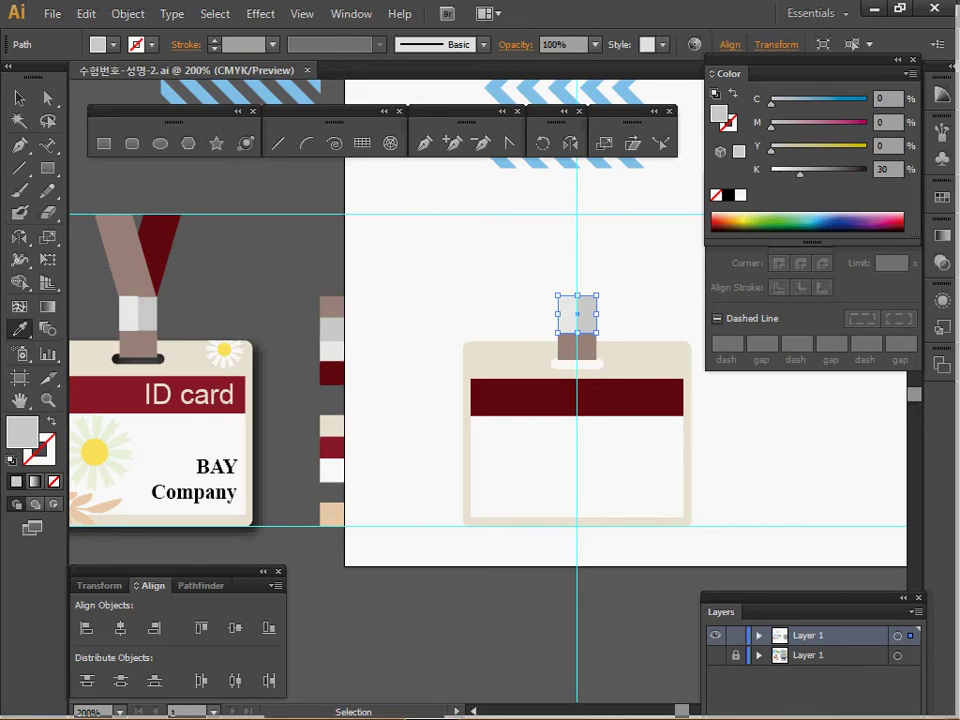
pyautogui.moveTo(577, 314); pyautogui.dragTo(577, 214)
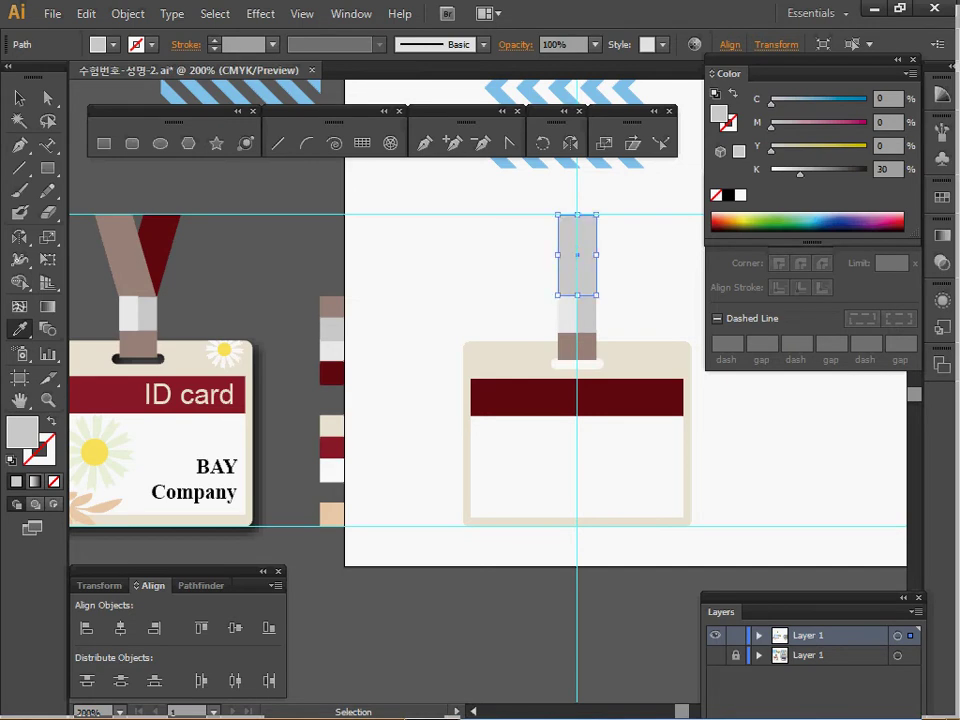
pyautogui.press('i')
pyautogui.click(332, 373)
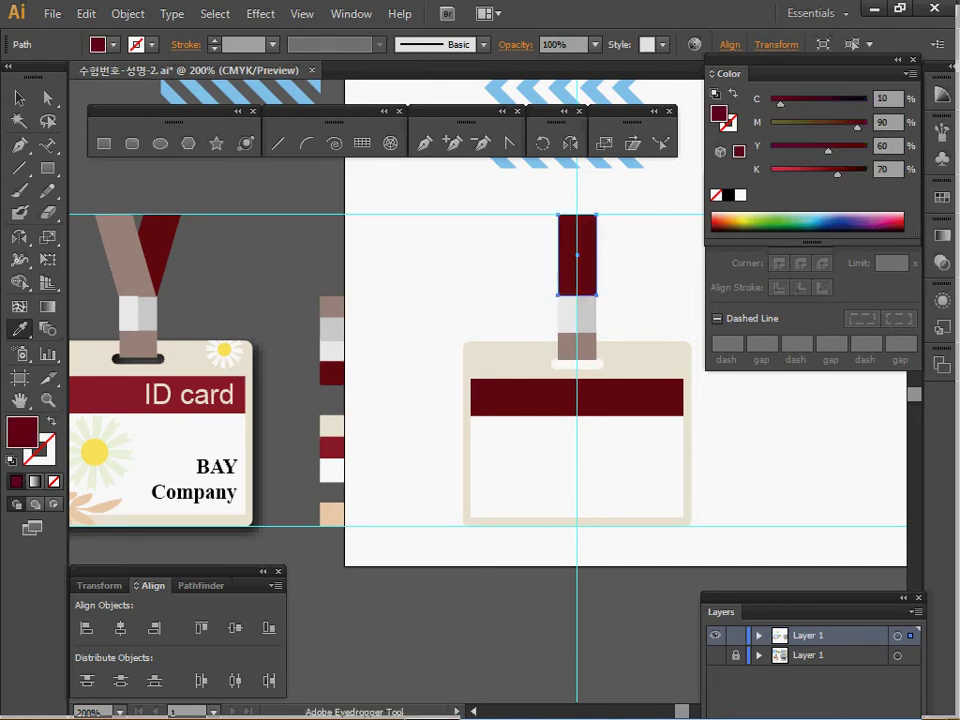
# Slant the dark red strap by moving its two upper anchor points 4.5 mm horizontally and 0 mm vertically
pyautogui.press('space')
pyautogui.moveTo(520, 380)
pyautogui.mouseDown()
pyautogui.moveTo(474, 408)
pyautogui.moveTo(516, 391)
pyautogui.mouseUp()
pyautogui.moveTo(573, 411); pyautogui.dragTo(577, 401)
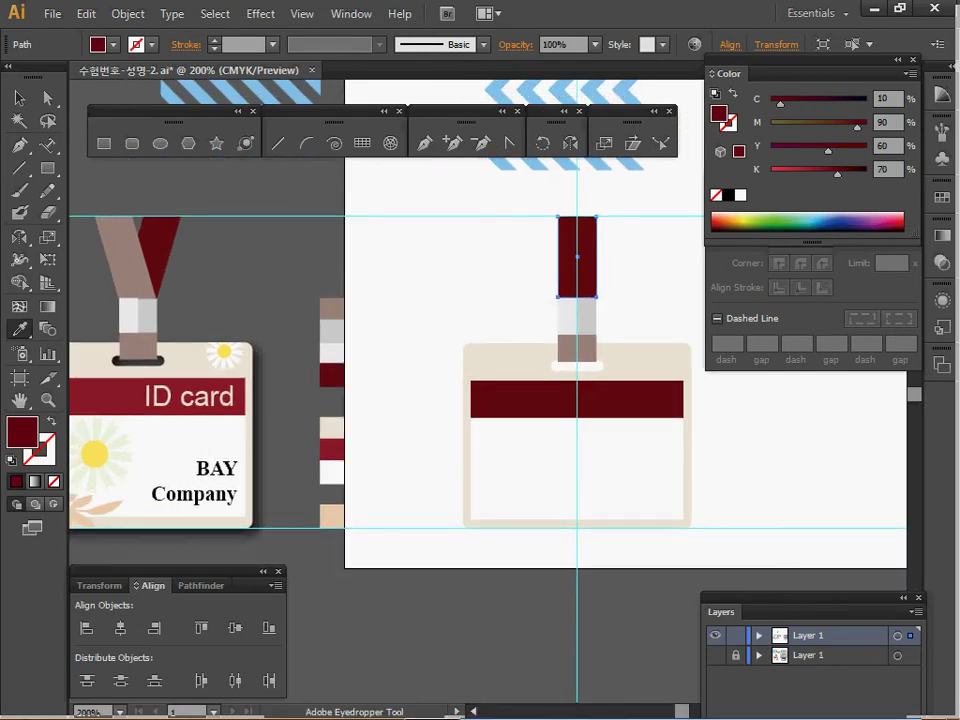
pyautogui.press('a')
pyautogui.moveTo(540, 197); pyautogui.dragTo(629, 227)
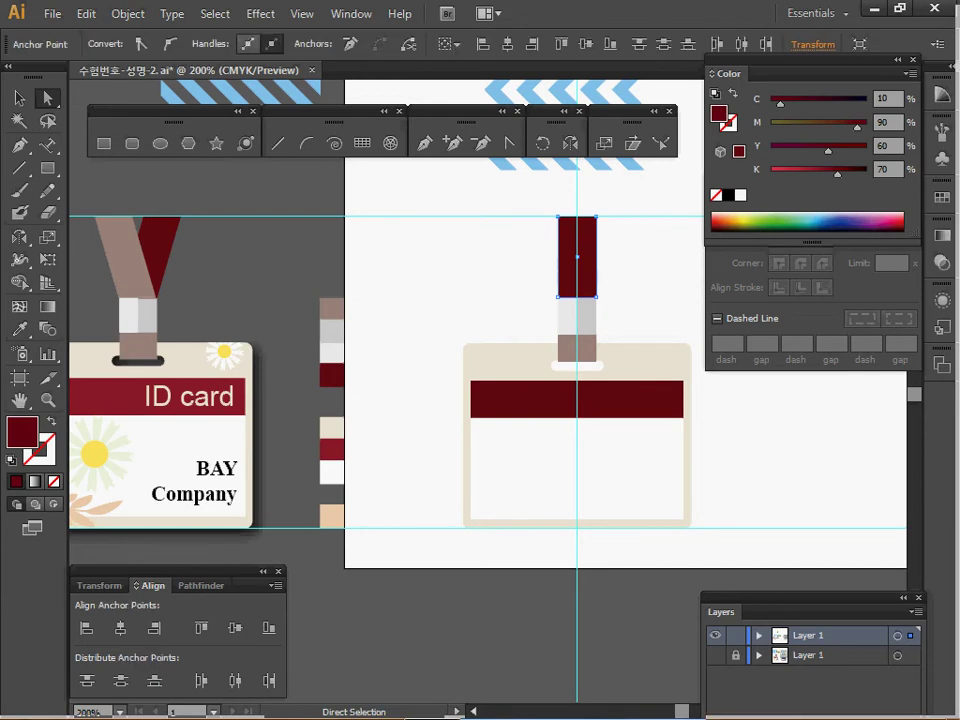
pyautogui.doubleClick(48, 98)
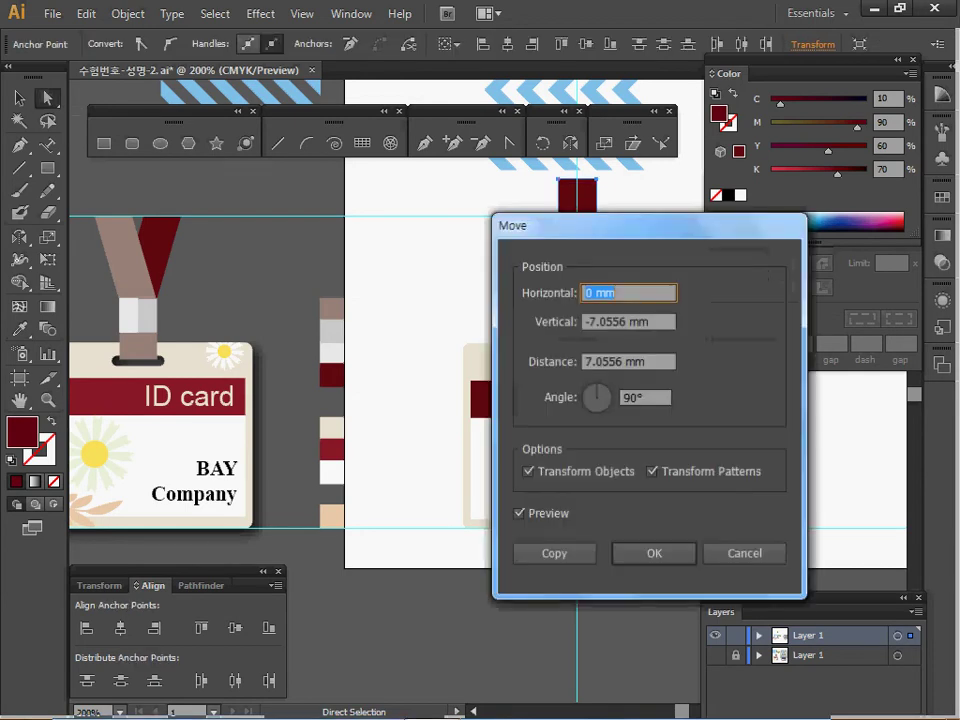
pyautogui.write('4')
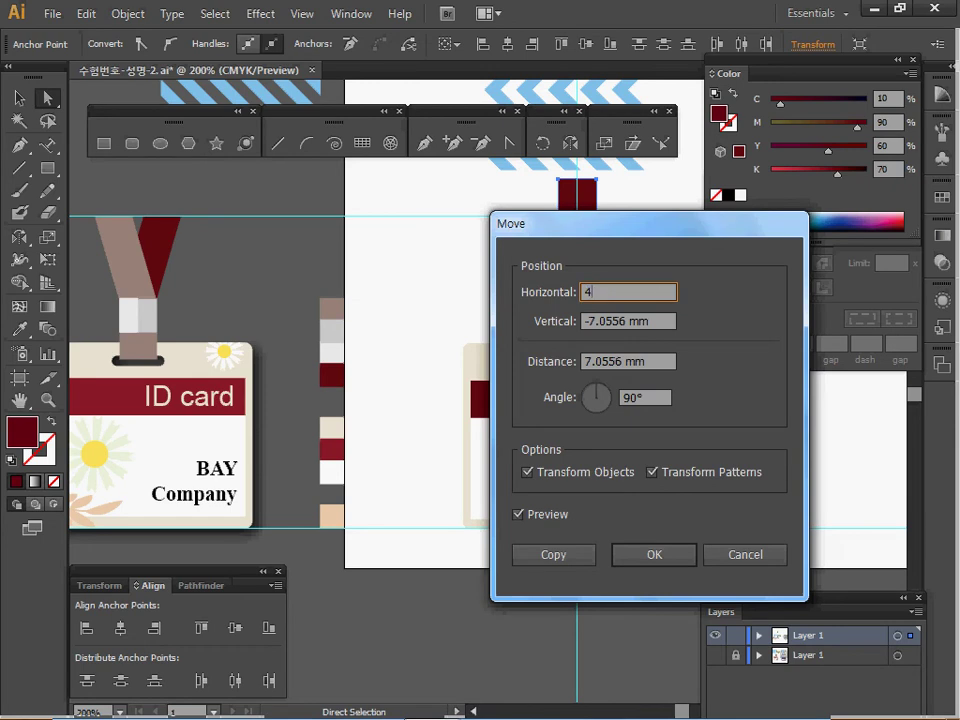
pyautogui.write('.5')
pyautogui.press('Tab')
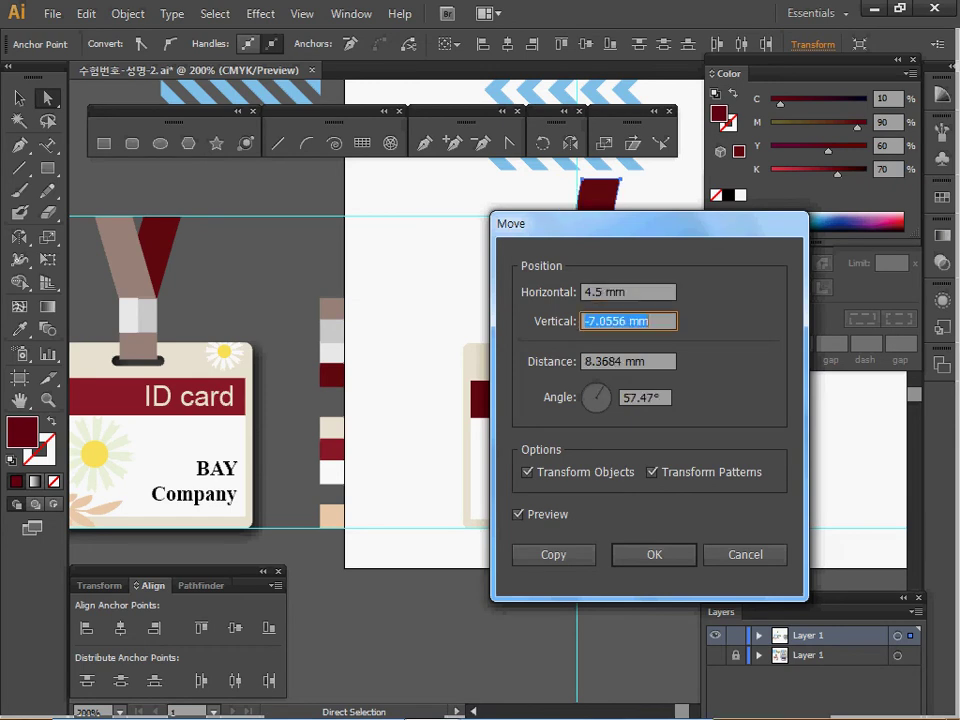
pyautogui.write('0')
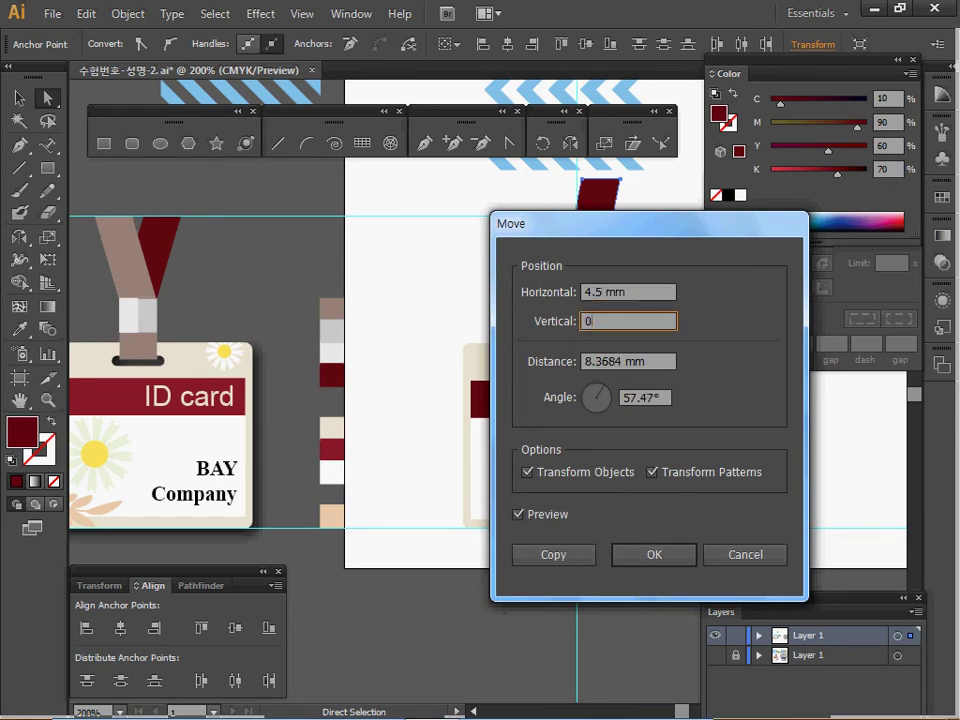
pyautogui.press('Tab')
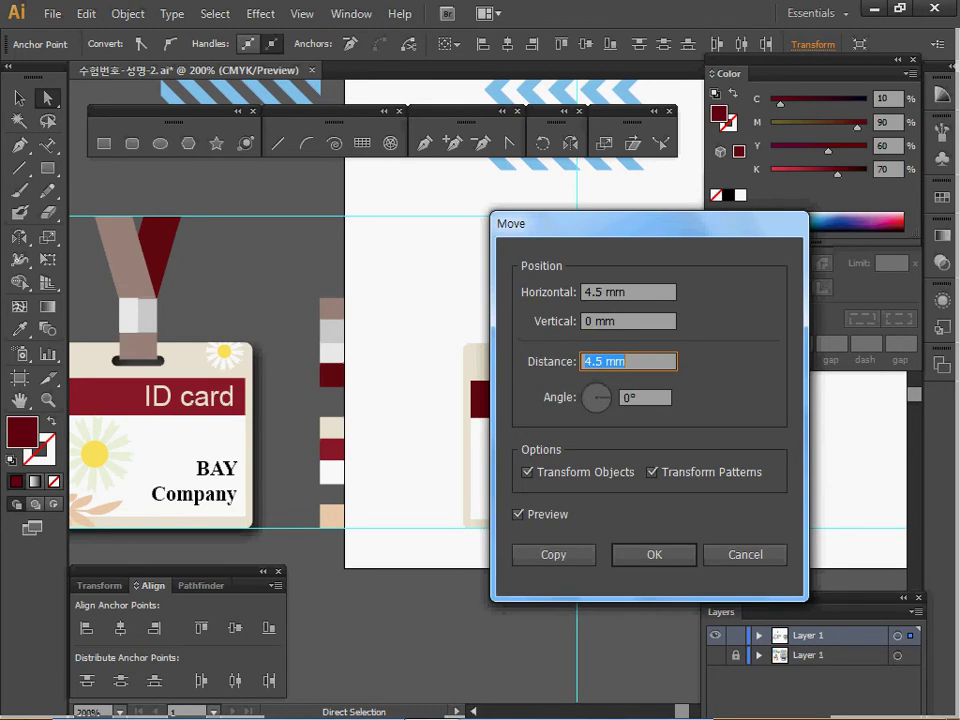
pyautogui.moveTo(560, 223); pyautogui.dragTo(308, 295)
pyautogui.press('Return')
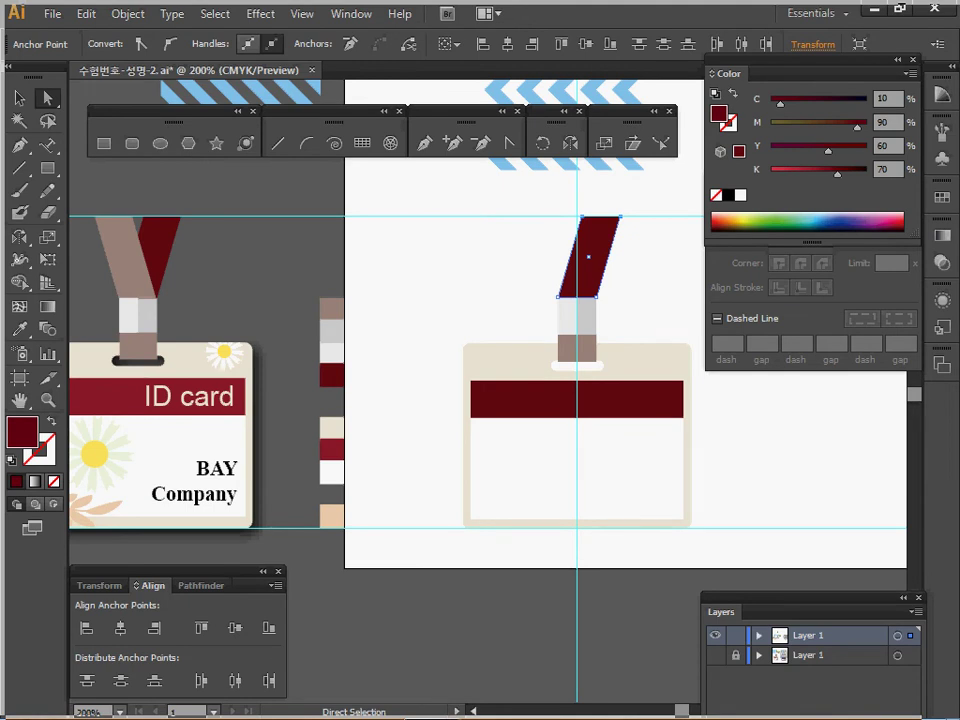
# Reflect a copy of the slanted dark red strap across the vertical centre guide
pyautogui.press('v')
pyautogui.press('a')
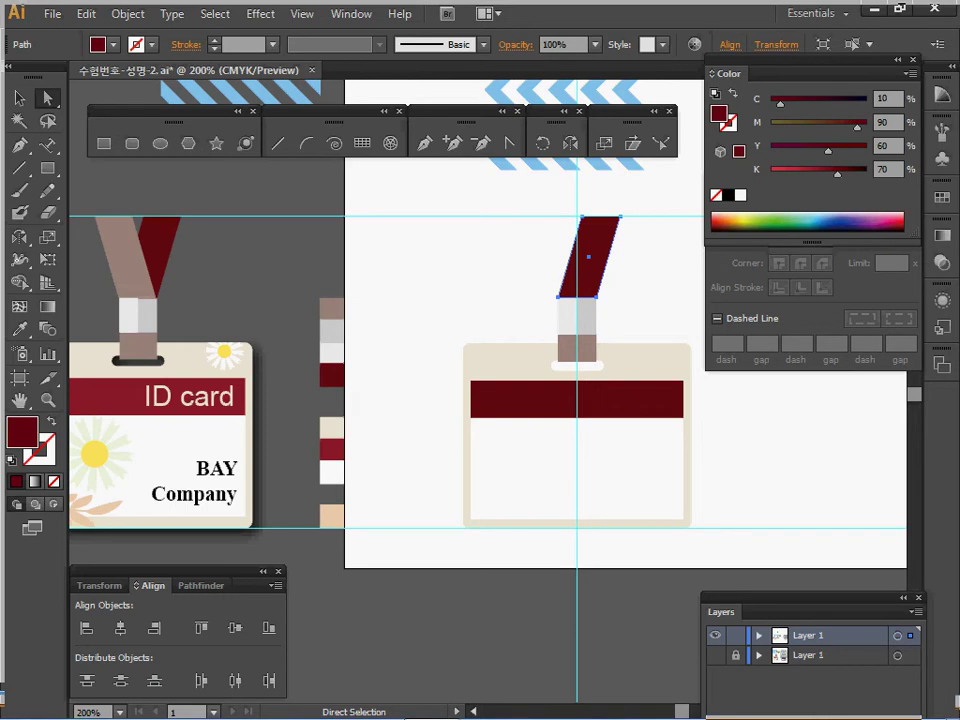
pyautogui.click(570, 143)
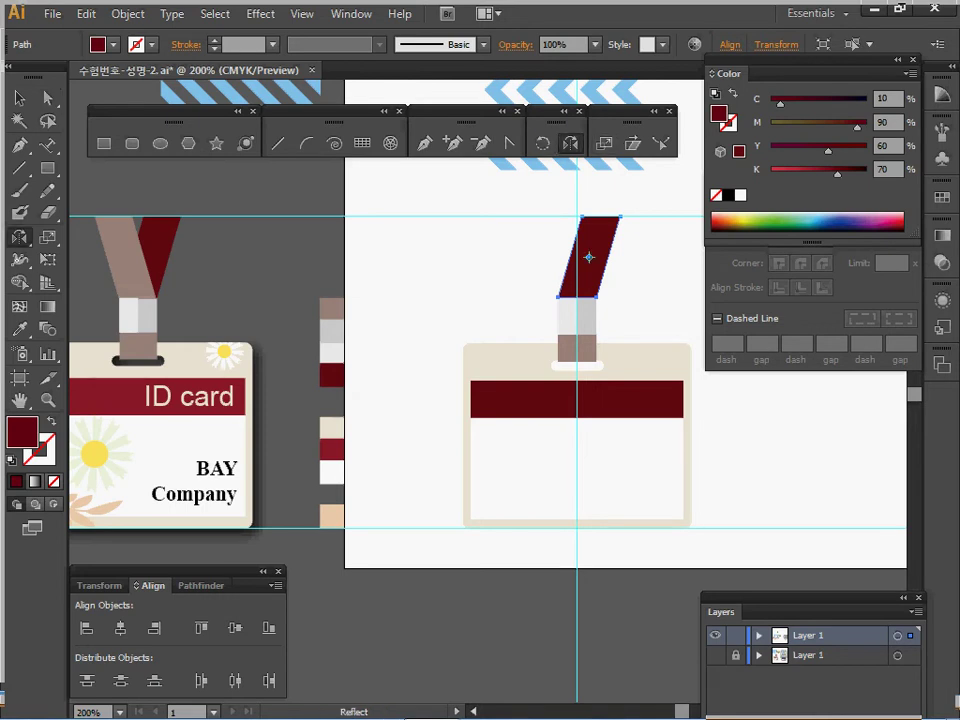
pyautogui.click(577, 216)
pyautogui.moveTo(577, 218); pyautogui.dragTo(577, 290)
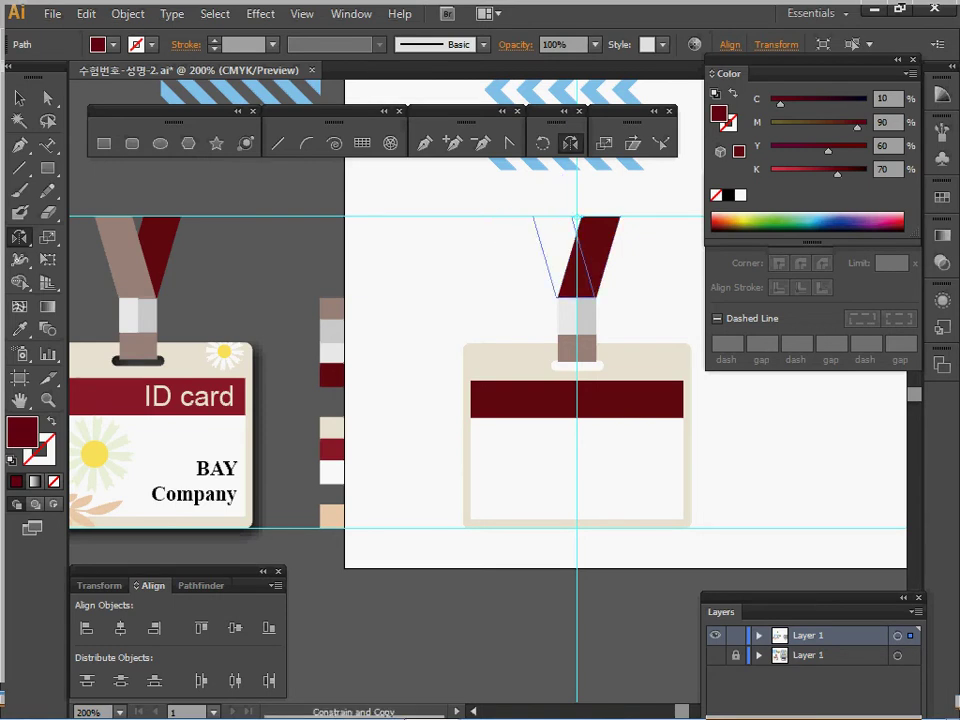
pyautogui.moveTo(578, 360); pyautogui.dragTo(578, 360)
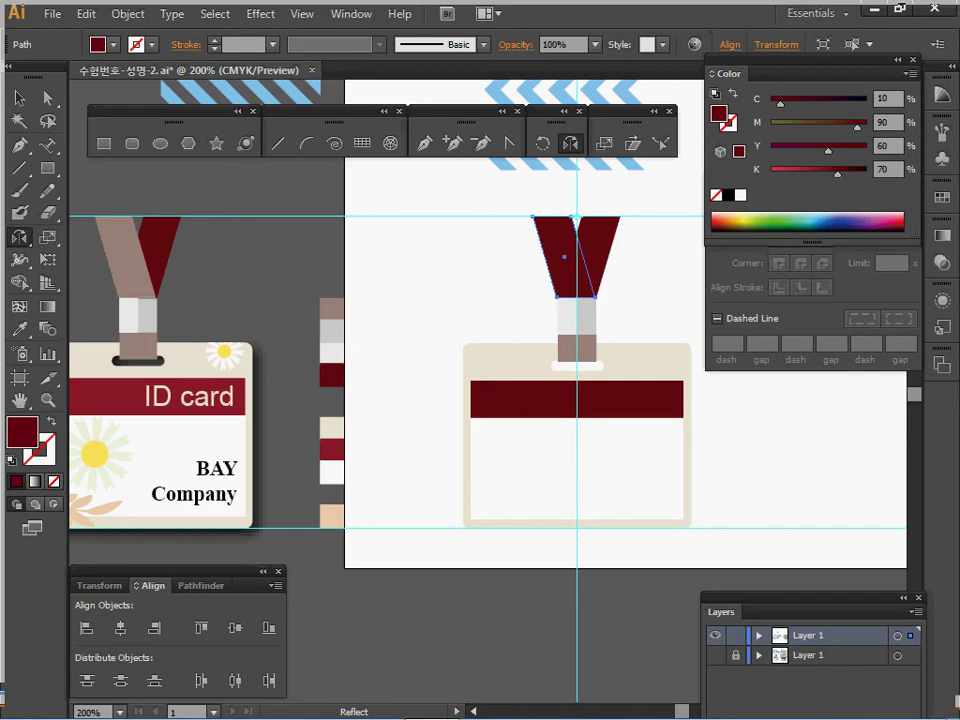
# Sample the brown of the strap piece below the clip onto the mirrored strap and clear the selection
pyautogui.press('i')
pyautogui.click(576, 348)
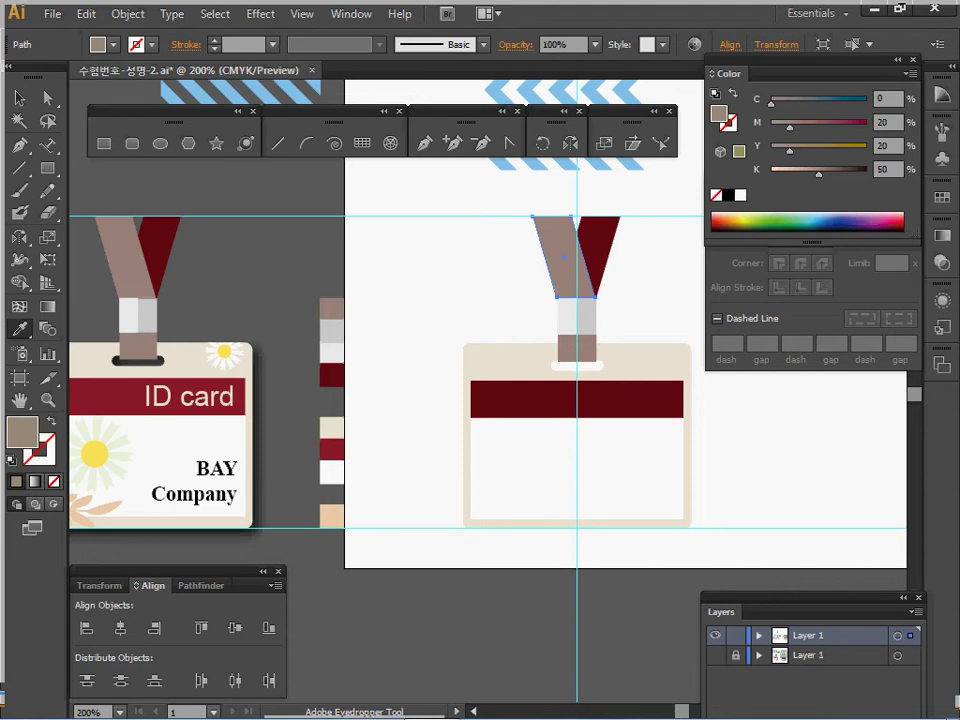
pyautogui.press('a')
pyautogui.hotkey('ctrl', 'shift', 'a')
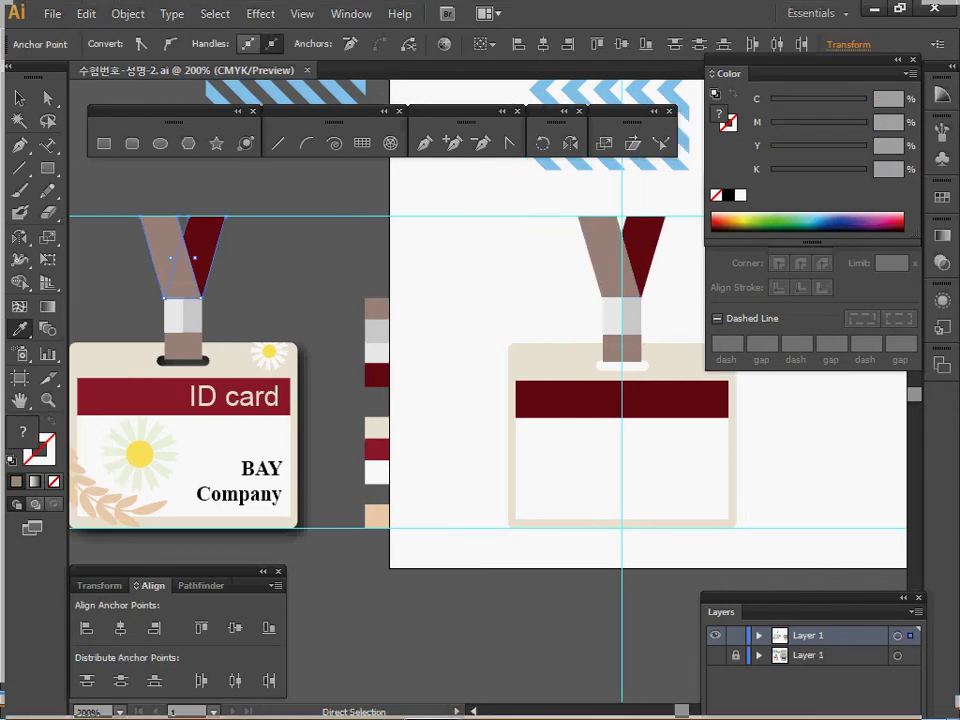
# Start a point text in the empty area beside the new lanyard and set its font to Arial Unicode MS Regular
pyautogui.moveTo(47, 146); pyautogui.dragTo(125, 146)
pyautogui.moveTo(450, 450); pyautogui.dragTo(424, 428)
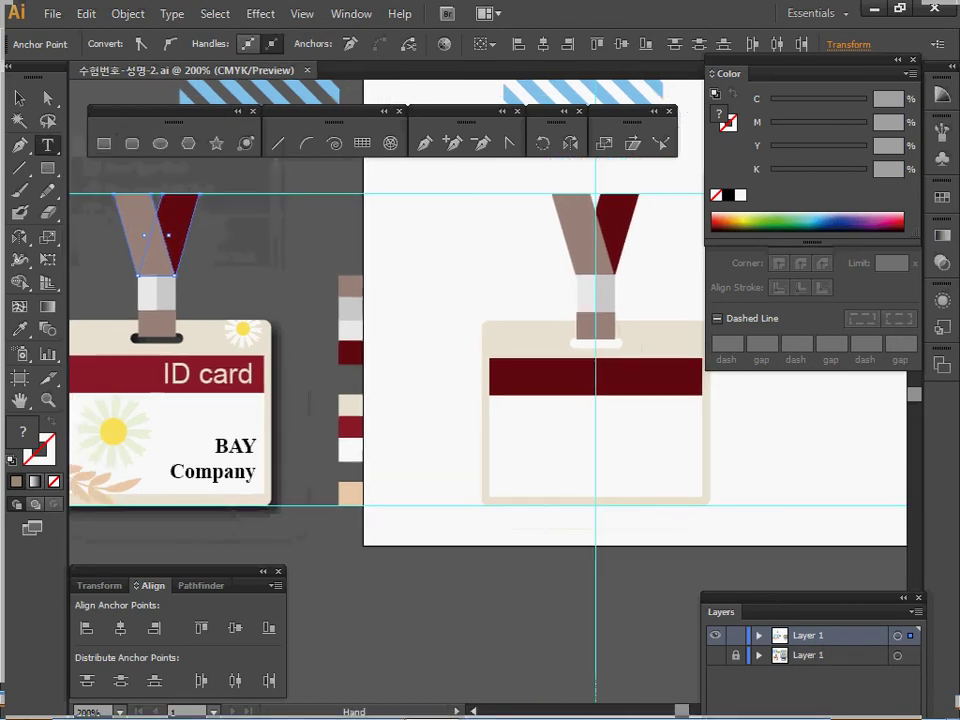
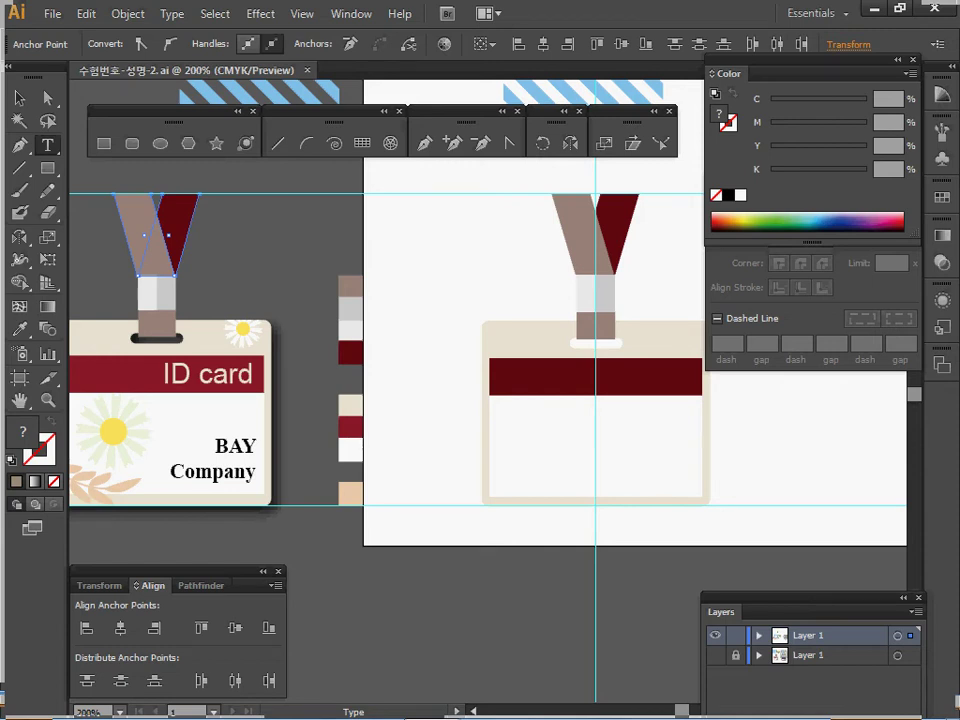
pyautogui.click(427, 283)
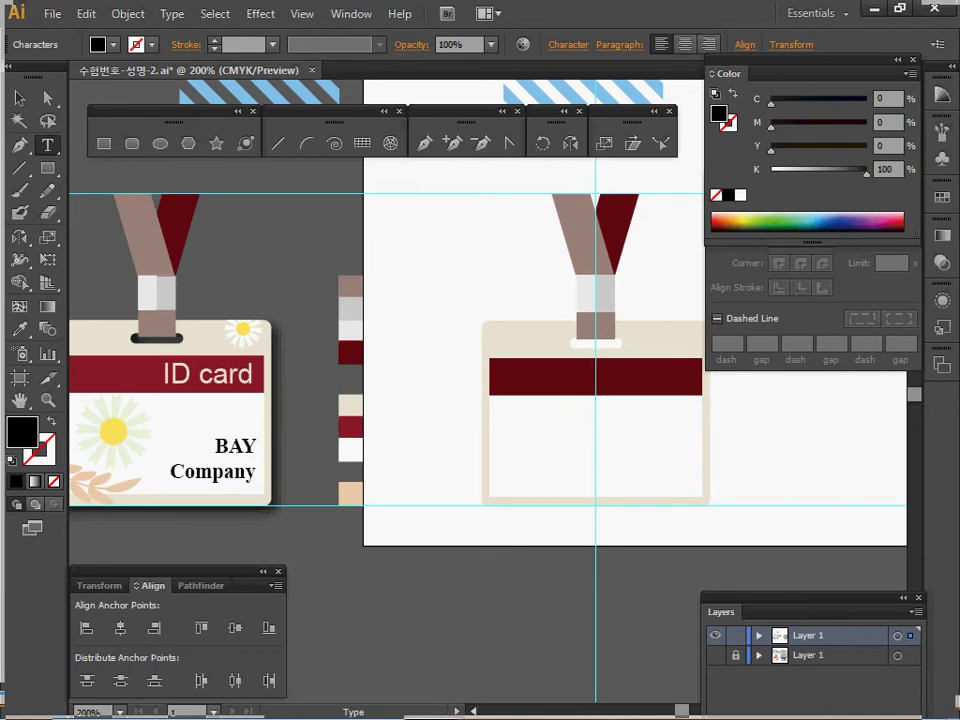
pyautogui.click(568, 45)
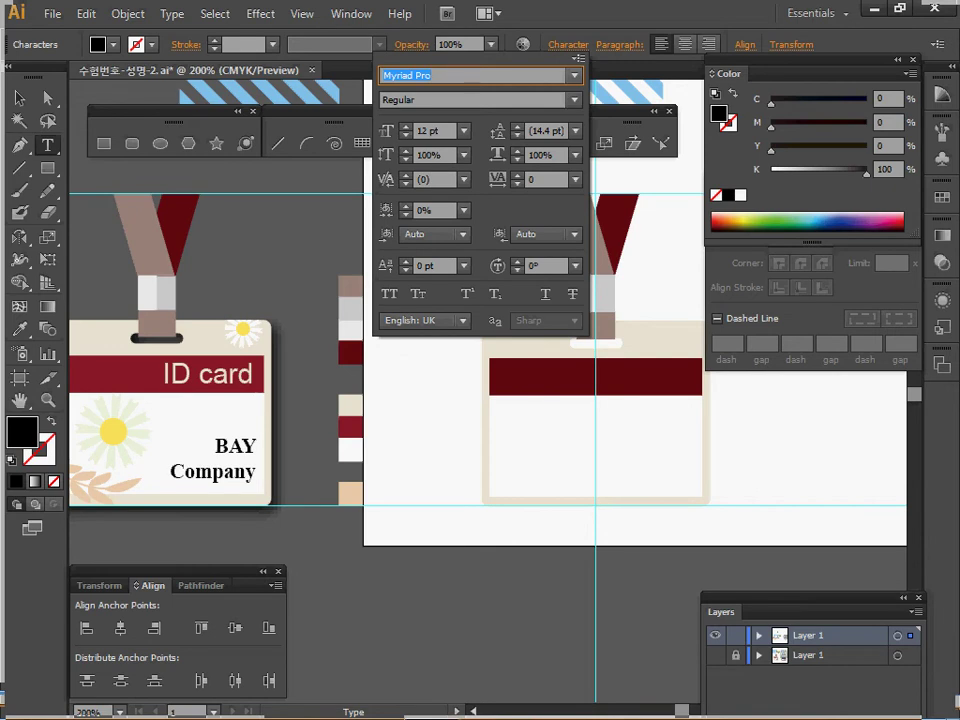
pyautogui.write('A')
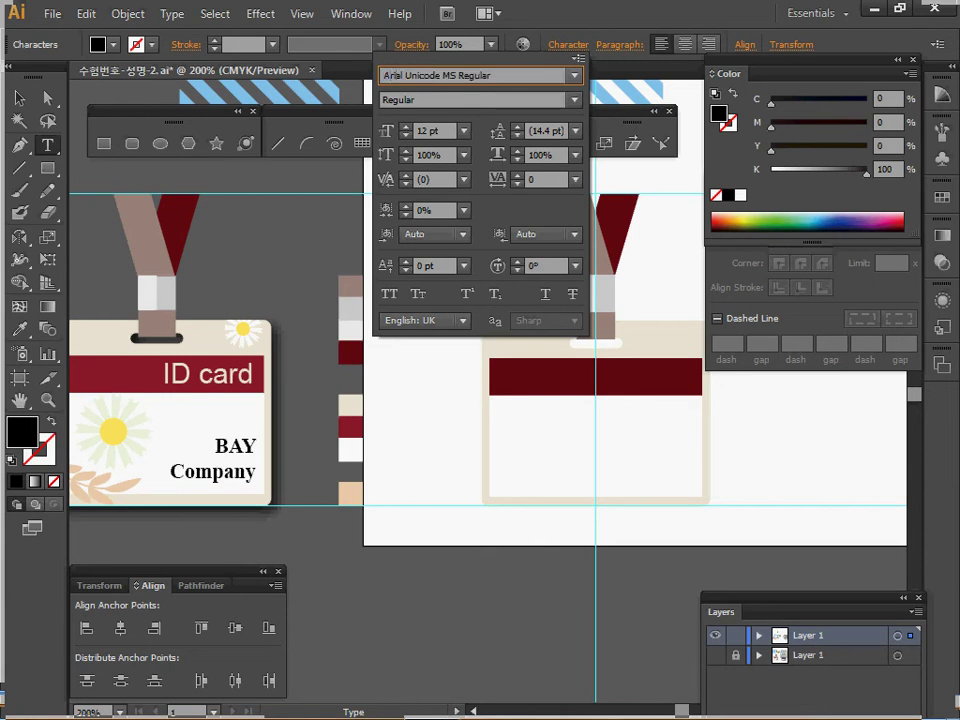
pyautogui.press('Return')
# Set the new text's font to Arial Regular and its size to 15 pt
pyautogui.click(568, 45)
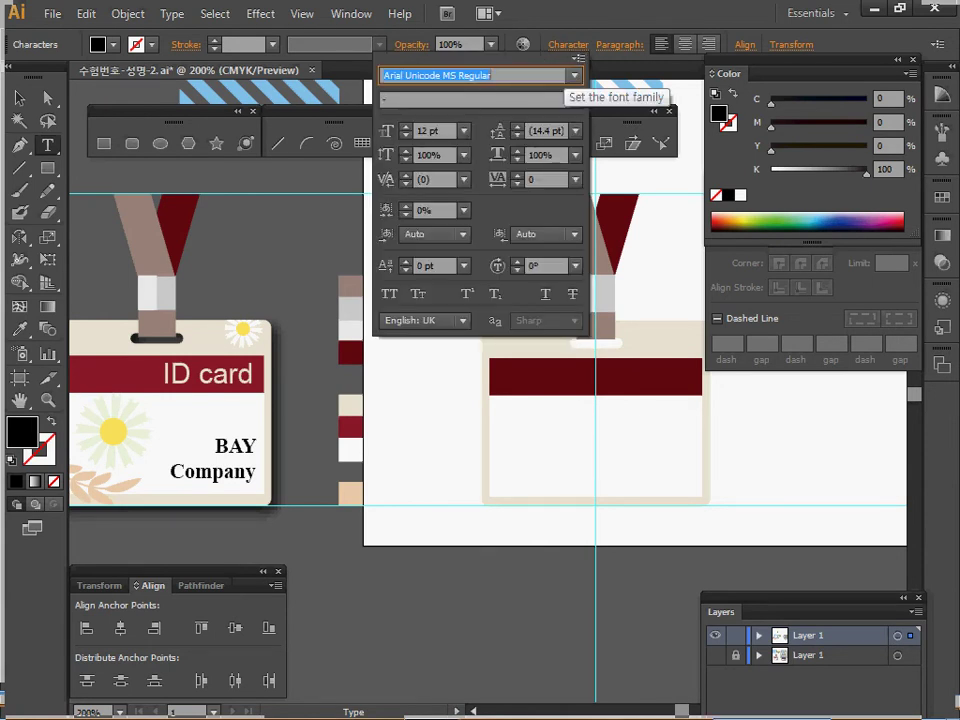
pyautogui.click(574, 75)
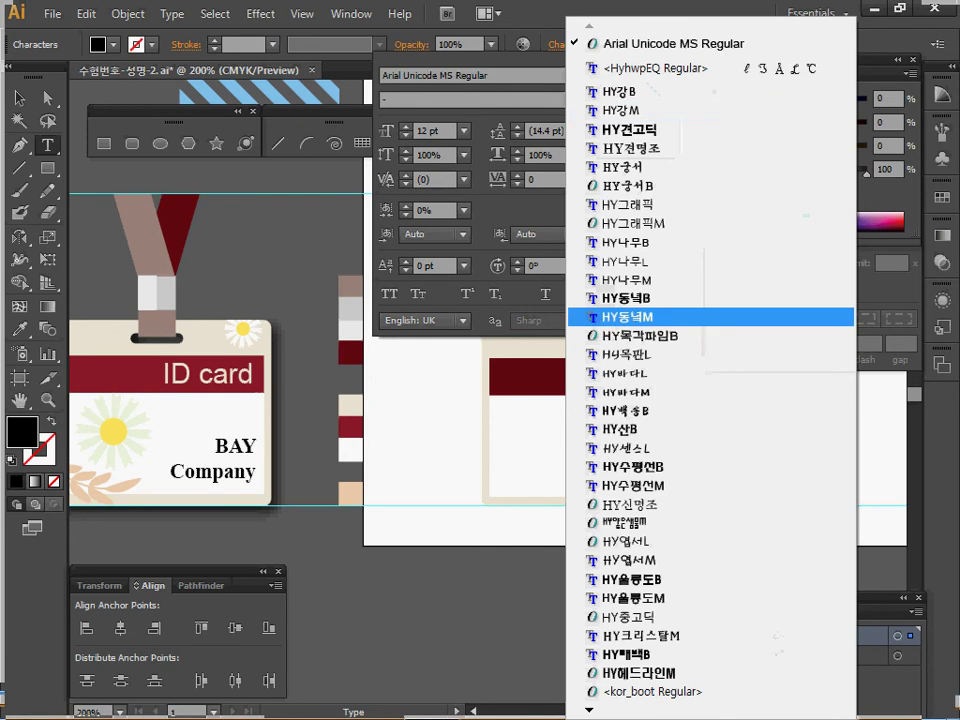
pyautogui.scroll(-5, 710, 370)
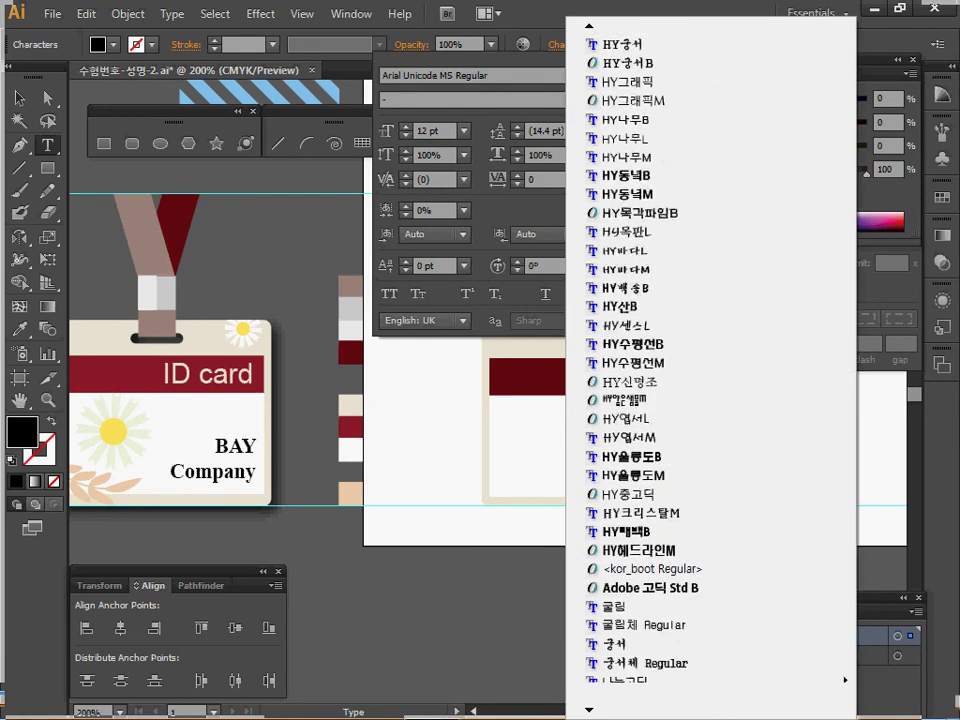
pyautogui.scroll(-2, 710, 370)
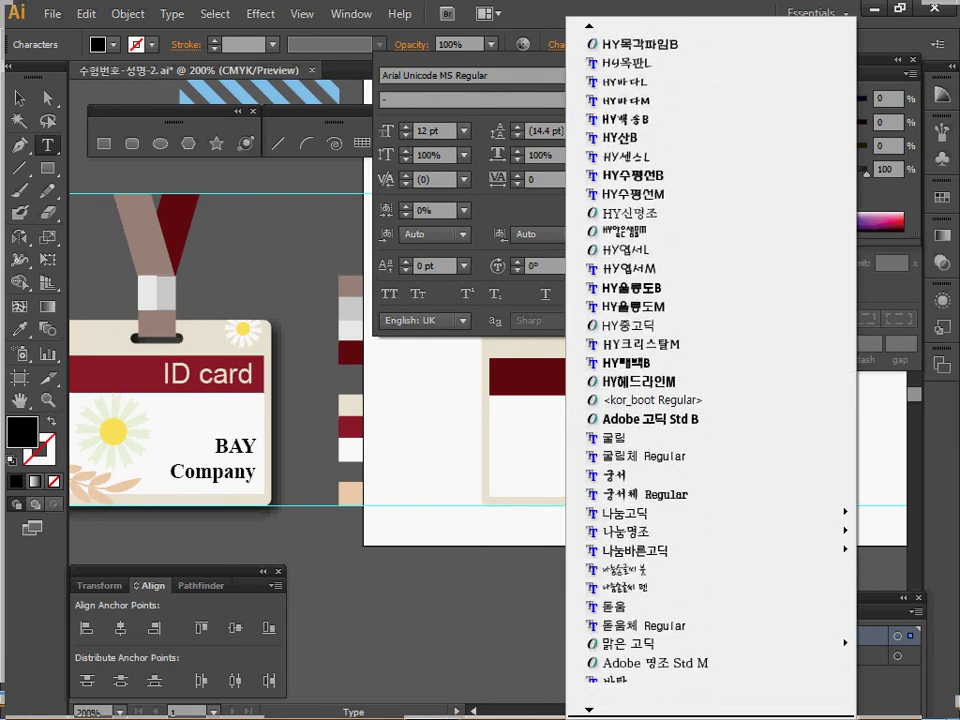
pyautogui.scroll(-6, 710, 680)
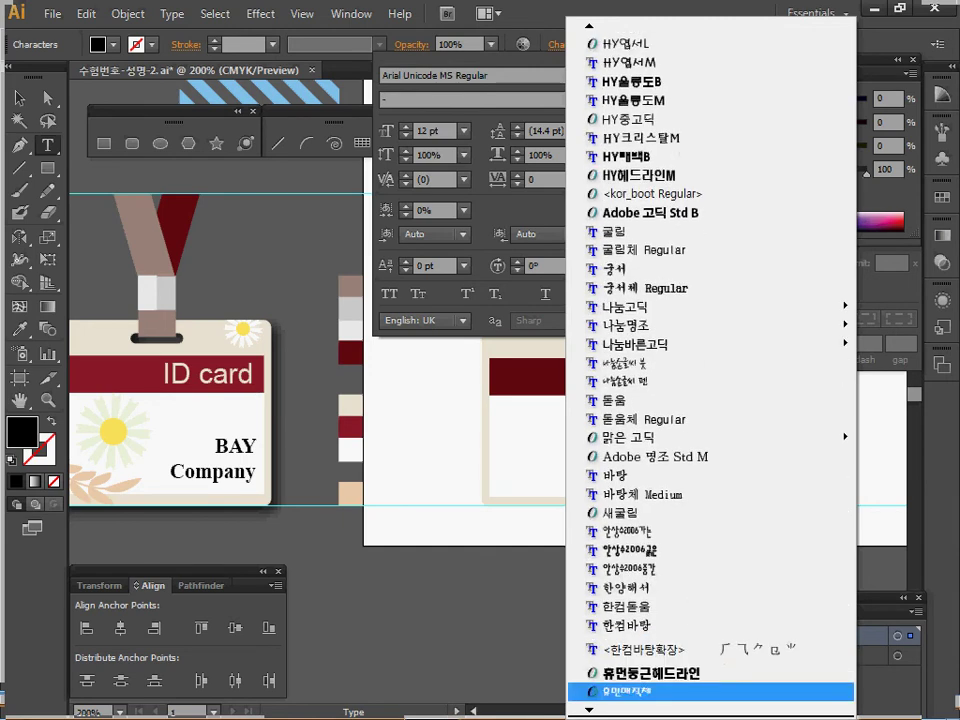
pyautogui.scroll(-4, 710, 620)
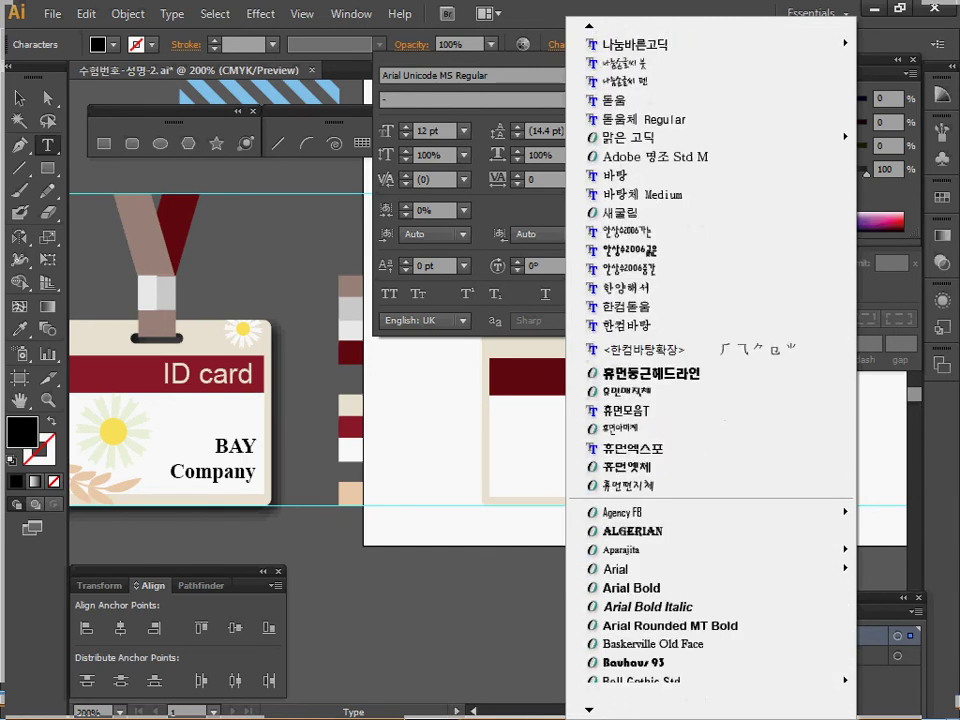
pyautogui.moveTo(650, 568)
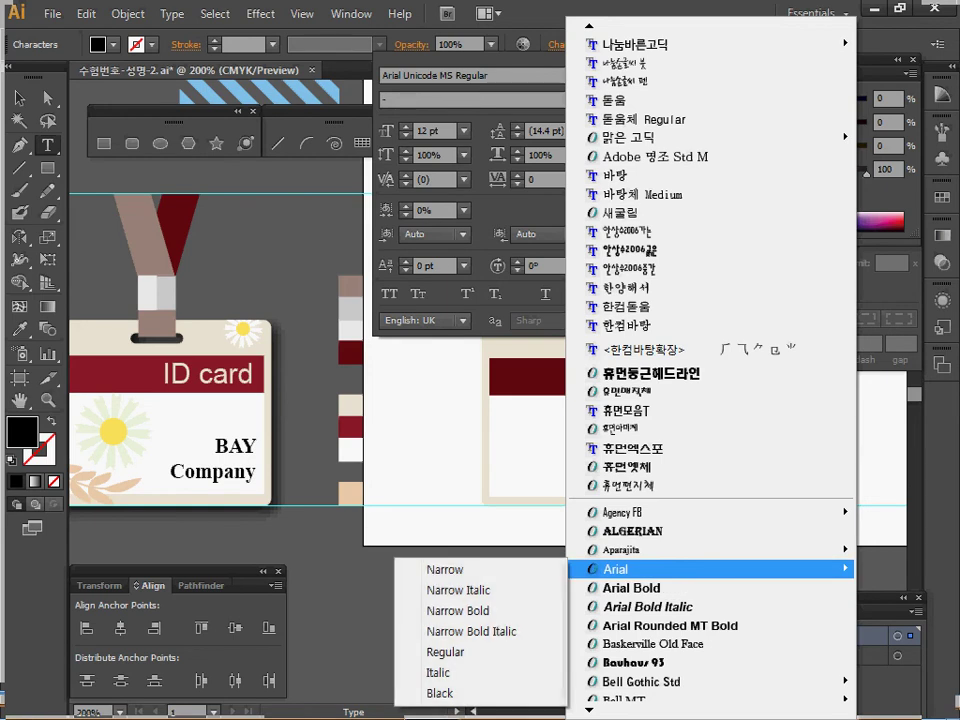
pyautogui.click(450, 652)
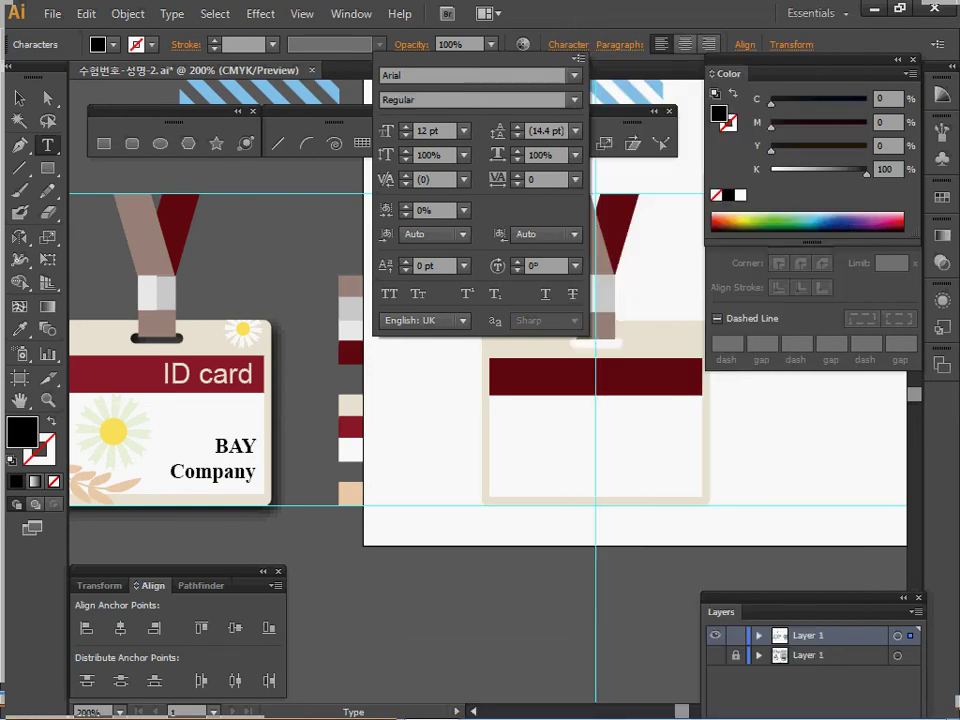
pyautogui.click(406, 127)
pyautogui.click(406, 127)
pyautogui.click(405, 126)
pyautogui.press('Escape')
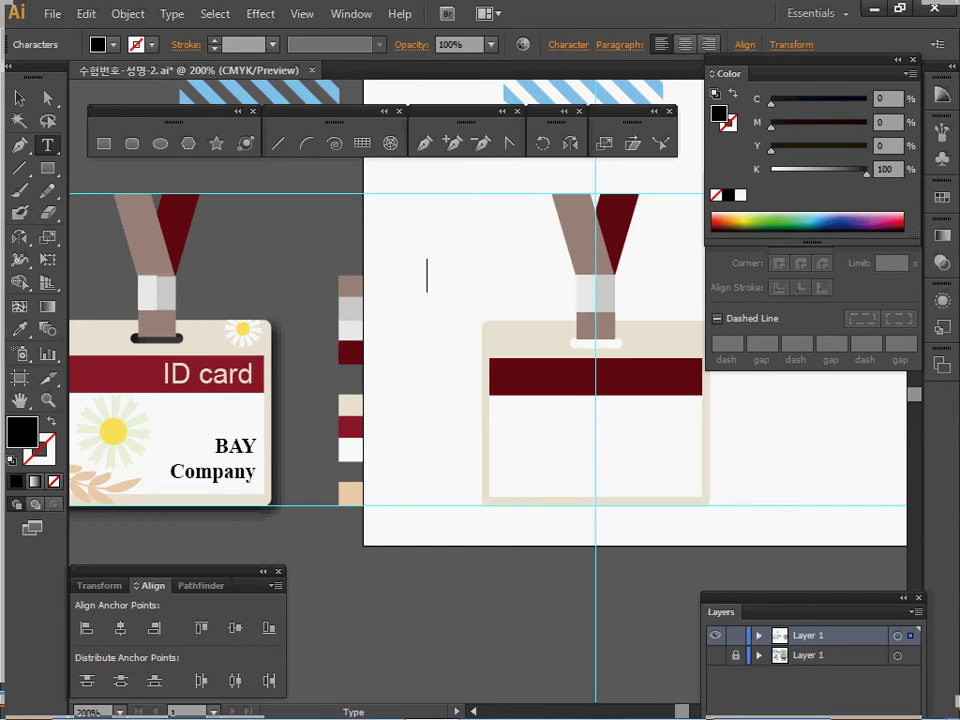
# Enter the text "ID card" at the insertion point, using Latin letters instead of Korean input
pyautogui.write('ㅑㅇ')
pyautogui.press('BackSpace')
pyautogui.press('BackSpace')
pyautogui.write('ID ')
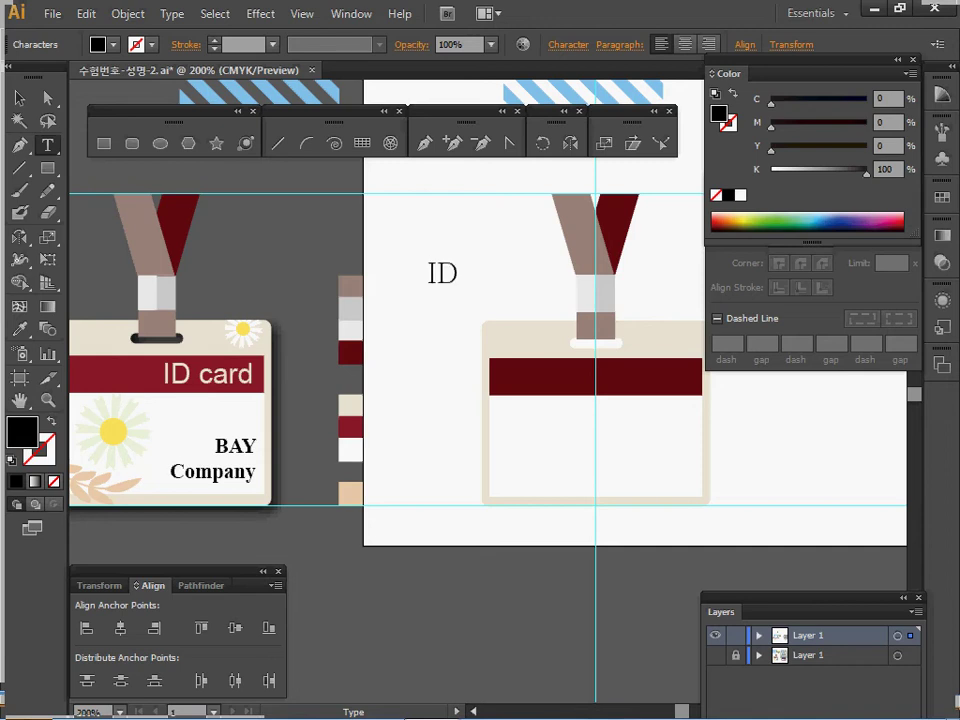
pyautogui.write('card')
# Apply the Arial Regular font to the whole "ID card" text and select it as an object
pyautogui.doubleClick(448, 272)
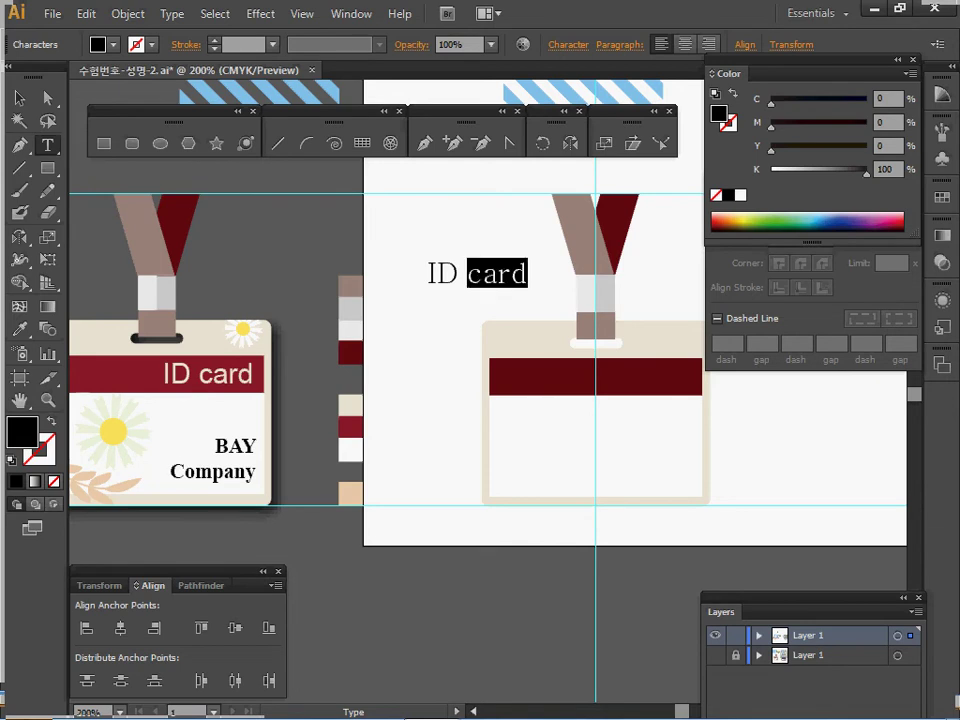
pyautogui.hotkey('ctrl', 'a')
pyautogui.click(568, 44)
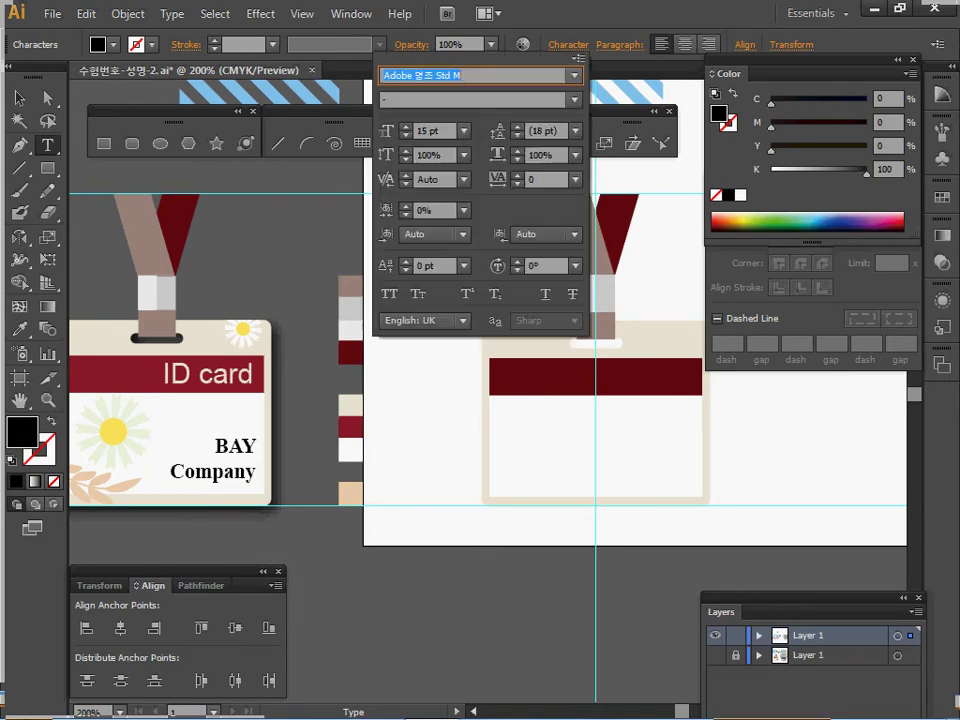
pyautogui.click(562, 75)
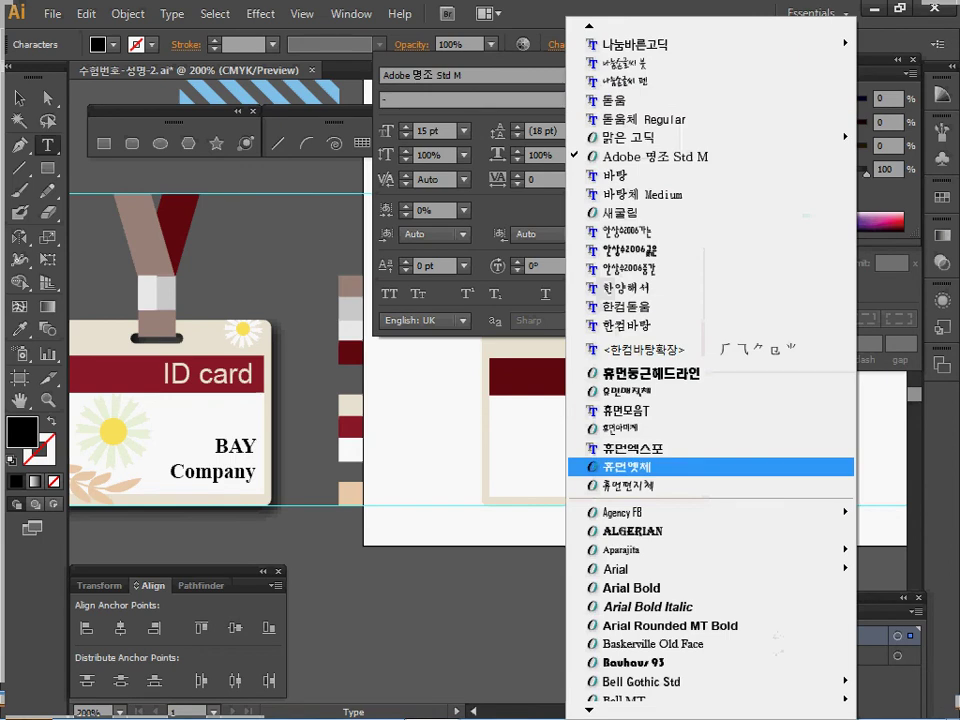
pyautogui.moveTo(618, 569)
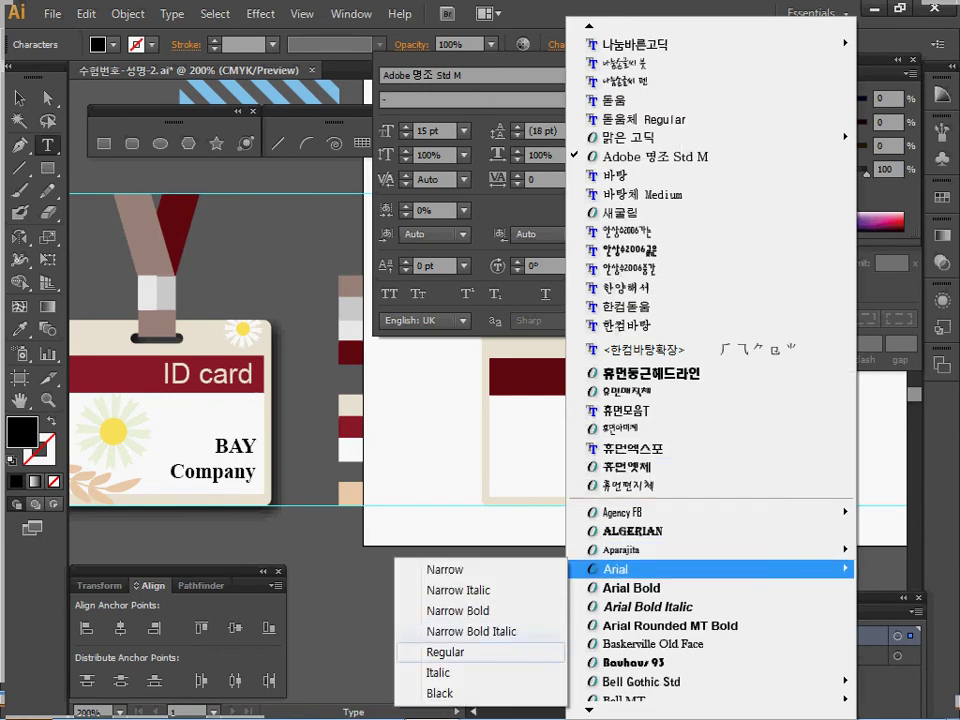
pyautogui.click(445, 651)
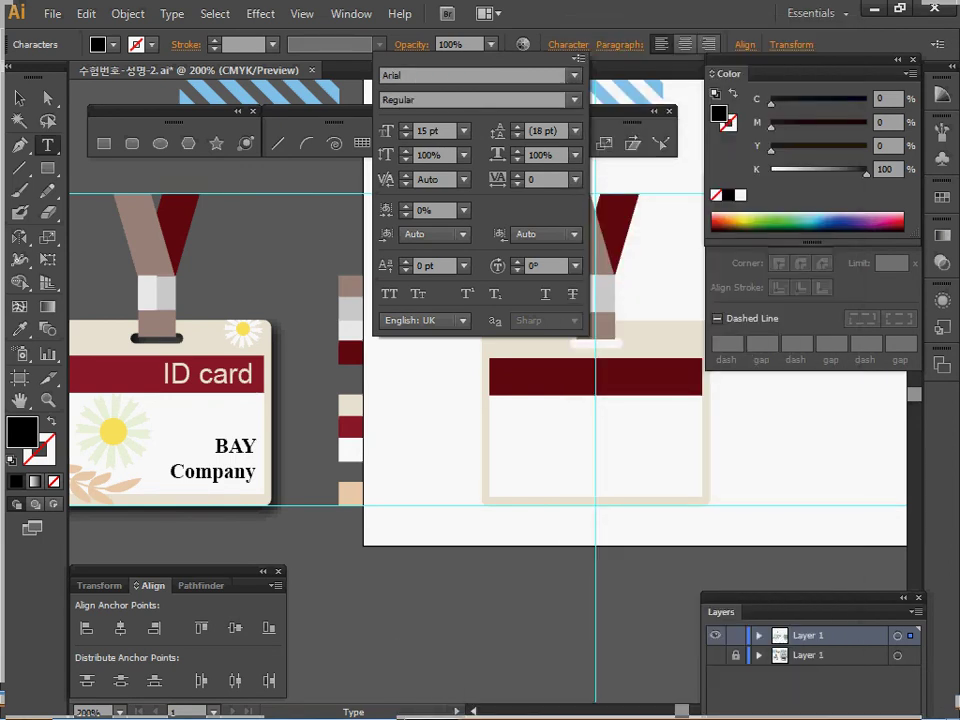
pyautogui.click(660, 143)
pyautogui.keyDown('ctrl'); pyautogui.click(471, 274); pyautogui.keyUp('ctrl')
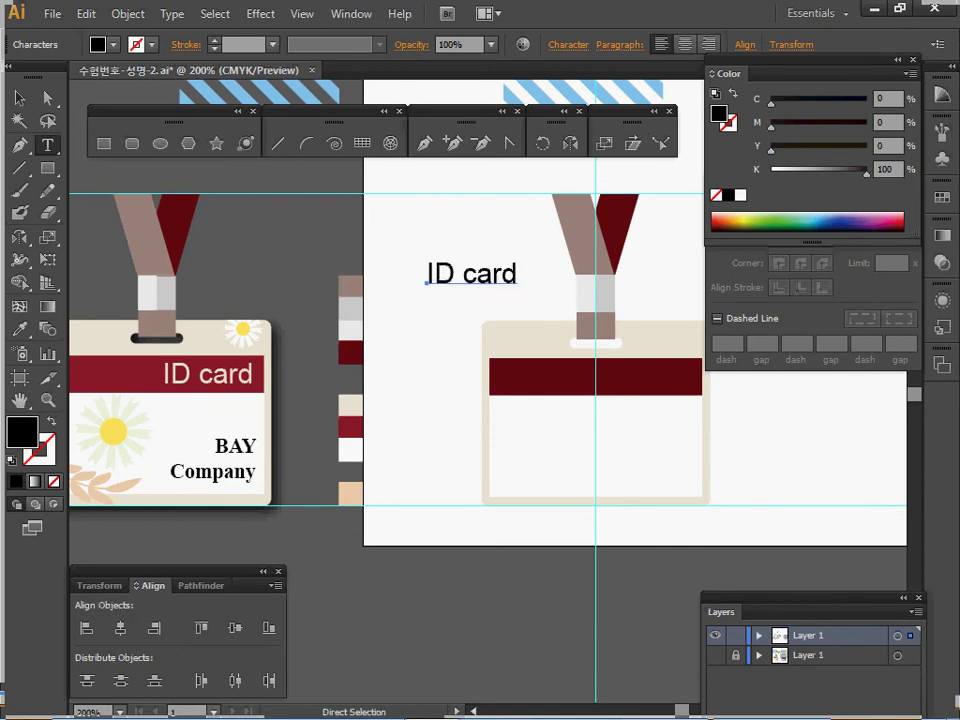
# Fill the whole "ID card" text with white and move it onto the dark red band of the new badge
pyautogui.hotkey('ctrl', 'a')
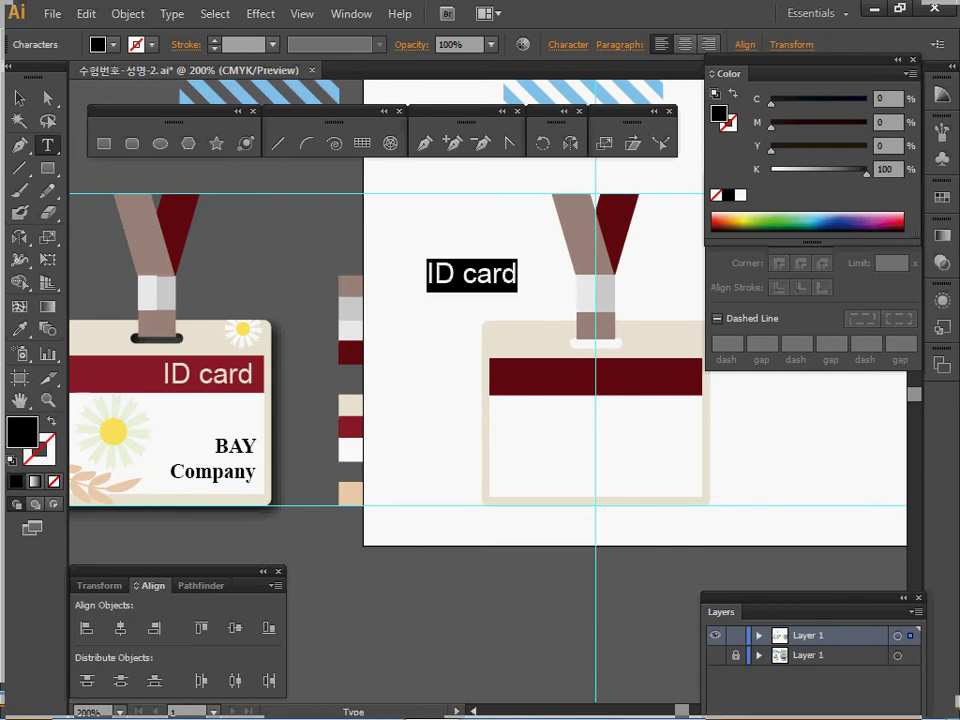
pyautogui.click(740, 195)
pyautogui.moveTo(472, 276); pyautogui.dragTo(604, 379)
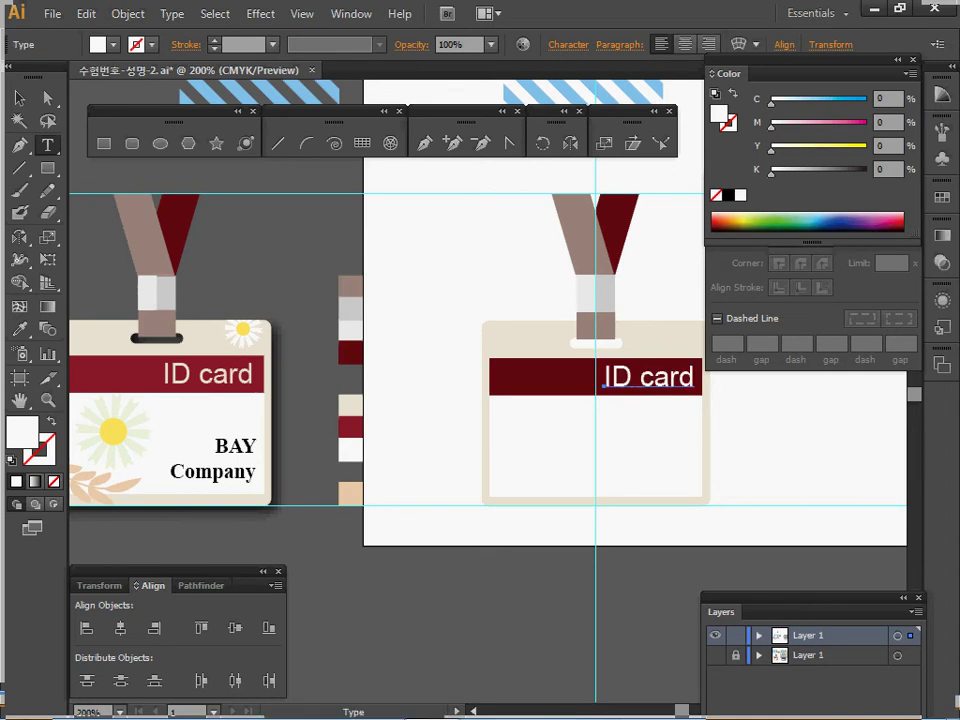
pyautogui.hotkey('ctrl', 'shift', 'a')
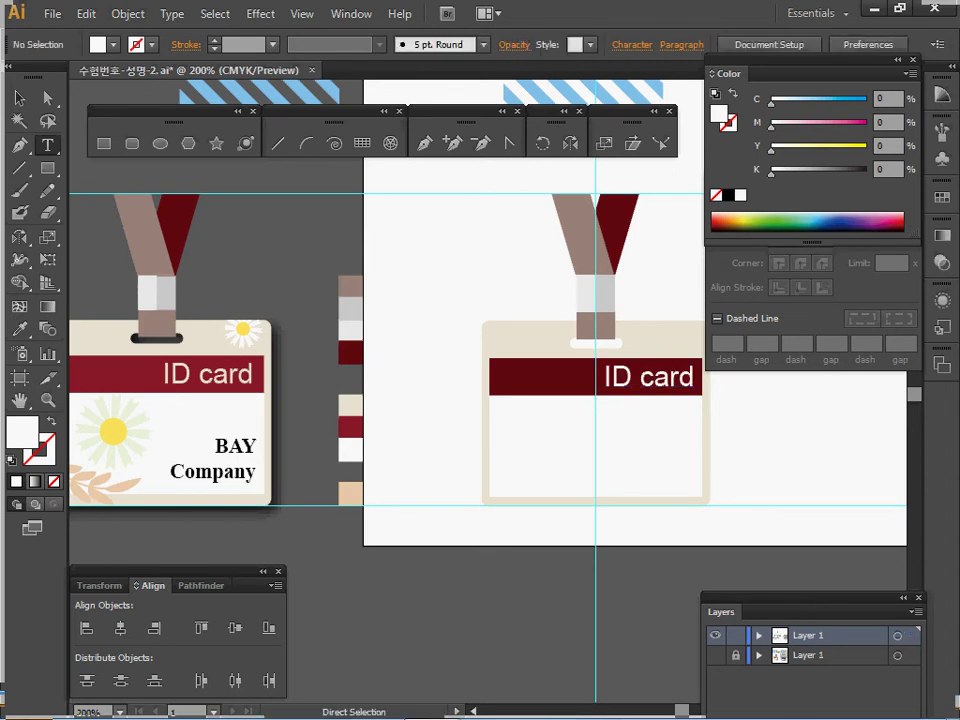
# Copy the "BAY Company" text from the reference badge and place it in the lower right area of the new badge
pyautogui.keyDown('ctrl'); pyautogui.click(220, 470); pyautogui.keyUp('ctrl')
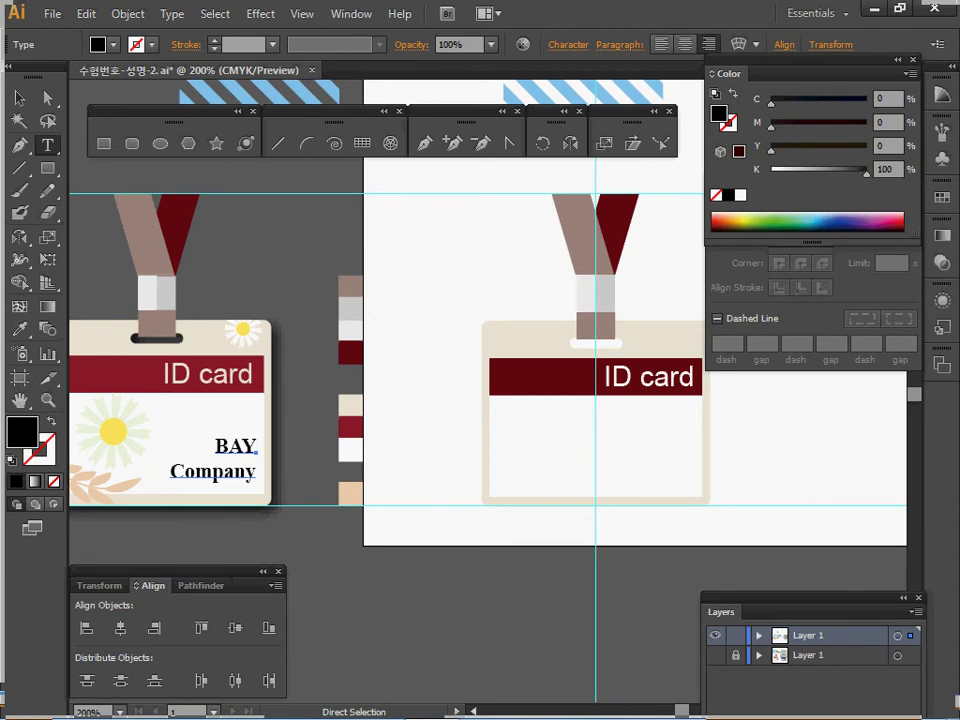
pyautogui.hotkey('ctrl', 'v')
pyautogui.moveTo(527, 382); pyautogui.dragTo(690, 454)
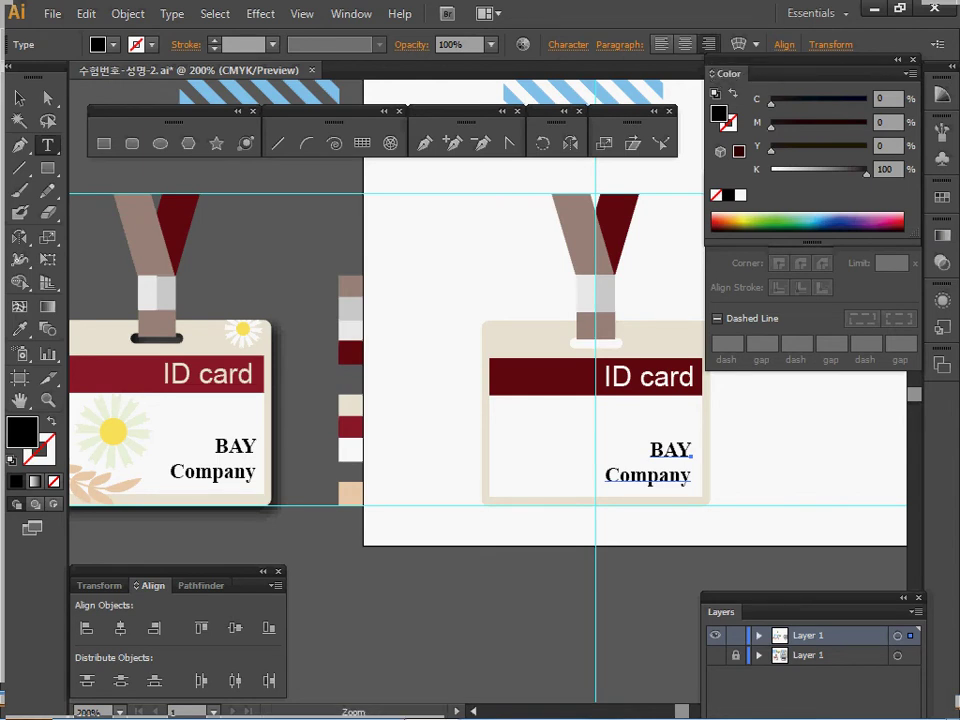
# Duplicate the daisy and the large leaf branch beside the striped square, and move the copies onto the new badge's lower left corner
pyautogui.keyDown('ctrl'); pyautogui.keyDown('alt'); pyautogui.click(580, 415); pyautogui.keyUp('alt'); pyautogui.keyUp('ctrl')
pyautogui.moveTo(580, 415); pyautogui.dragTo(607, 482)
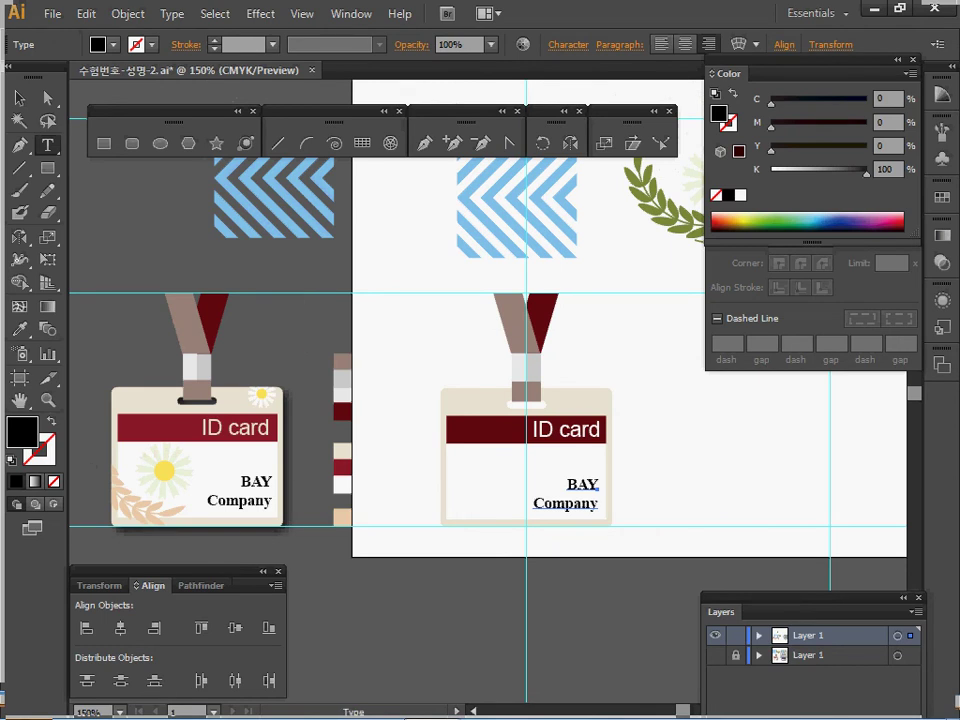
pyautogui.press('space')
pyautogui.moveTo(607, 482); pyautogui.dragTo(474, 559)
pyautogui.click(20, 98)
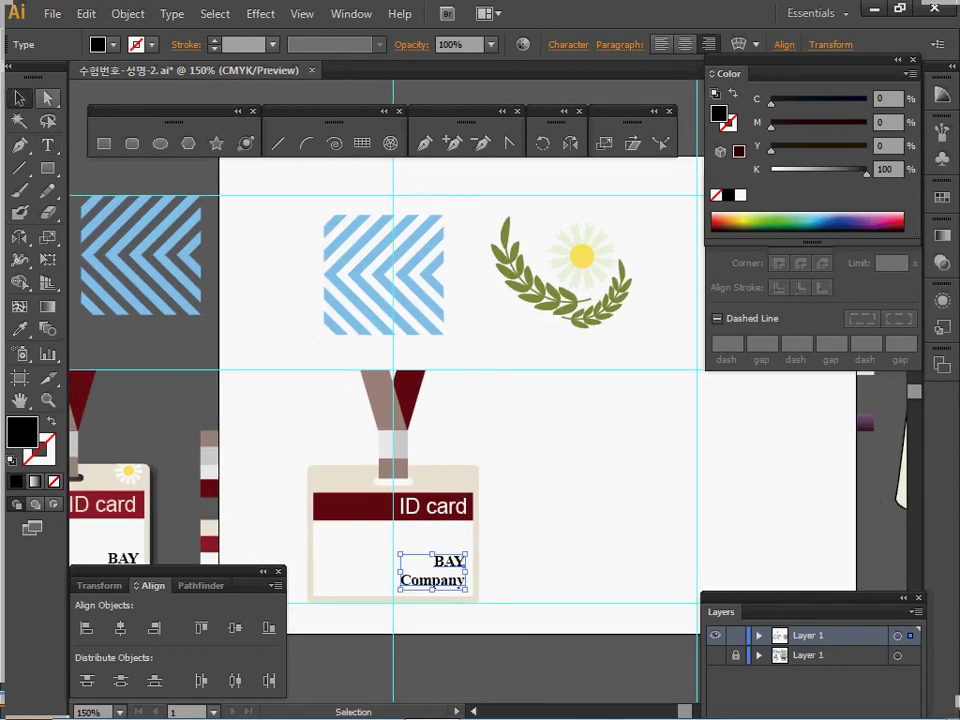
pyautogui.moveTo(518, 190); pyautogui.dragTo(582, 293)
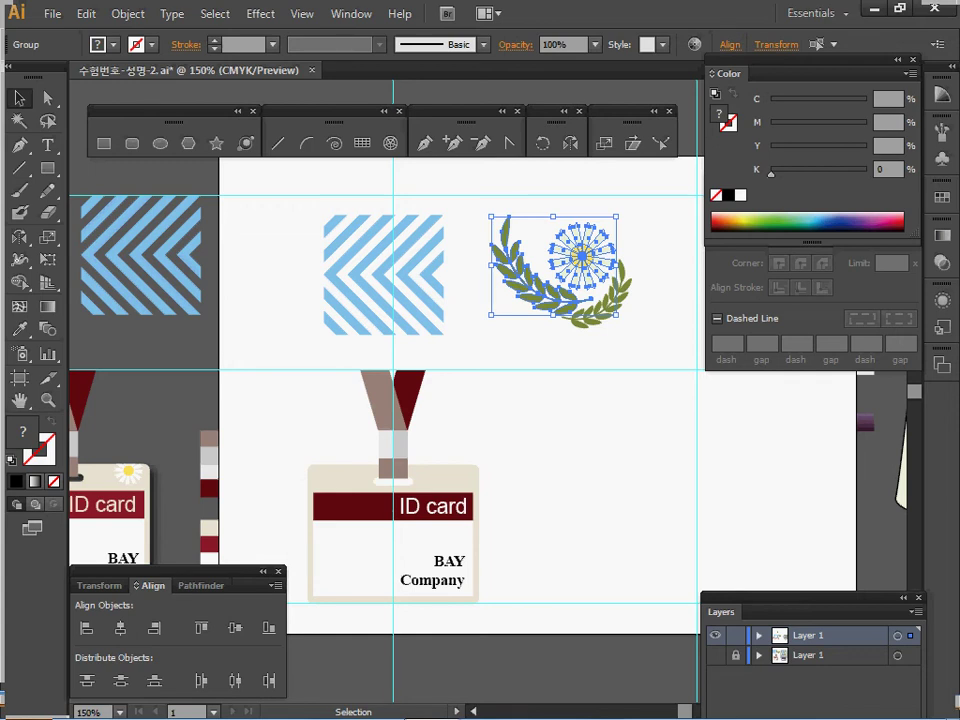
pyautogui.hotkey('ctrl', 'c')
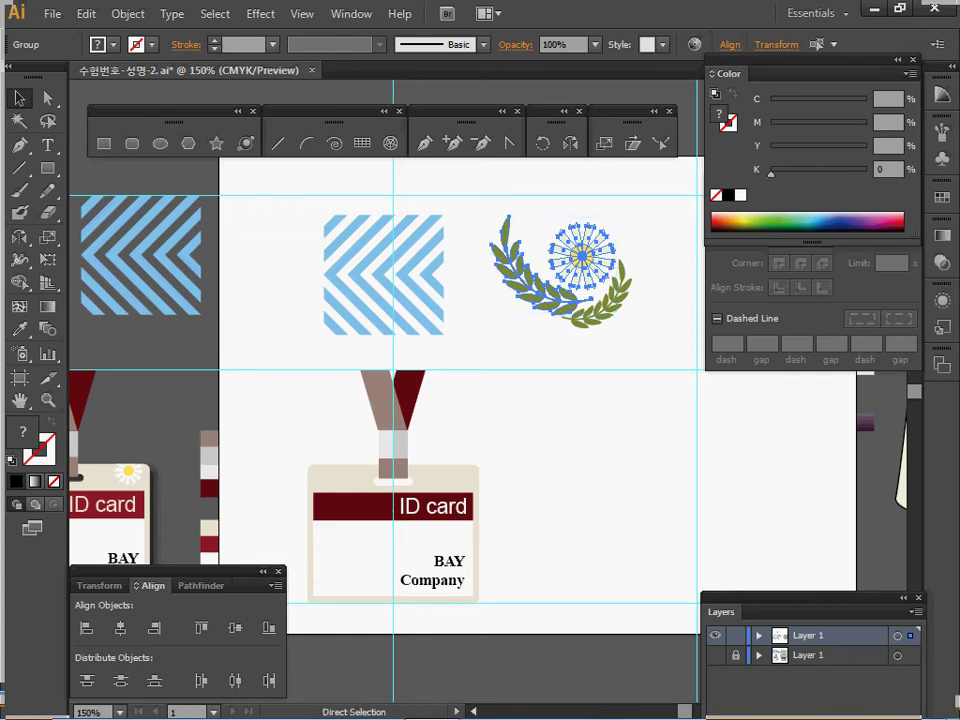
pyautogui.hotkey('ctrl', 'v')
pyautogui.press('space')
pyautogui.moveTo(505, 454); pyautogui.dragTo(610, 268)
pyautogui.hotkey('ctrl', 's')
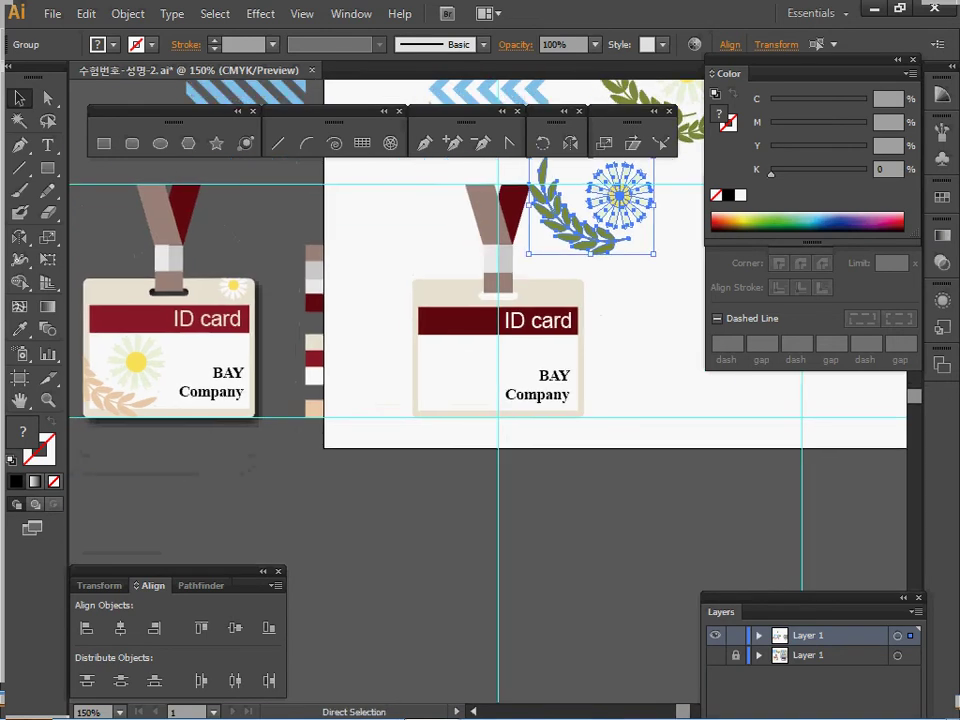
pyautogui.moveTo(619, 196); pyautogui.dragTo(459, 373)
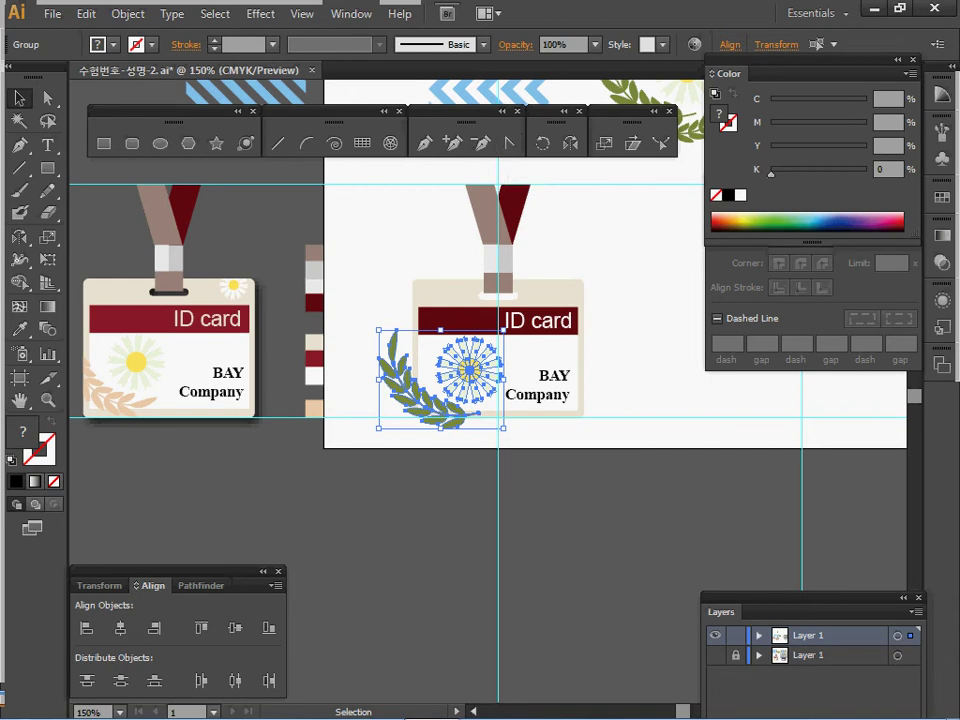
# Reflect the copied daisy and leaf branch about an axis angled at 50°
pyautogui.click(570, 143)
pyautogui.doubleClick(570, 143)
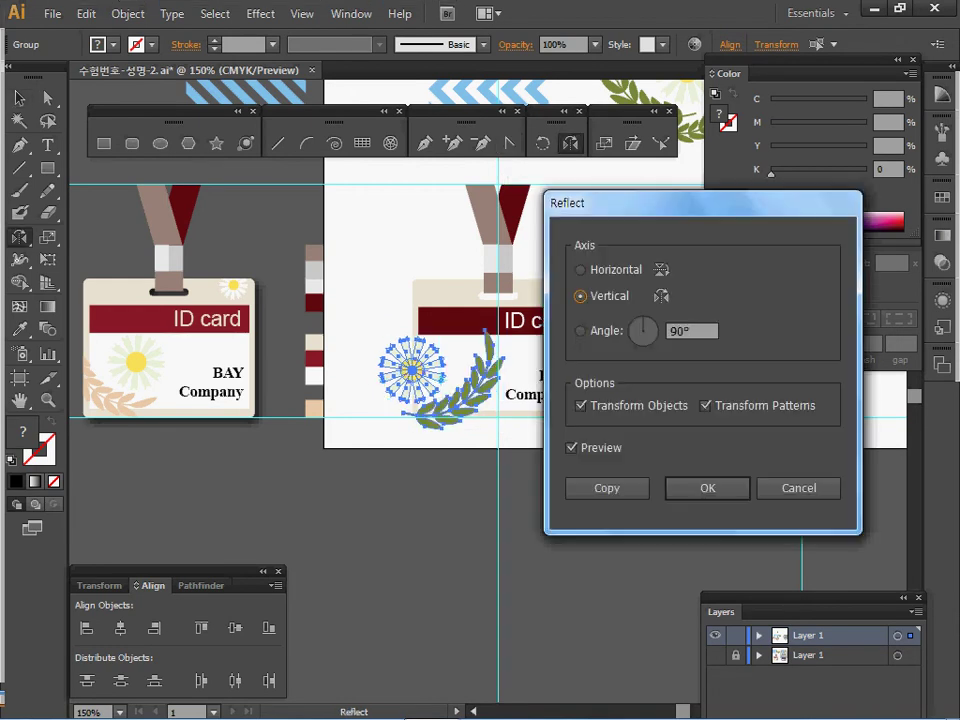
pyautogui.press('Tab')
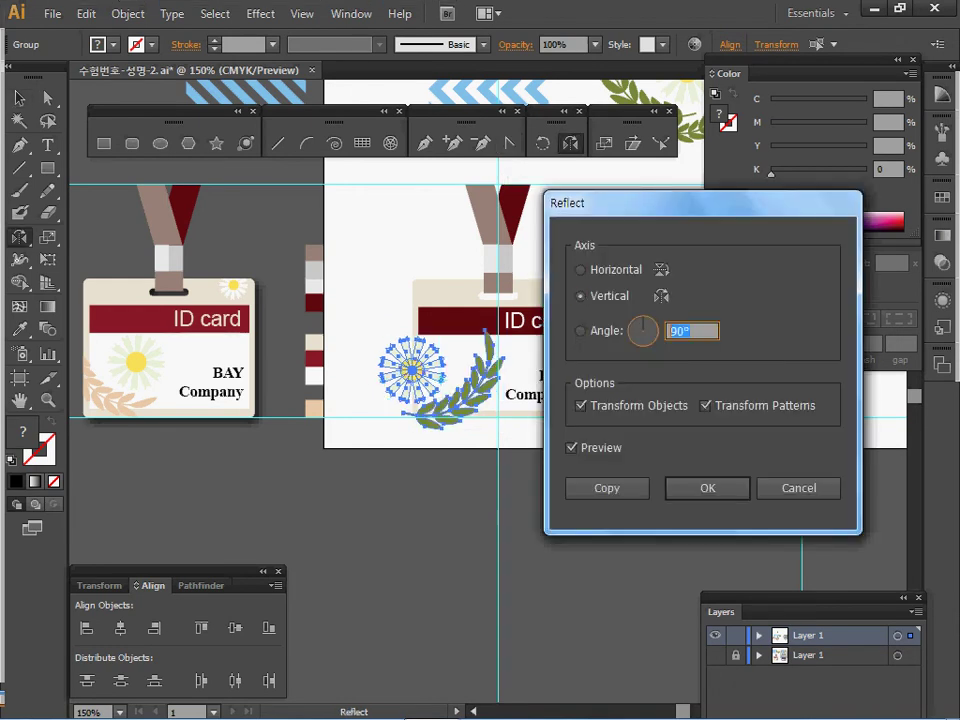
pyautogui.write('50')
pyautogui.press('Return')
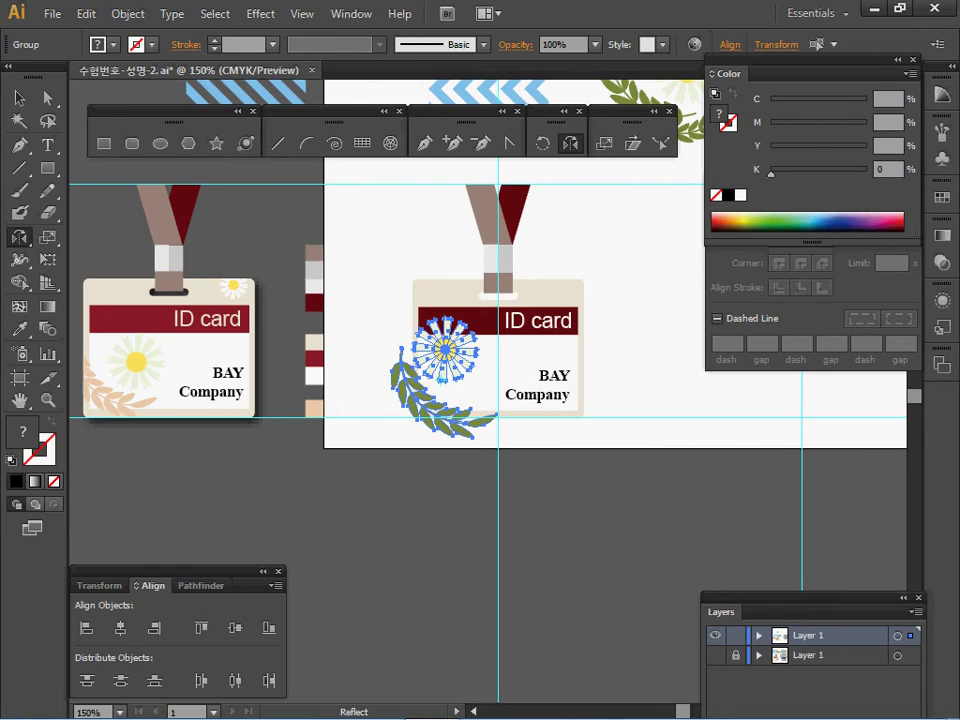
# Scale the copied daisy and branch uniformly to 85% and shift them slightly down on the badge
pyautogui.doubleClick(604, 143)
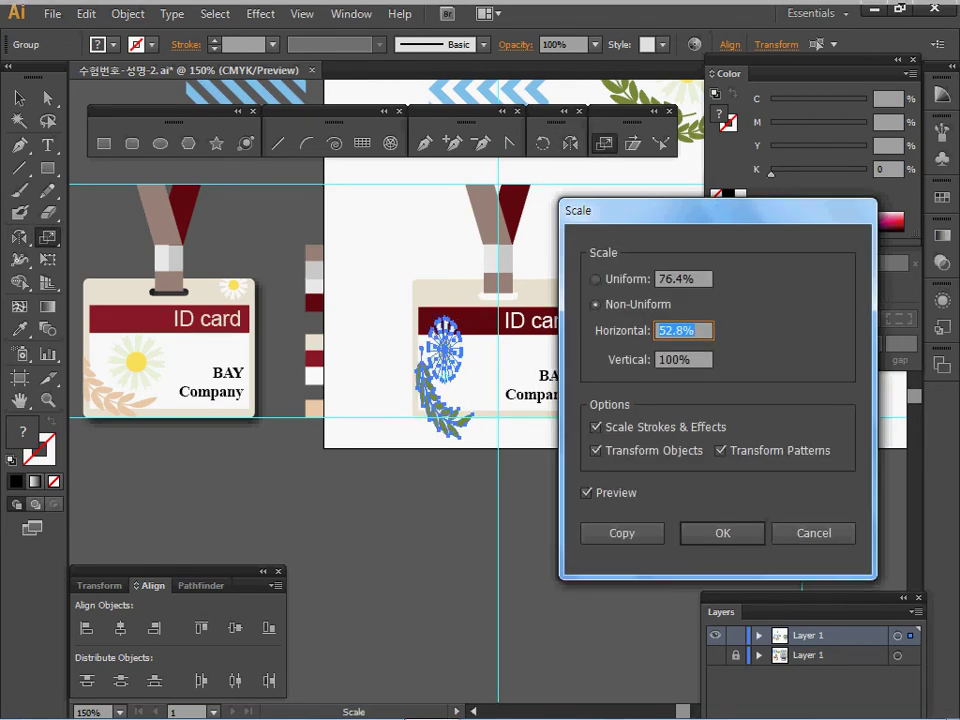
pyautogui.write('85')
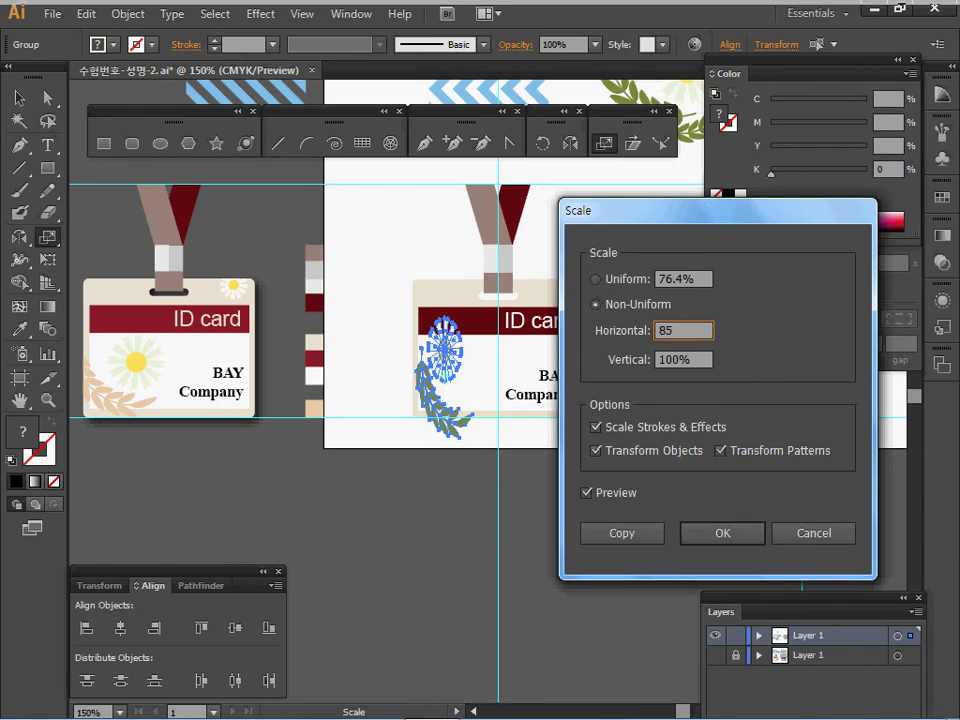
pyautogui.hotkey('shift', 'Tab')
pyautogui.hotkey('shift', 'Tab')
pyautogui.write('85')
pyautogui.press('Return')
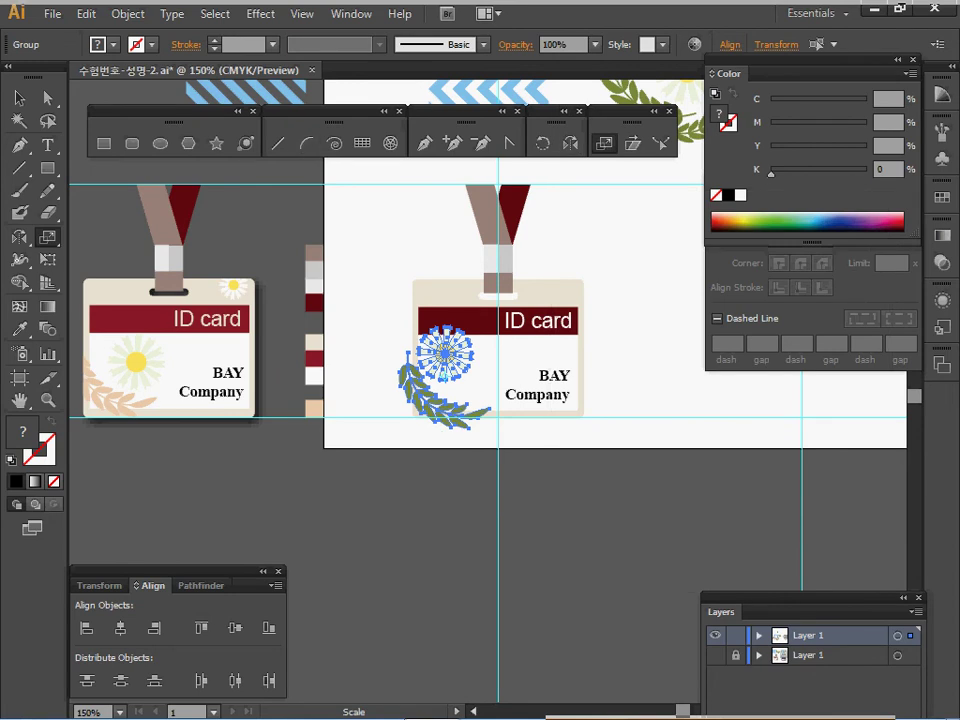
pyautogui.press('v')
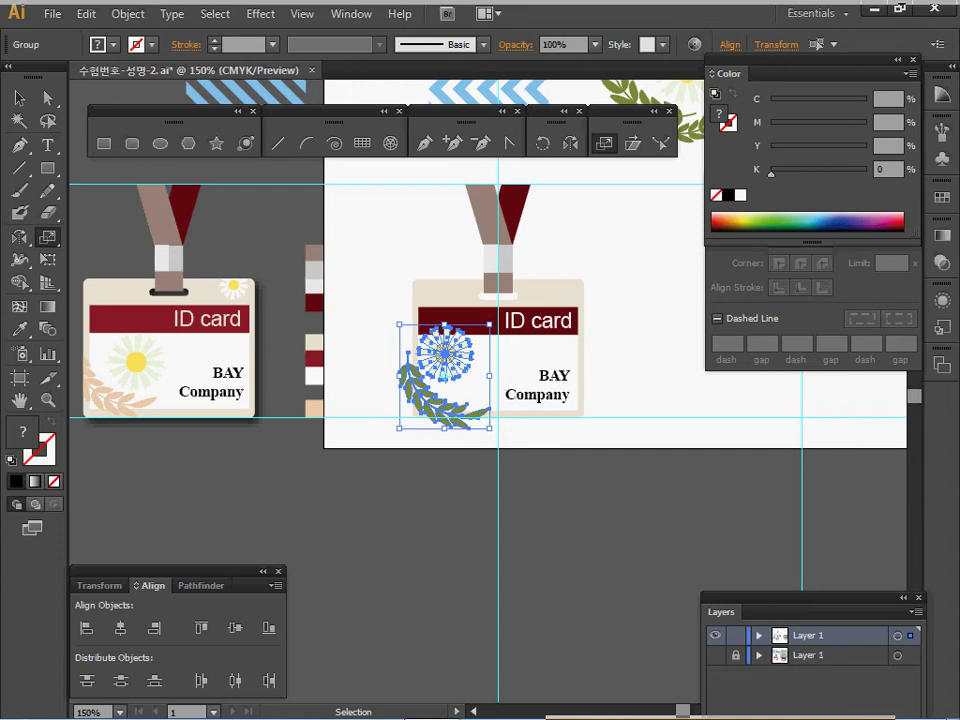
pyautogui.moveTo(445, 353); pyautogui.dragTo(443, 367)
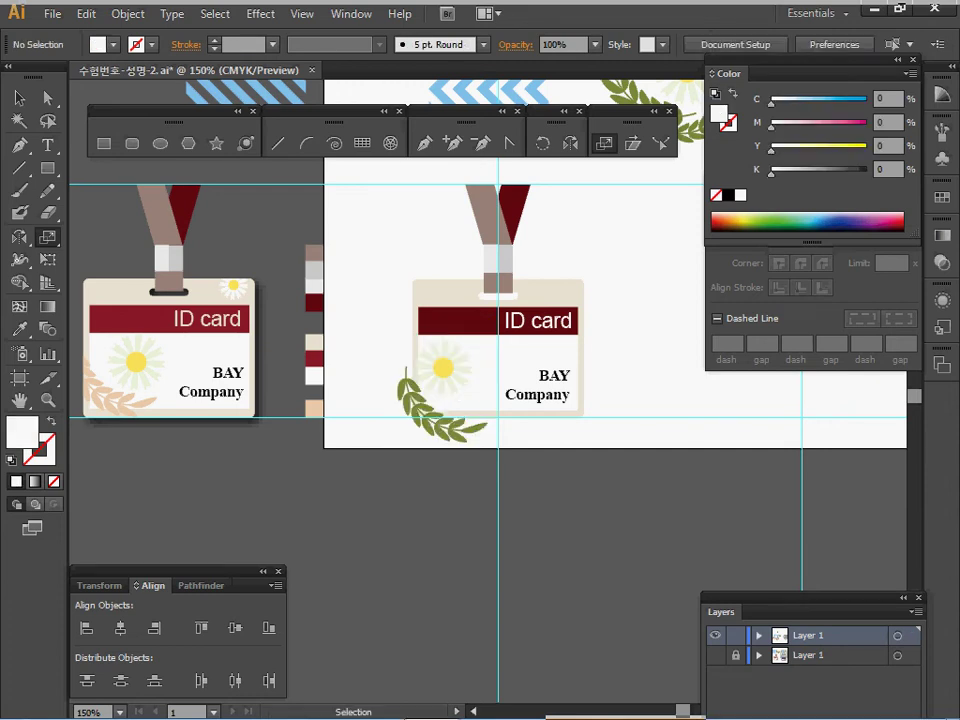
# Isolate the copied leaf branch and recolor all its leaves with the peach fill sampled from the reference badge's branch
pyautogui.doubleClick(430, 415)
pyautogui.click(441, 432)
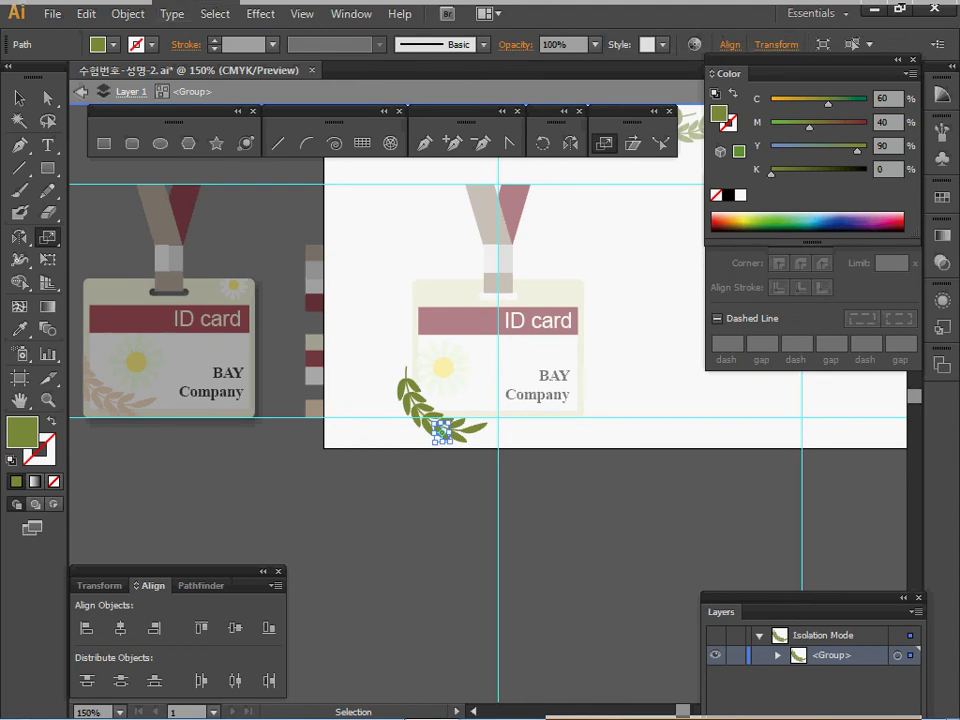
pyautogui.hotkey('ctrl', 'a')
pyautogui.press('s')
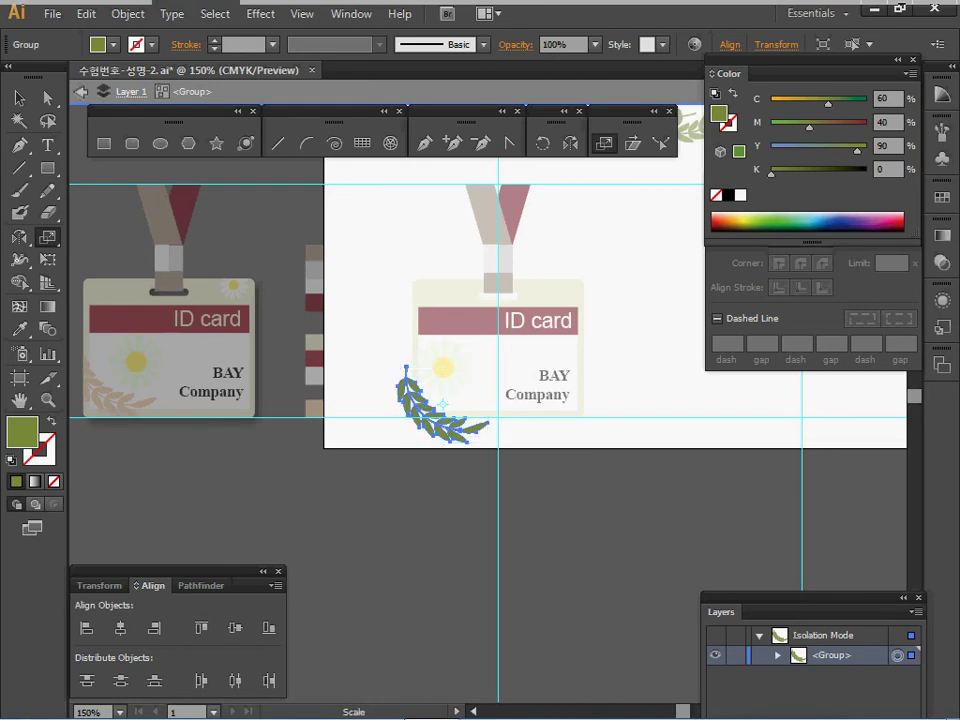
pyautogui.press('i')
pyautogui.click(122, 401)
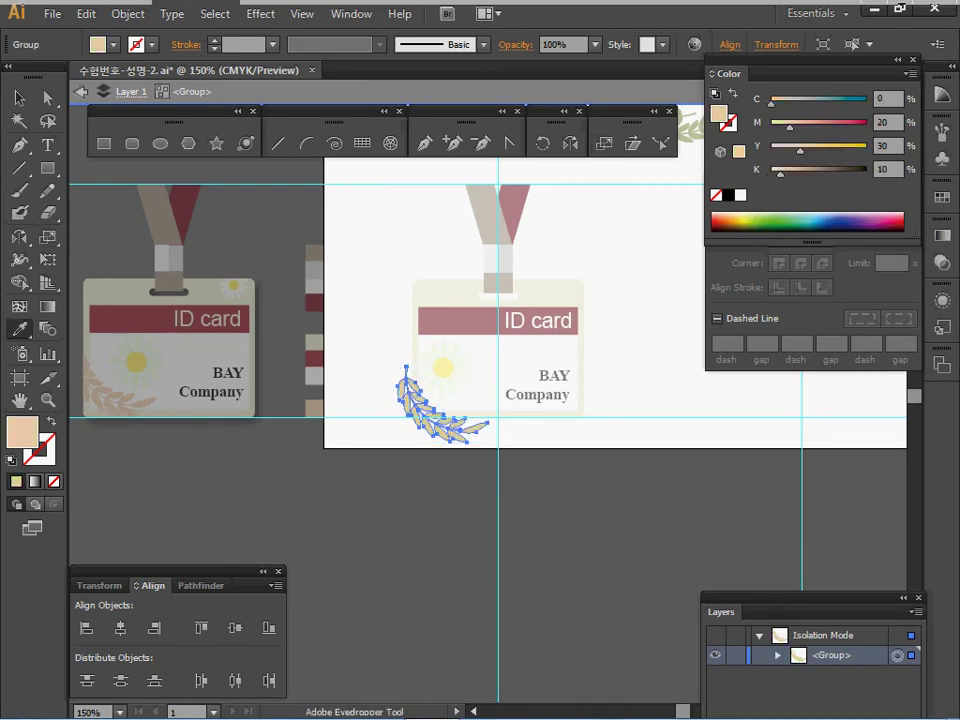
pyautogui.press('Escape')
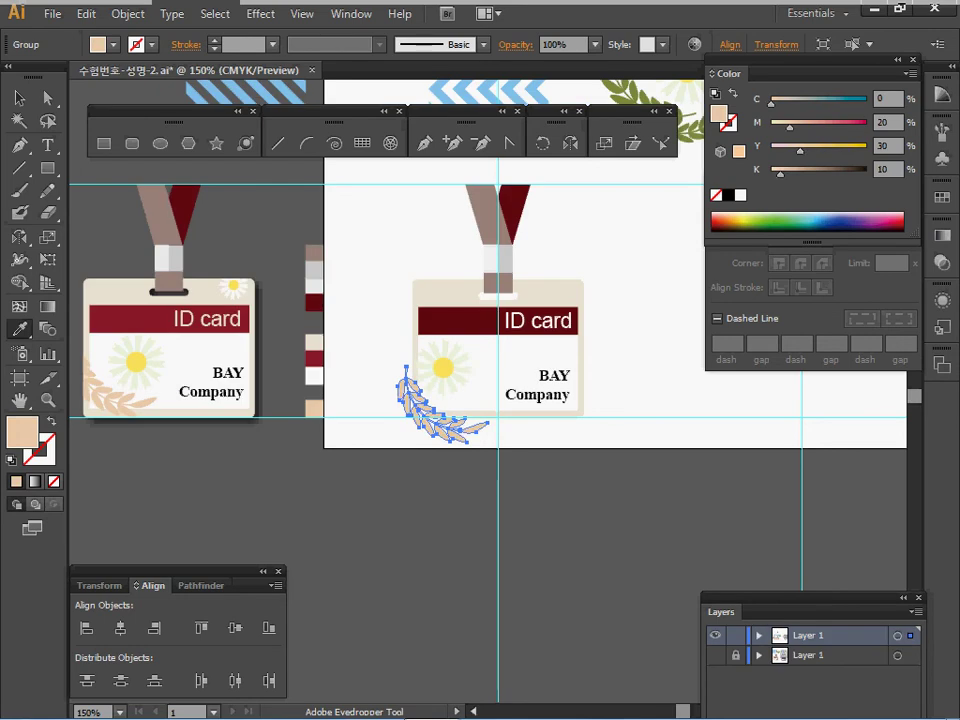
pyautogui.press('v')
pyautogui.hotkey('ctrl', 'shift', 'a')
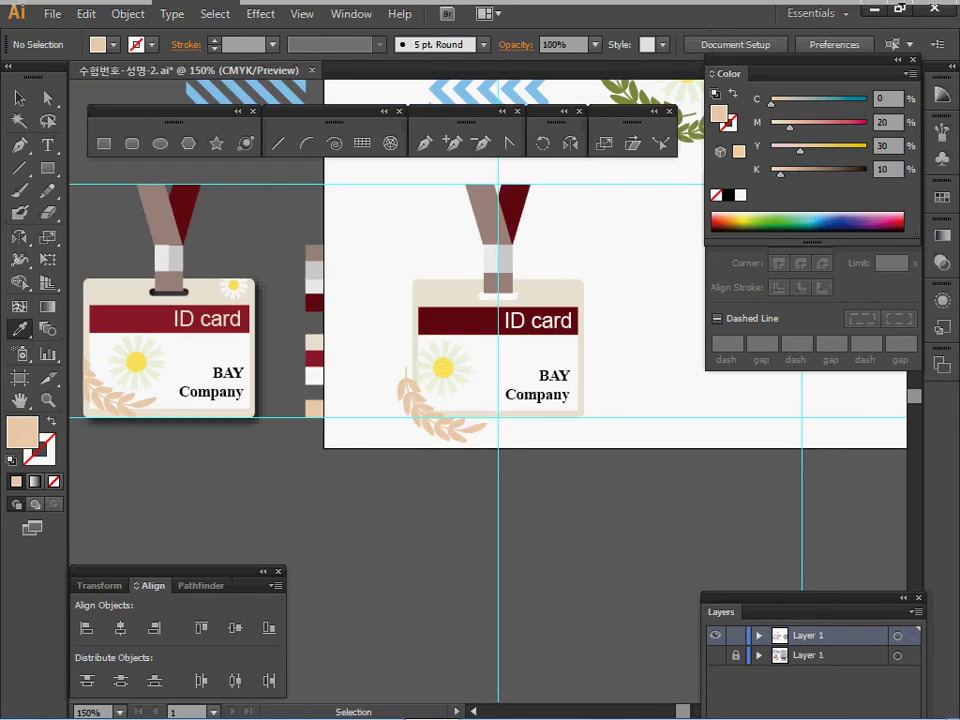
# Reposition the daisy and peach branch to match the reference, with the daisy below the red band and the branch overlapping the corner
pyautogui.keyDown('ctrl'); pyautogui.click(443, 368); pyautogui.keyUp('ctrl')
pyautogui.keyDown('ctrl'); pyautogui.keyDown('shift'); pyautogui.click(426, 410); pyautogui.keyUp('shift'); pyautogui.keyUp('ctrl')
pyautogui.moveTo(426, 410); pyautogui.dragTo(426, 394)
pyautogui.moveTo(443, 352); pyautogui.dragTo(461, 362)
pyautogui.hotkey('ctrl', 'shift', 'a')
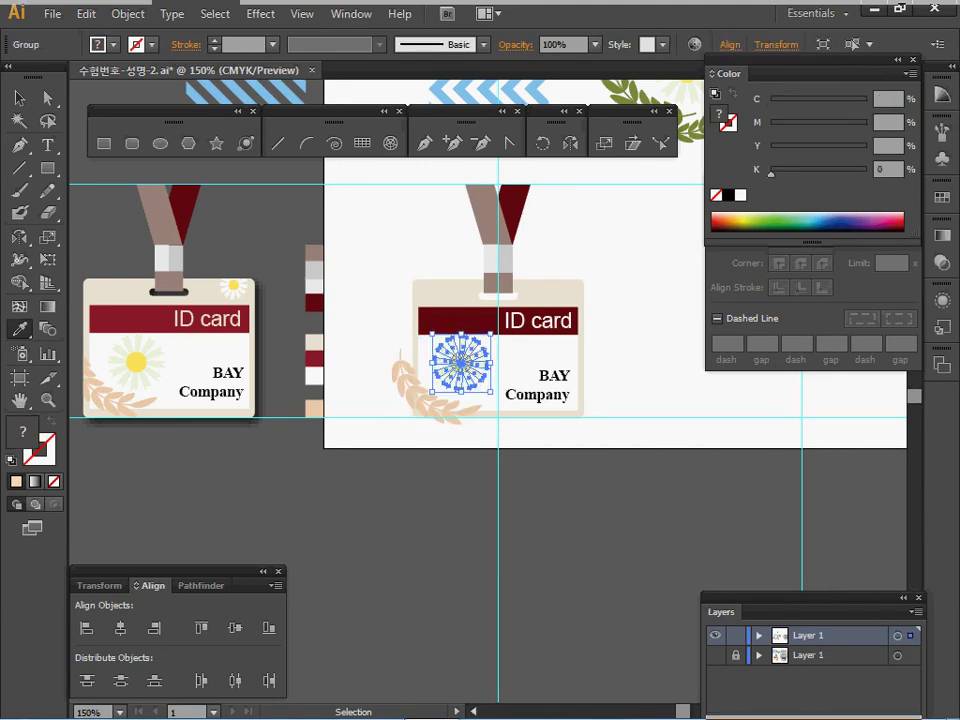
pyautogui.moveTo(430, 398); pyautogui.dragTo(435, 396)
pyautogui.keyDown('ctrl'); pyautogui.click(510, 515); pyautogui.keyUp('ctrl')
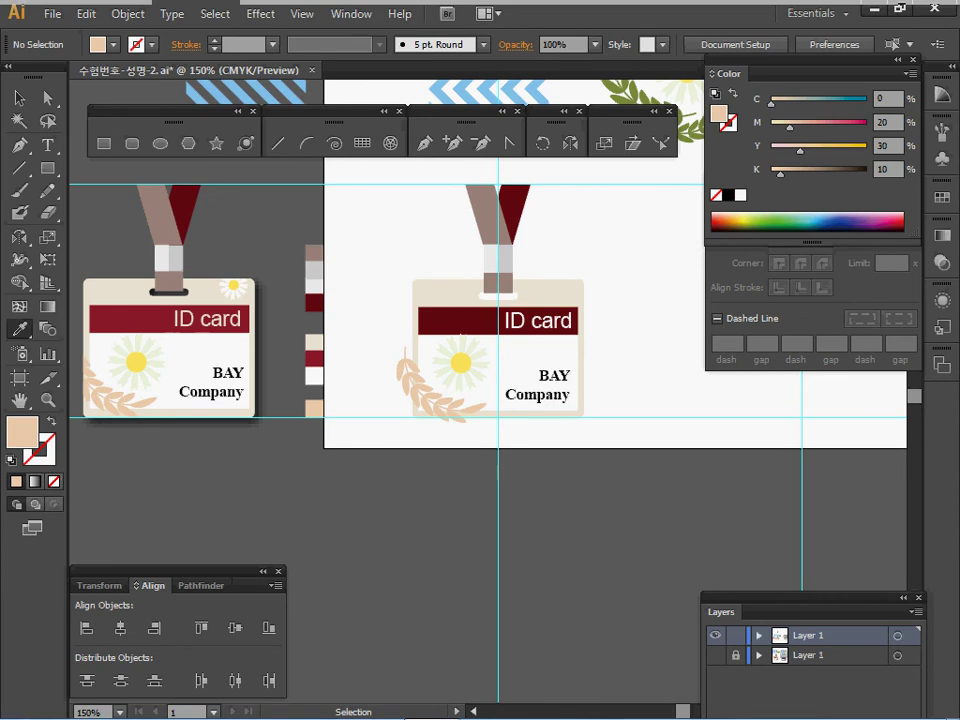
# Make a copy of the badge's daisy scaled uniformly to 50% and place it at the card's upper right corner
pyautogui.keyDown('ctrl'); pyautogui.click(461, 362); pyautogui.keyUp('ctrl')
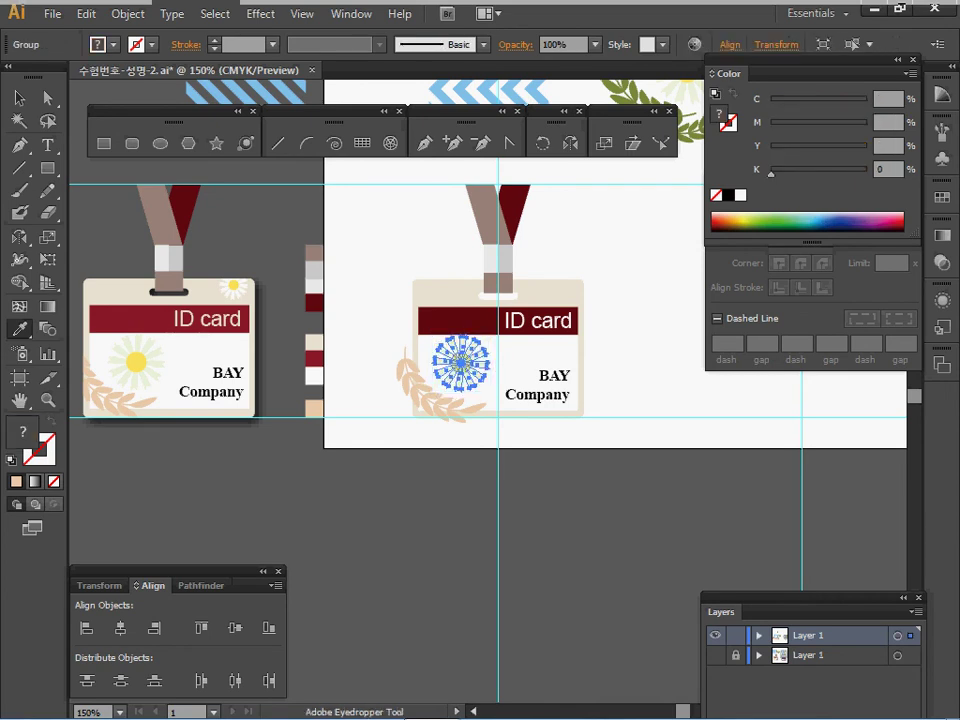
pyautogui.click(604, 143)
pyautogui.press('Return')
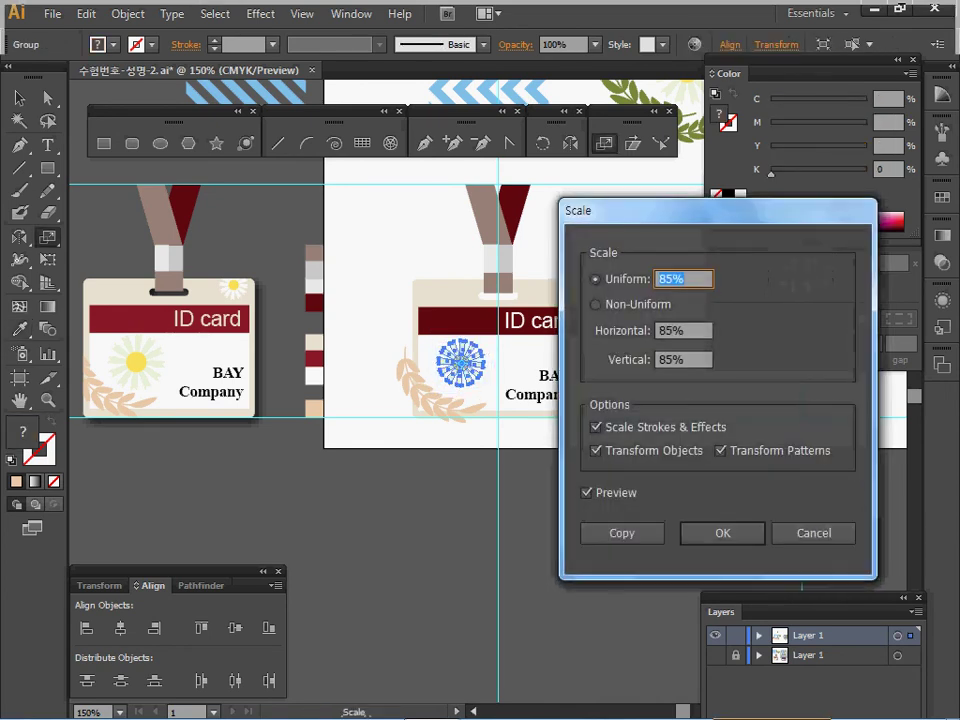
pyautogui.write('50')
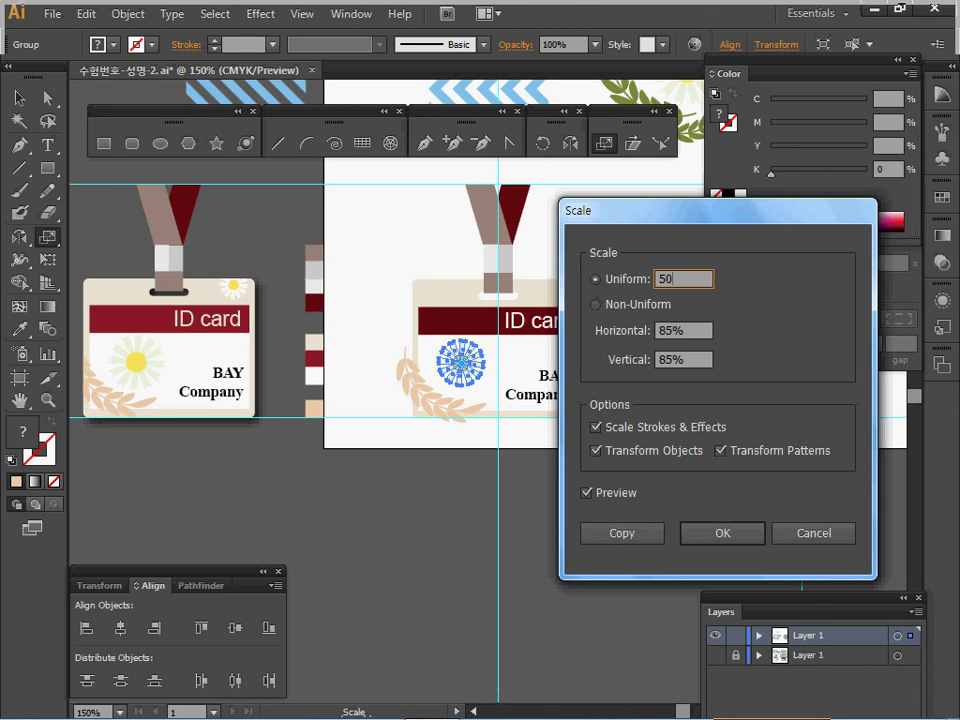
pyautogui.press('Tab')
pyautogui.press('Return')
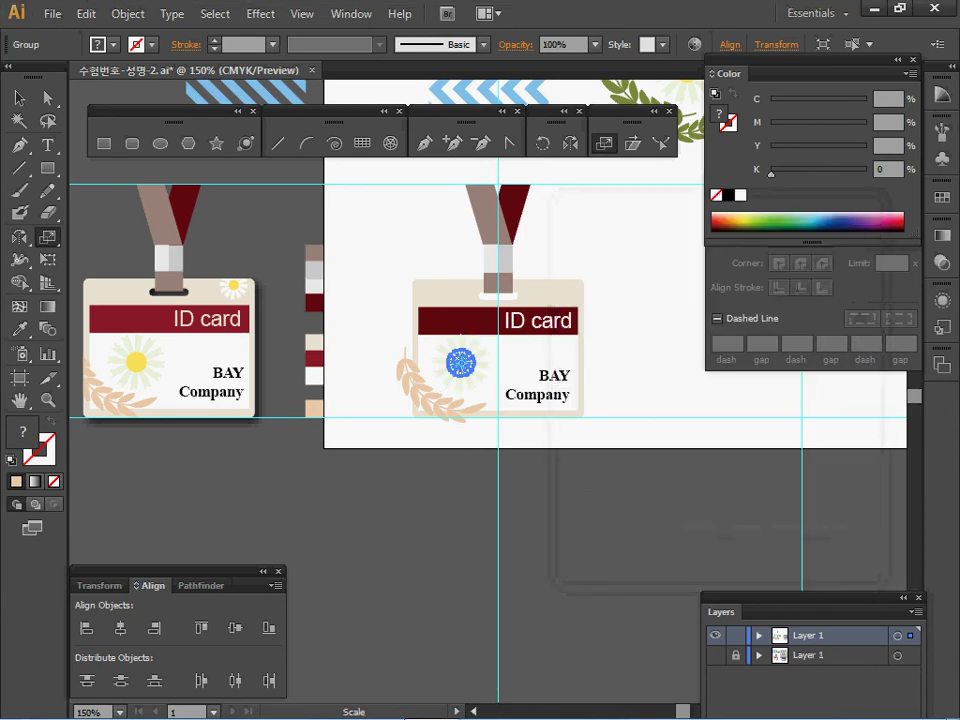
pyautogui.press('v')
pyautogui.moveTo(460, 362); pyautogui.dragTo(566, 289)
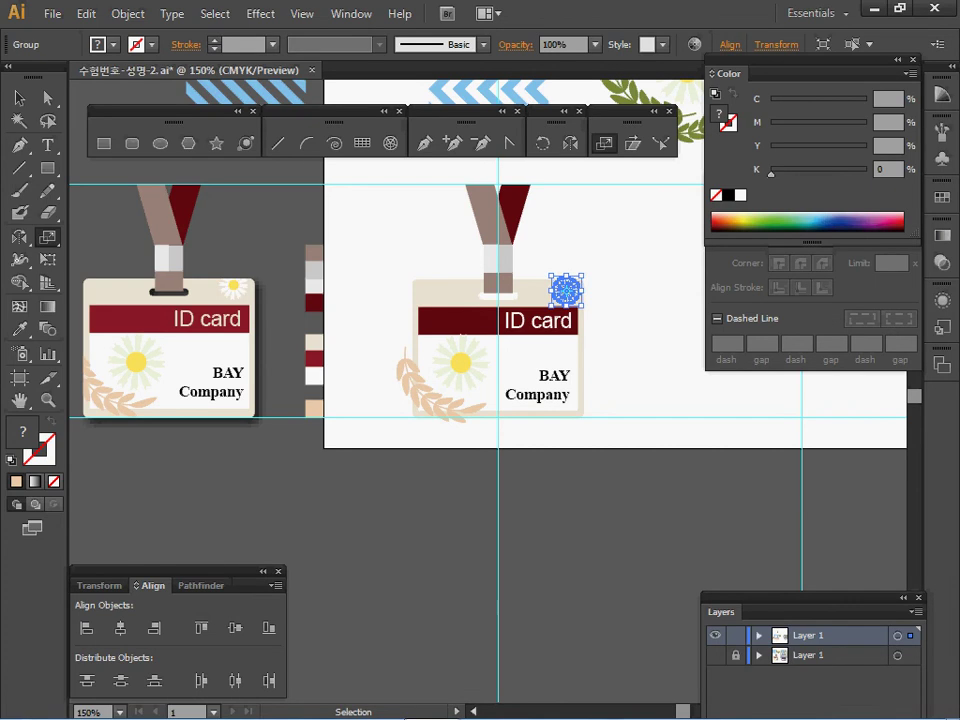
# Isolate the small daisy, select all its petals by their shared appearance, and fill them with white
pyautogui.keyDown('ctrl'); pyautogui.doubleClick(566, 290); pyautogui.keyUp('ctrl')
pyautogui.keyDown('ctrl'); pyautogui.click(597, 286); pyautogui.keyUp('ctrl')
pyautogui.keyDown('ctrl'); pyautogui.click(436, 425); pyautogui.keyUp('ctrl')
pyautogui.keyDown('ctrl'); pyautogui.click(430, 435); pyautogui.keyUp('ctrl')
pyautogui.keyDown('ctrl'); pyautogui.click(568, 407); pyautogui.keyUp('ctrl')
pyautogui.moveTo(568, 407); pyautogui.dragTo(549, 471)
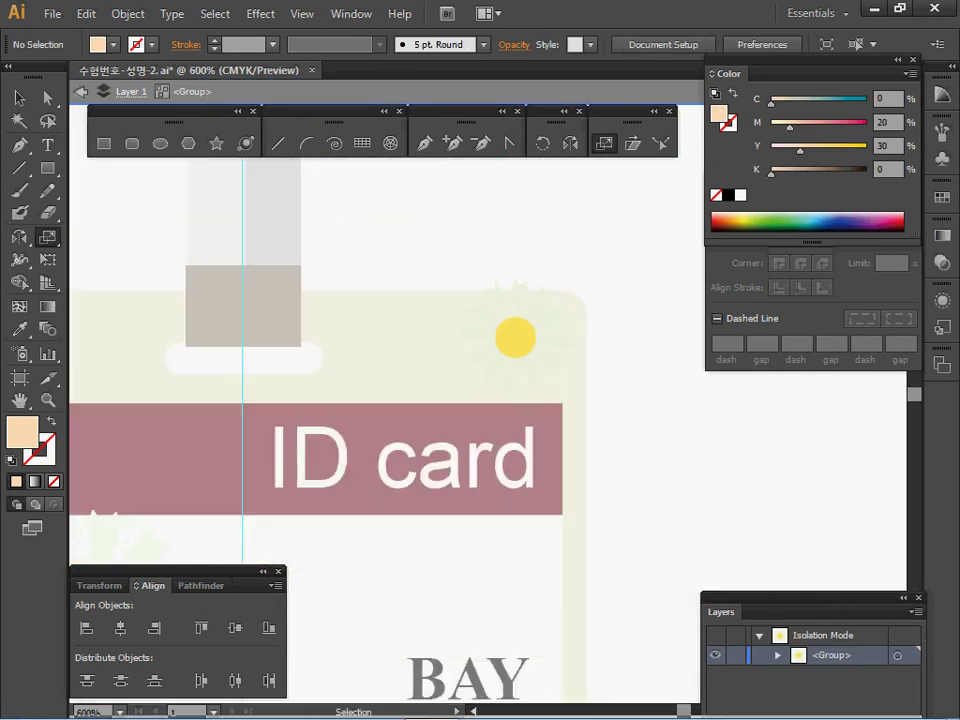
pyautogui.keyDown('ctrl'); pyautogui.click(520, 302); pyautogui.keyUp('ctrl')
pyautogui.click(215, 14)
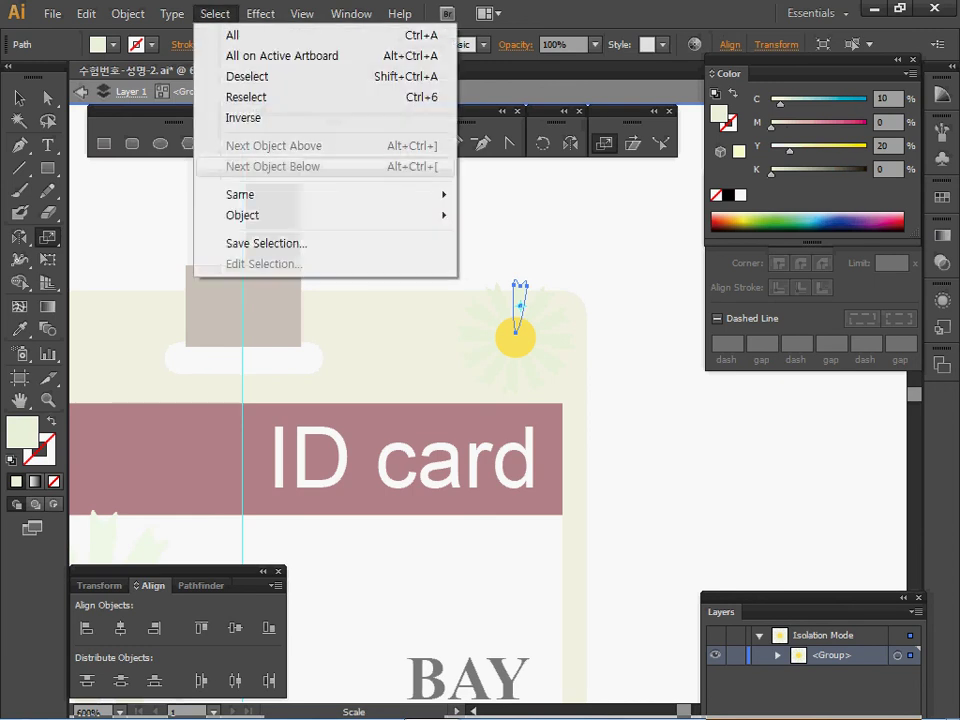
pyautogui.moveTo(300, 194)
pyautogui.click(516, 256)
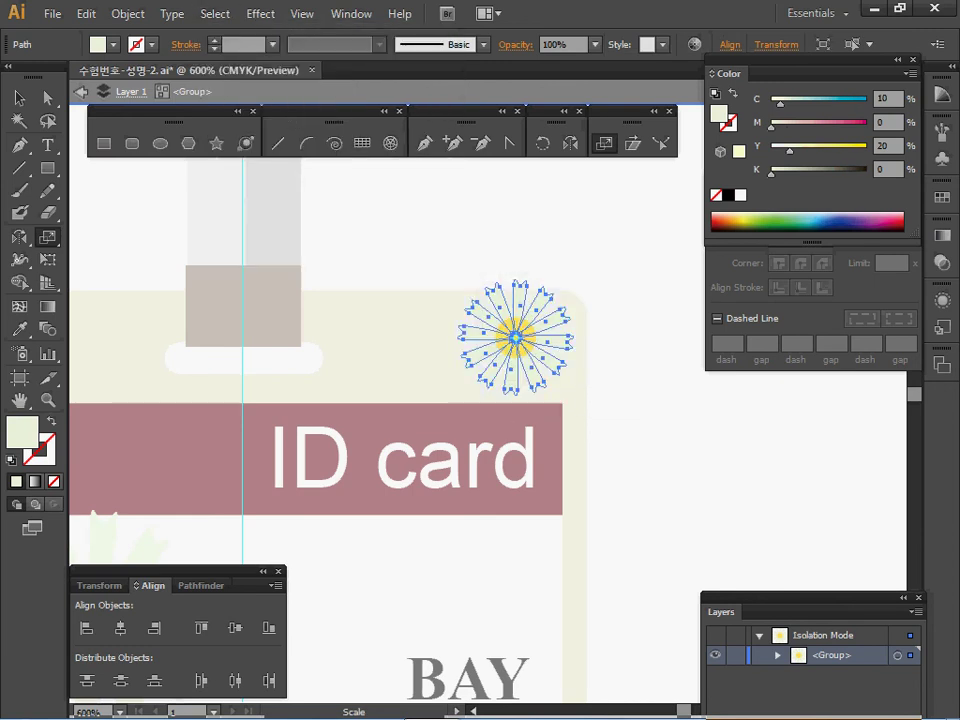
pyautogui.click(741, 195)
pyautogui.press('Escape')
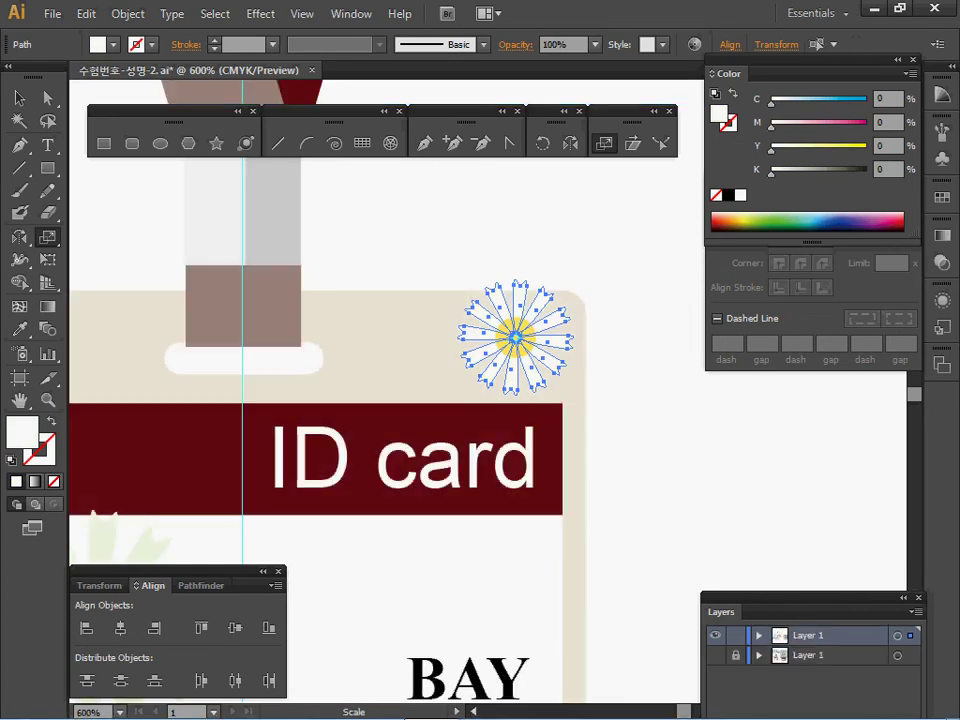
# Move the small white daisy up slightly so its petals extend past the card's upper edge, as in the reference
pyautogui.hotkey('ctrl', 'shift', 'a')
pyautogui.hotkey('ctrl', '-')
pyautogui.hotkey('ctrl', '-')
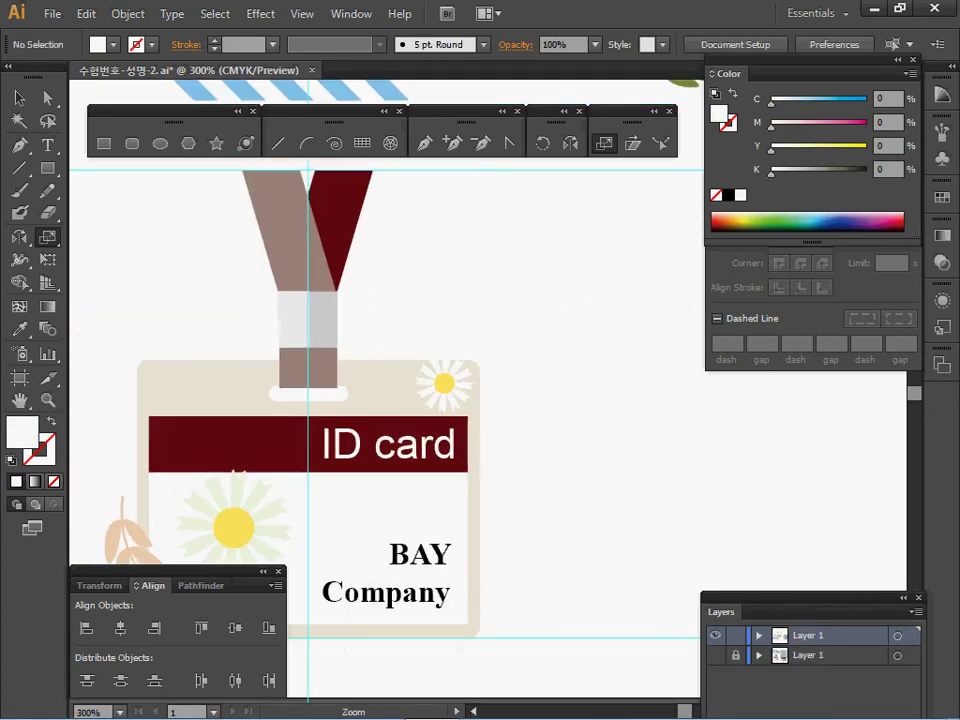
pyautogui.hotkey('ctrl', '-')
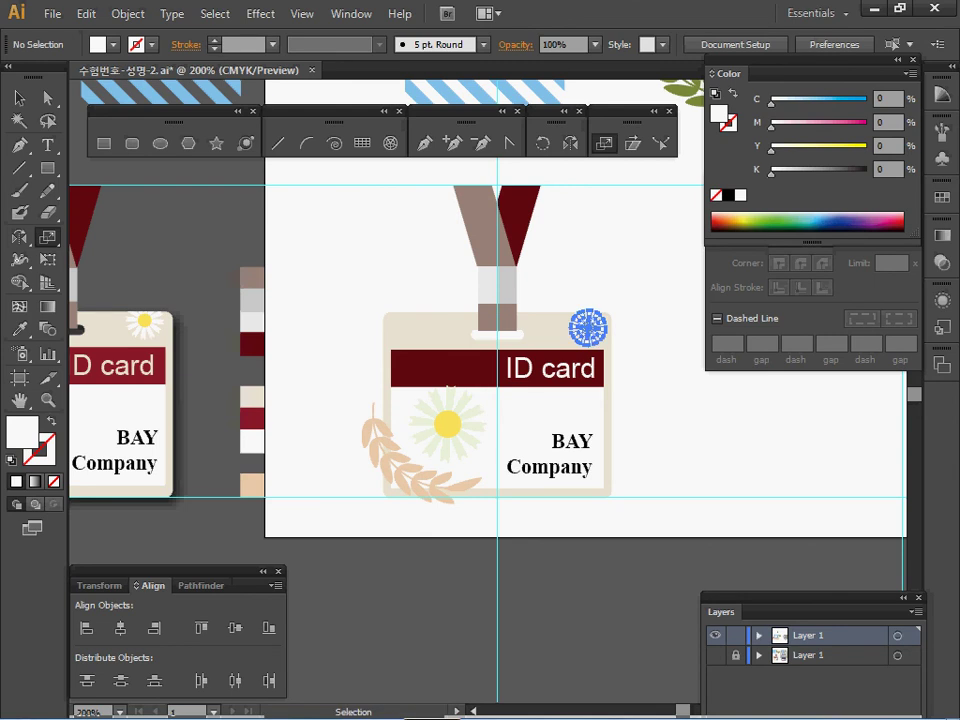
pyautogui.moveTo(588, 328); pyautogui.dragTo(588, 321)
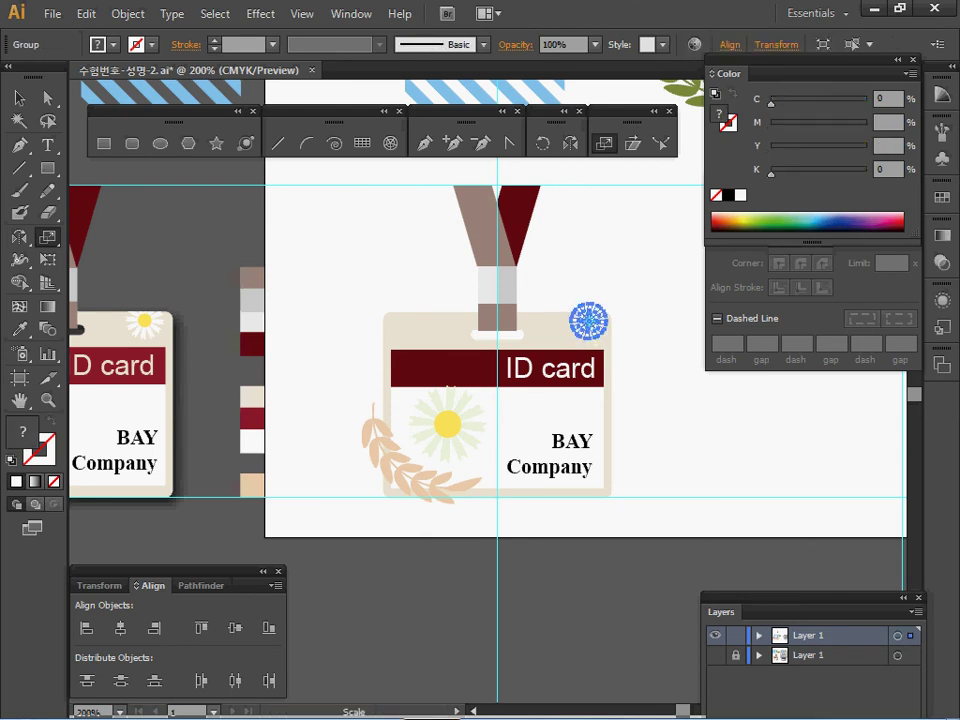
pyautogui.click(18, 98)
pyautogui.click(660, 355)
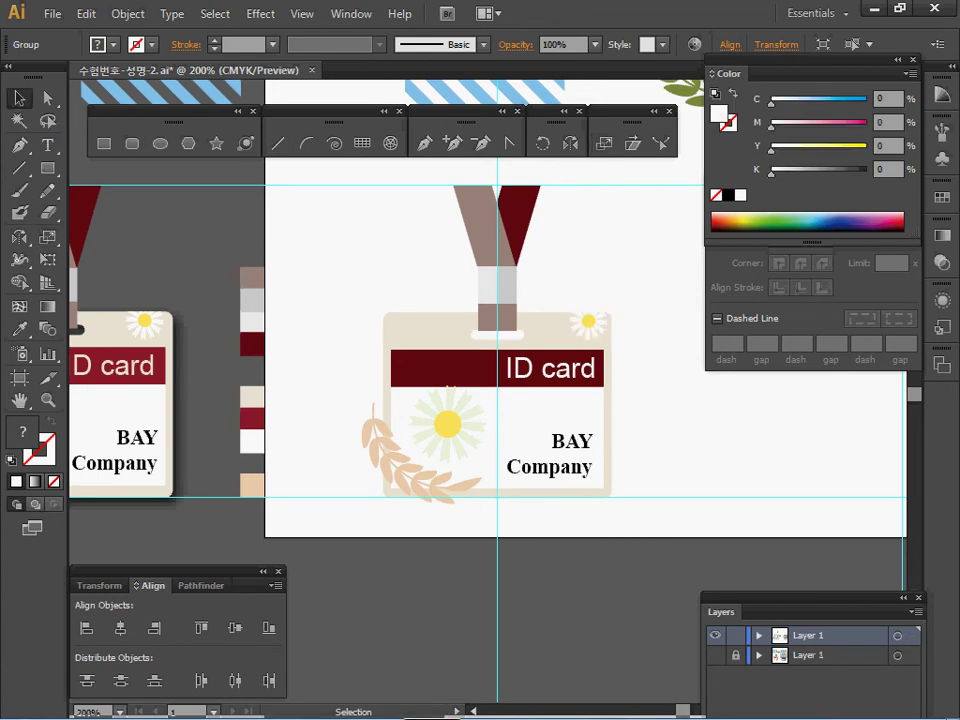
# Duplicate the beige card base in place and bring the copy in front of all the badge artwork
pyautogui.click(552, 332)
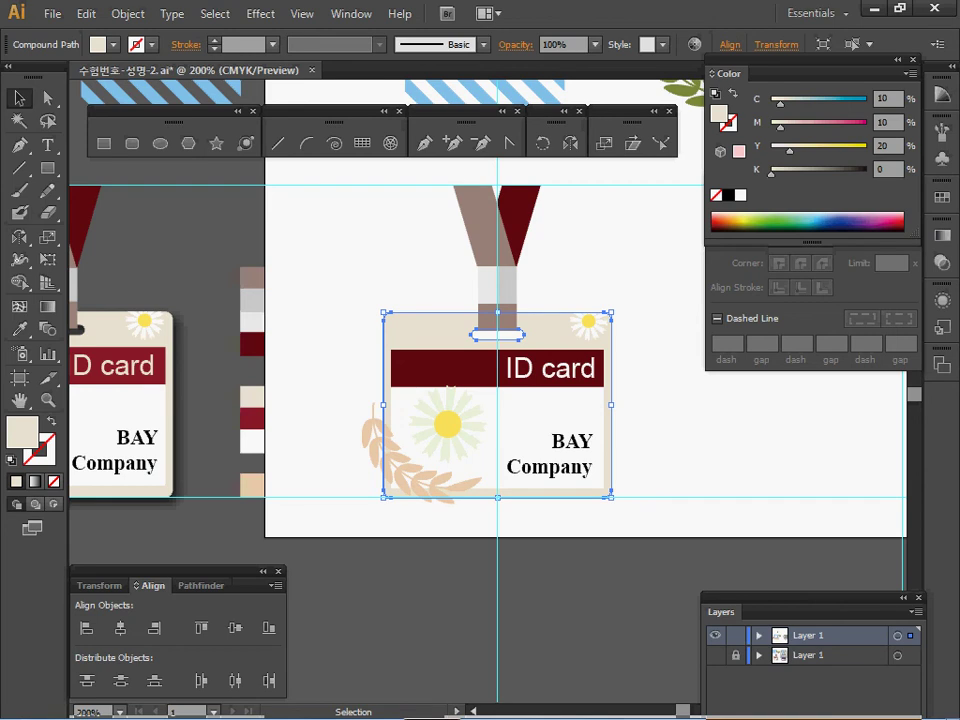
pyautogui.press('a')
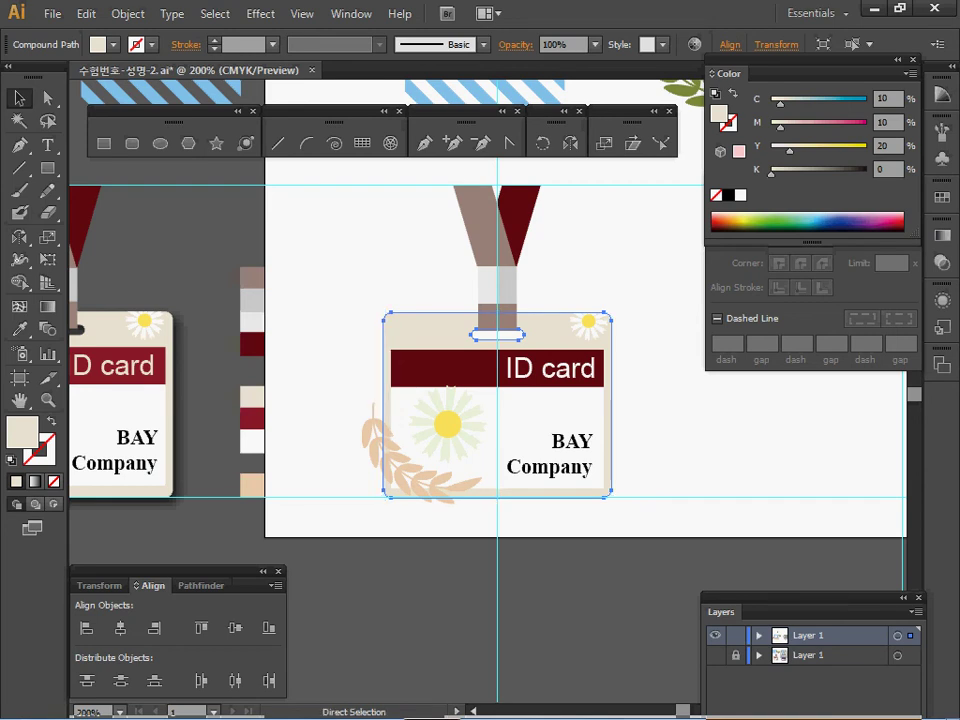
pyautogui.press('v')
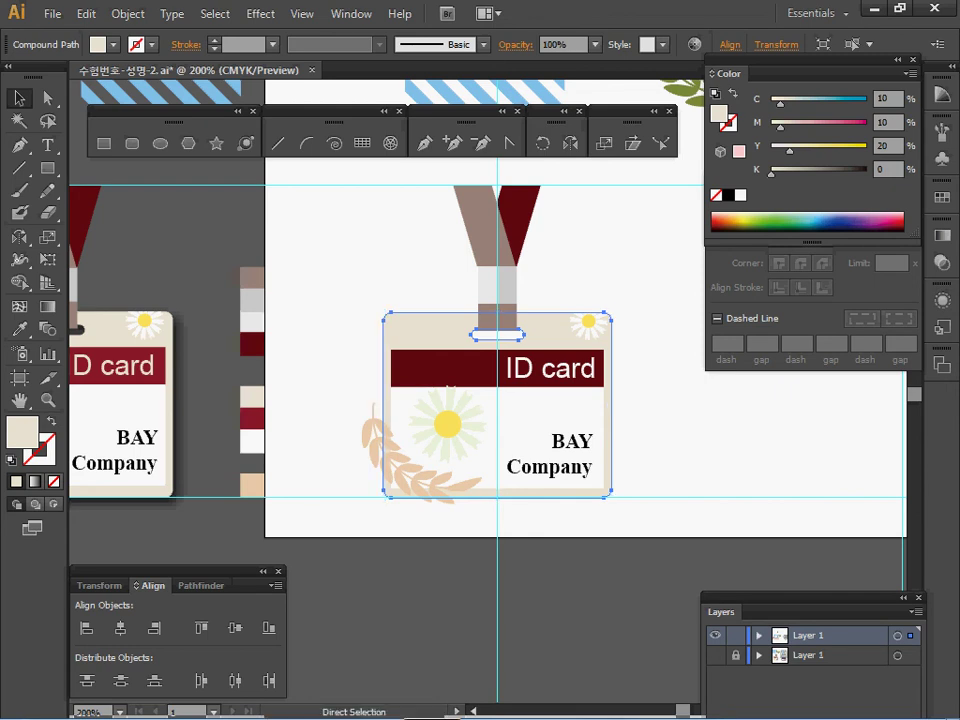
pyautogui.hotkey('ctrl', 'shift', ']')
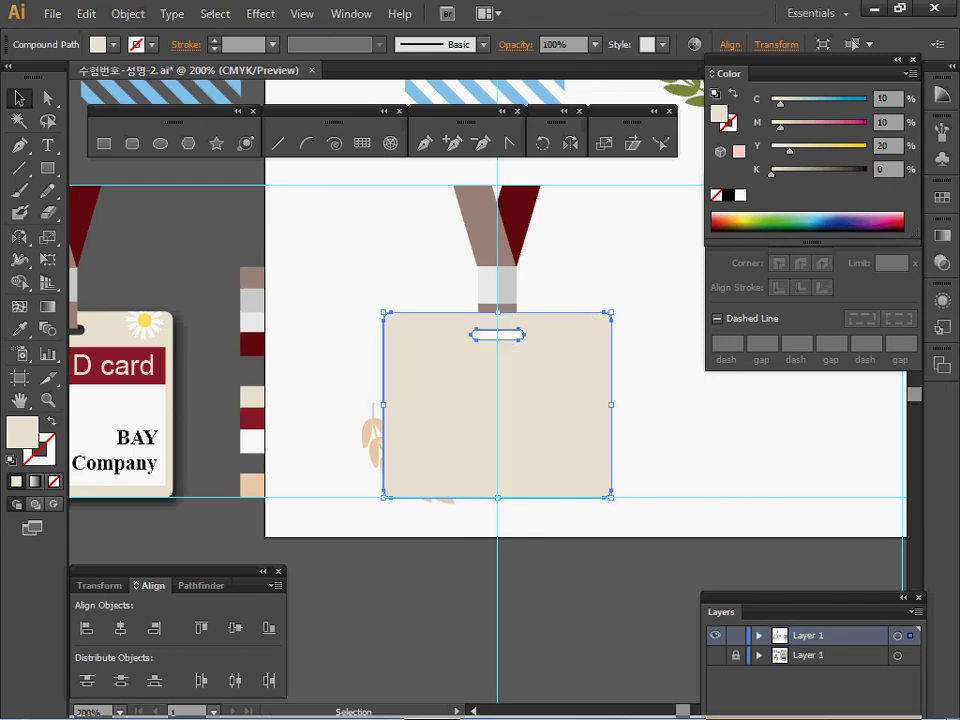
# Add the peach branch and both daisies to the selected card shape in outline view, and make a clipping mask that trims them to the card
pyautogui.press('ctrl')
pyautogui.hotkey('ctrl', 'y')
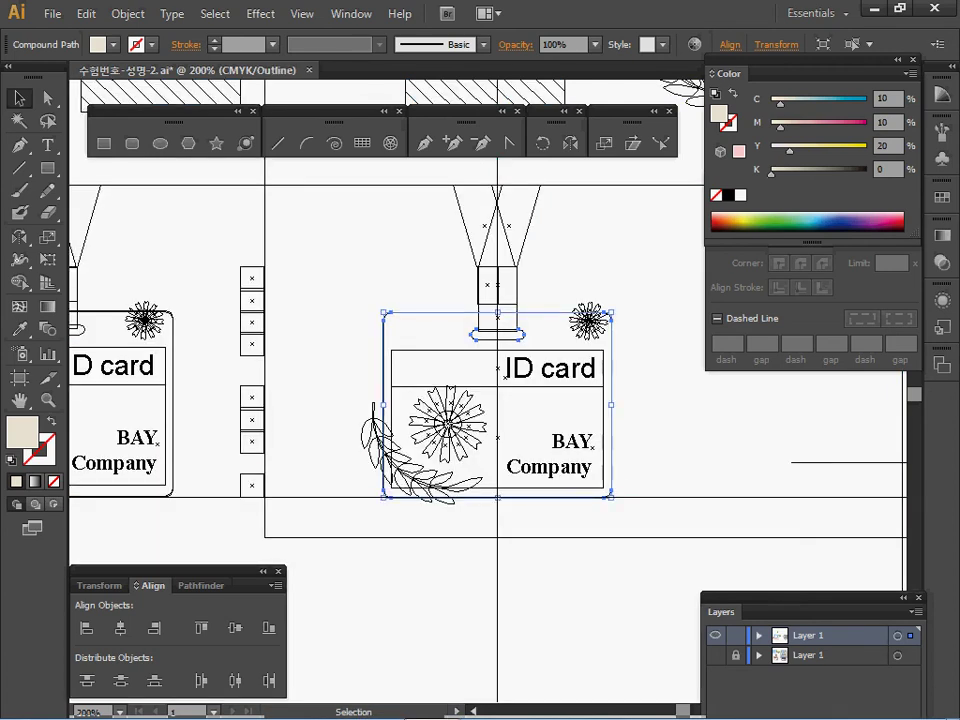
pyautogui.press('ctrl')
pyautogui.press('shift')
pyautogui.keyDown('shift'); pyautogui.click(390, 456); pyautogui.keyUp('shift')
pyautogui.keyDown('shift'); pyautogui.click(448, 423); pyautogui.keyUp('shift')
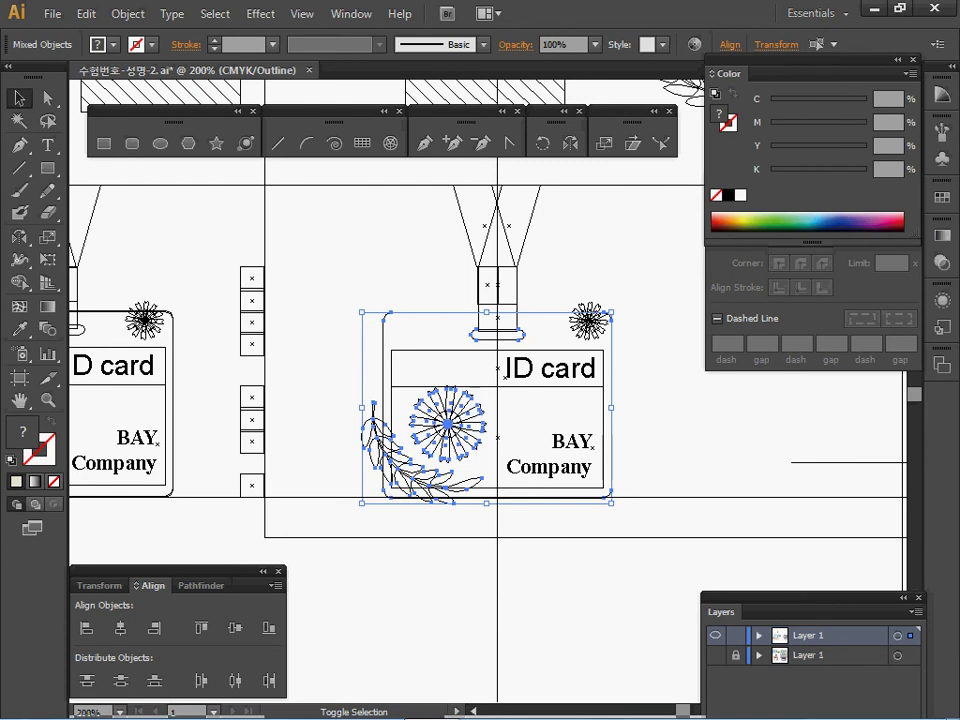
pyautogui.keyDown('shift'); pyautogui.click(589, 319); pyautogui.keyUp('shift')
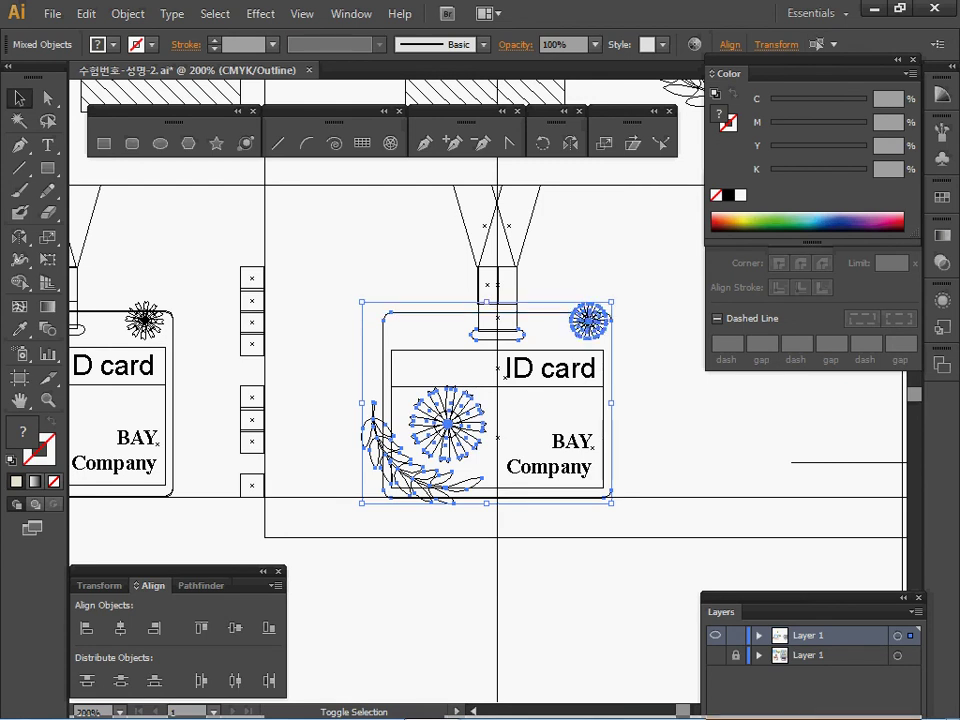
pyautogui.hotkey('ctrl', 'y')
pyautogui.press('v')
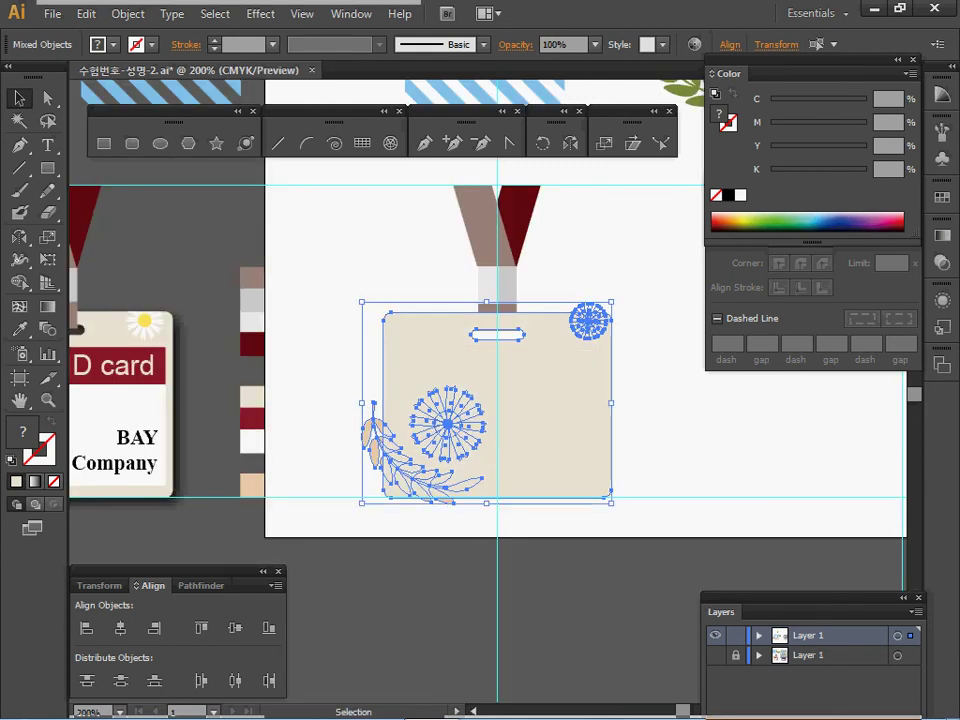
pyautogui.rightClick(589, 319)
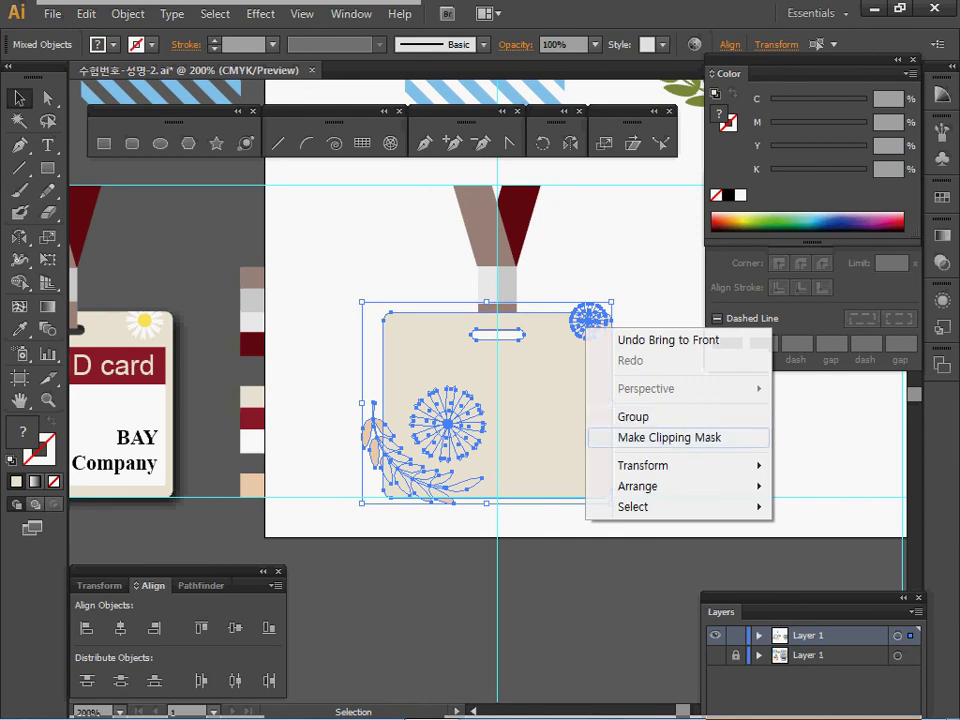
pyautogui.click(660, 437)
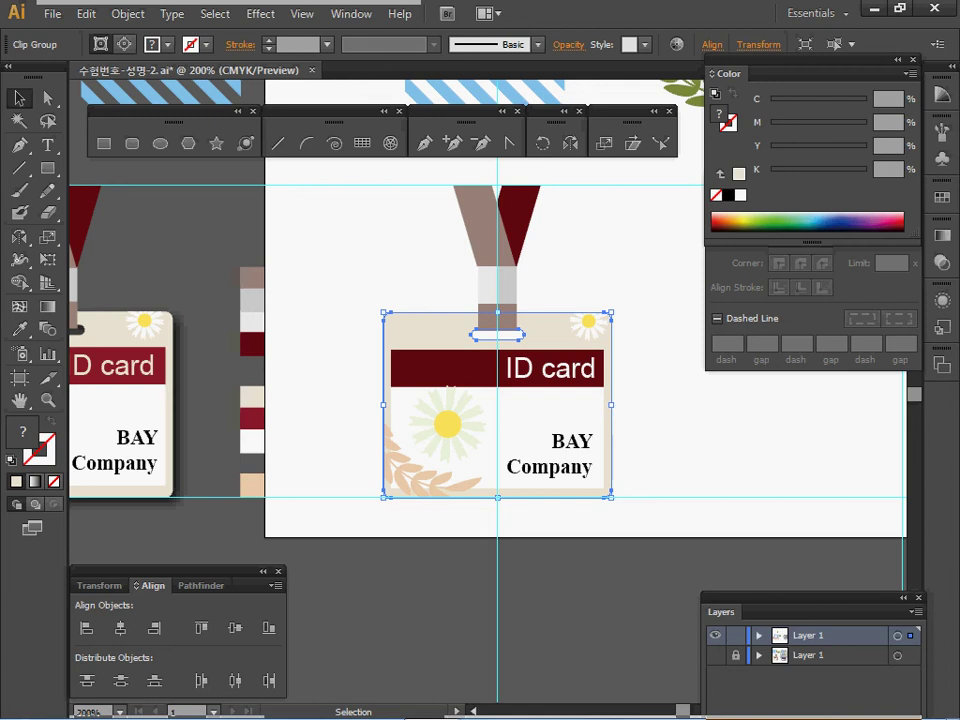
# Apply a Drop Shadow to the beige card base with Multiply mode, 75% opacity, 1 mm X and Y offsets and 1 mm blur
pyautogui.click(666, 418)
pyautogui.click(436, 334)
pyautogui.click(666, 418)
pyautogui.click(436, 334)
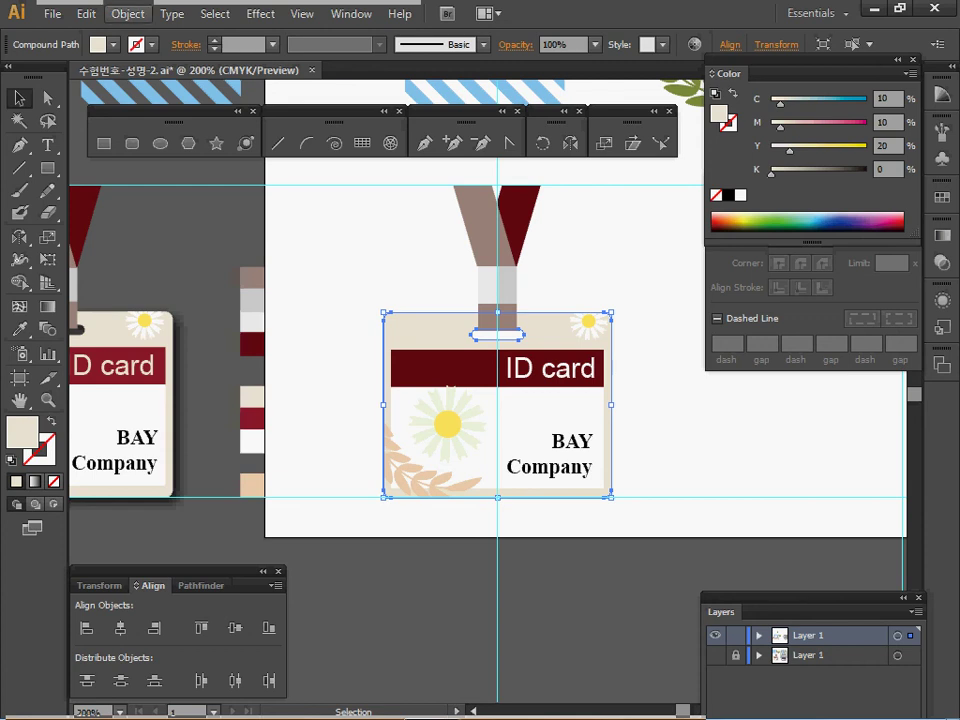
pyautogui.click(127, 13)
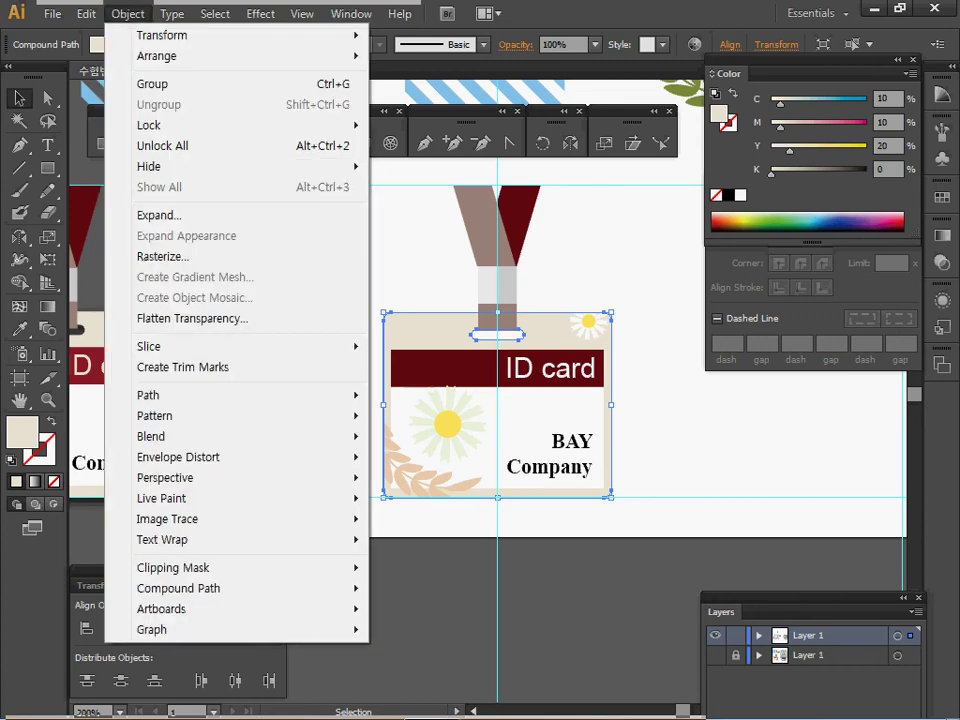
pyautogui.moveTo(160, 125)
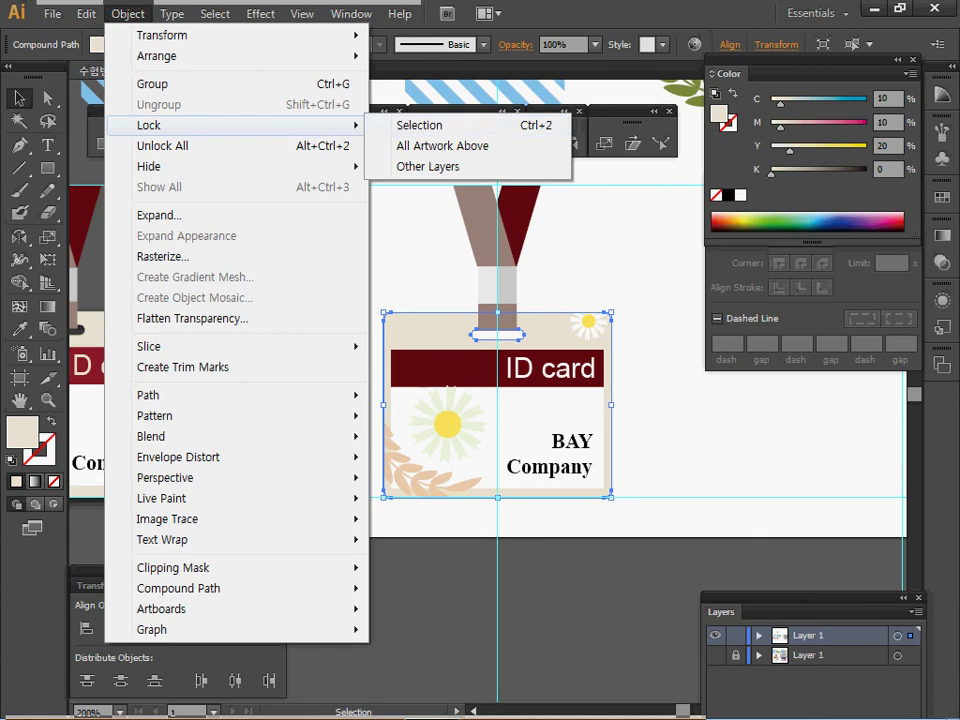
pyautogui.click(419, 125)
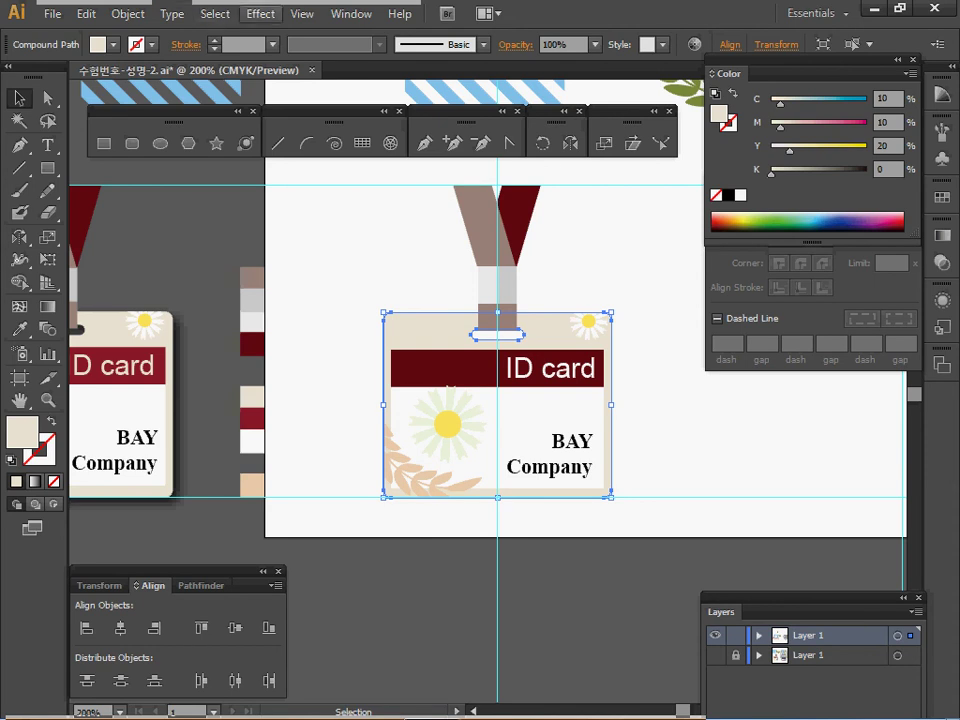
pyautogui.click(261, 14)
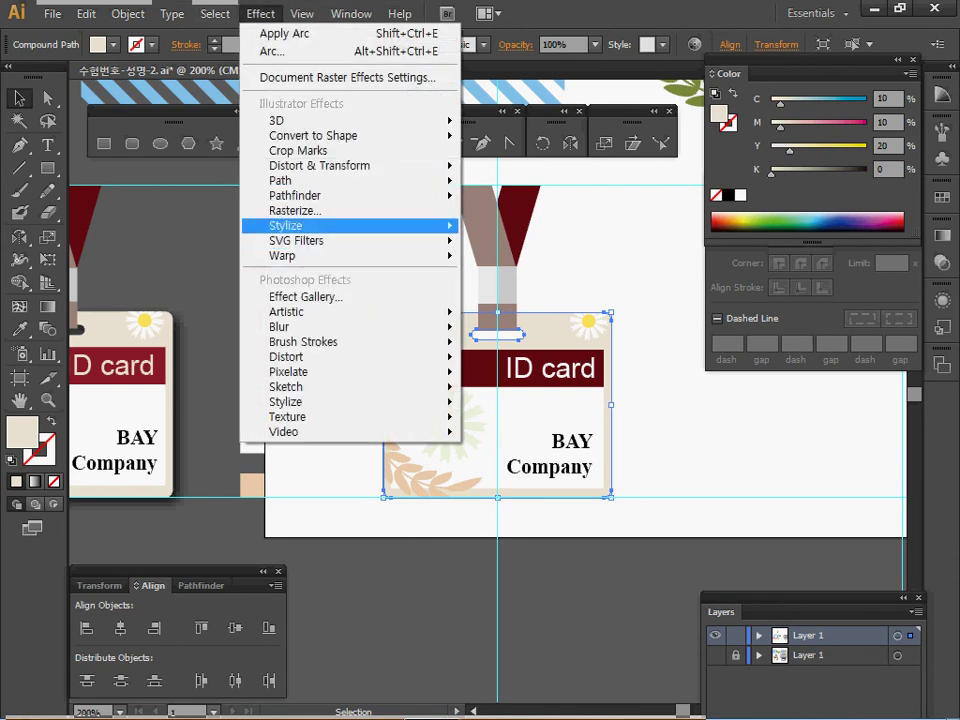
pyautogui.moveTo(300, 225)
pyautogui.click(527, 228)
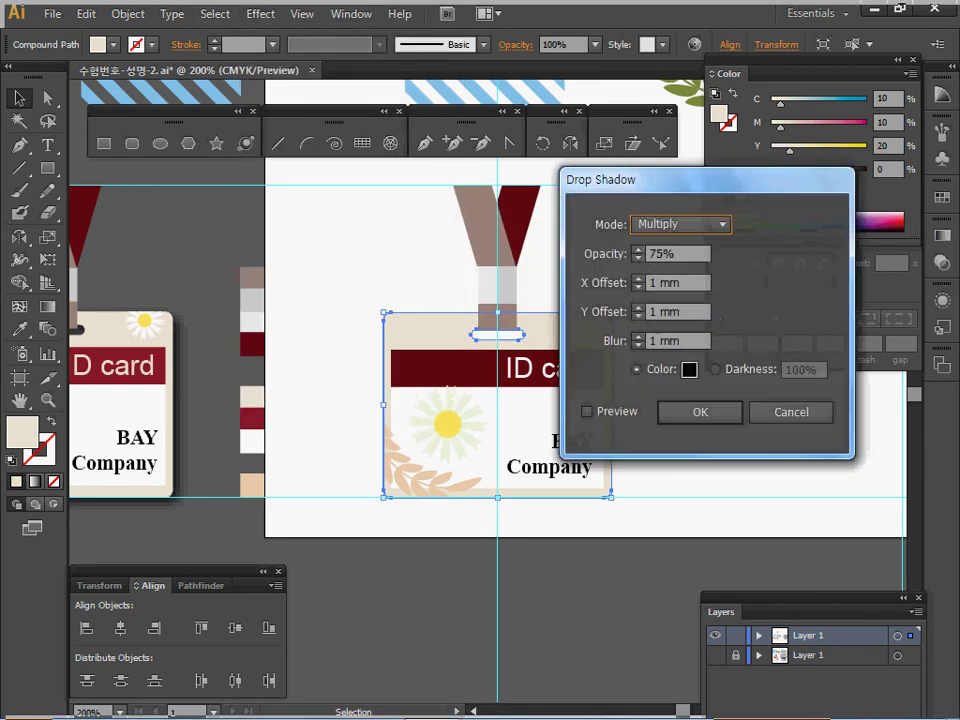
pyautogui.click(588, 411)
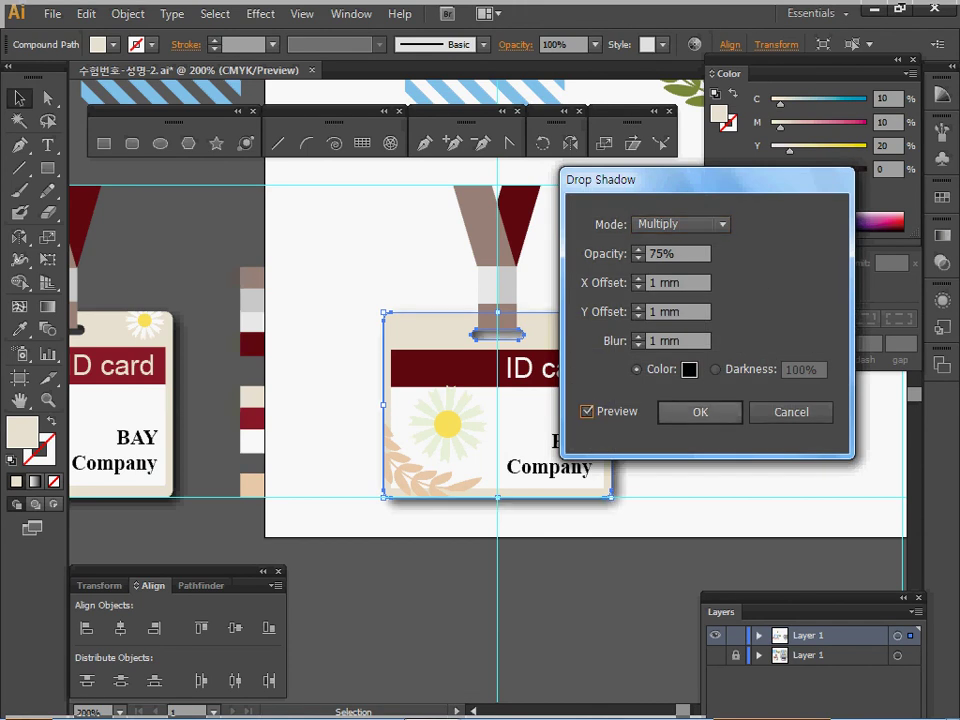
pyautogui.press('Tab')
pyautogui.press('Return')
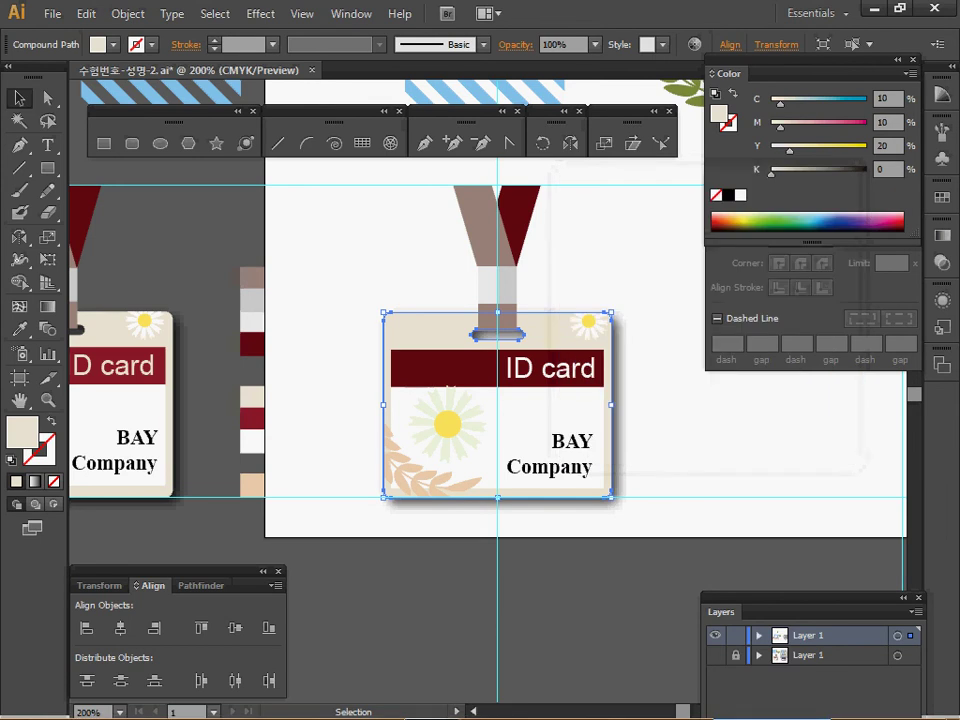
# Save the document, and copy the front panel with the logo and its adjoining sleeve from the reference uniform beside the artboard
pyautogui.hotkey('ctrl', 's')
pyautogui.keyDown('ctrl'); pyautogui.keyDown('alt'); pyautogui.click(639, 358); pyautogui.keyUp('alt'); pyautogui.keyUp('ctrl')
pyautogui.moveTo(639, 358); pyautogui.dragTo(85, 452)
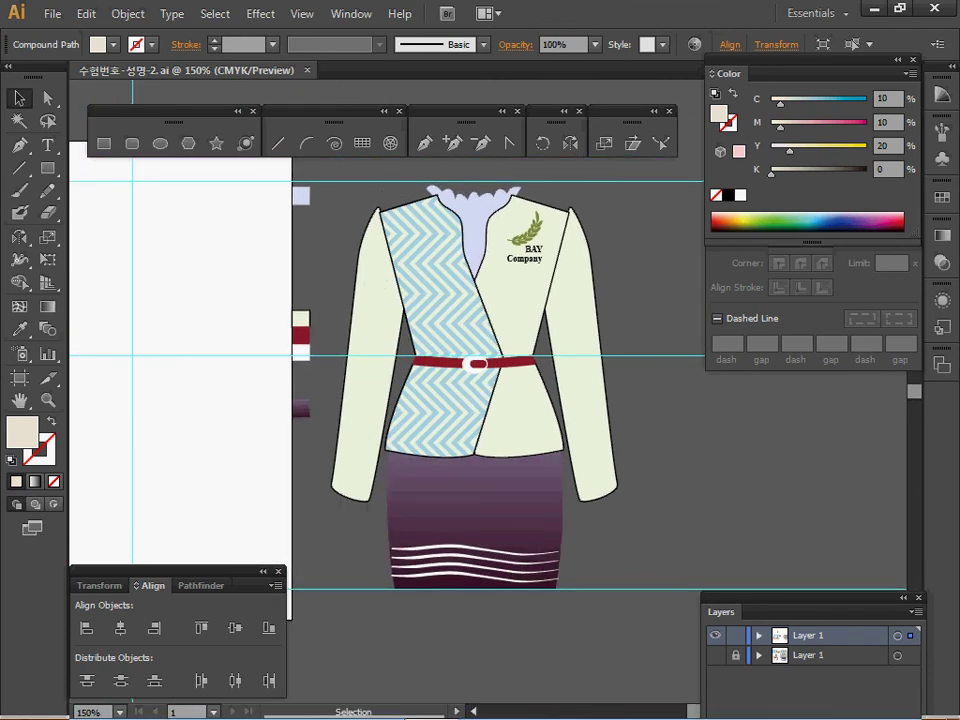
pyautogui.moveTo(219, 327); pyautogui.dragTo(271, 374)
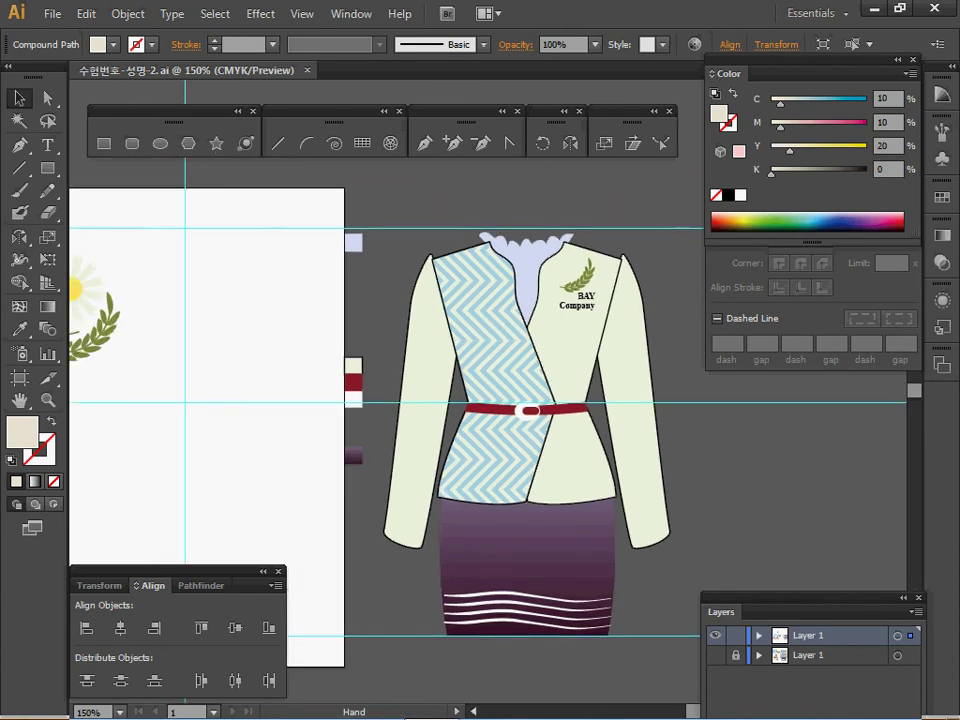
pyautogui.press('ctrl')
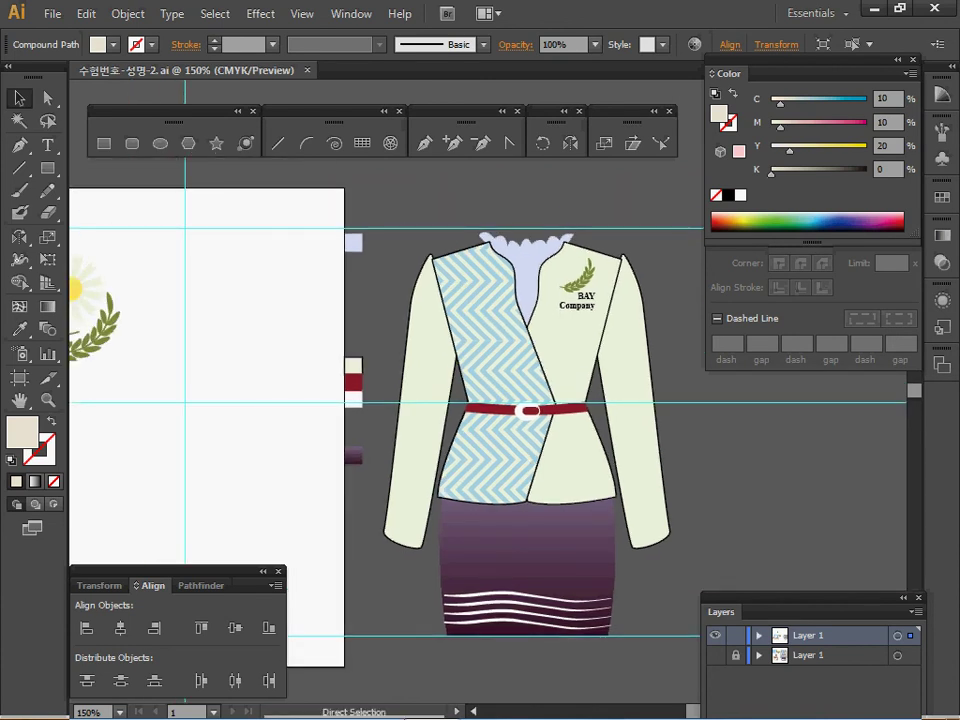
pyautogui.keyDown('ctrl'); pyautogui.click(573, 356); pyautogui.keyUp('ctrl')
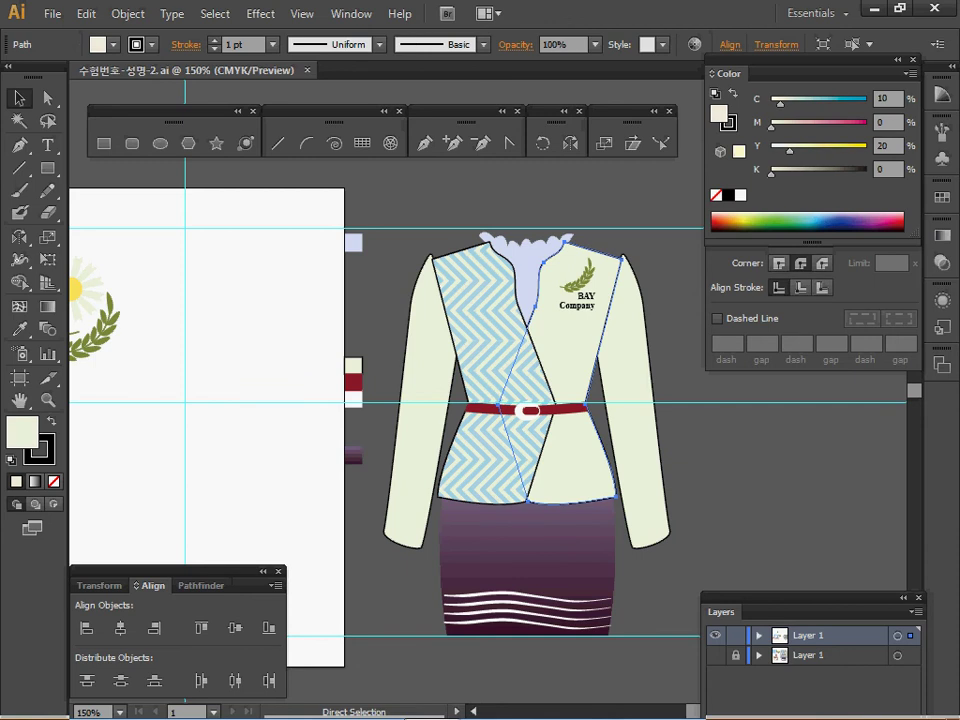
pyautogui.keyDown('ctrl'); pyautogui.keyDown('shift'); pyautogui.click(629, 384); pyautogui.keyUp('shift'); pyautogui.keyUp('ctrl')
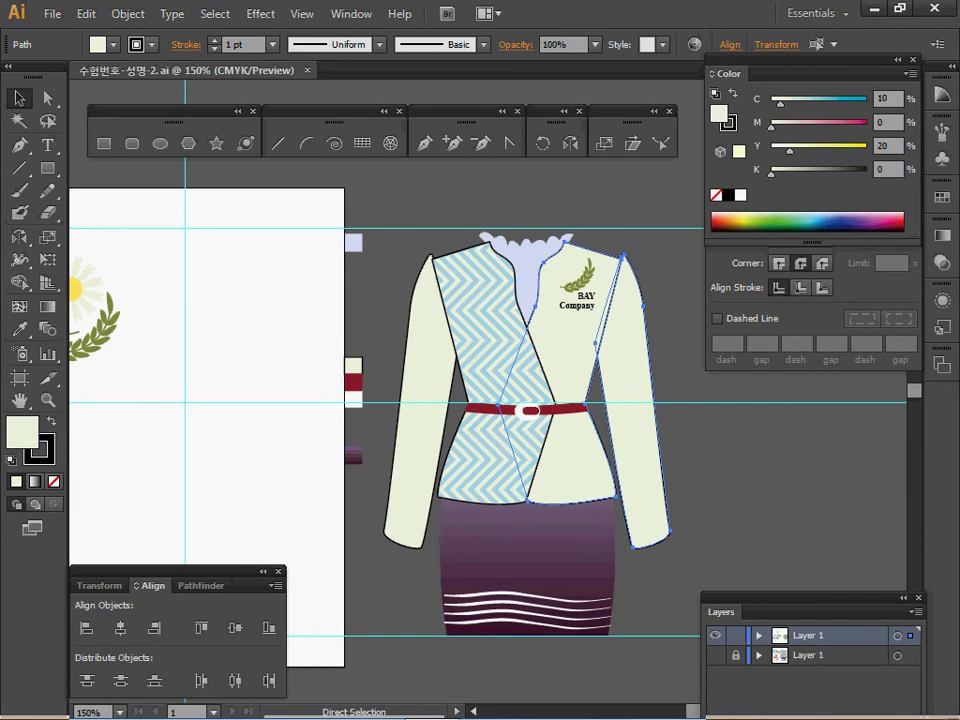
pyautogui.moveTo(610, 400); pyautogui.dragTo(831, 409)
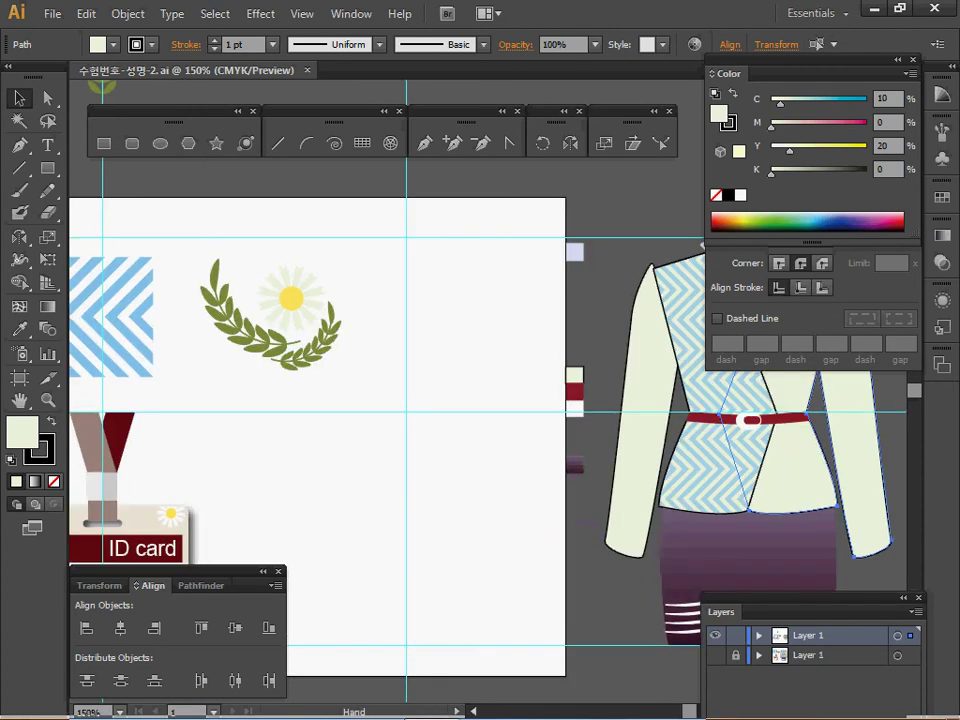
# Select the chevron pattern and the daisy with its branches, show the reference layer, and move them to match their reference positions
pyautogui.moveTo(590, 521); pyautogui.dragTo(738, 532)
pyautogui.moveTo(116, 246); pyautogui.dragTo(262, 337)
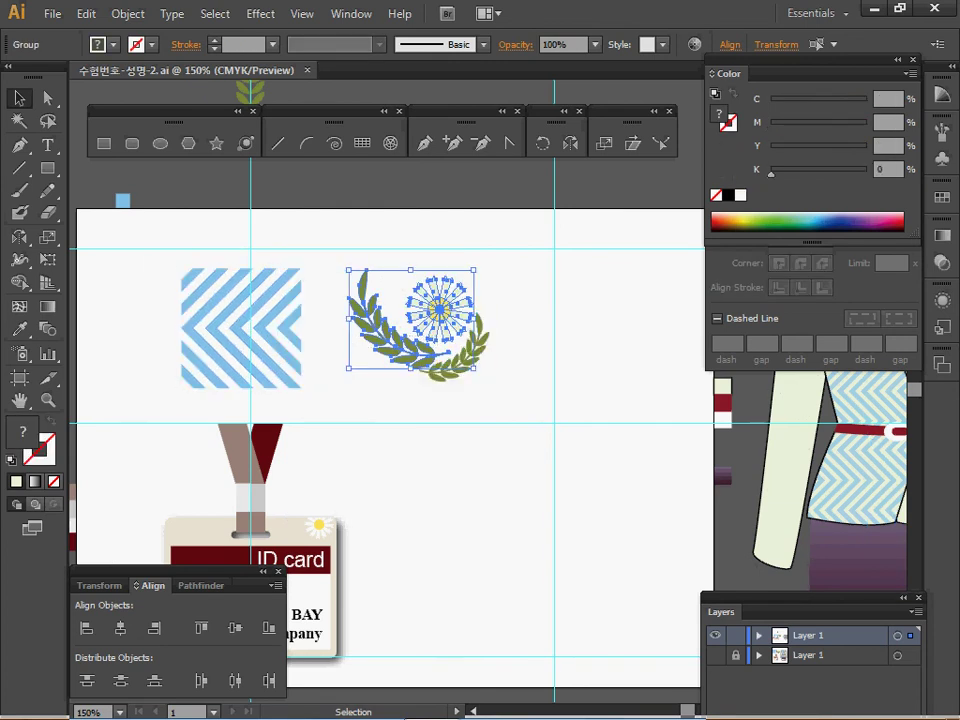
pyautogui.moveTo(129, 246); pyautogui.dragTo(497, 386)
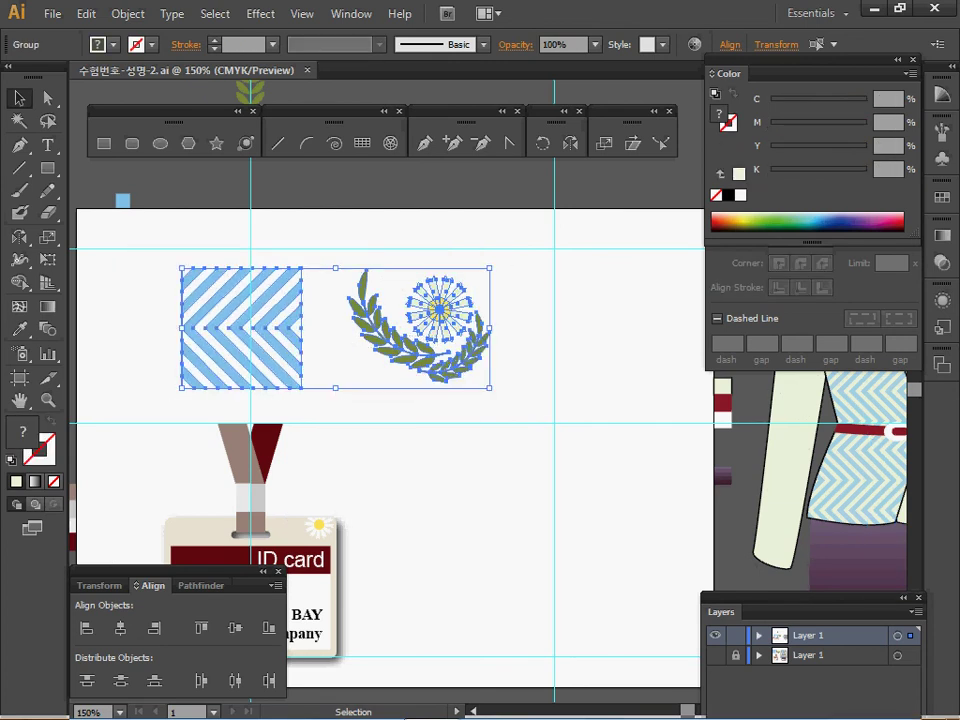
pyautogui.click(715, 655)
pyautogui.moveTo(242, 320); pyautogui.dragTo(212, 307)
pyautogui.click(417, 321)
pyautogui.click(415, 330)
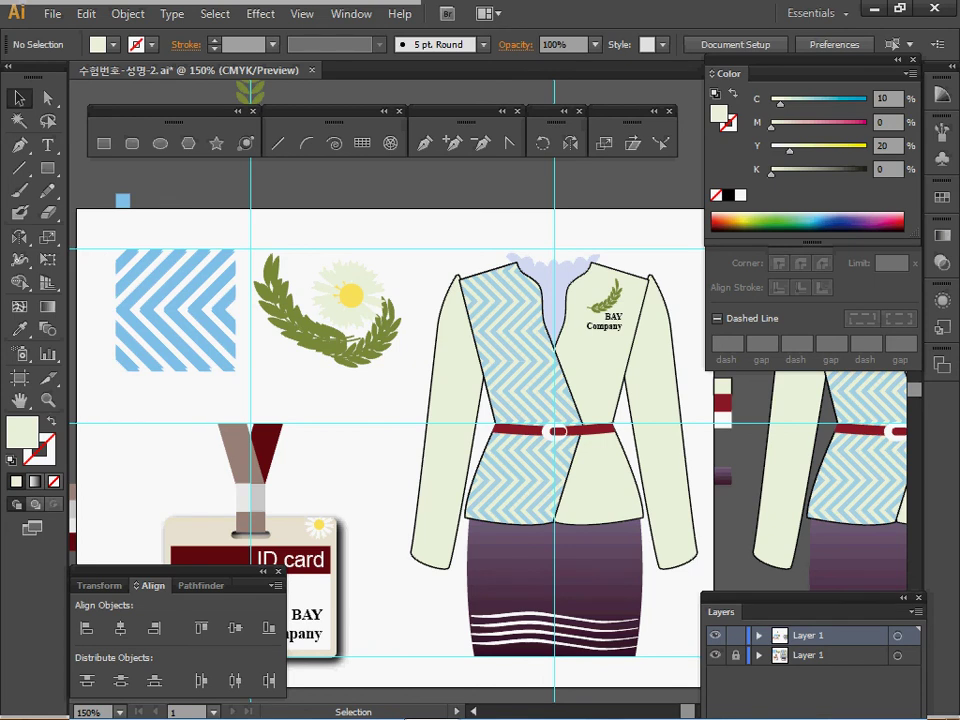
# Paste the jacket front panel and sleeve onto the artboard, align them over the reference uniform, and hide the reference layer
pyautogui.hotkey('ctrl', 'v')
pyautogui.moveTo(458, 342); pyautogui.dragTo(592, 366)
pyautogui.moveTo(495, 405); pyautogui.dragTo(620, 432)
pyautogui.click(715, 655)
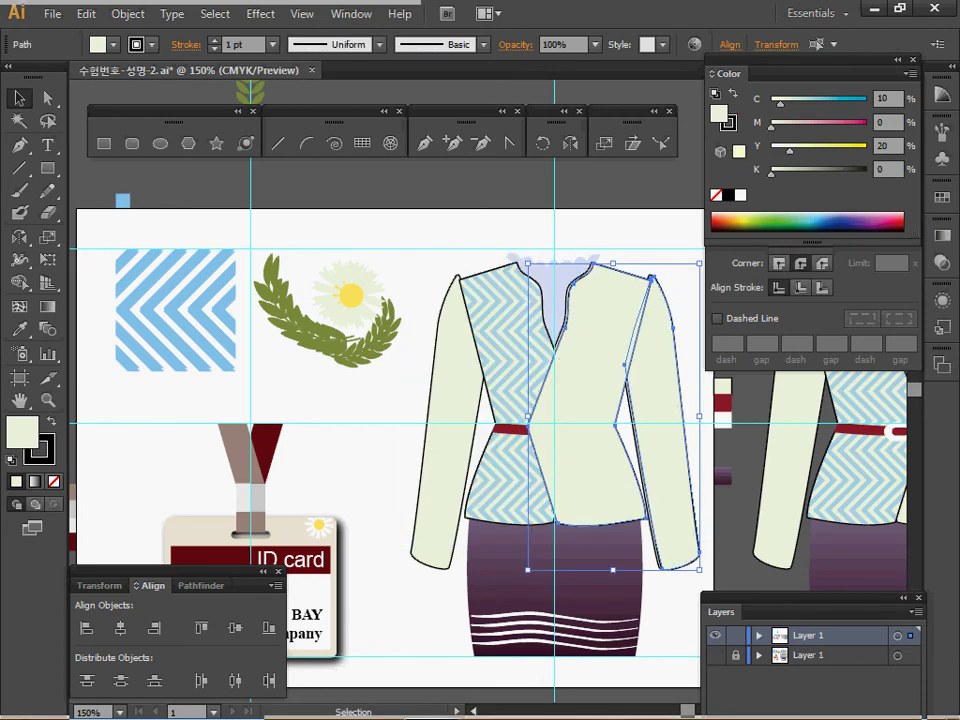
# Try to mirror a copy of only the front panel across the vertical guide, and undo that reflection
pyautogui.hotkey('ctrl', 'space')
pyautogui.keyDown('ctrl'); pyautogui.click(613, 405); pyautogui.keyUp('ctrl')
pyautogui.moveTo(613, 405); pyautogui.dragTo(613, 413)
pyautogui.click(612, 413)
pyautogui.click(555, 420)
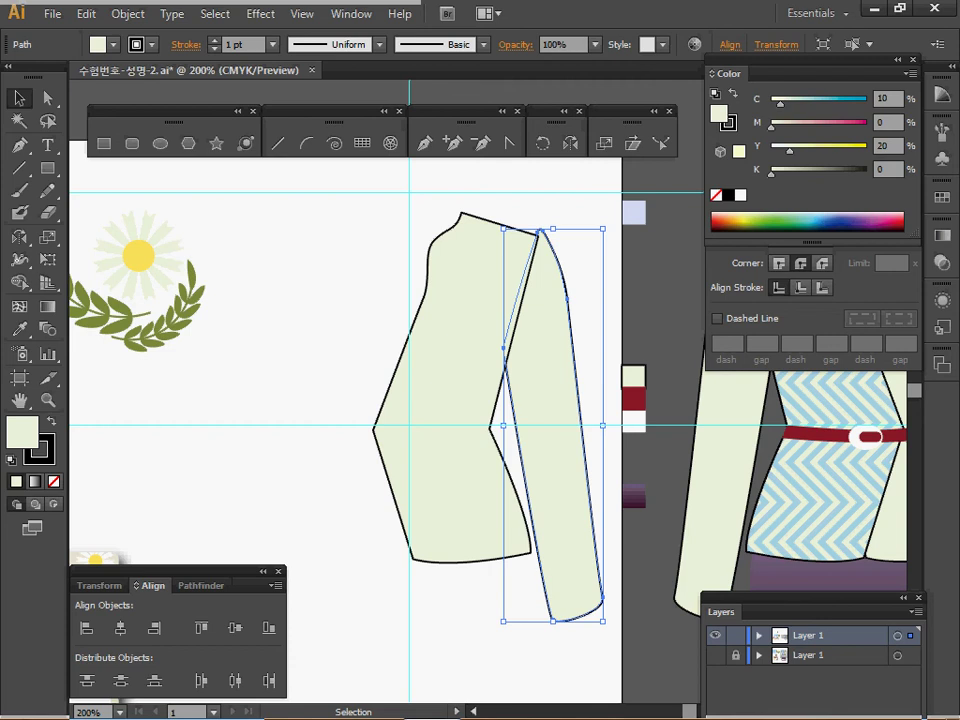
pyautogui.hotkey('ctrl', 'shift', 'a')
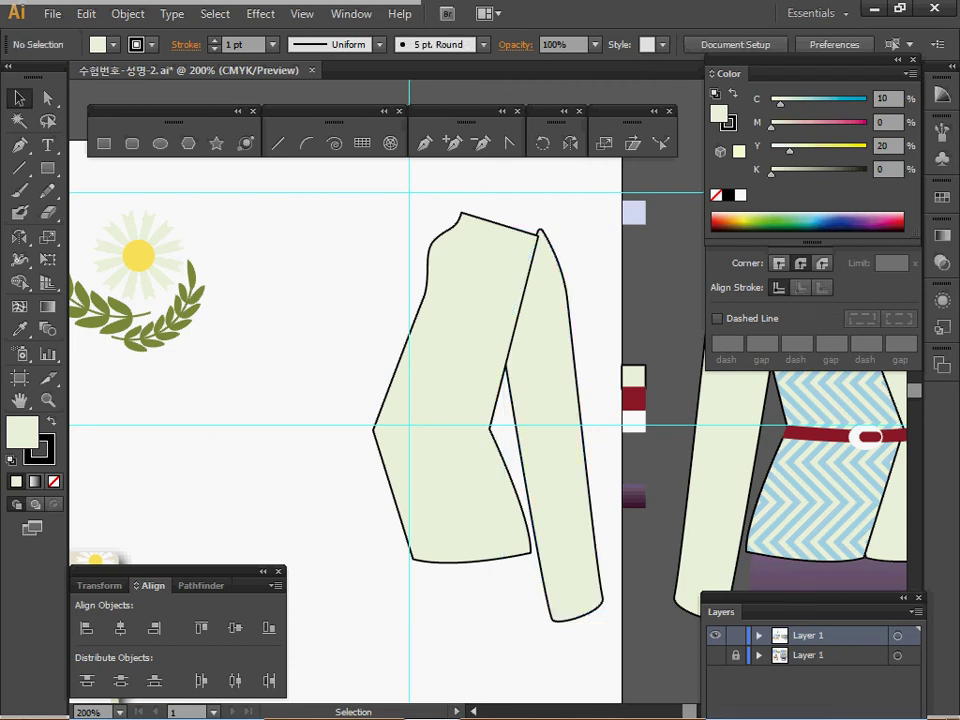
pyautogui.click(400, 420)
pyautogui.moveTo(334, 251); pyautogui.dragTo(404, 413)
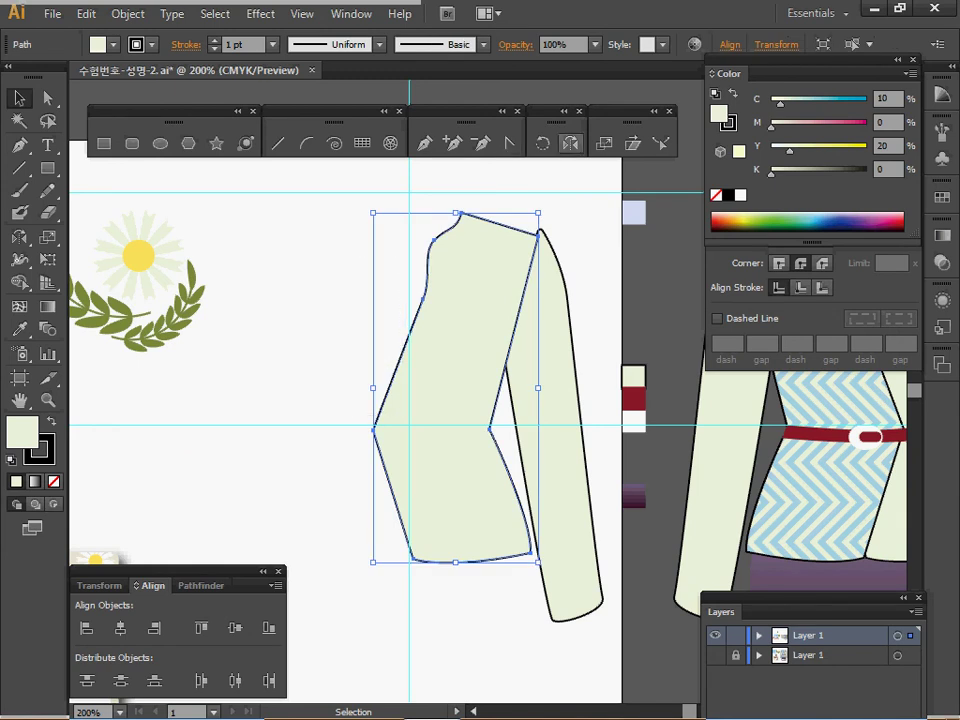
pyautogui.press('o')
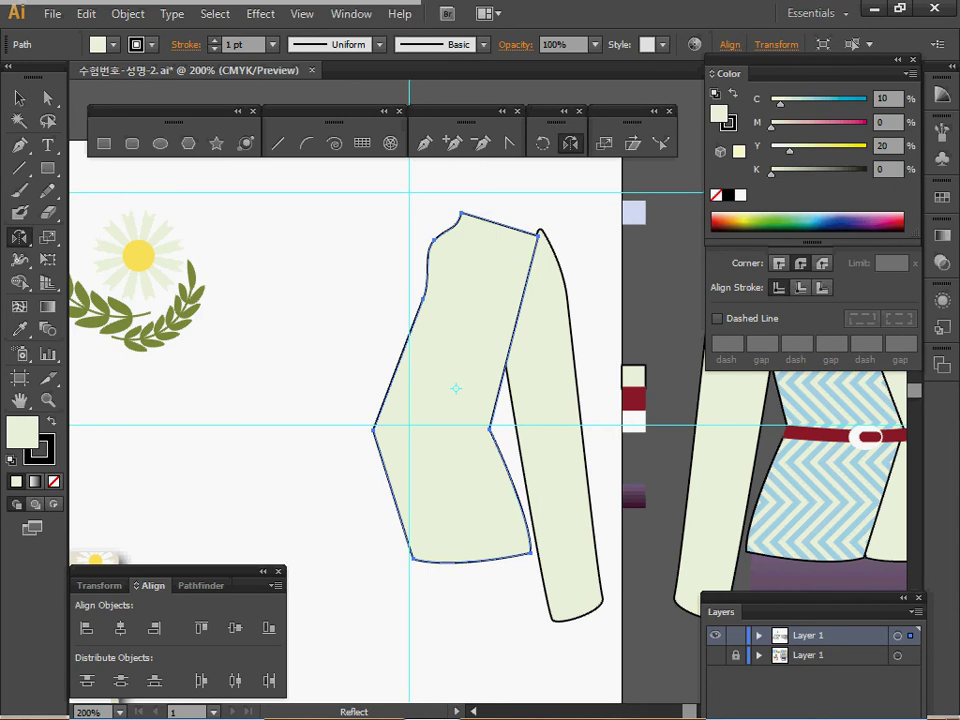
pyautogui.keyDown('alt'); pyautogui.click(409, 230); pyautogui.keyUp('alt')
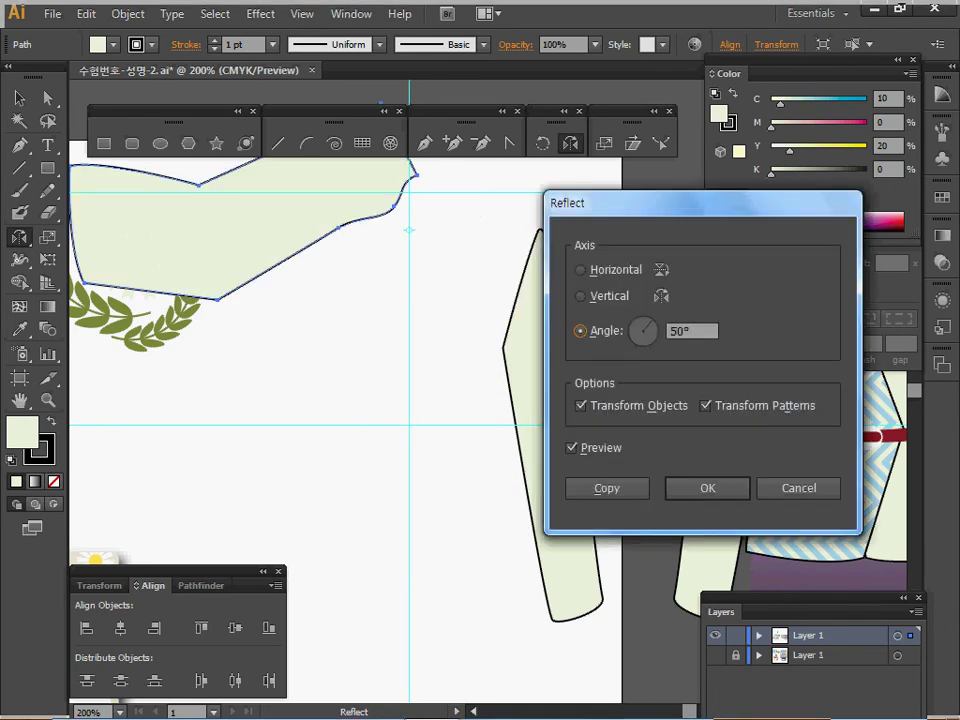
pyautogui.hotkey('alt', 'v')
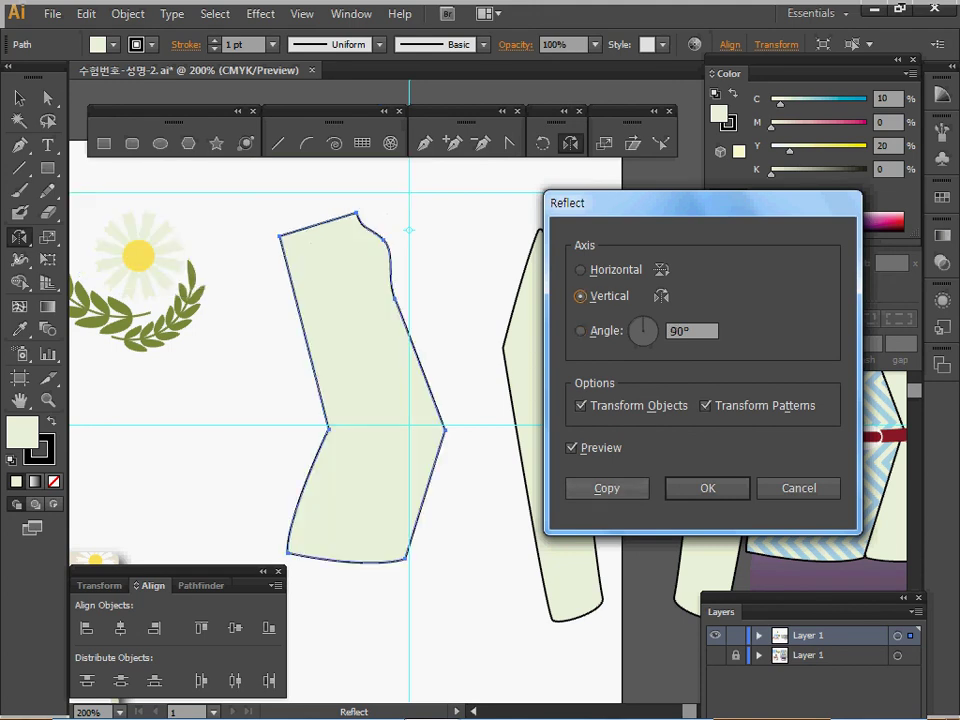
pyautogui.press('Return')
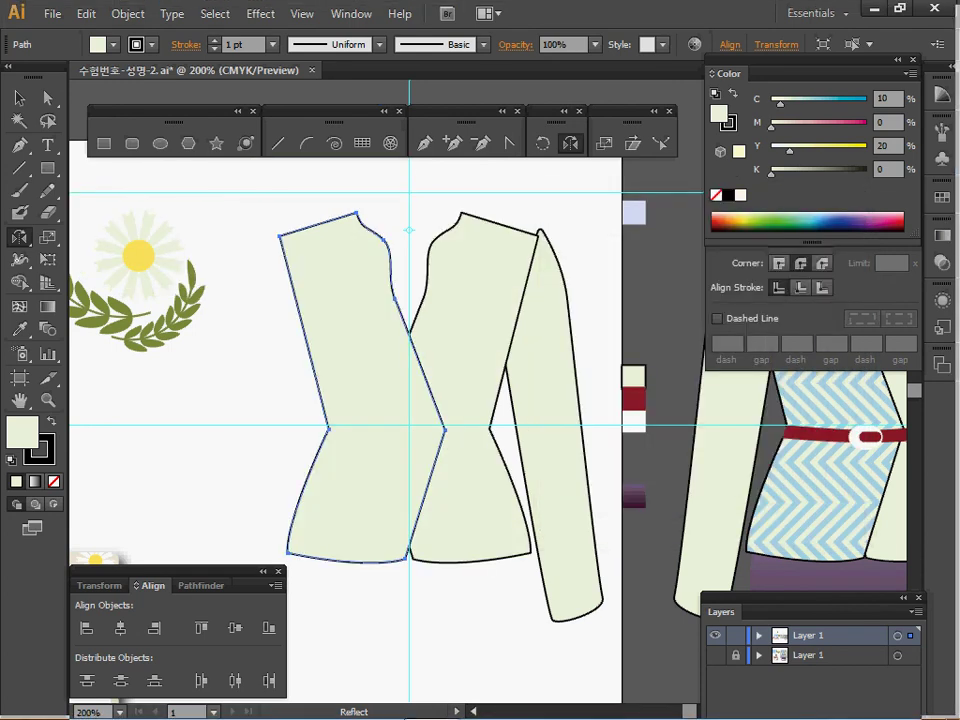
pyautogui.hotkey('ctrl', 'z')
# Reflect a copy of the front panel and sleeve together across the vertical guide, using the Vertical axis
pyautogui.moveTo(568, 212); pyautogui.dragTo(481, 355)
pyautogui.press('alt')
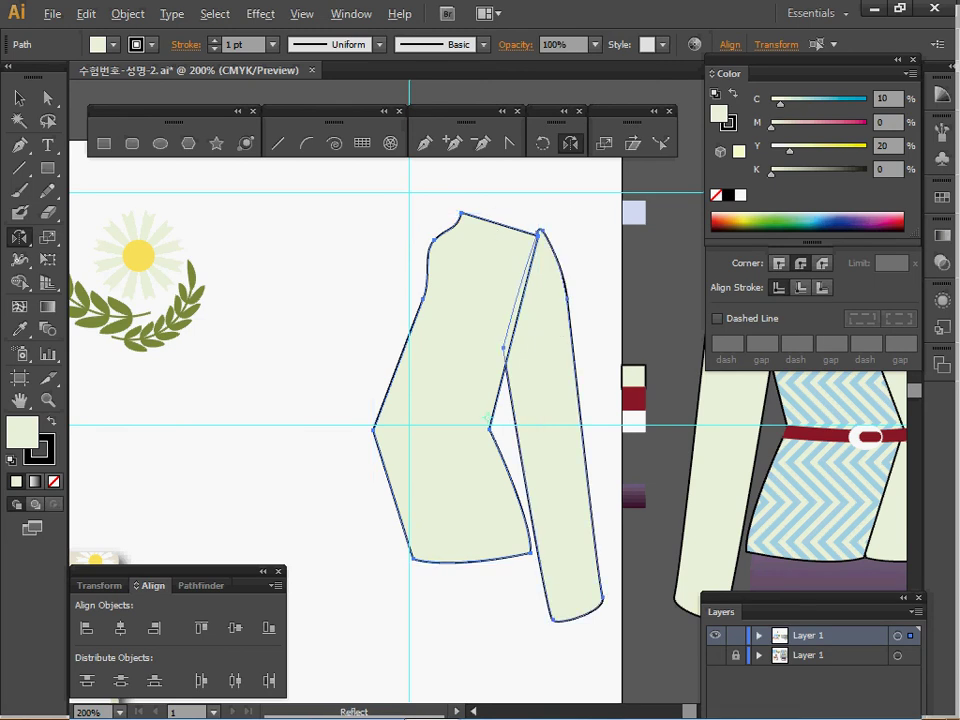
pyautogui.keyDown('alt'); pyautogui.click(409, 237); pyautogui.keyUp('alt')
pyautogui.click(607, 296)
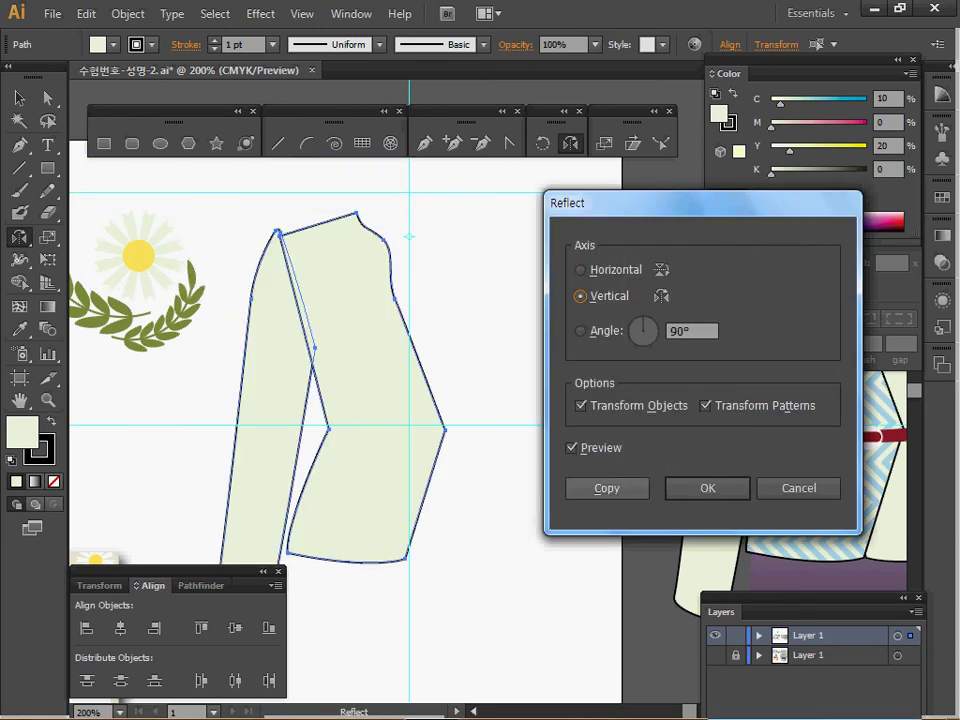
pyautogui.click(607, 488)
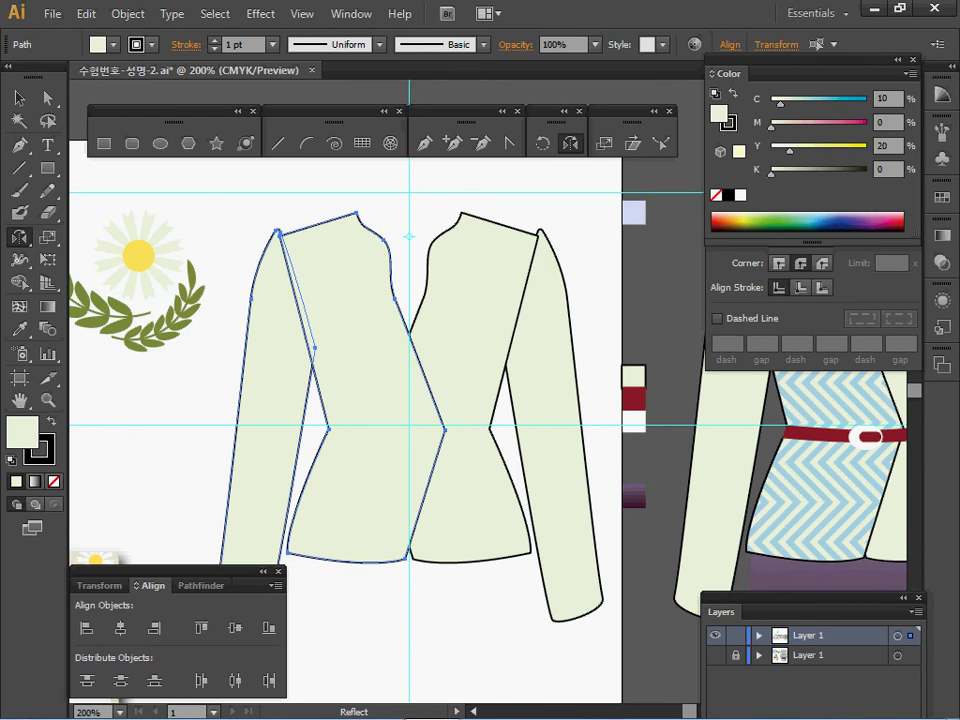
# Duplicate the mirrored front panel in place and fill the front copy with the blue chevron pattern swatch
pyautogui.keyDown('ctrl'); pyautogui.click(607, 488); pyautogui.keyUp('ctrl')
pyautogui.keyDown('ctrl'); pyautogui.click(370, 400); pyautogui.keyUp('ctrl')
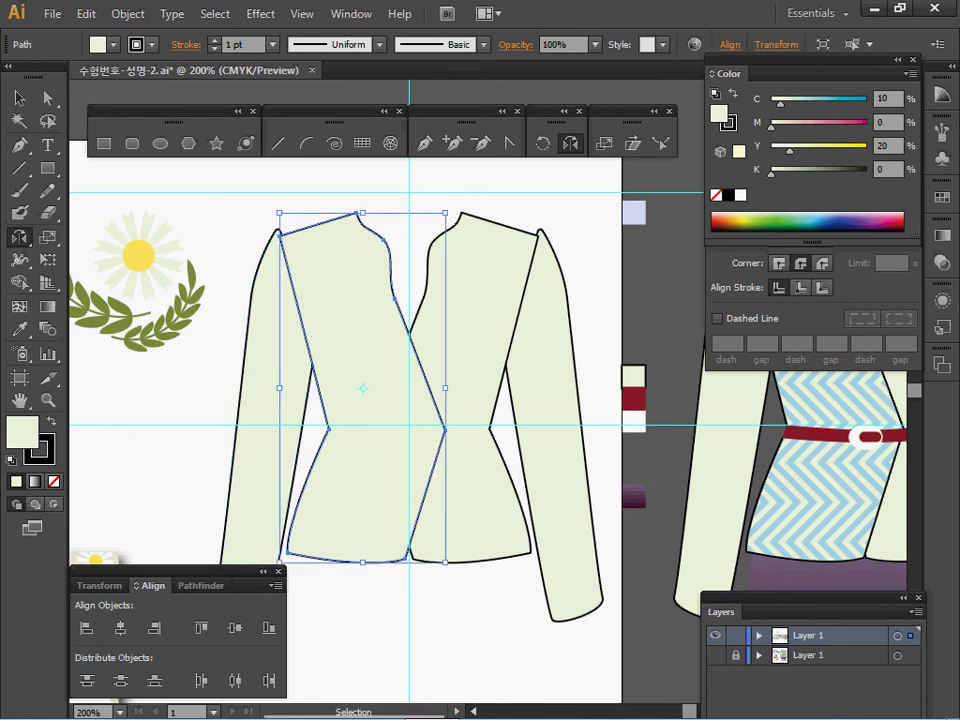
pyautogui.press('ctrl')
pyautogui.hotkey('ctrl', 's')
pyautogui.hotkey('ctrl', 'f')
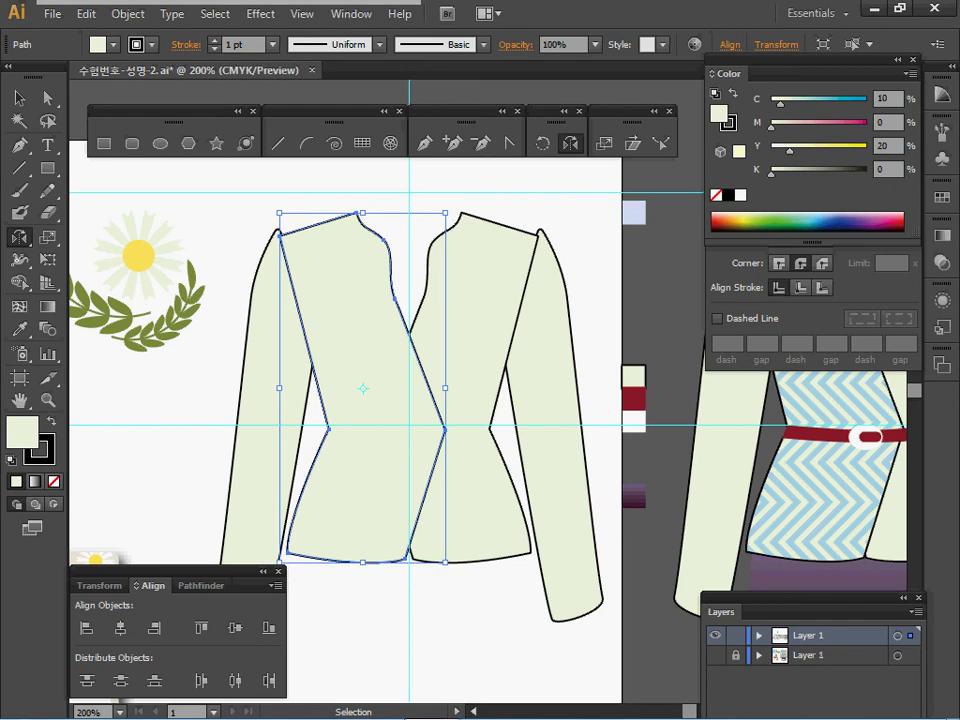
pyautogui.click(942, 197)
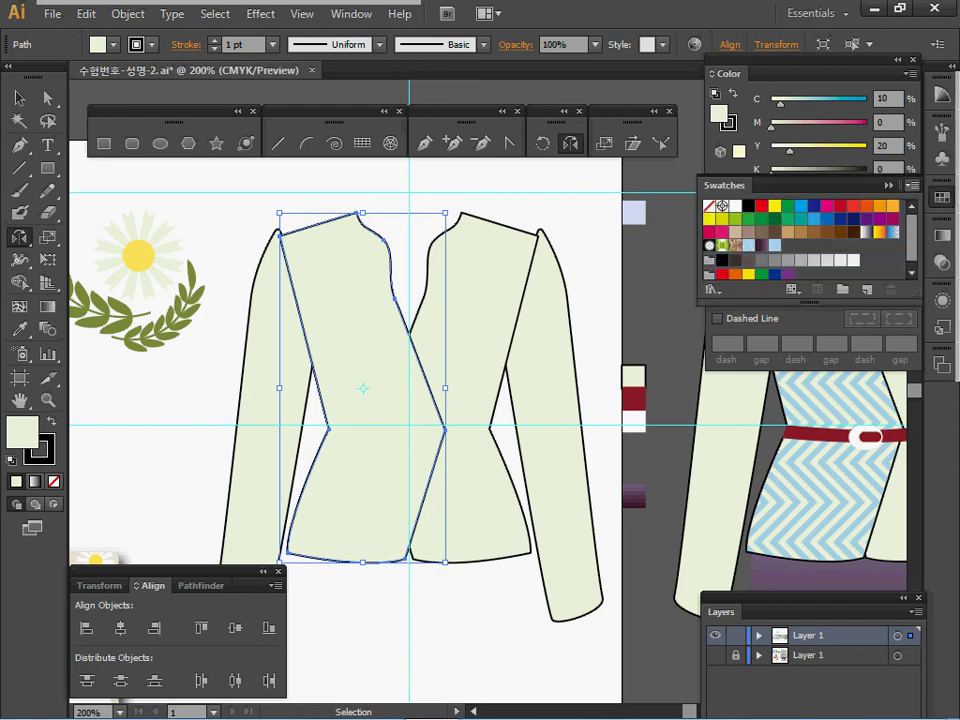
pyautogui.press('o')
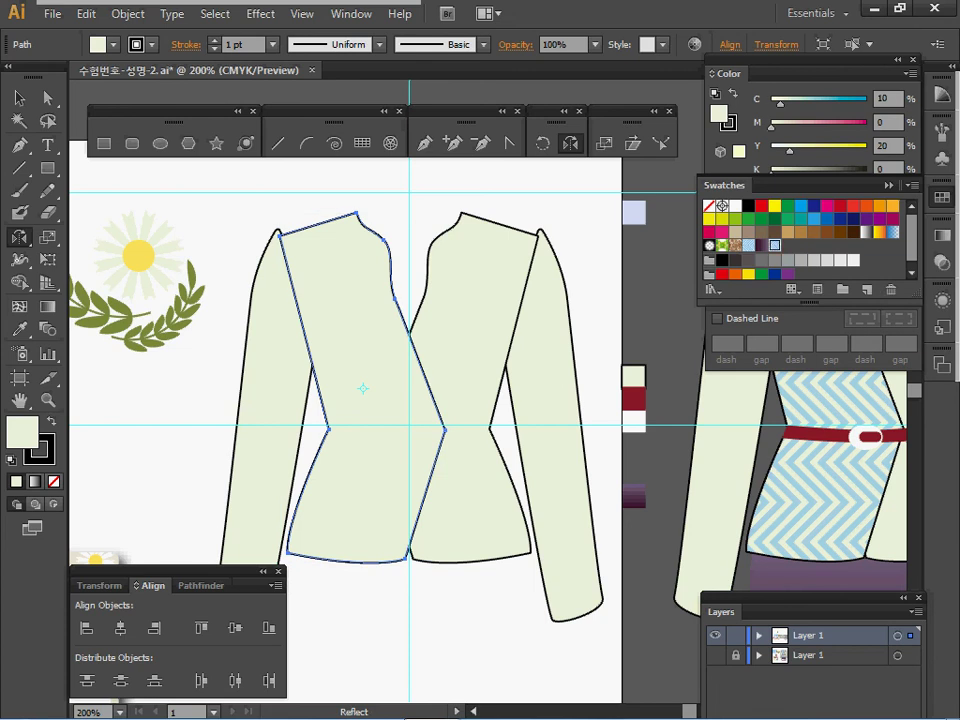
pyautogui.click(775, 245)
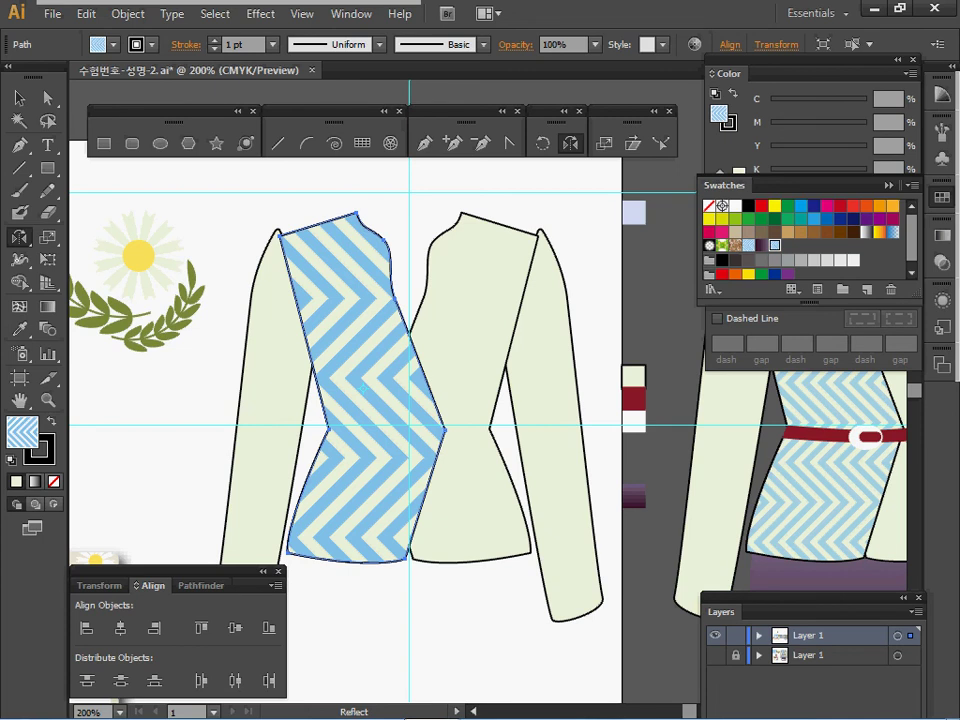
pyautogui.click(889, 185)
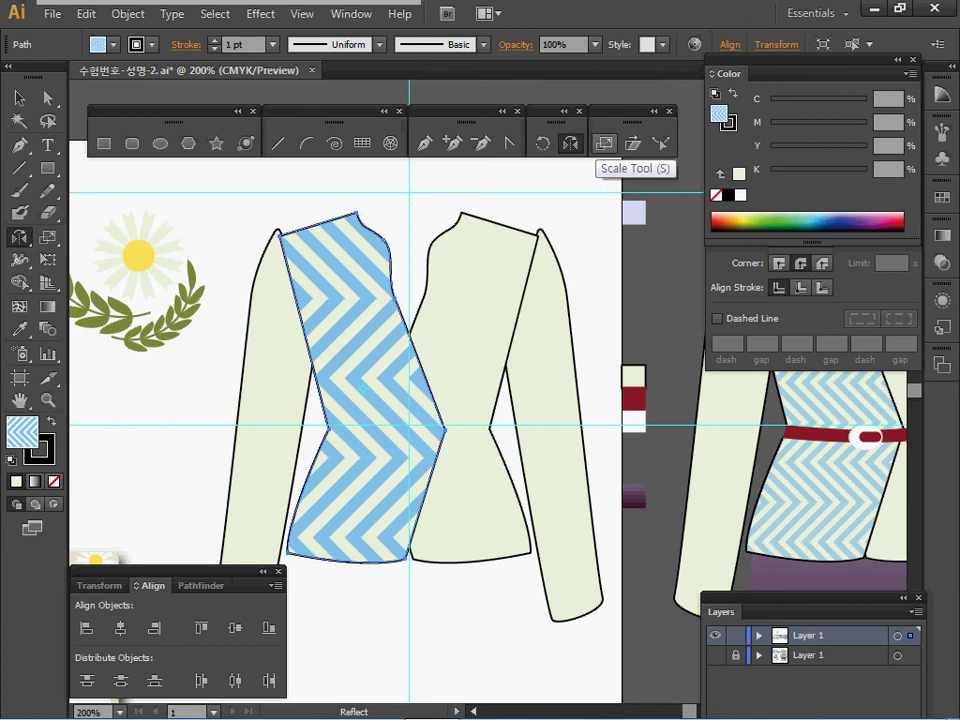
# Scale only the pattern inside the chevron panel to 50% uniformly, with Transform Objects off, and set the panel's opacity to 70%
pyautogui.doubleClick(604, 143)
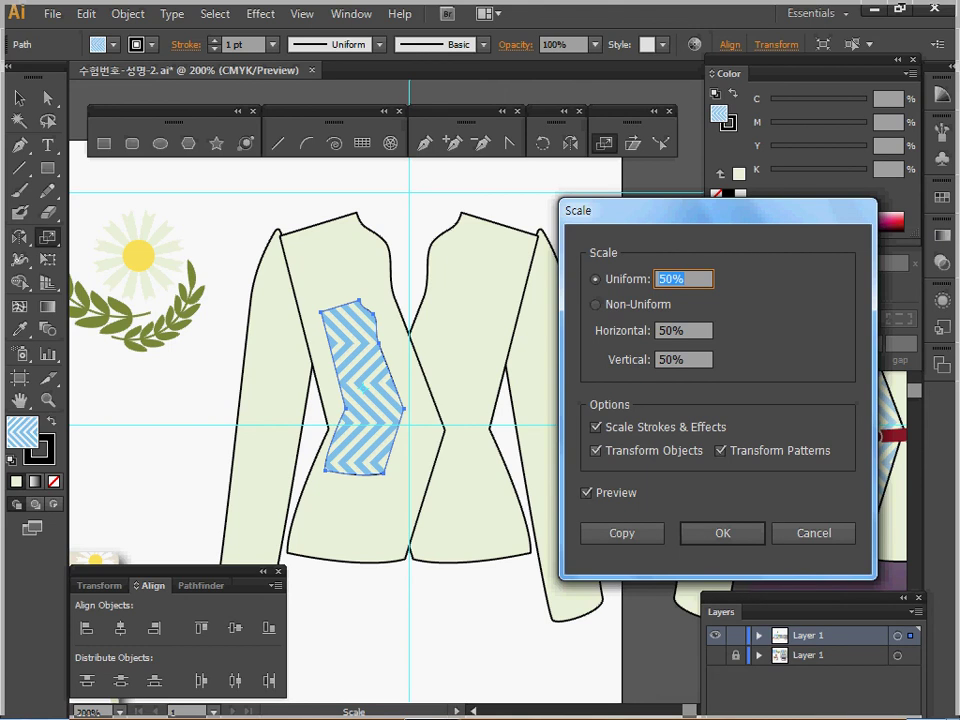
pyautogui.click(596, 450)
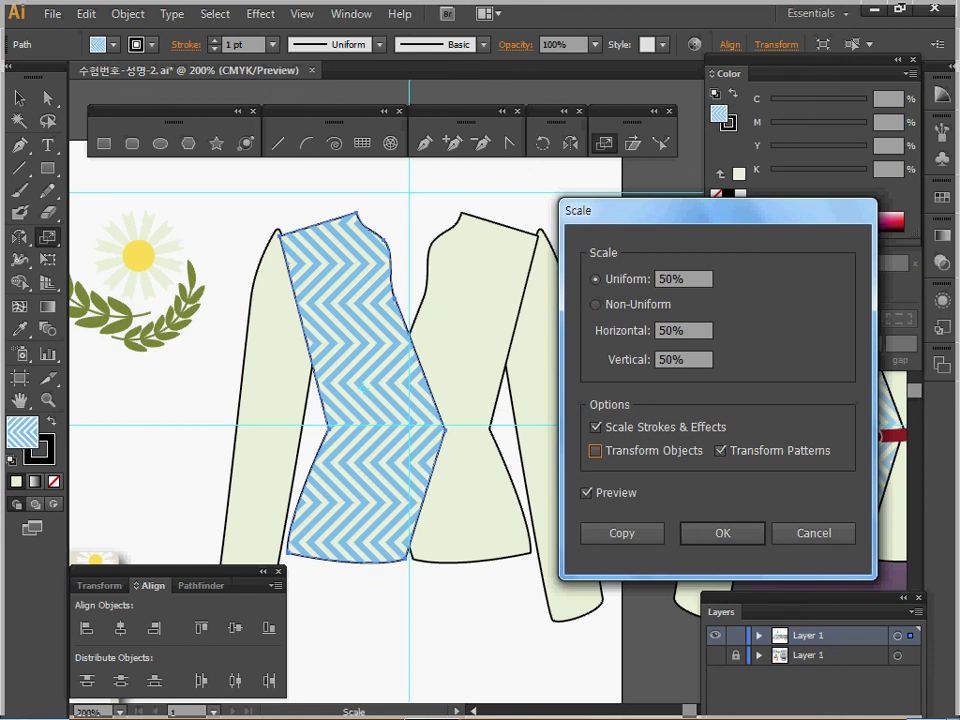
pyautogui.press('Return')
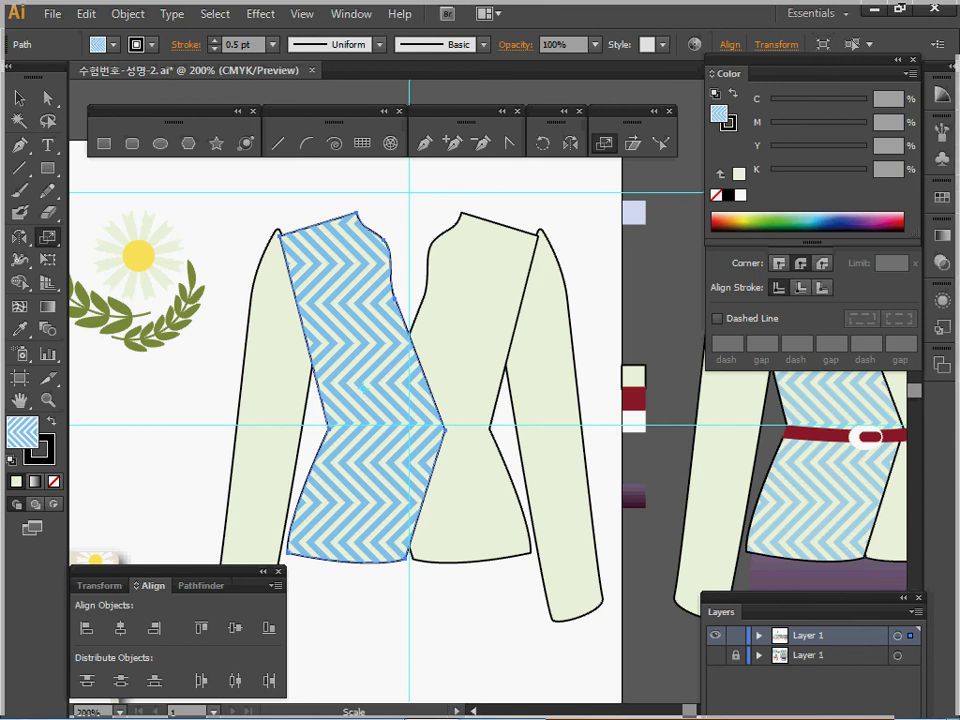
pyautogui.click(941, 262)
pyautogui.click(908, 246)
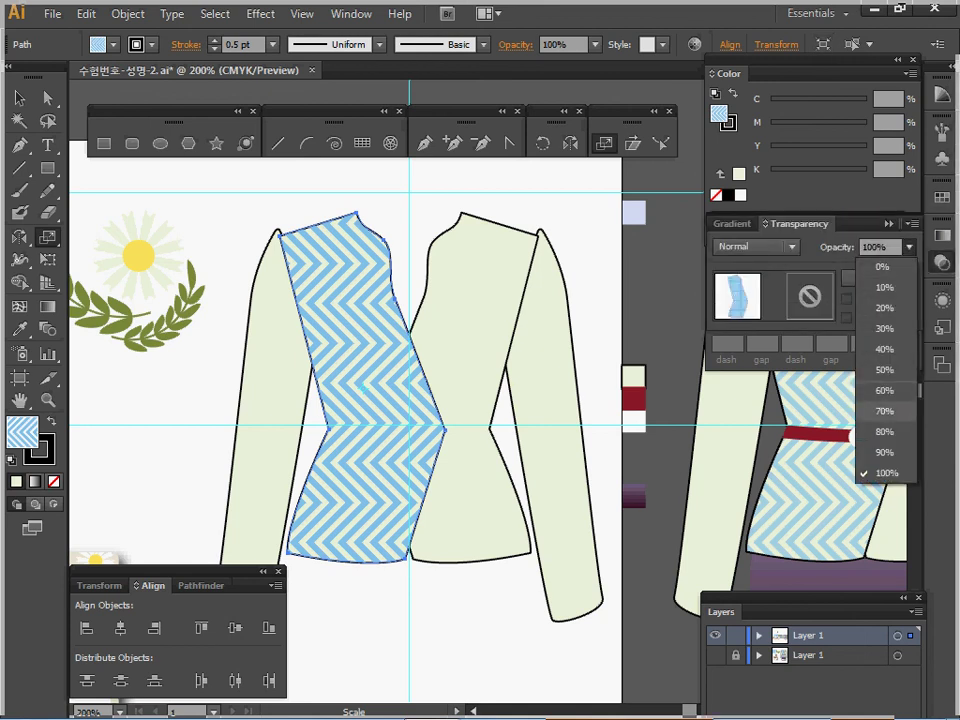
pyautogui.click(884, 411)
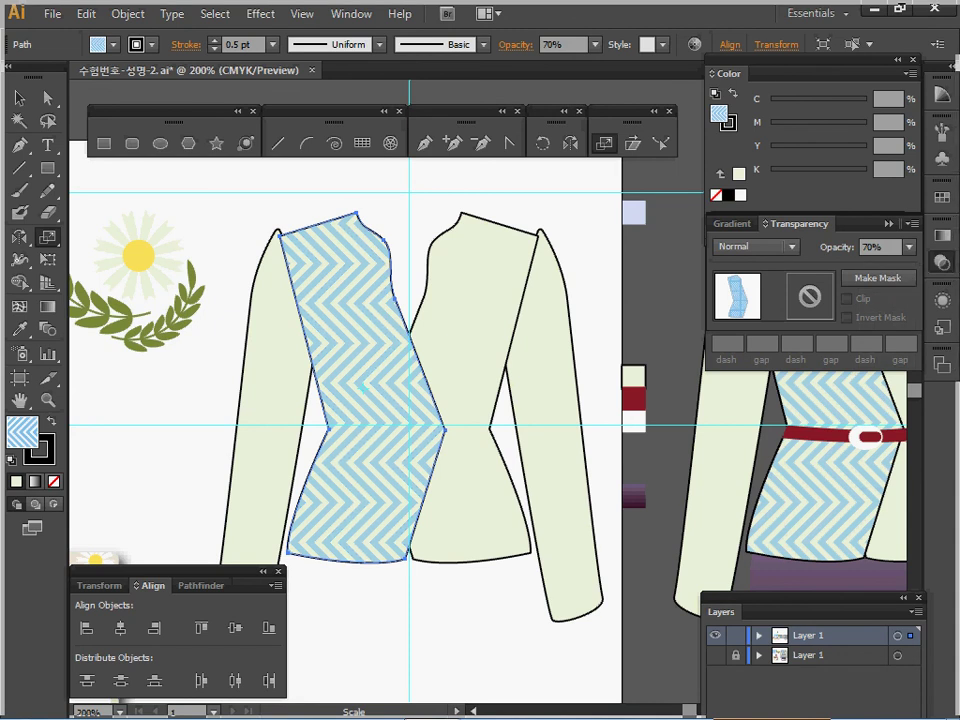
# Draw a curved belt across the jacket waist with the Pen tool, filled with the dark red (C10 M90 Y60 K50) sampled beside the artboard
pyautogui.press('space')
pyautogui.moveTo(520, 420); pyautogui.dragTo(357, 394)
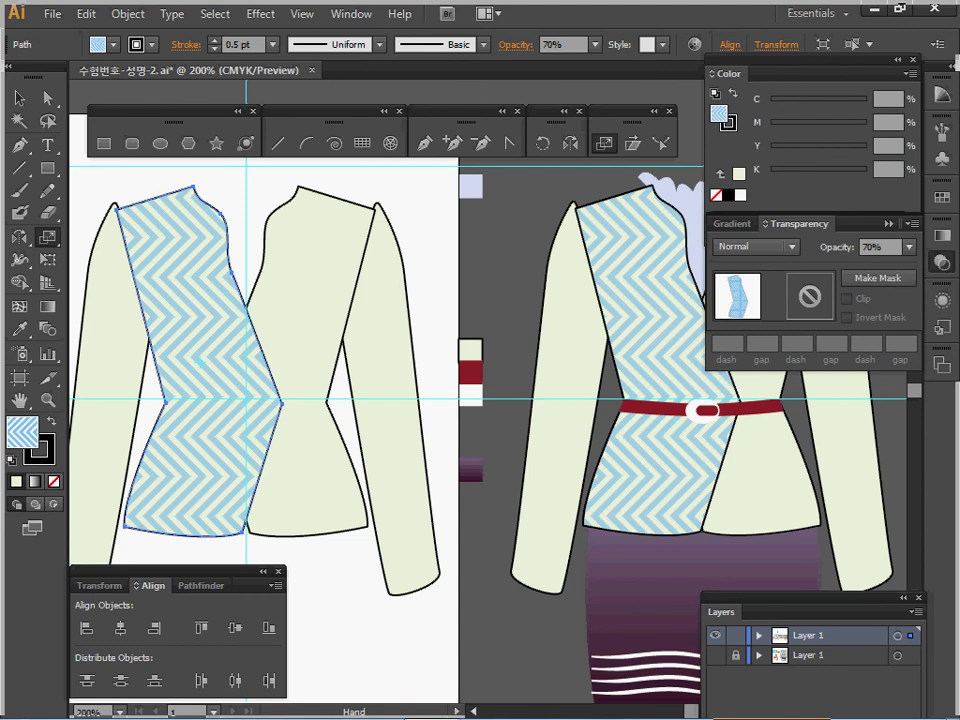
pyautogui.keyDown('ctrl'); pyautogui.click(522, 330); pyautogui.keyUp('ctrl')
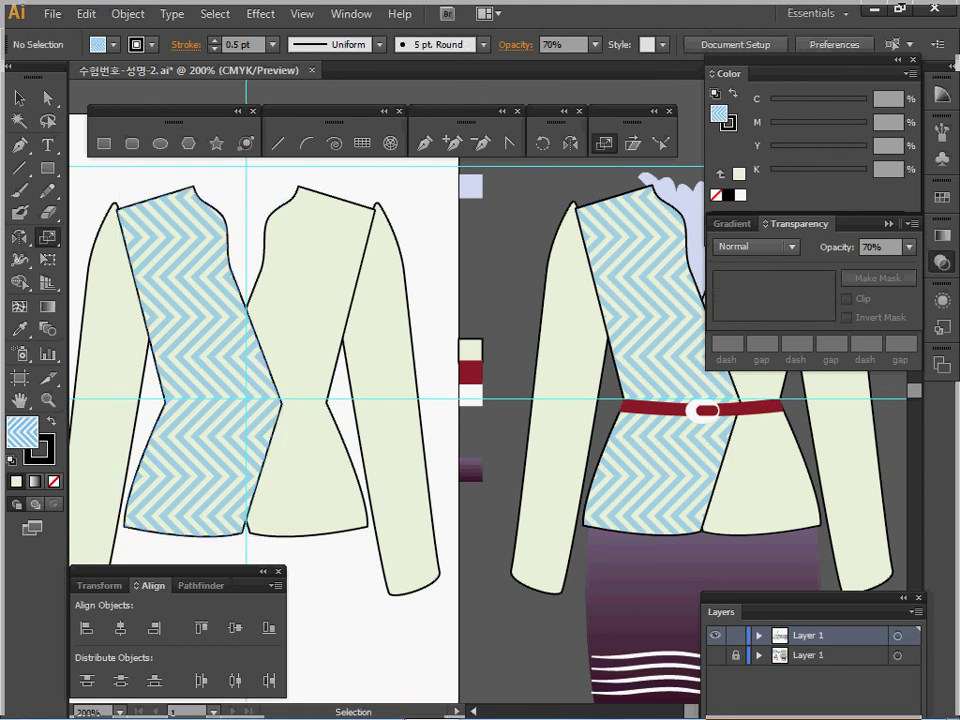
pyautogui.keyDown('ctrl'); pyautogui.click(471, 373); pyautogui.keyUp('ctrl')
pyautogui.keyDown('ctrl'); pyautogui.click(522, 330); pyautogui.keyUp('ctrl')
pyautogui.press('p')
pyautogui.click(163, 395)
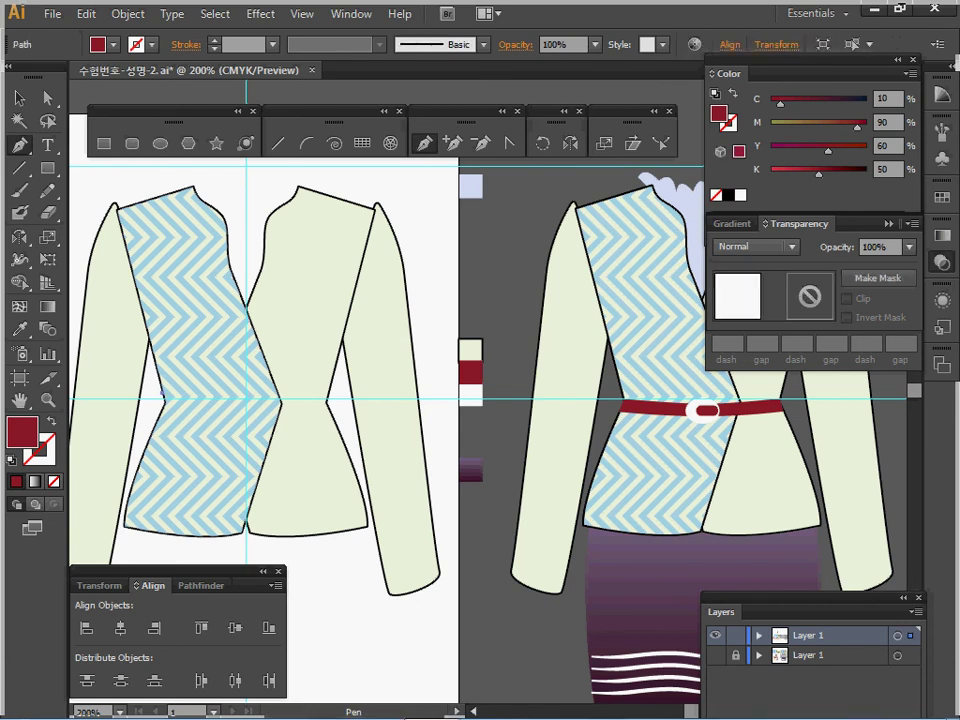
pyautogui.moveTo(328, 396); pyautogui.dragTo(377, 384)
pyautogui.click(327, 395)
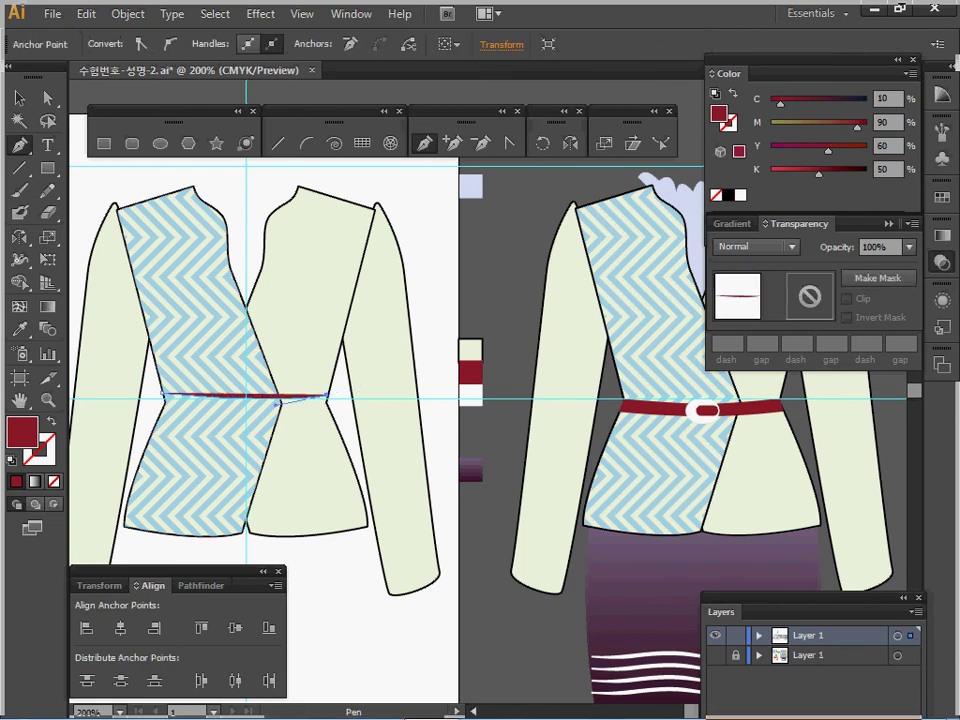
pyautogui.click(327, 403)
pyautogui.click(330, 412)
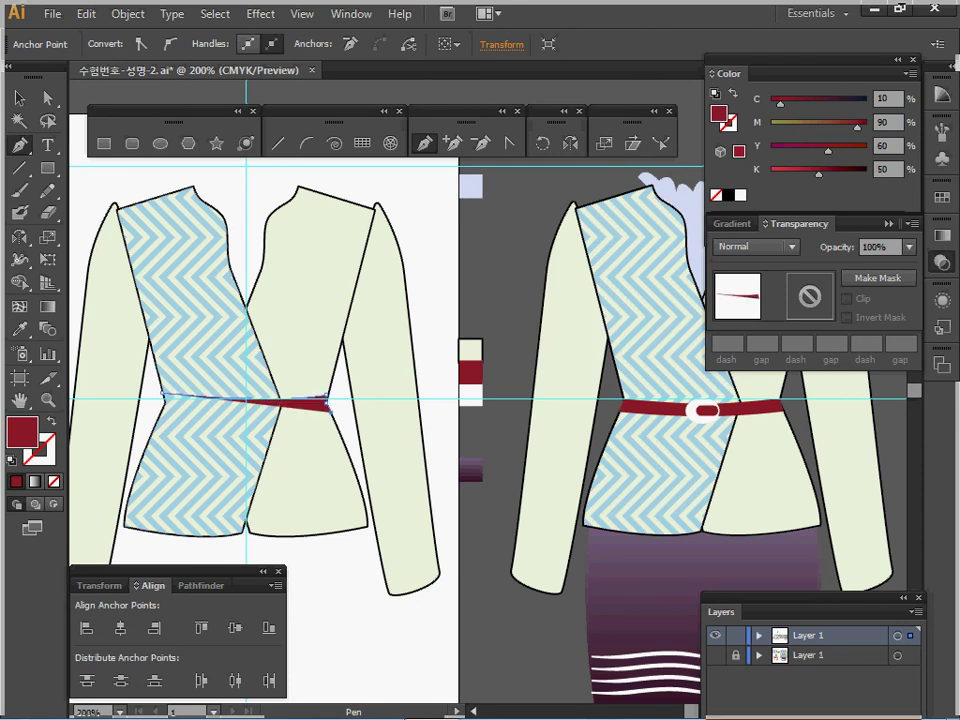
pyautogui.moveTo(163, 409); pyautogui.dragTo(90, 392)
pyautogui.click(163, 409)
pyautogui.click(163, 394)
# Adjust the curve of the belt's lower edge from its anchor on the chevron side, and deselect everything
pyautogui.click(48, 98)
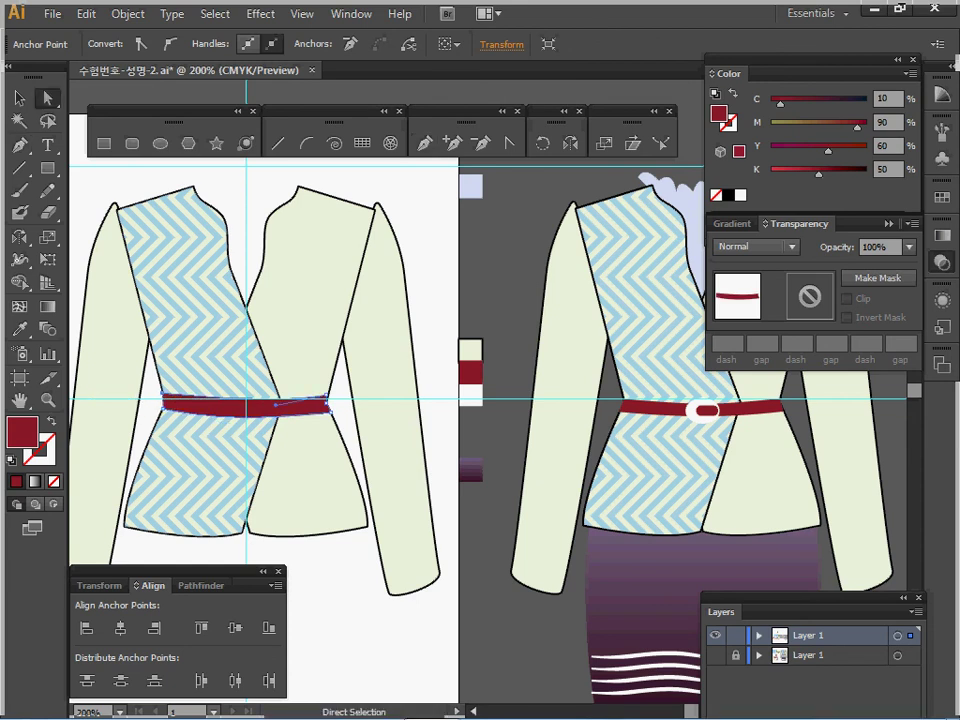
pyautogui.click(163, 409)
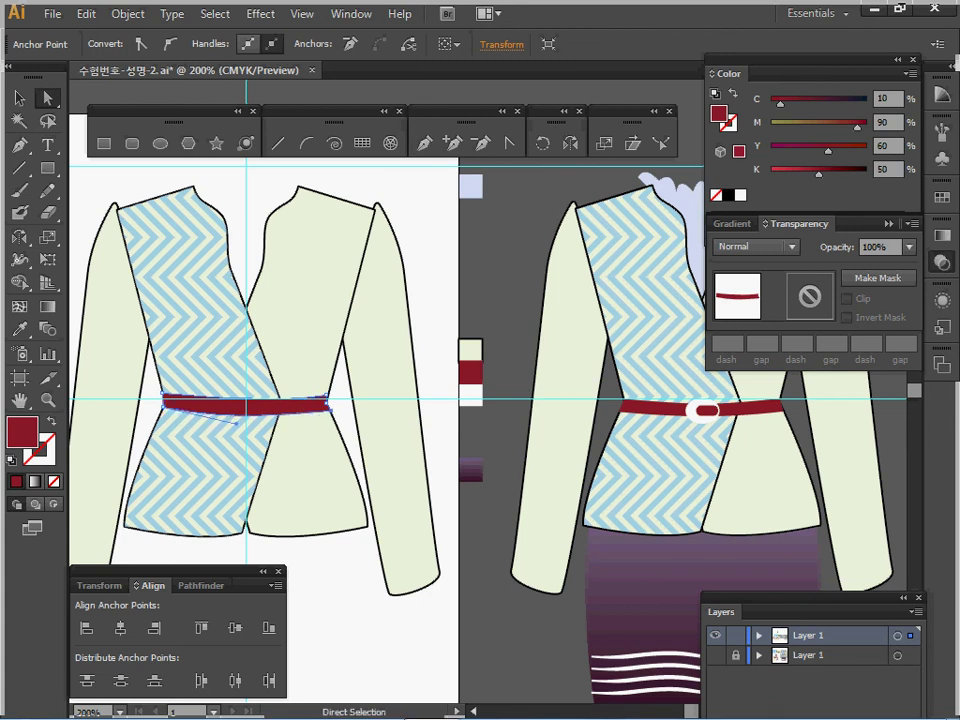
pyautogui.click(202, 325)
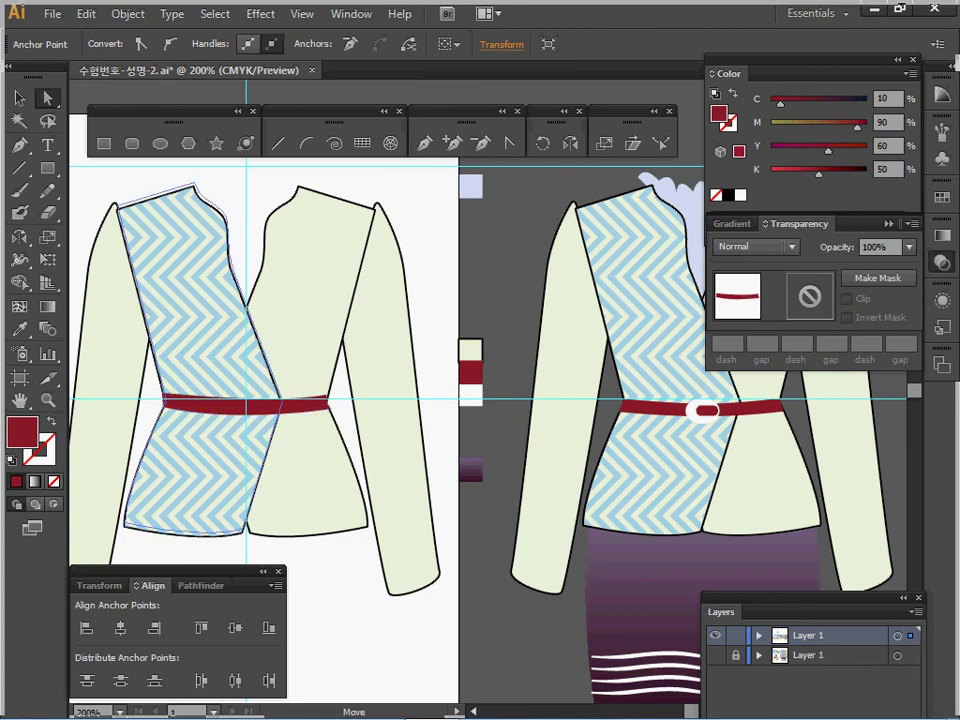
pyautogui.keyDown('ctrl'); pyautogui.click(389, 400); pyautogui.keyUp('ctrl')
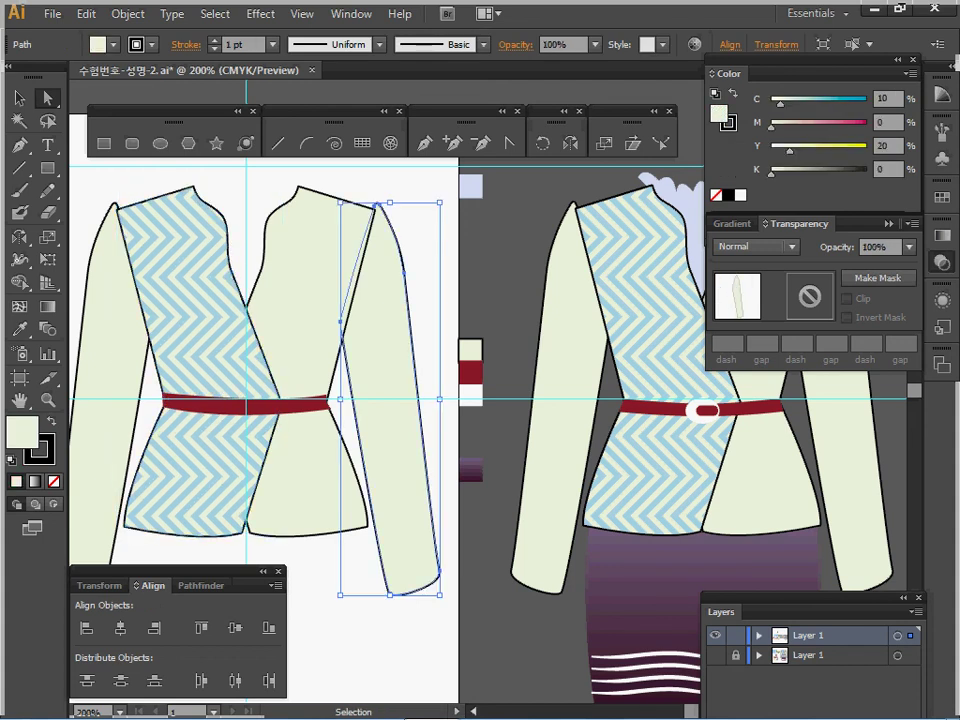
pyautogui.hotkey('ctrl', 'shift', 'a')
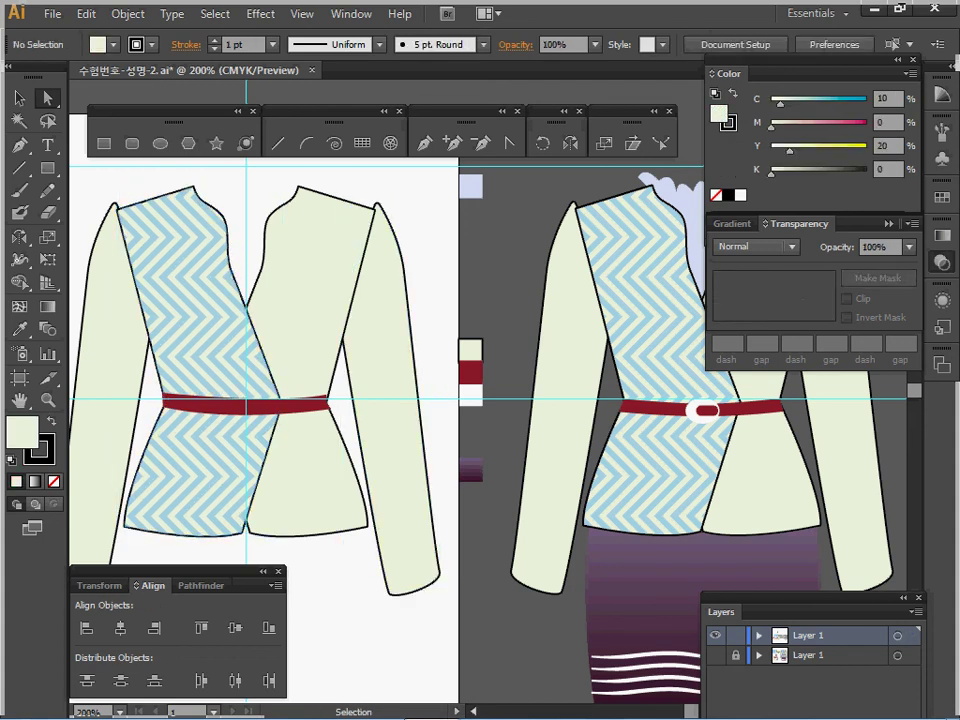
# Draw a white ellipse buckle without a stroke, centred on the belt at the vertical guide, using the reference buckle's fill
pyautogui.keyDown('ctrl'); pyautogui.click(695, 414); pyautogui.keyUp('ctrl')
pyautogui.hotkey('ctrl', 'shift', 'a')
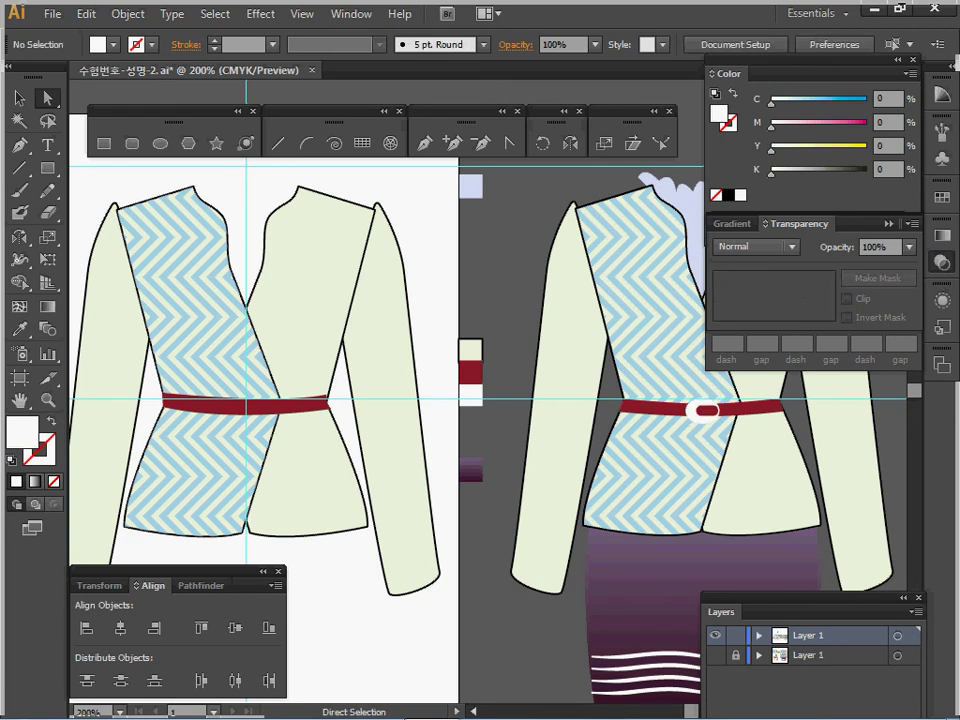
pyautogui.press('l')
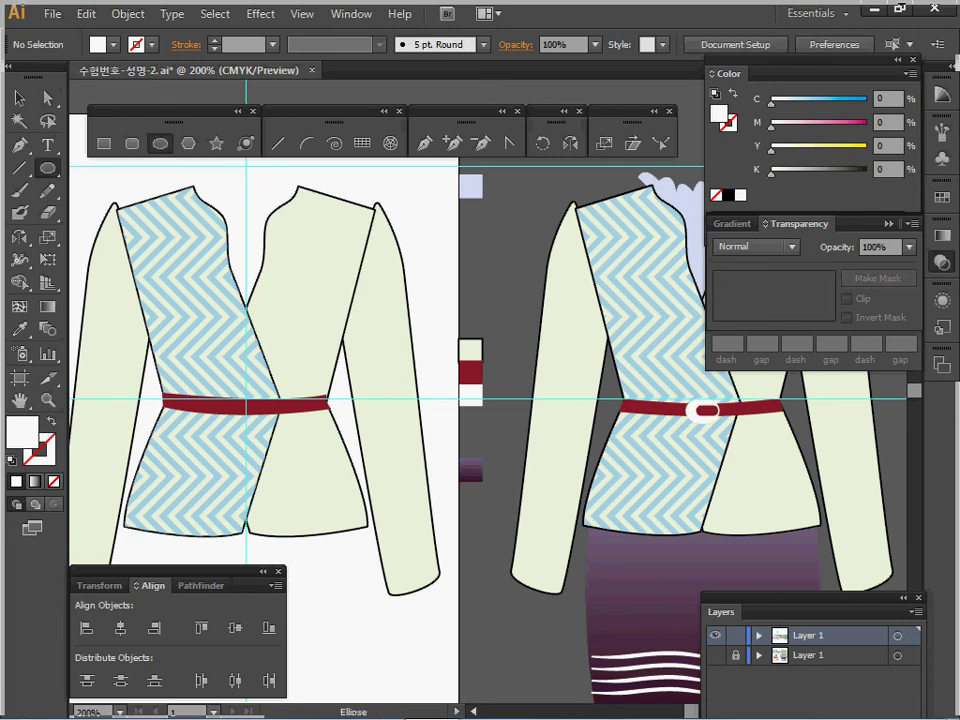
pyautogui.moveTo(246, 404)
pyautogui.mouseDown()
pyautogui.moveTo(270, 415)
pyautogui.moveTo(246, 407)
pyautogui.mouseUp()
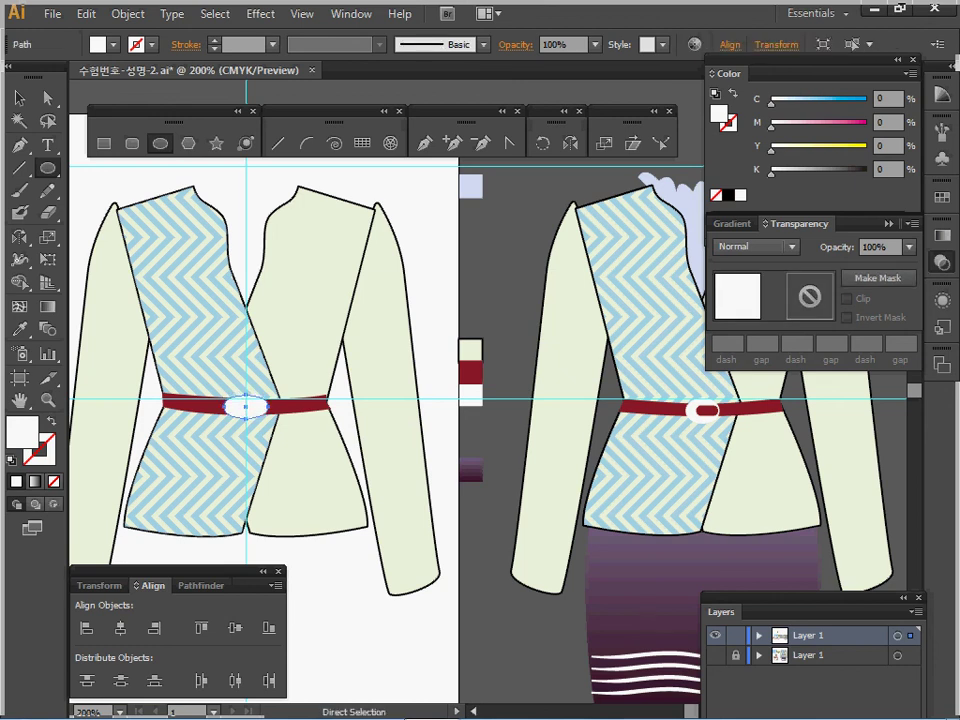
# Draw a small strokeless rounded rectangle inside the white buckle, filled with the sampled dark red (C10 M90 Y60 K50), and save the document
pyautogui.keyDown('ctrl'); pyautogui.click(440, 385); pyautogui.keyUp('ctrl')
pyautogui.keyDown('ctrl'); pyautogui.click(470, 372); pyautogui.keyUp('ctrl')
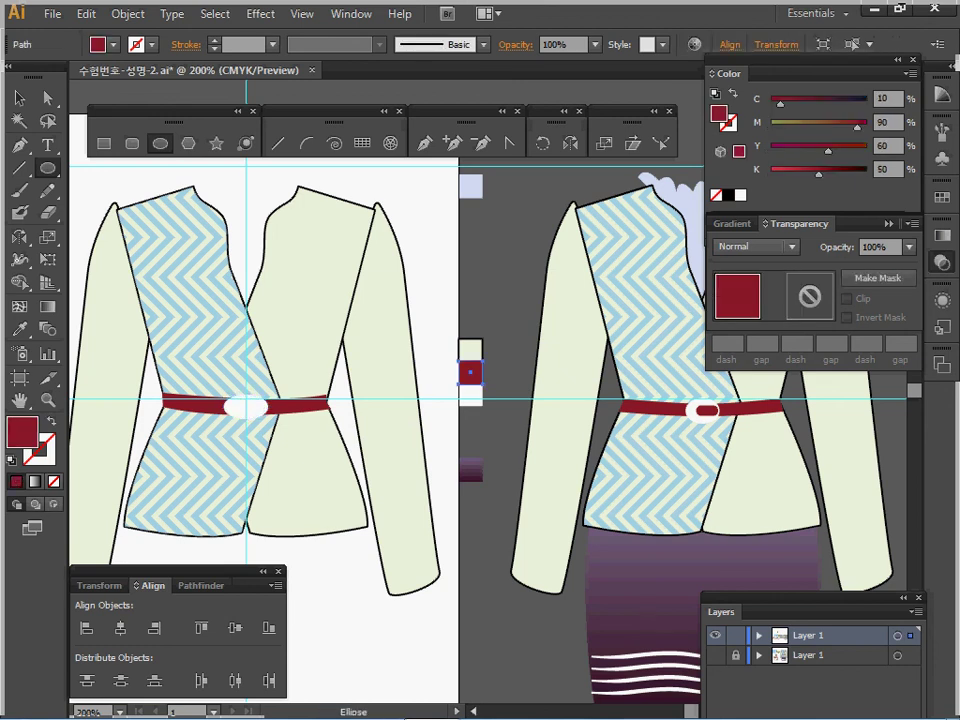
pyautogui.click(132, 143)
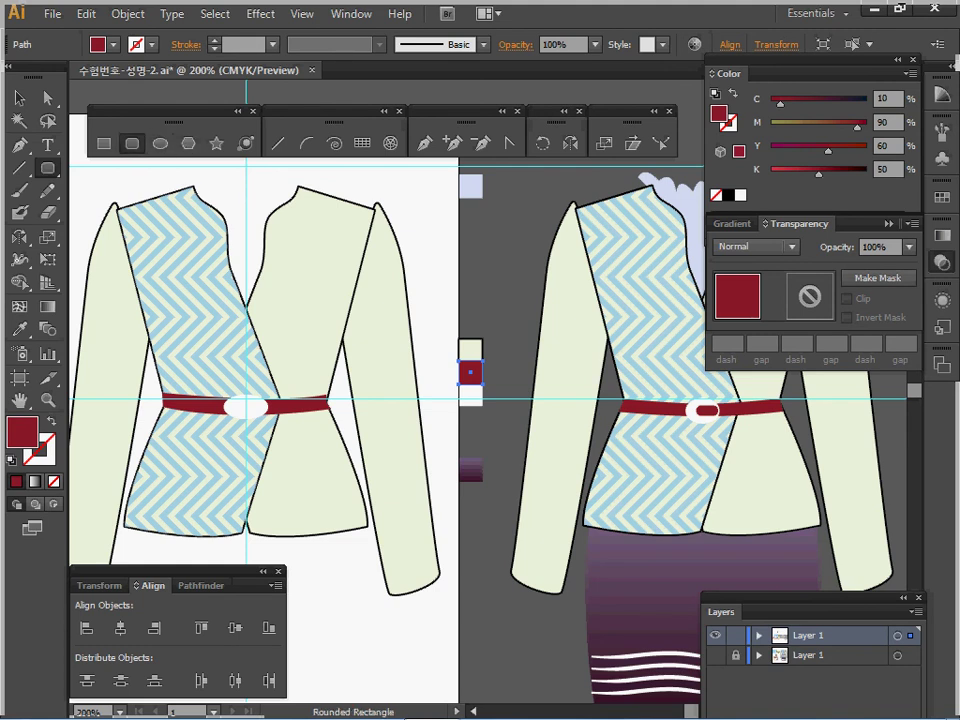
pyautogui.moveTo(239, 402)
pyautogui.mouseDown()
pyautogui.moveTo(266, 413)
pyautogui.moveTo(256, 409)
pyautogui.mouseUp()
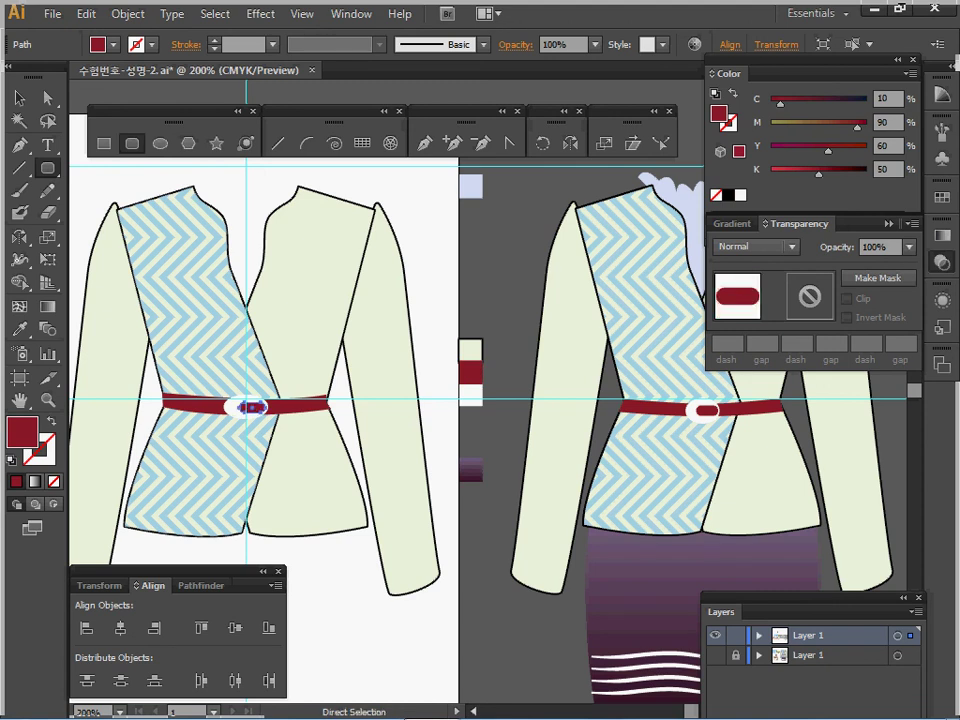
pyautogui.hotkey('ctrl', 's')
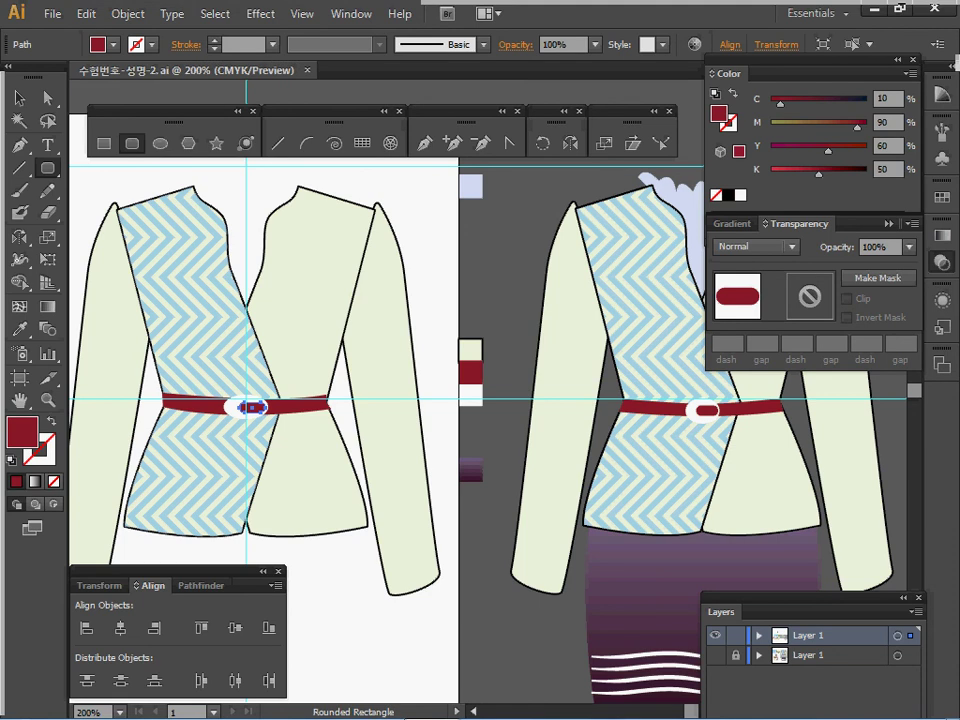
# Place a copy of the reference's light blue scalloped collar behind the jacket's neckline, centred on the vertical guide, and save the document
pyautogui.moveTo(265, 413); pyautogui.dragTo(242, 490)
pyautogui.hotkey('ctrl', 'shift', 'a')
pyautogui.keyDown('ctrl'); pyautogui.click(682, 302); pyautogui.keyUp('ctrl')
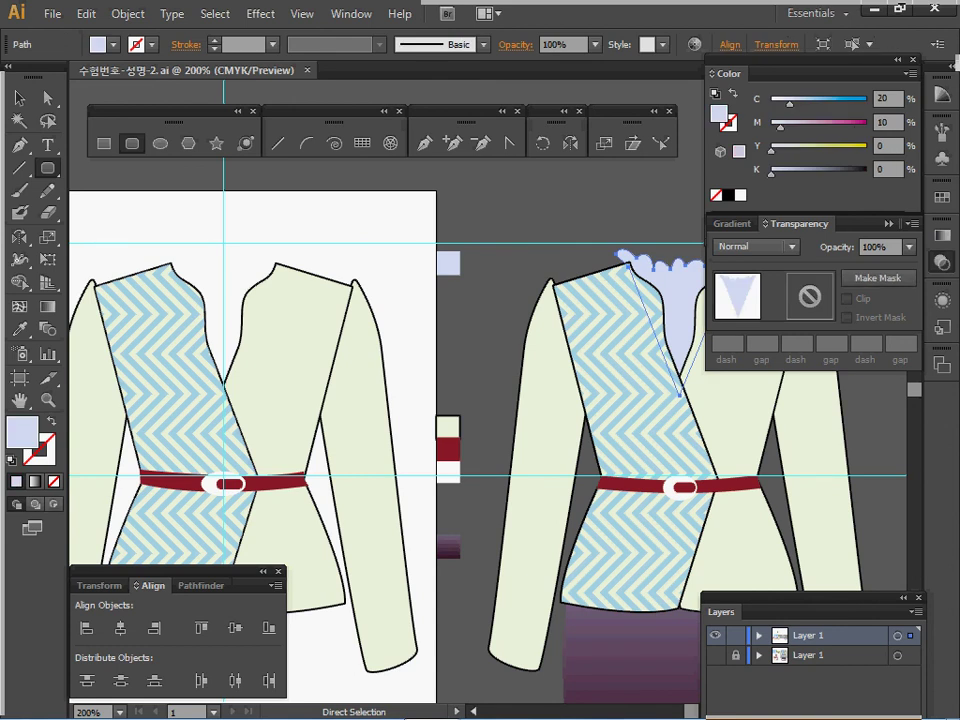
pyautogui.hotkey('ctrl', 'v')
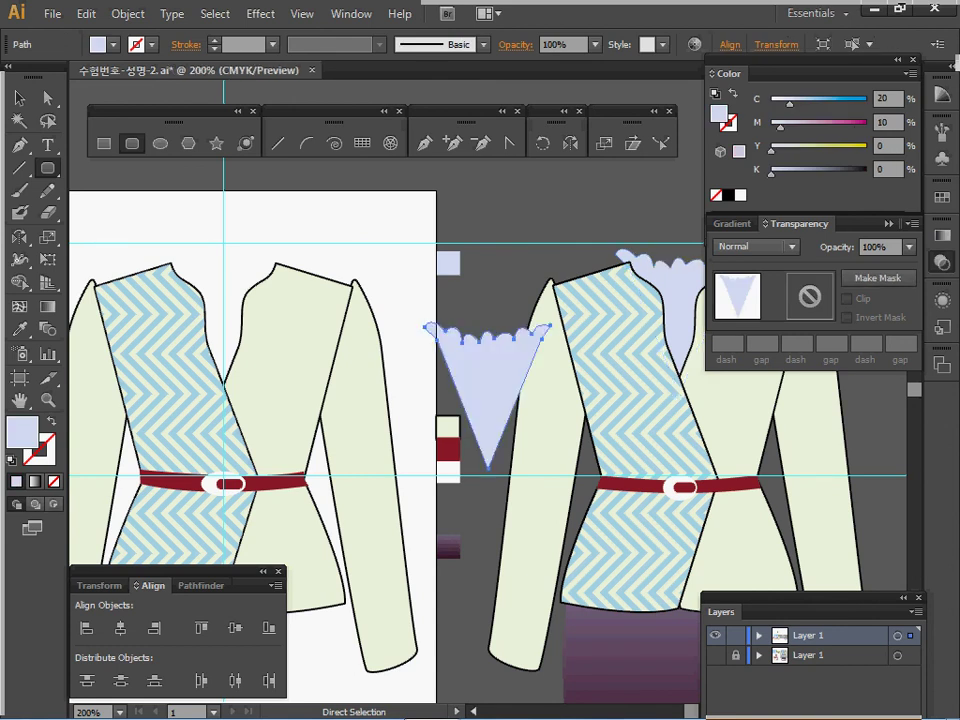
pyautogui.moveTo(487, 380); pyautogui.dragTo(222, 304)
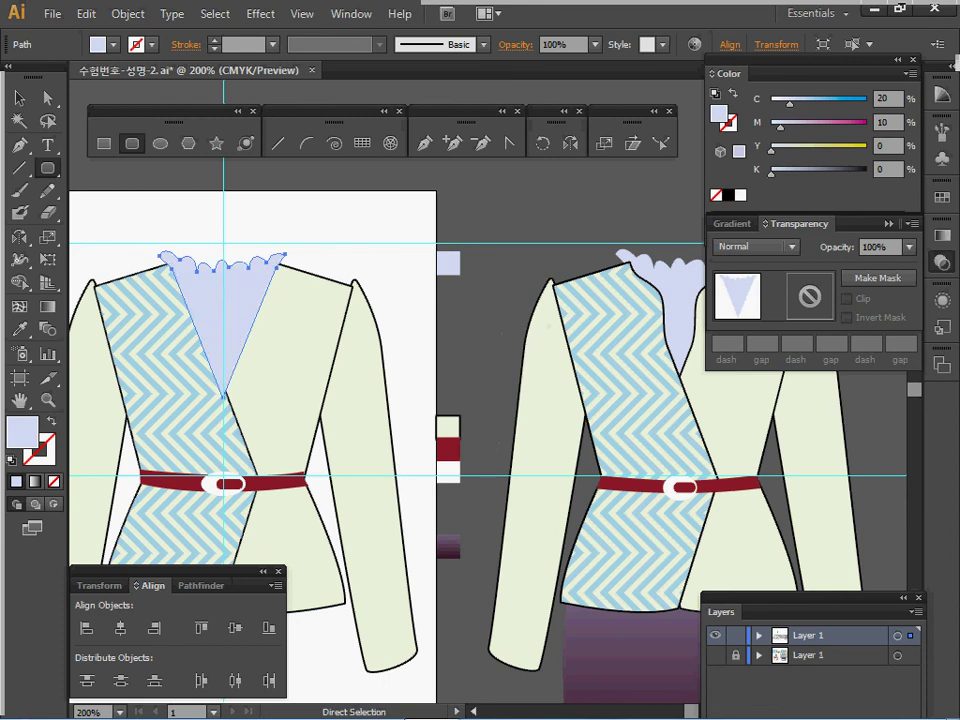
pyautogui.hotkey('ctrl', 'shift', '[')
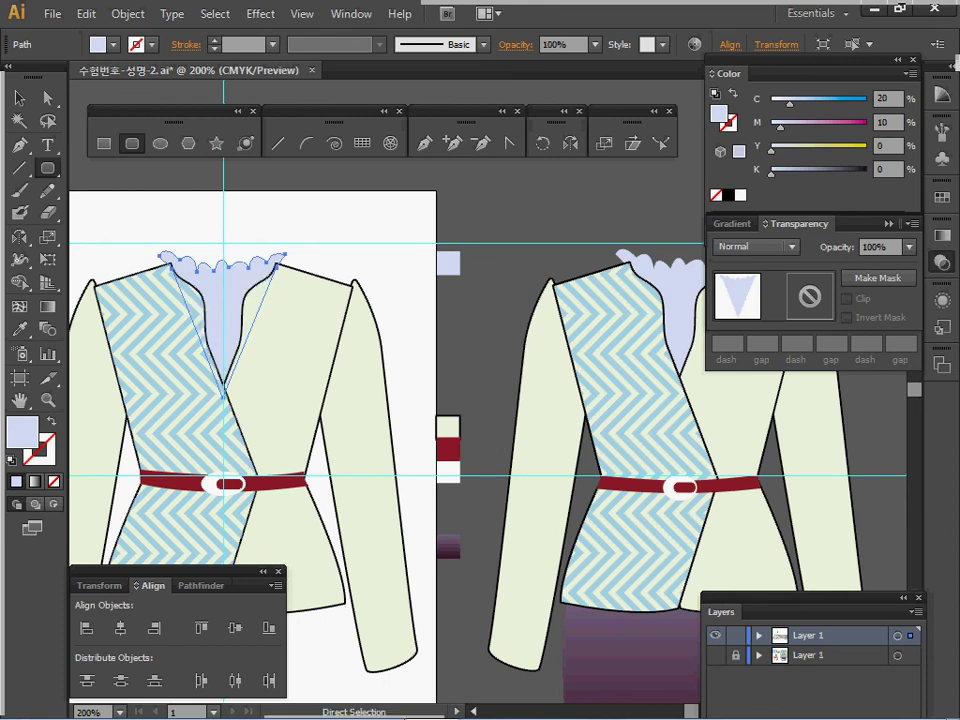
pyautogui.moveTo(345, 400); pyautogui.dragTo(360, 351)
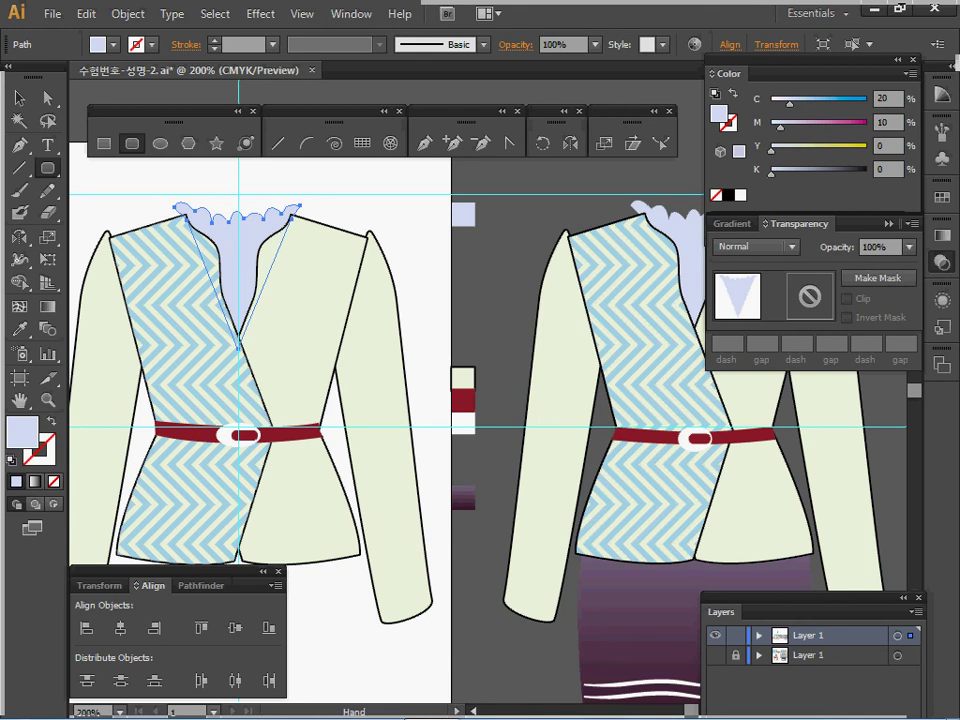
pyautogui.scroll(-3, 366, 317)
pyautogui.hotkey('ctrl', 's')
# Create a 44 x 110 mm ellipse over the lower jacket, centred on the vertical guide
pyautogui.moveTo(362, 420); pyautogui.dragTo(374, 279)
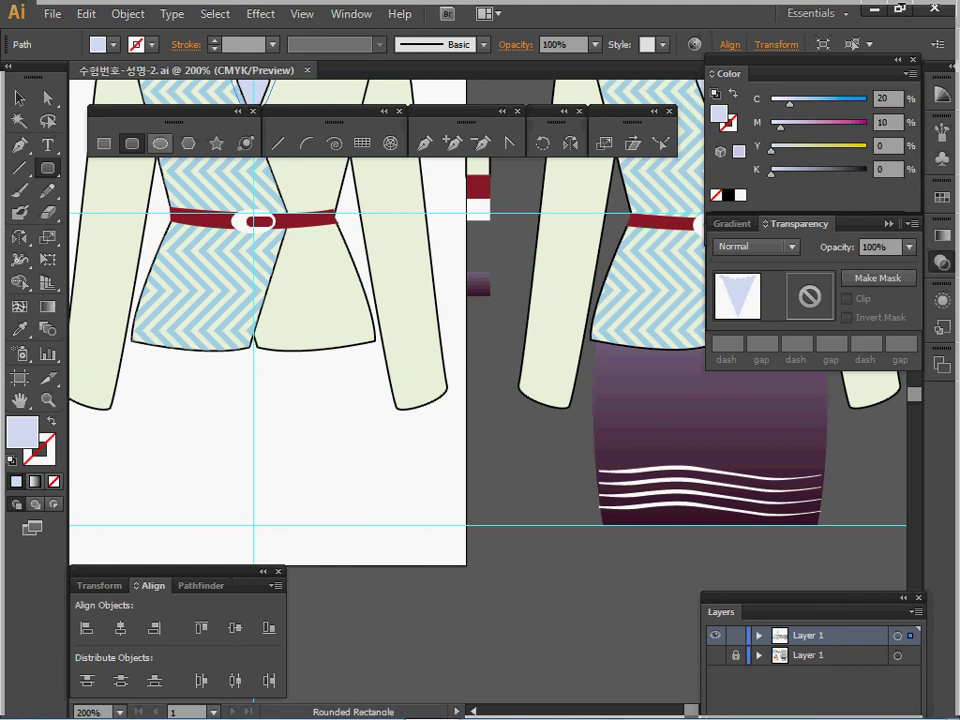
pyautogui.click(160, 143)
pyautogui.scroll(-1, 366, 317)
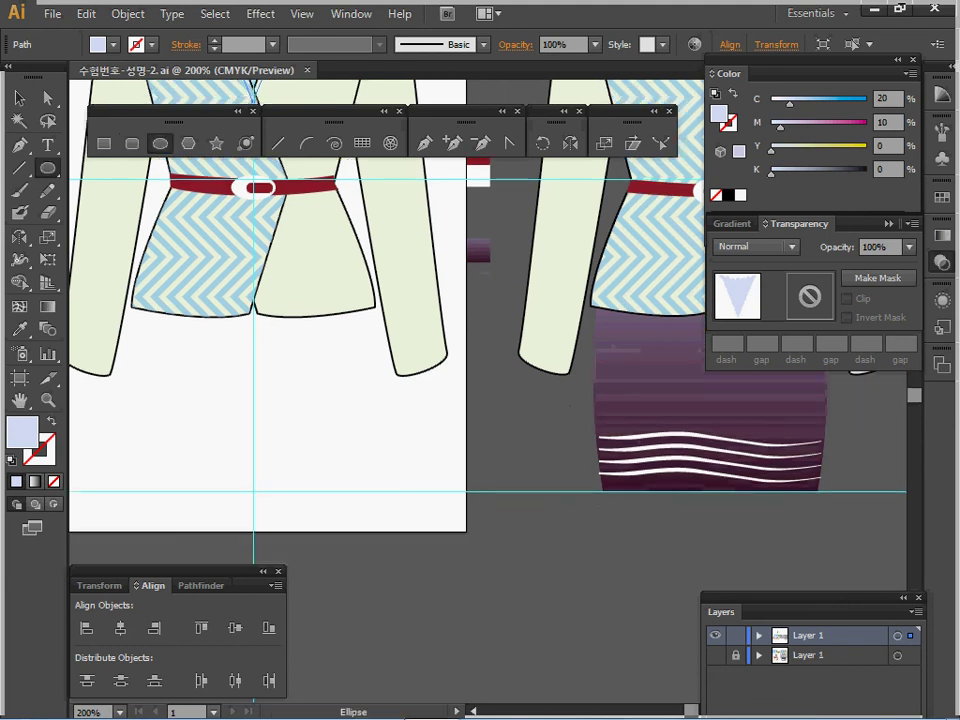
pyautogui.click(398, 393)
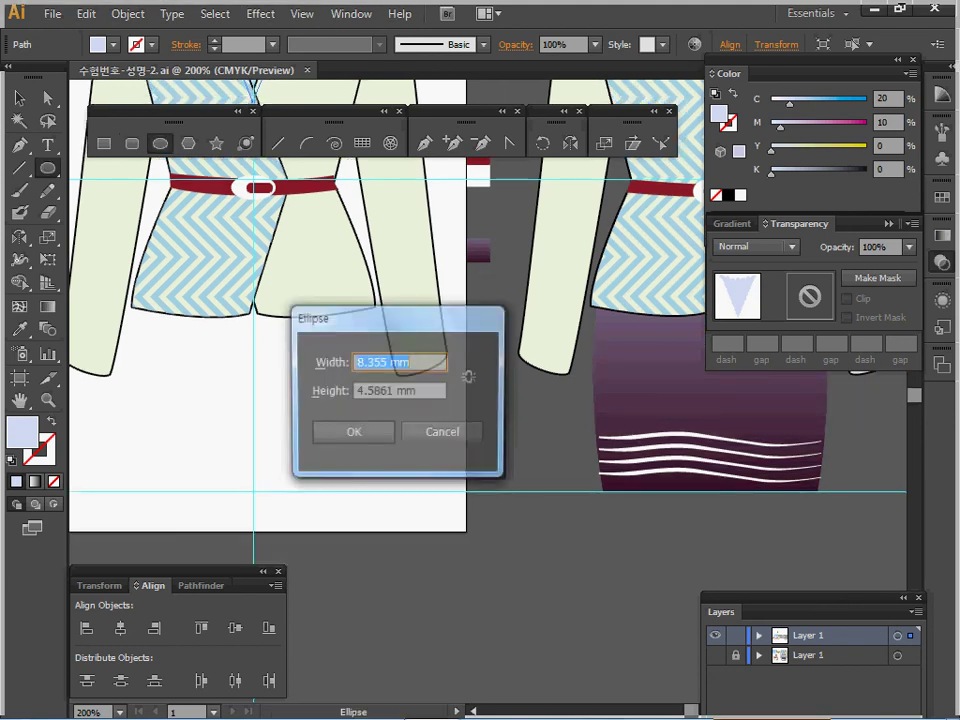
pyautogui.write('44')
pyautogui.press('Tab')
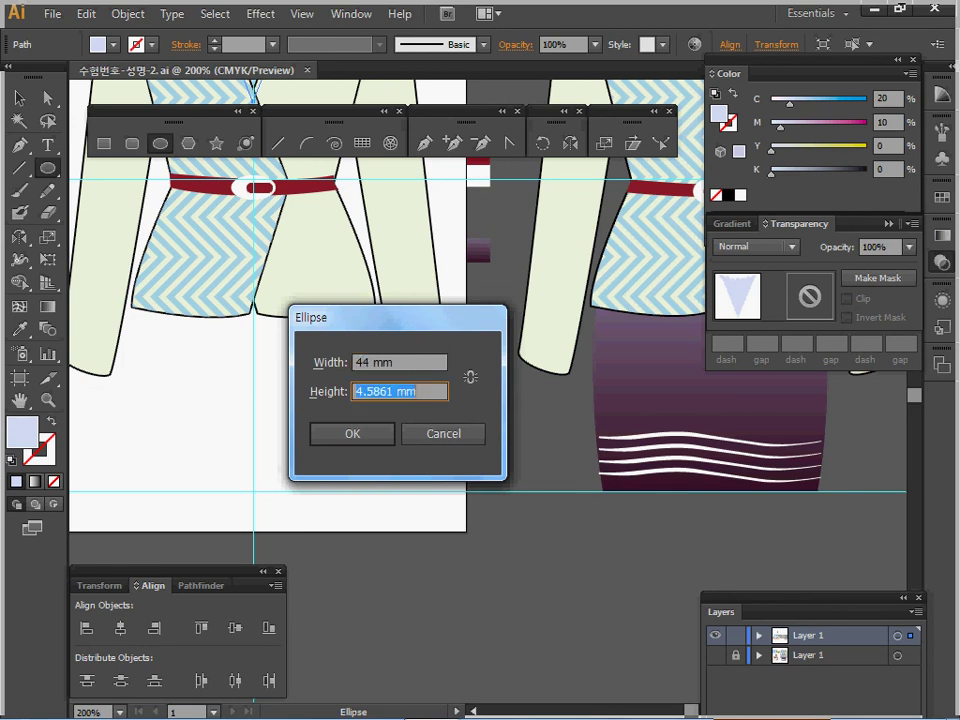
pyautogui.write('110')
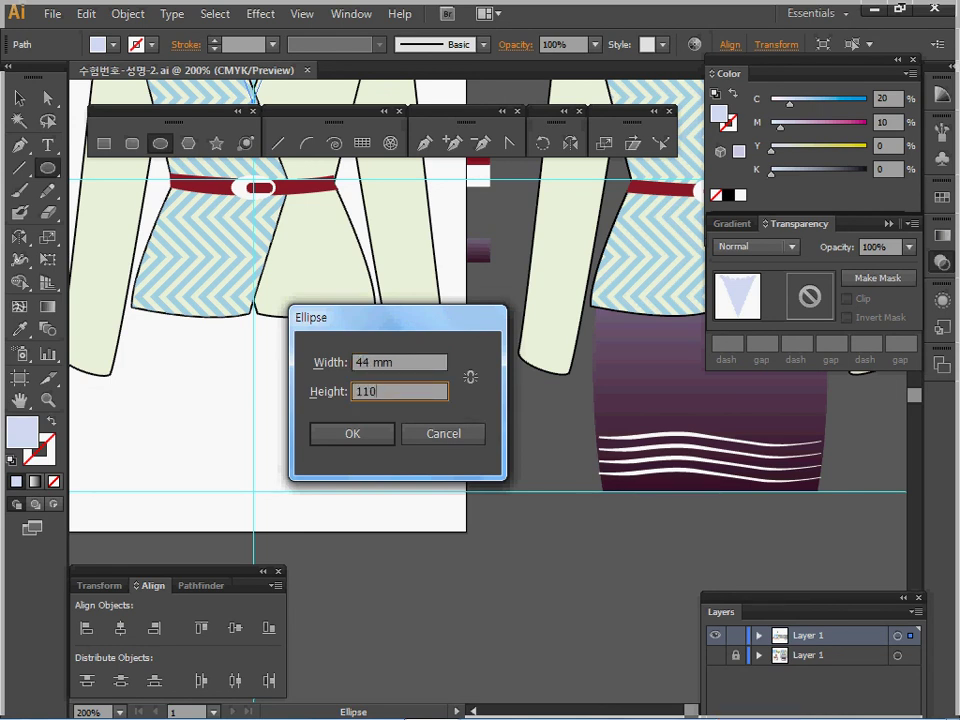
pyautogui.press('Return')
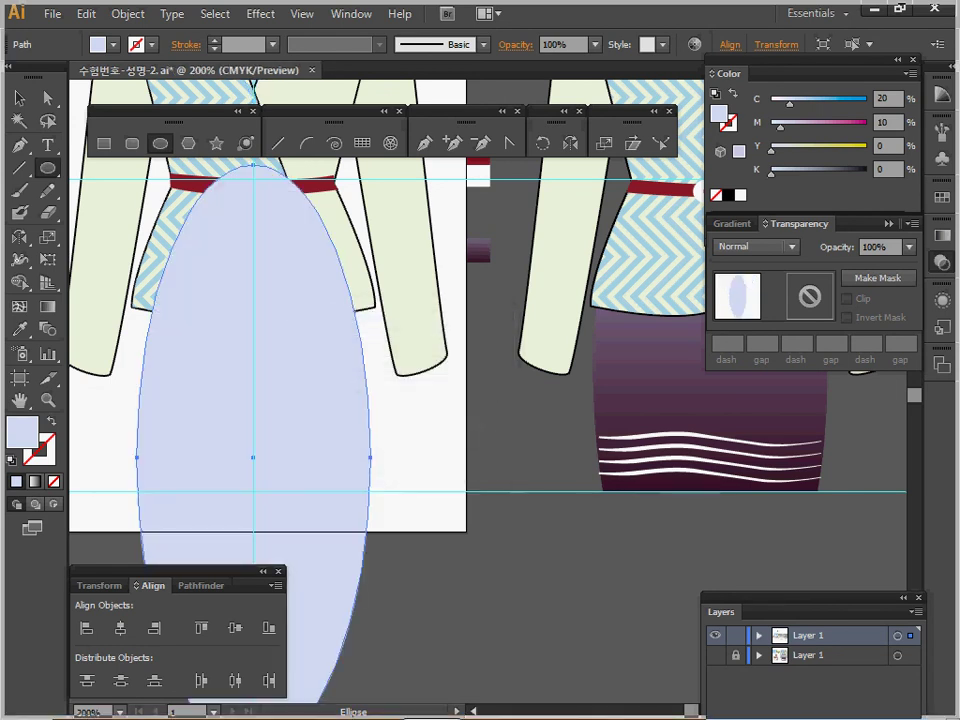
# Give the ellipse the default 1 pt black stroke and remove its fill
pyautogui.click(11, 460)
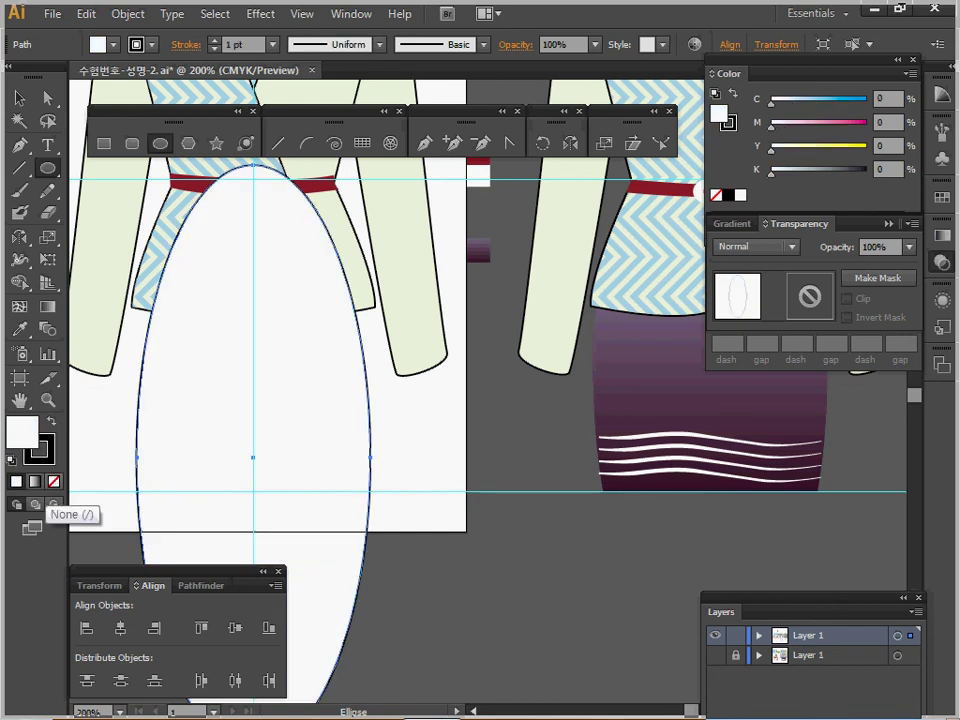
pyautogui.click(53, 481)
pyautogui.hotkey('ctrl', '-')
pyautogui.moveTo(312, 440); pyautogui.dragTo(377, 444)
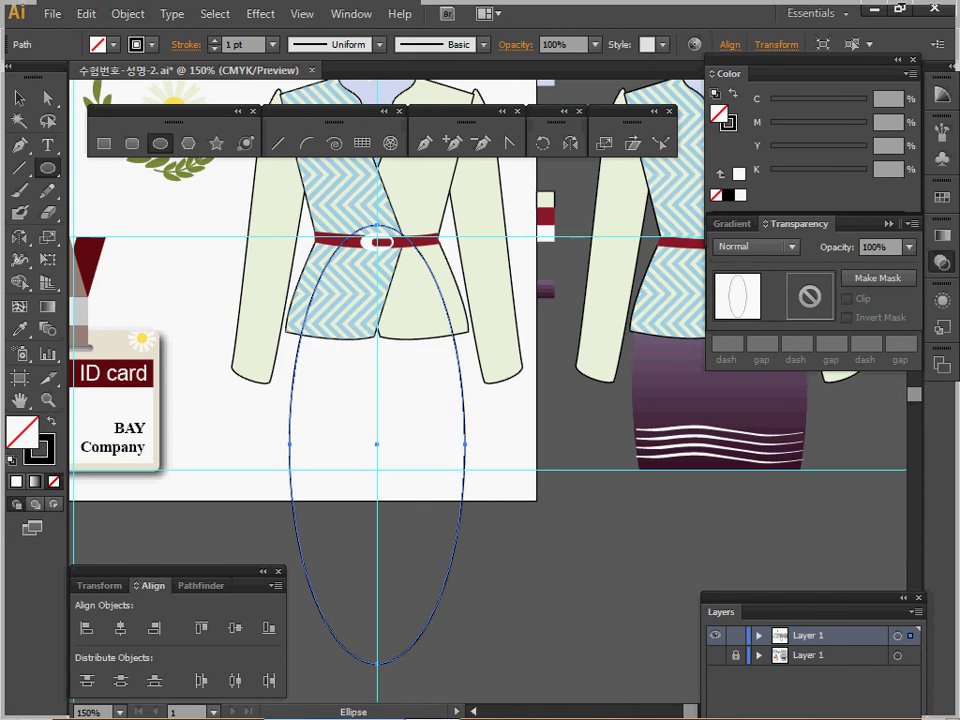
# Nudge the ellipse upward along the vertical guide so its widest part sits just below the jacket hem
pyautogui.press('Up')
pyautogui.press('Up')
pyautogui.press('Up')
pyautogui.press('Up')
pyautogui.press('Up')
pyautogui.press('Up')
pyautogui.press('Up')
pyautogui.press('Up')
pyautogui.press('Up')
pyautogui.press('Up')
pyautogui.press('Up')
pyautogui.press('Up')
pyautogui.press('Up')
pyautogui.press('Up')
pyautogui.press('Up')
pyautogui.press('Up')
pyautogui.press('Up')
pyautogui.press('Up')
pyautogui.press('Up')
pyautogui.press('Up')
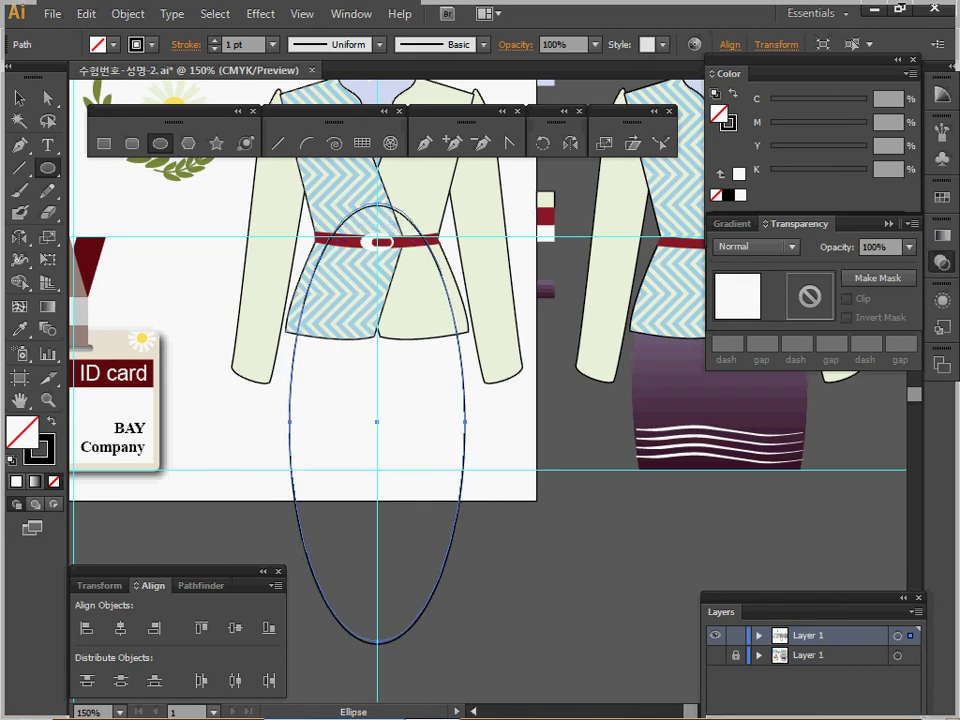
pyautogui.press('Up')
pyautogui.press('Up')
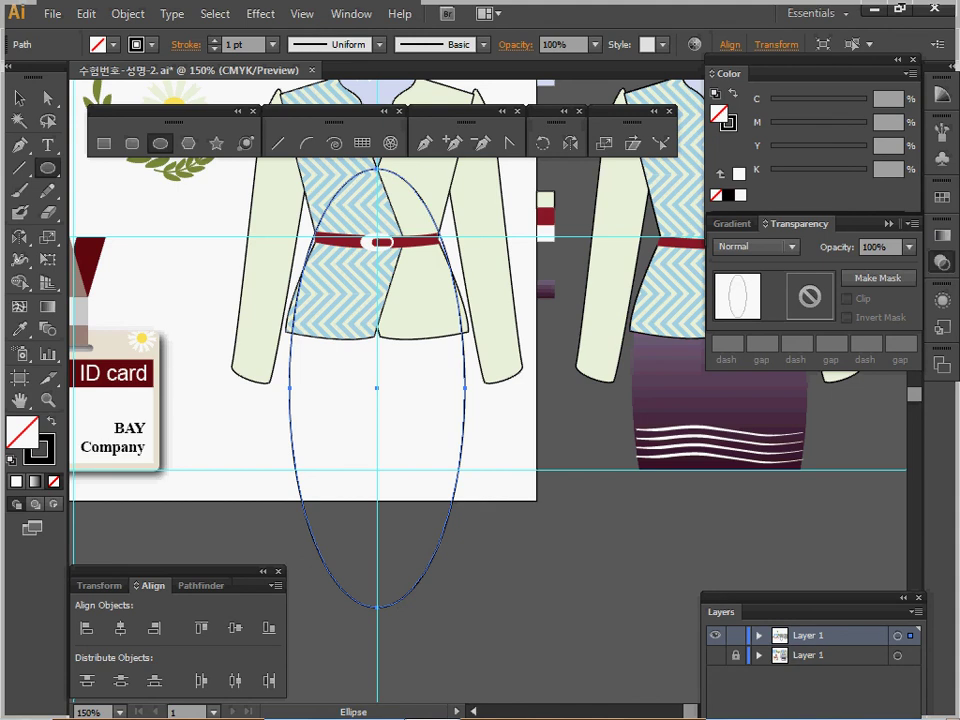
pyautogui.press('Up')
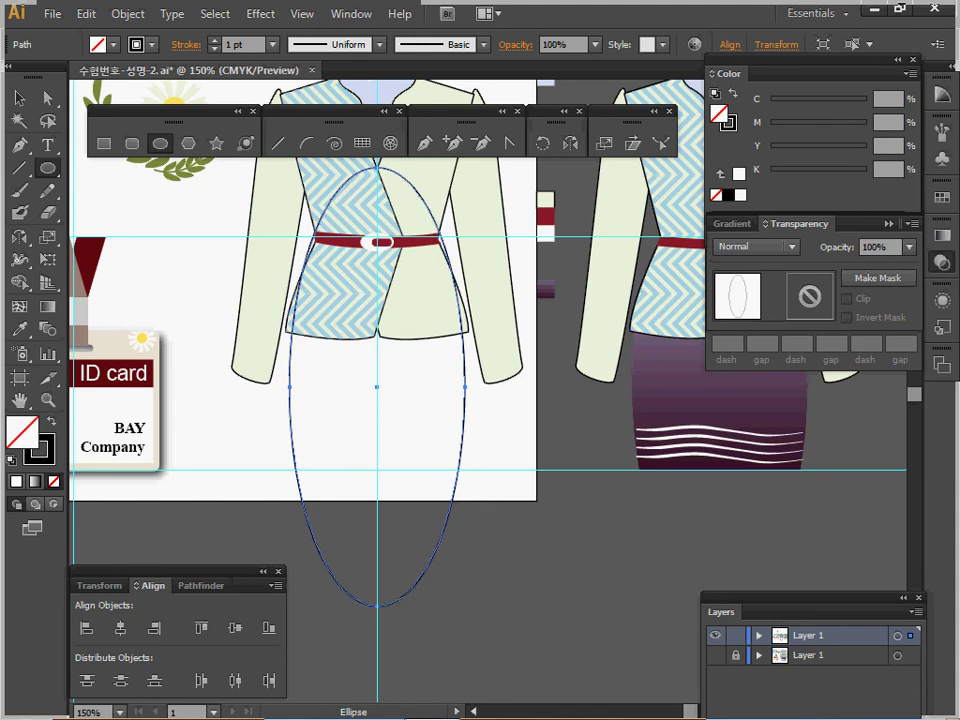
pyautogui.press('Up')
pyautogui.press('Up')
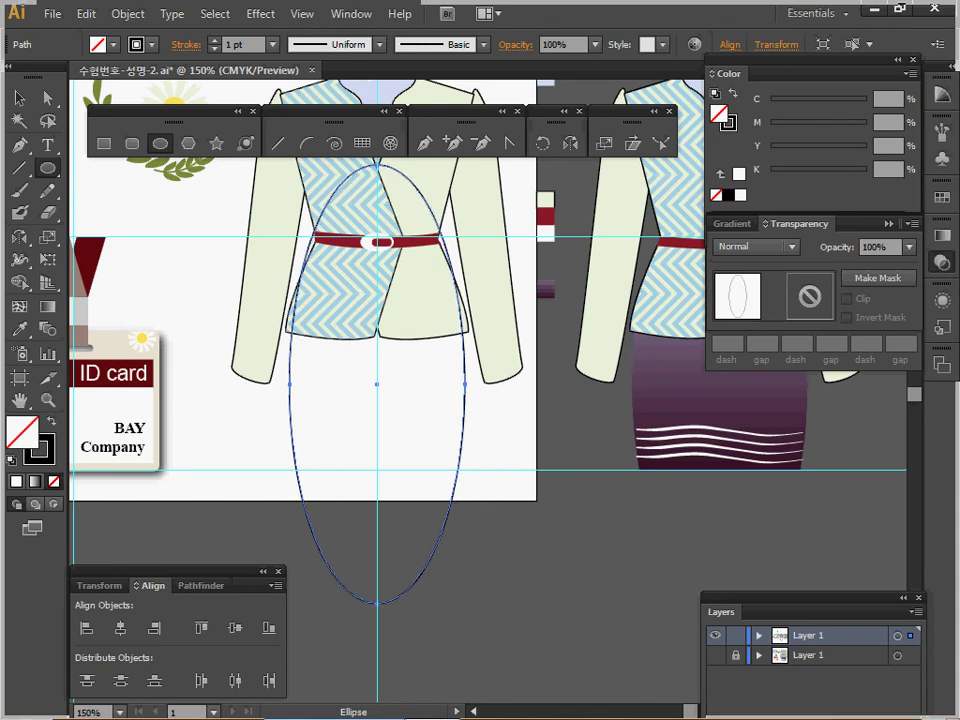
pyautogui.press('Up')
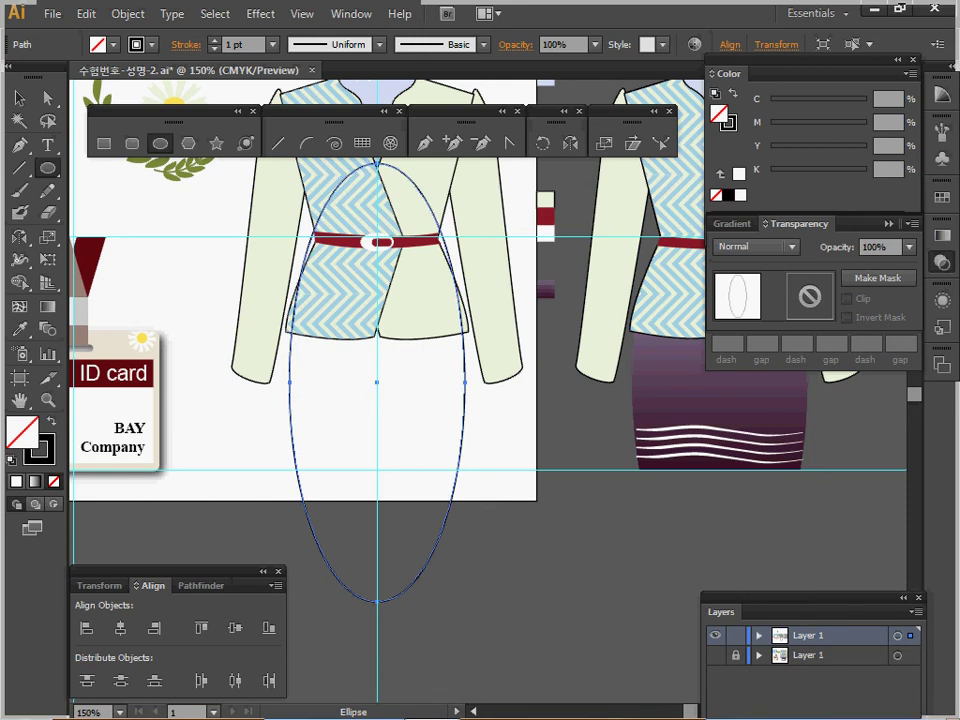
pyautogui.press('Up')
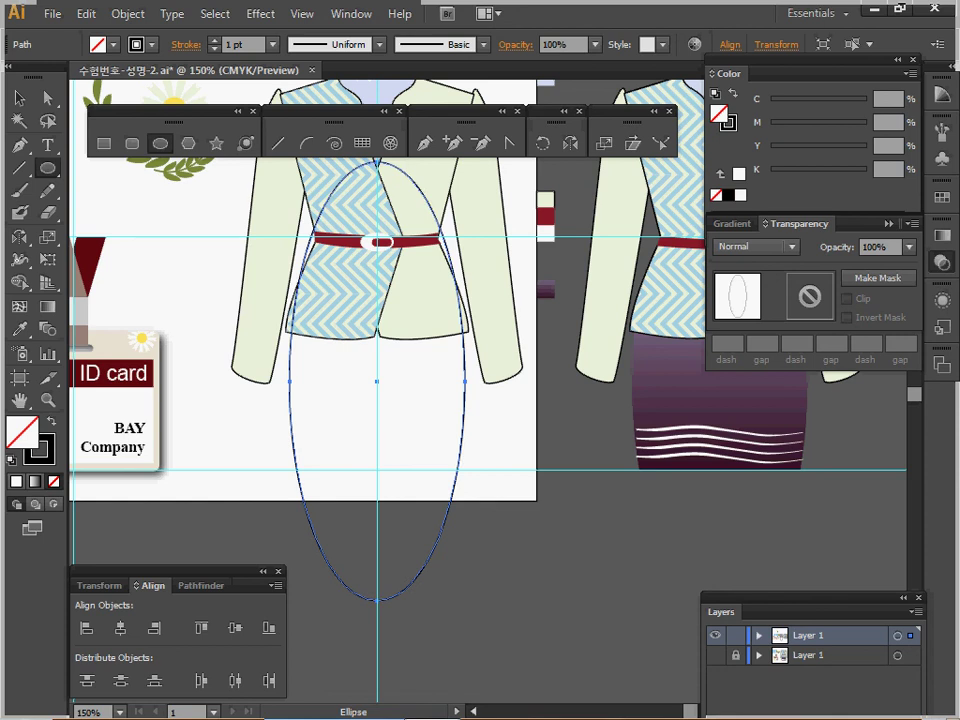
# Create a 50 x 36 mm unfilled rectangle centred on the vertical guide, with its lower edge at the lower horizontal guide
pyautogui.click(104, 143)
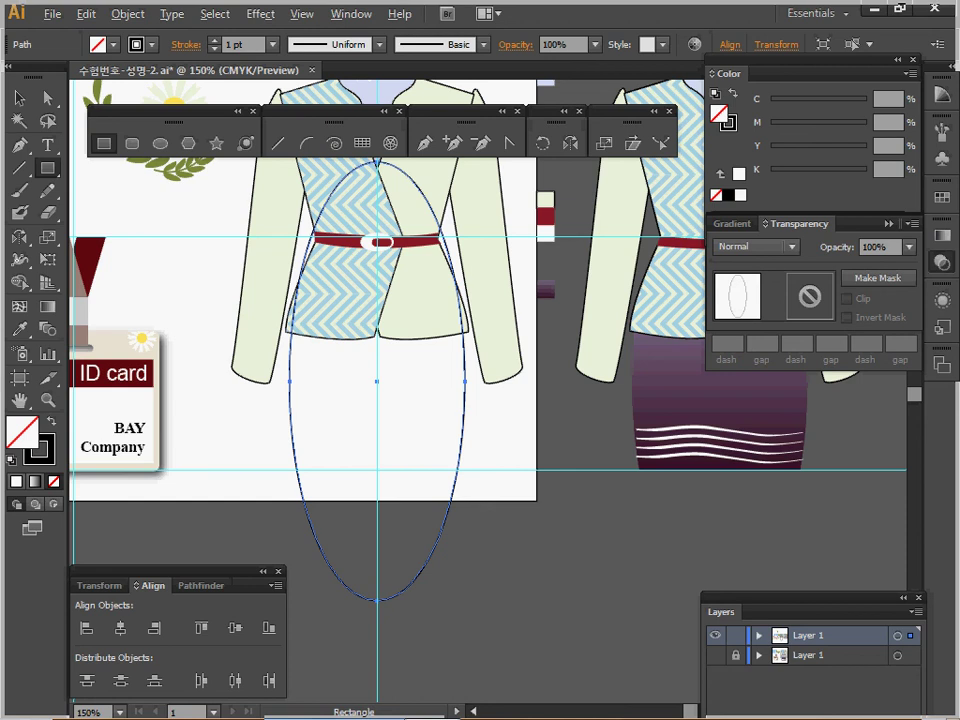
pyautogui.click(240, 358)
pyautogui.write('5')
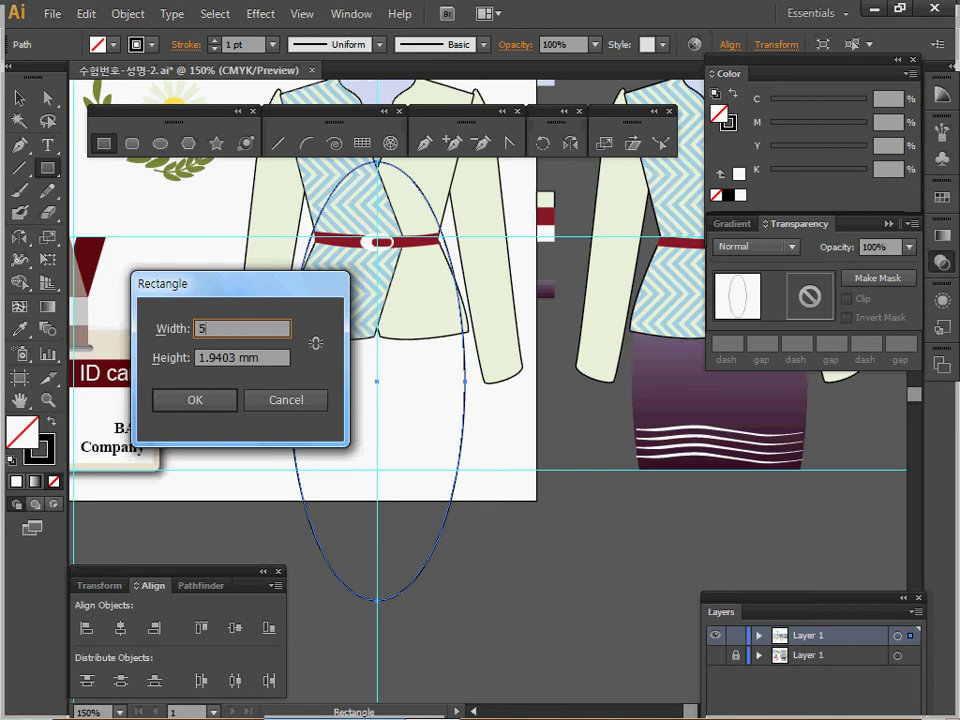
pyautogui.write('0')
pyautogui.press('Tab')
pyautogui.write('36')
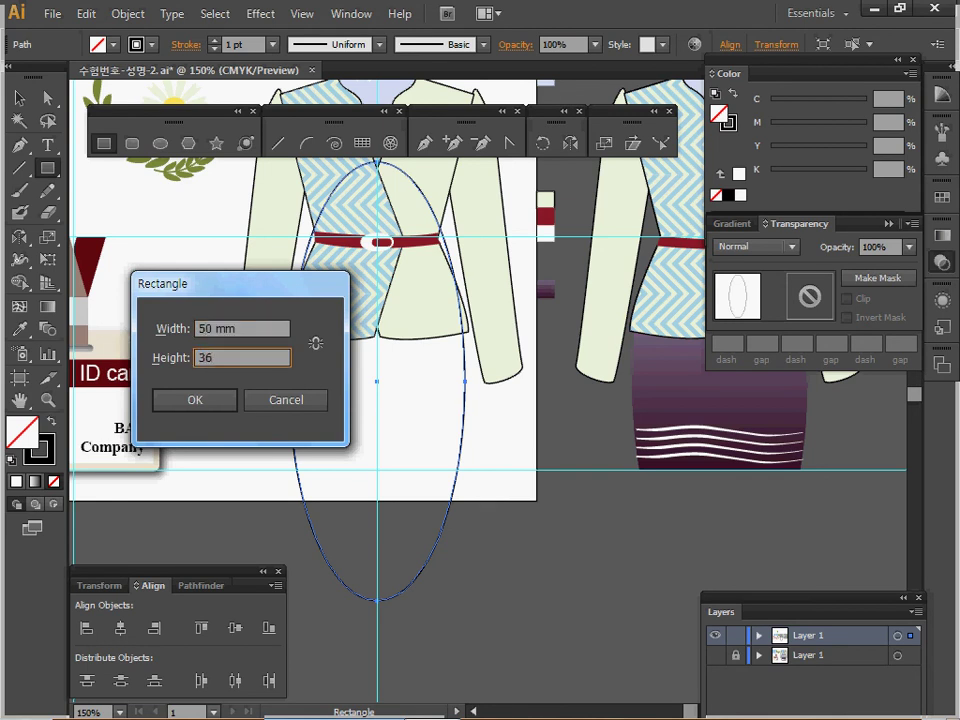
pyautogui.press('Return')
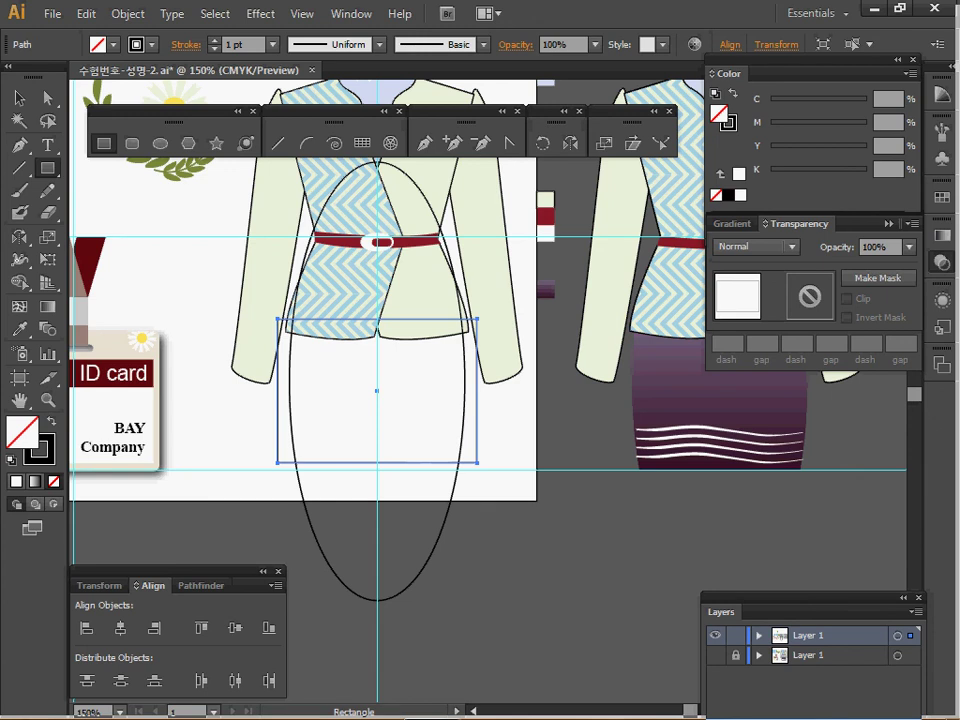
pyautogui.press('Down')
pyautogui.press('Down')
pyautogui.press('Down')
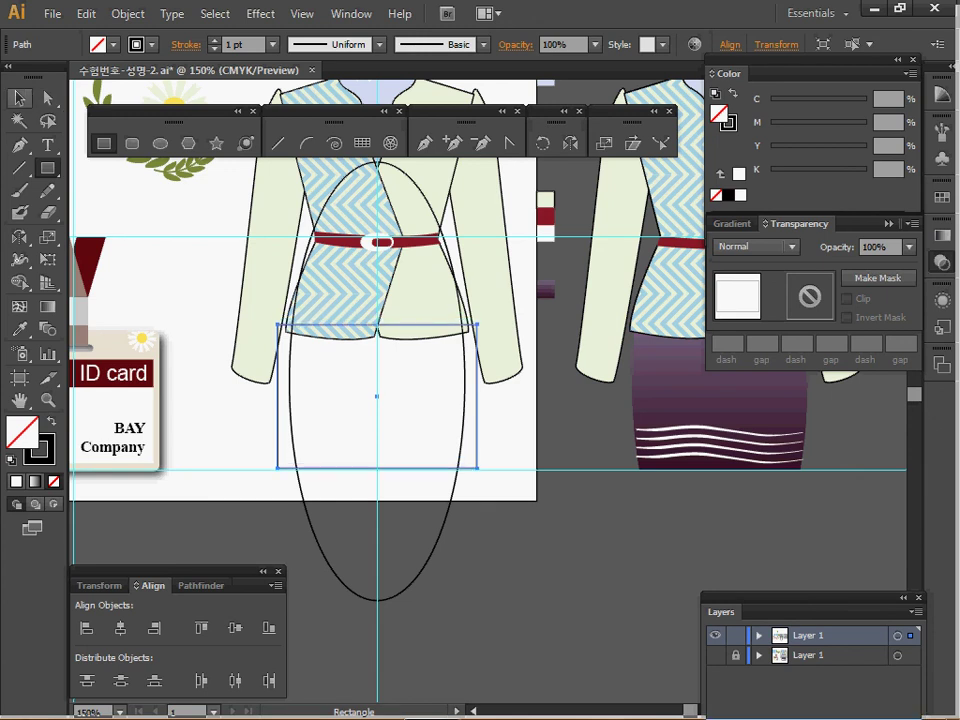
# Intersect the ellipse and the rectangle with Pathfinder so only their overlap remains as the skirt shape
pyautogui.click(19, 98)
pyautogui.moveTo(252, 501); pyautogui.dragTo(330, 440)
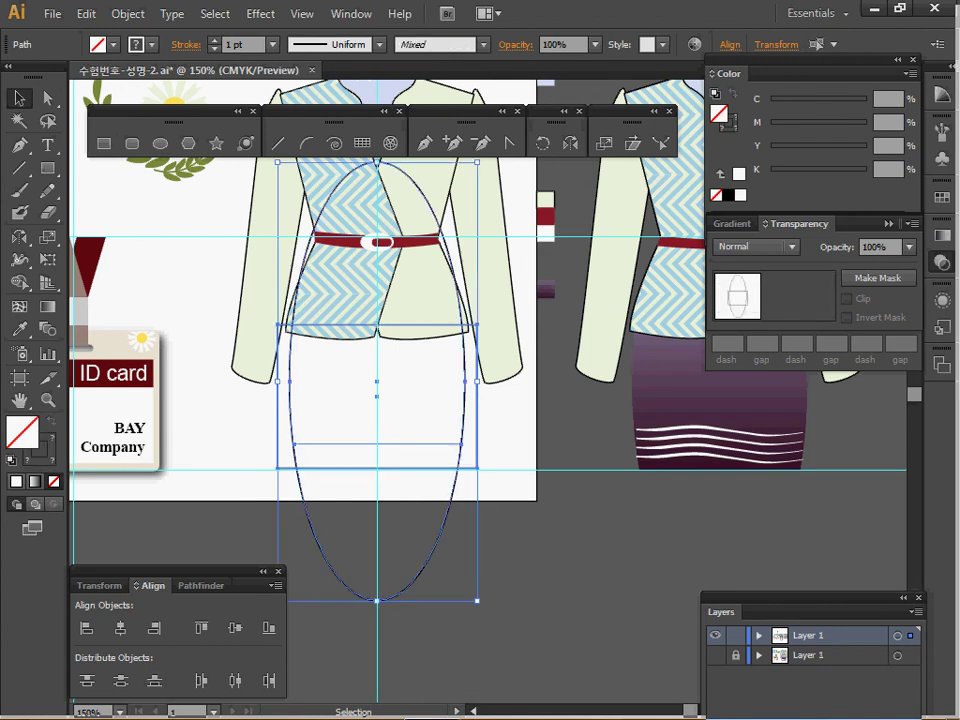
pyautogui.click(249, 433)
pyautogui.moveTo(249, 433); pyautogui.dragTo(304, 446)
pyautogui.click(196, 585)
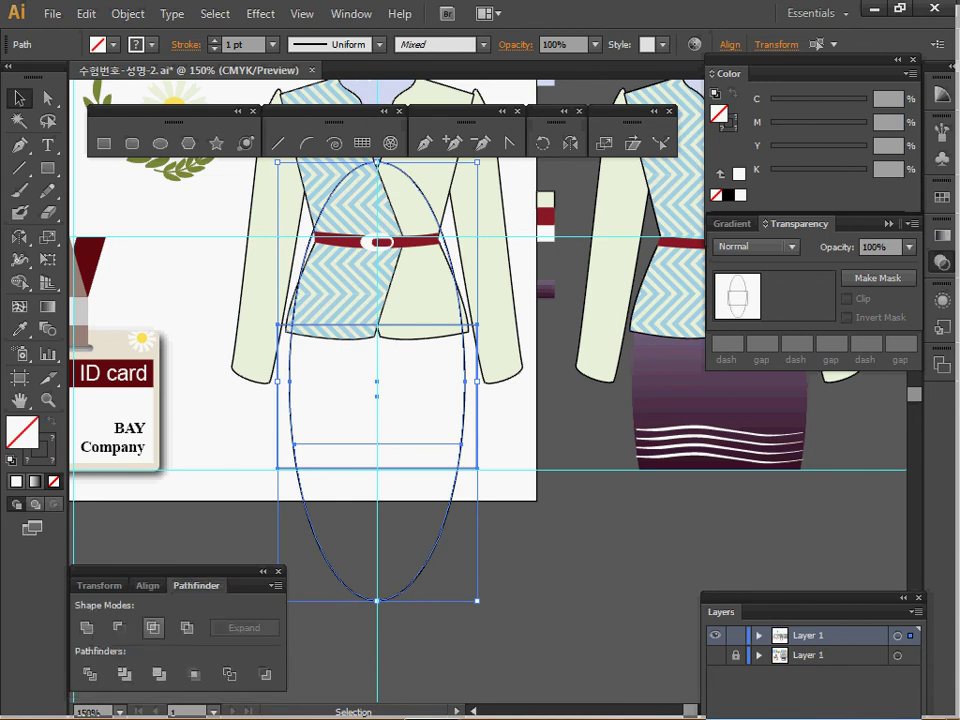
pyautogui.click(152, 627)
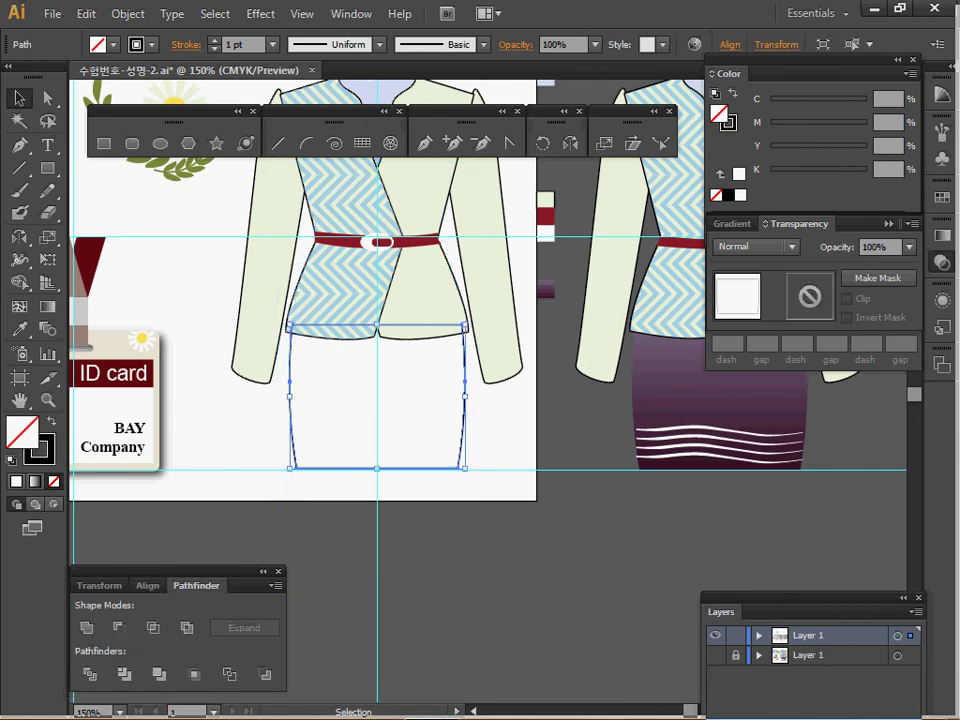
# Send the skirt shape to the back, behind the jacket
pyautogui.press('space')
pyautogui.moveTo(400, 400); pyautogui.dragTo(349, 431)
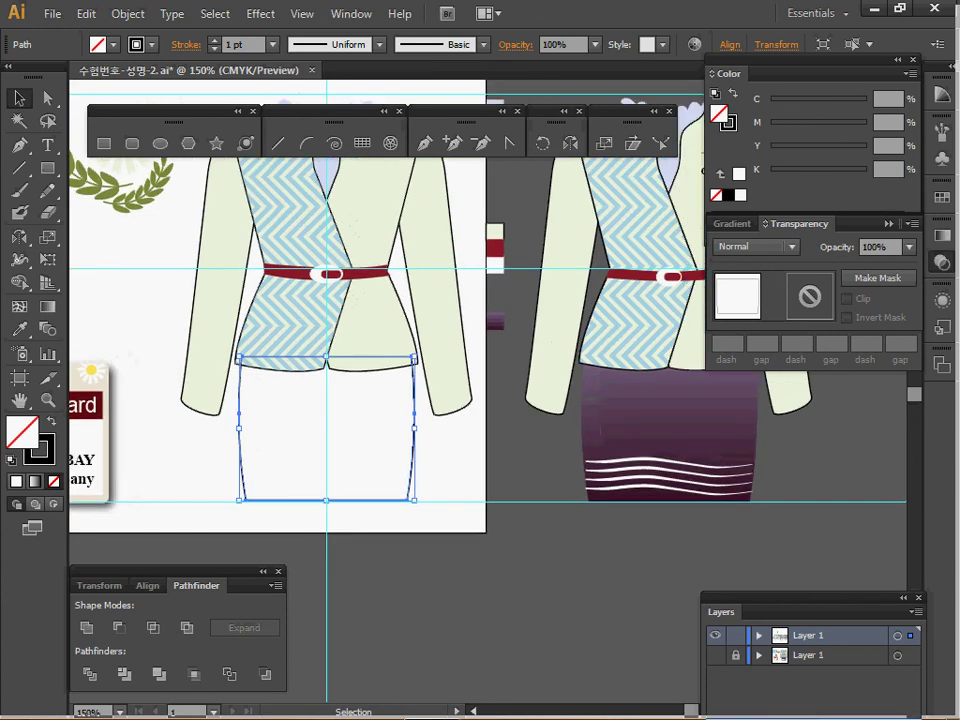
pyautogui.rightClick(338, 130)
pyautogui.moveTo(440, 397)
pyautogui.click(597, 460)
# Fill the skirt shape with the reference skirt's purple gradient, without a stroke, as a linear gradient at 90°
pyautogui.press('i')
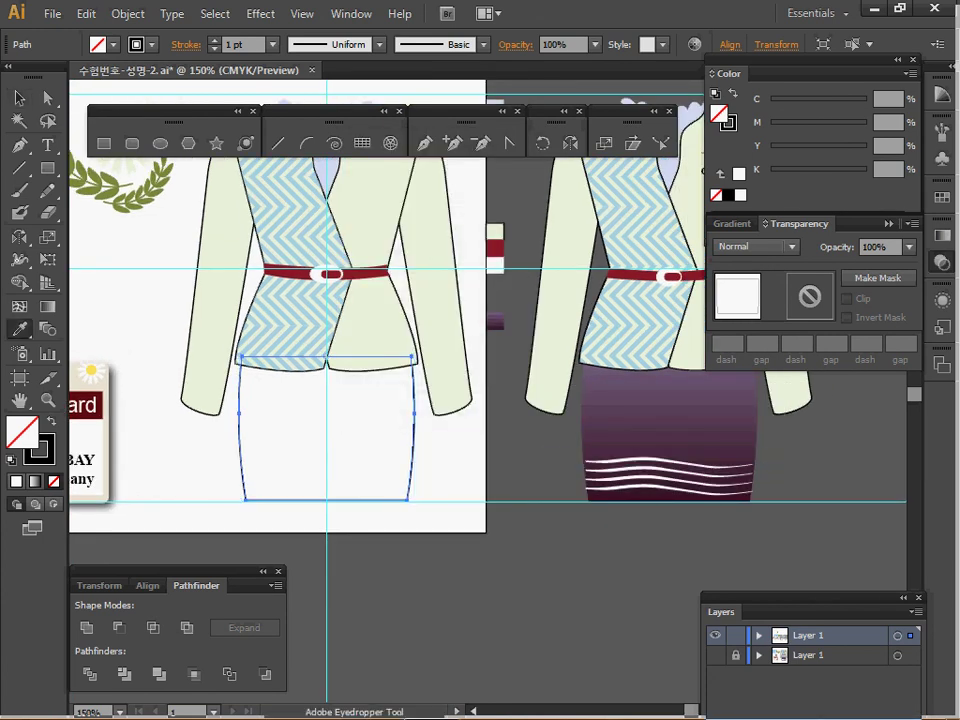
pyautogui.click(665, 420)
pyautogui.hotkey('ctrl', 'F9')
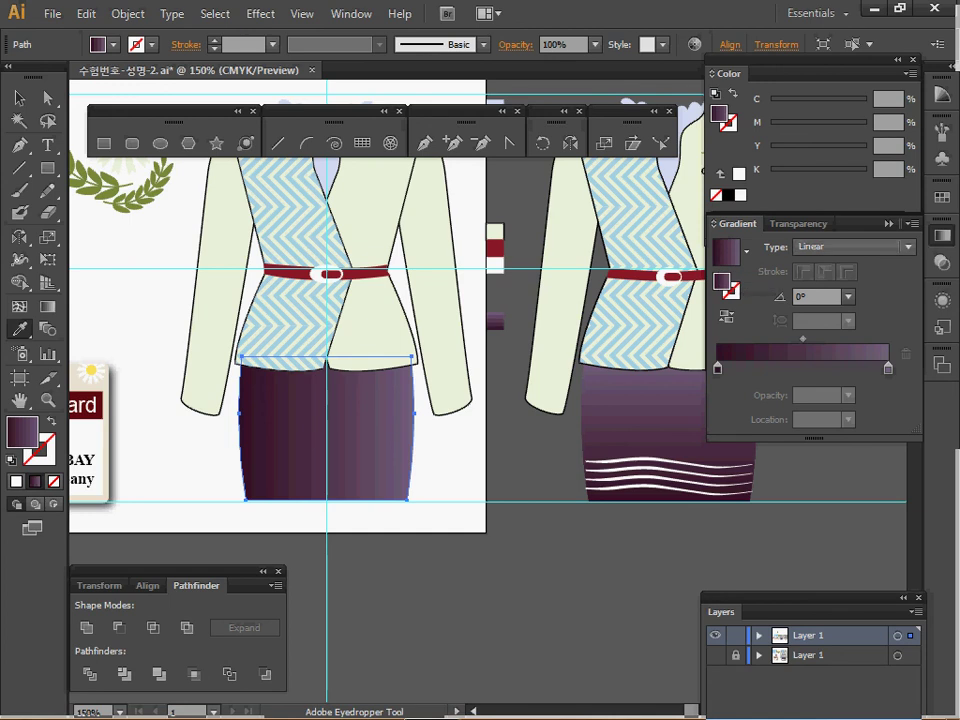
pyautogui.click(908, 247)
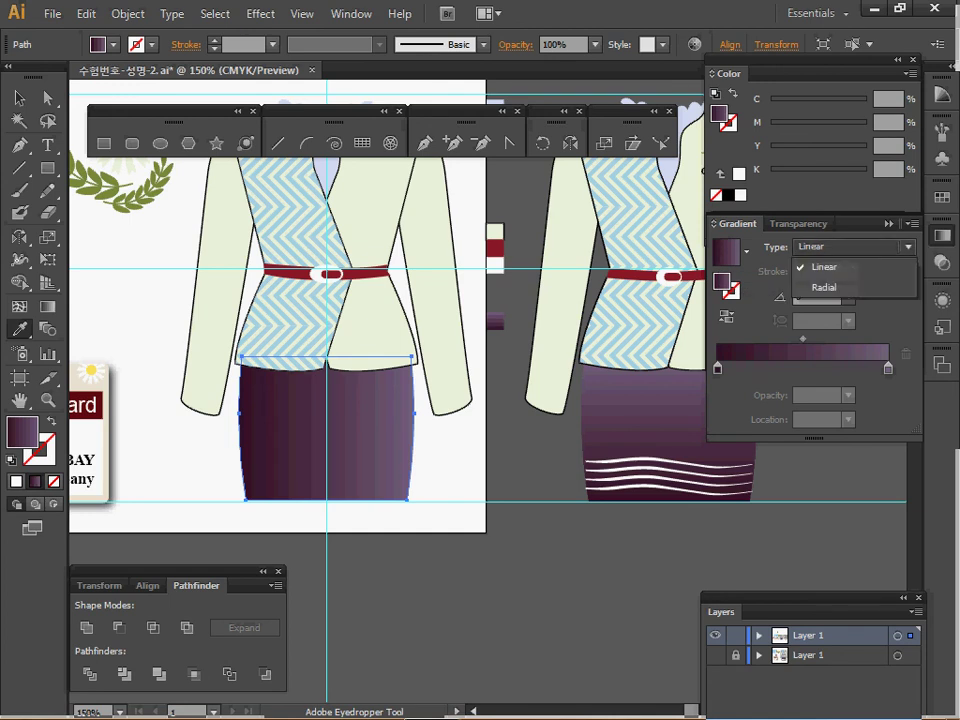
pyautogui.click(824, 267)
pyautogui.click(848, 297)
pyautogui.click(848, 297)
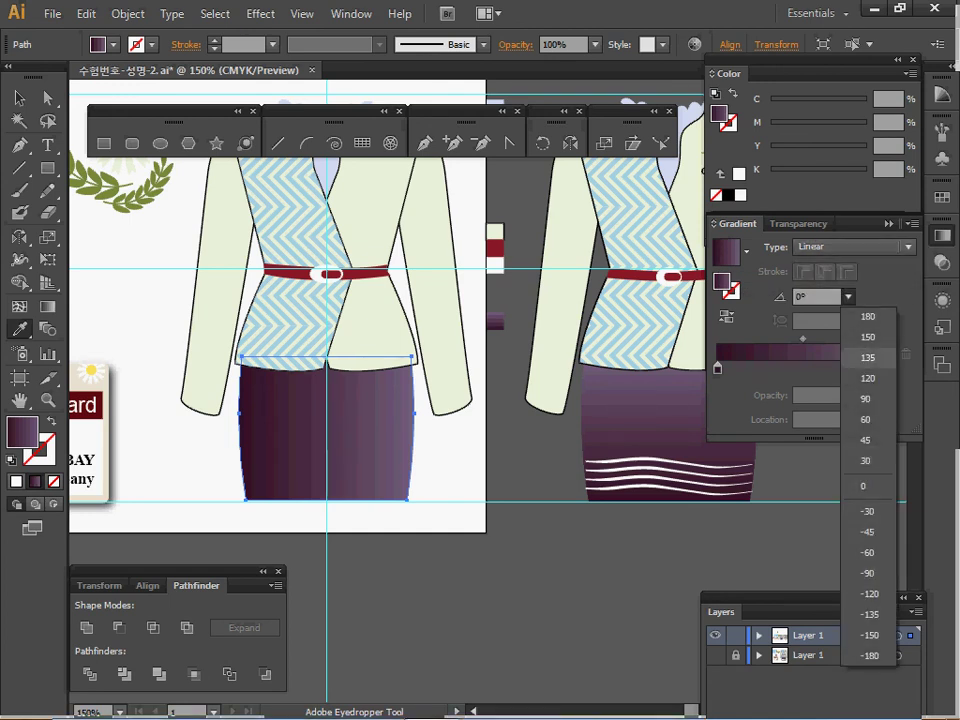
pyautogui.click(868, 399)
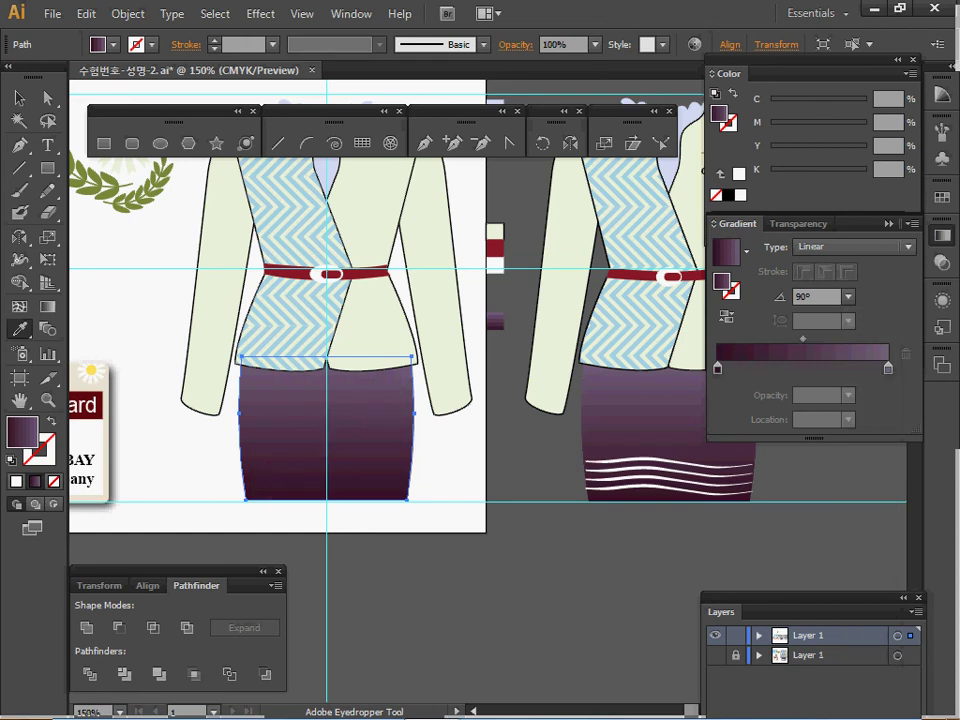
# Check the CMYK values of both colour stops in the skirt's gradient, and save the document
pyautogui.doubleClick(717, 368)
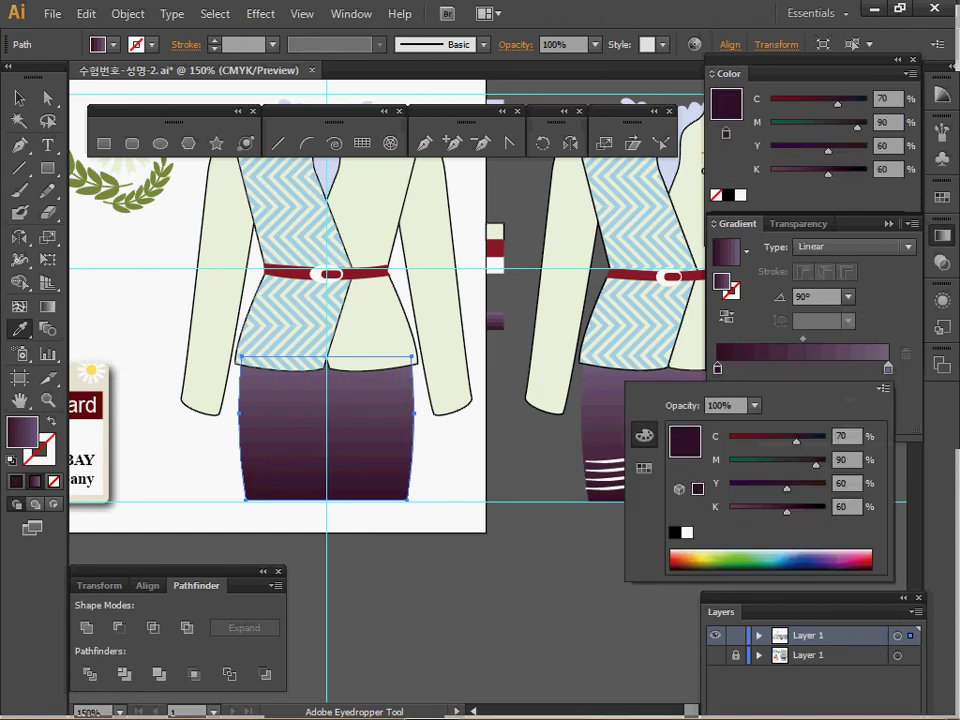
pyautogui.click(888, 369)
pyautogui.doubleClick(888, 369)
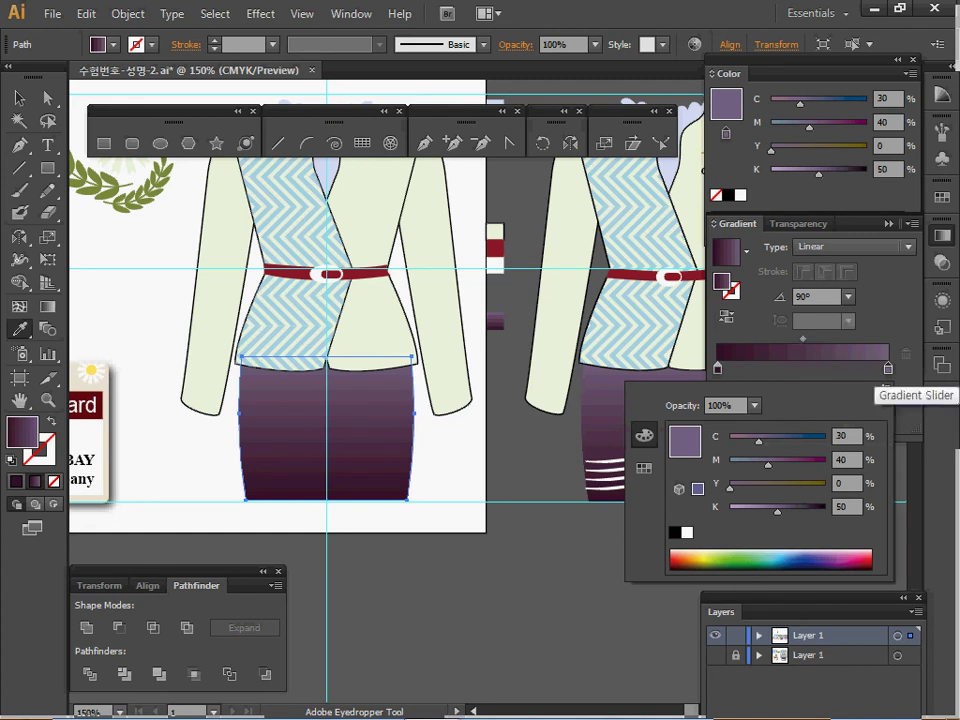
pyautogui.click(906, 362)
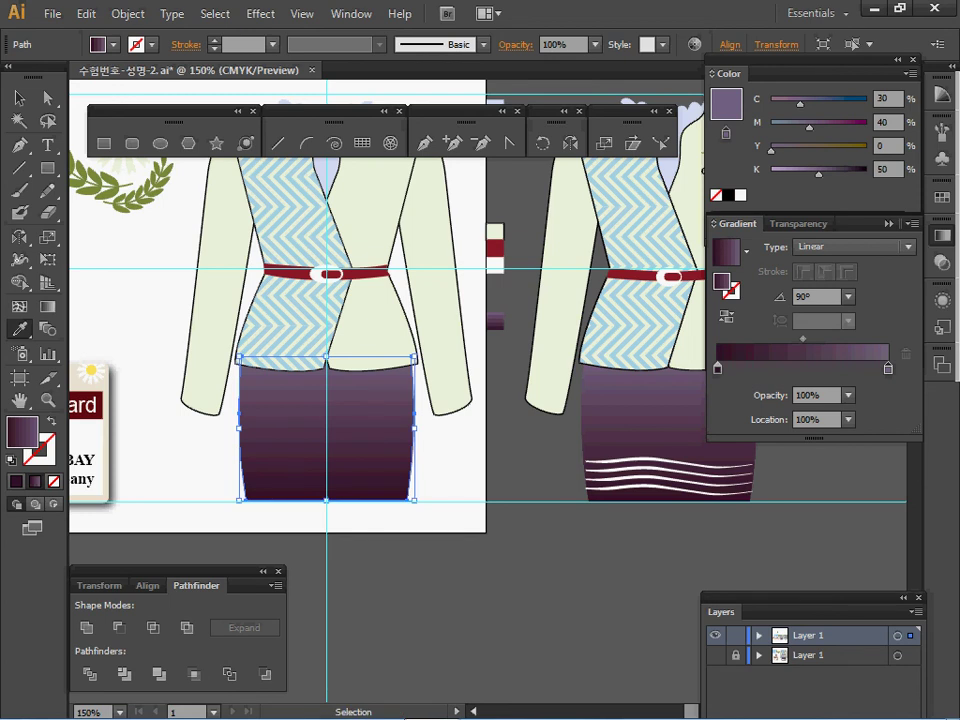
pyautogui.hotkey('ctrl', 's')
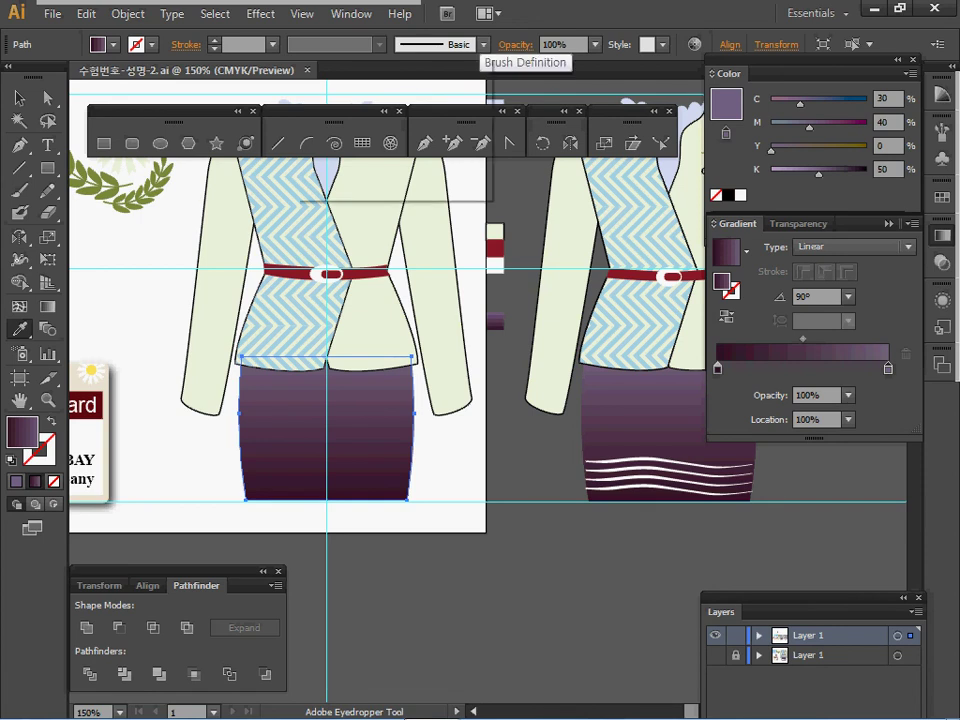
# Open the Artistic_ScrollPen brush library and enlarge it to show more of its brushes
pyautogui.click(484, 44)
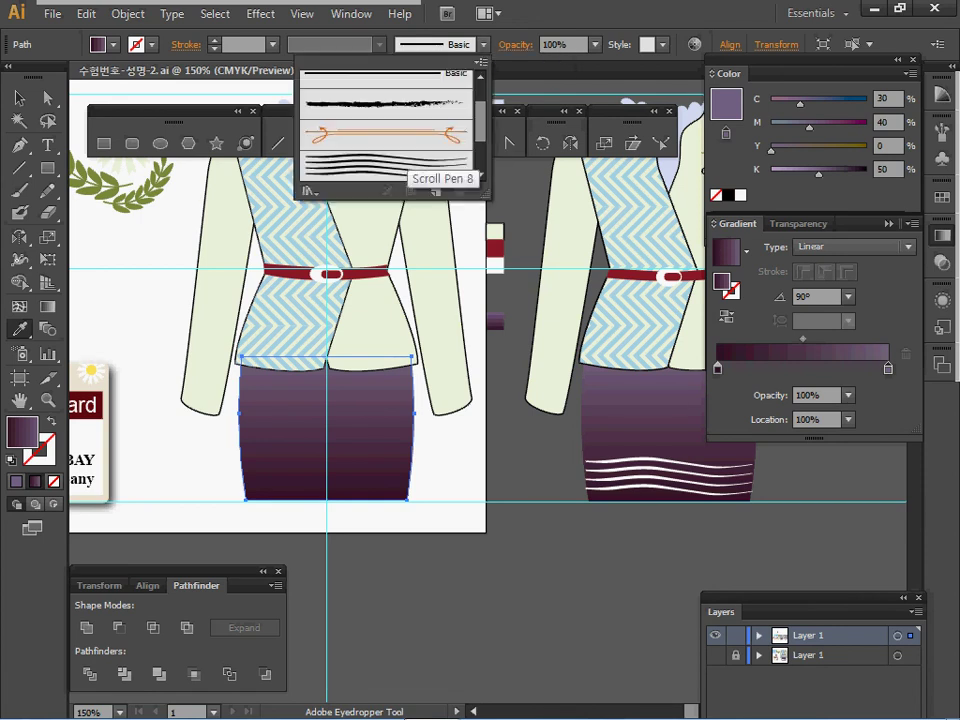
pyautogui.click(310, 190)
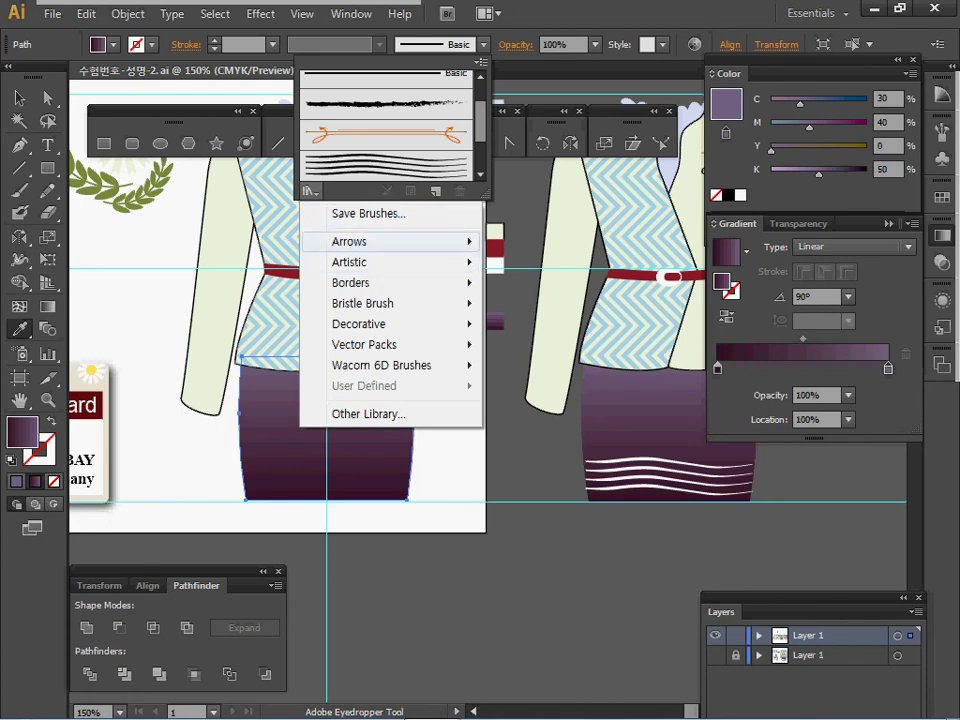
pyautogui.moveTo(350, 241)
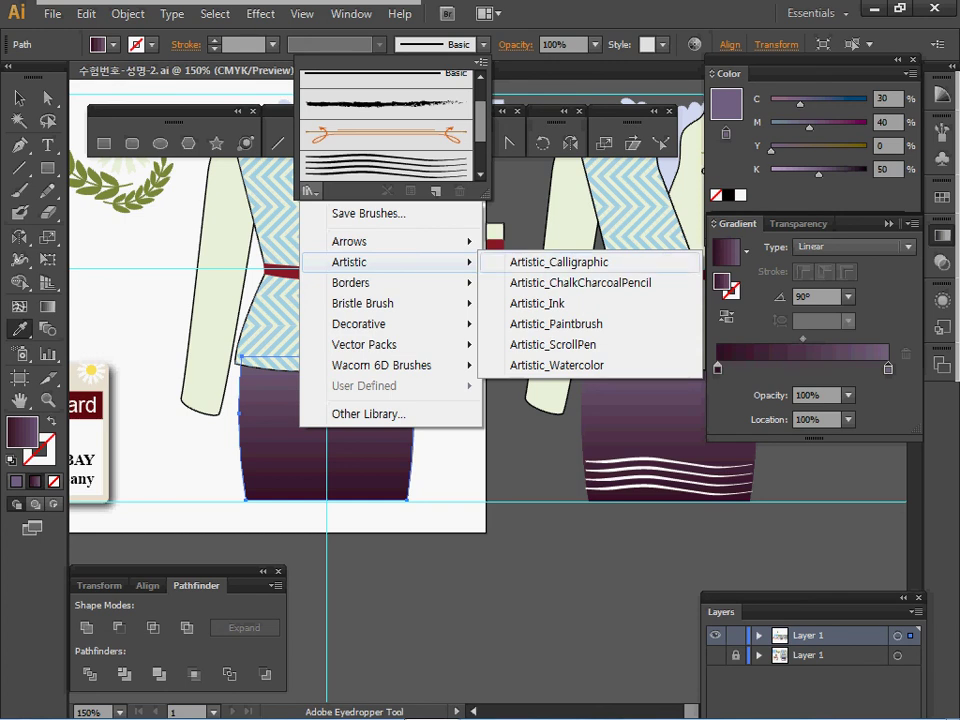
pyautogui.click(555, 344)
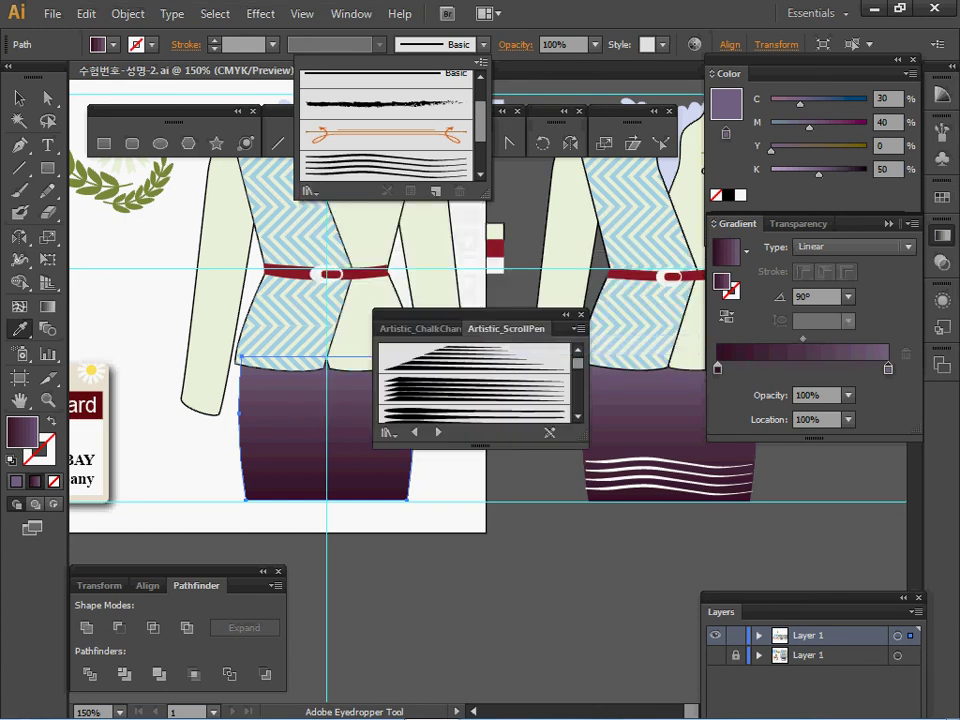
pyautogui.click(483, 45)
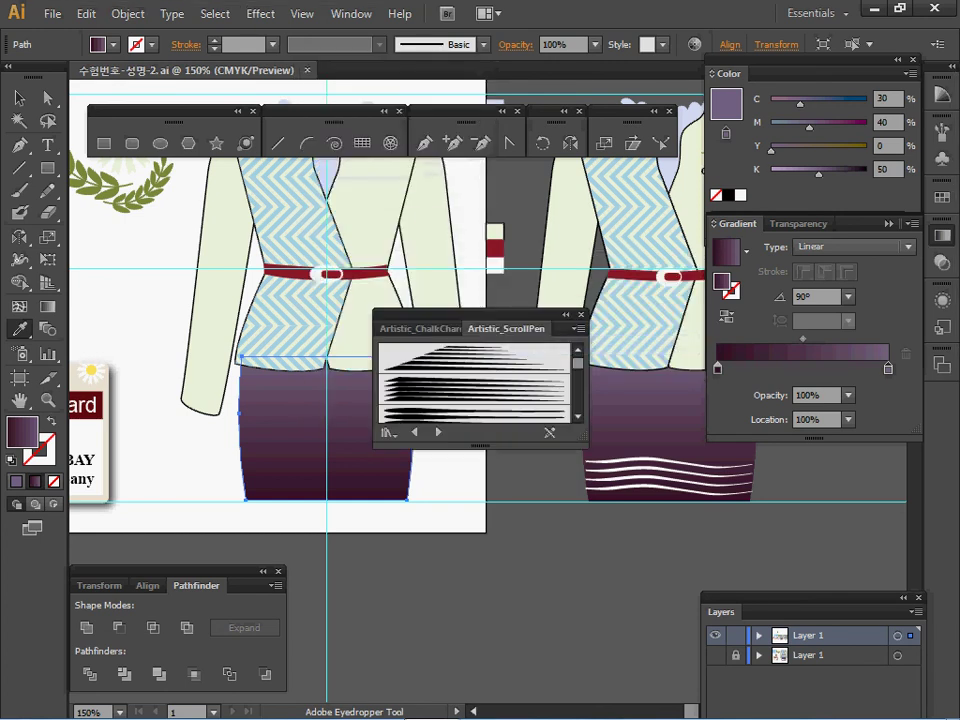
pyautogui.moveTo(584, 446); pyautogui.dragTo(592, 658)
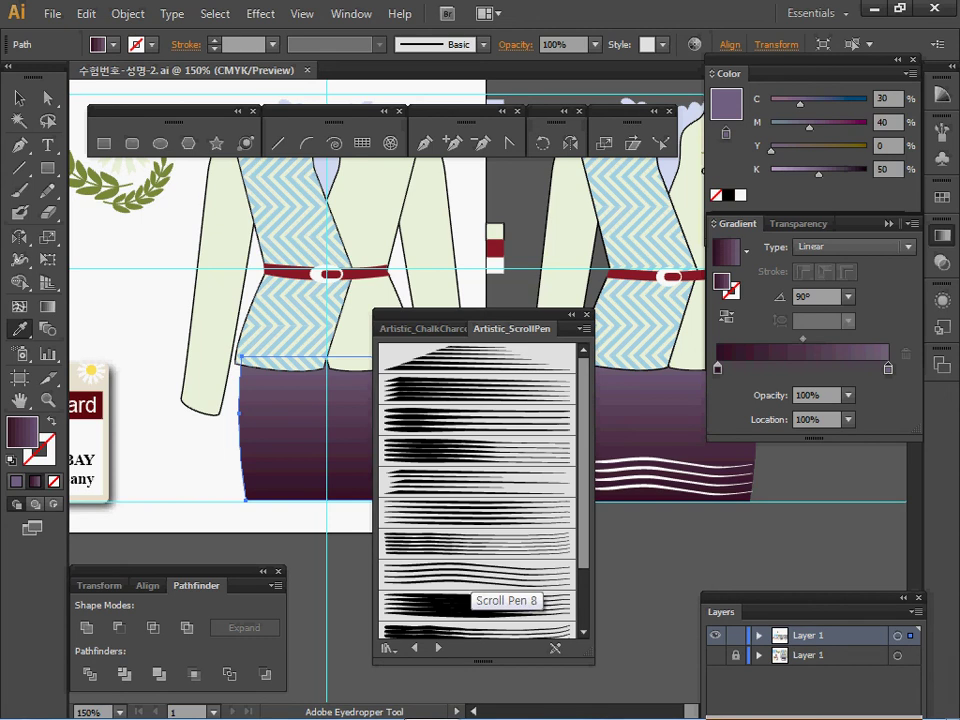
pyautogui.click(475, 574)
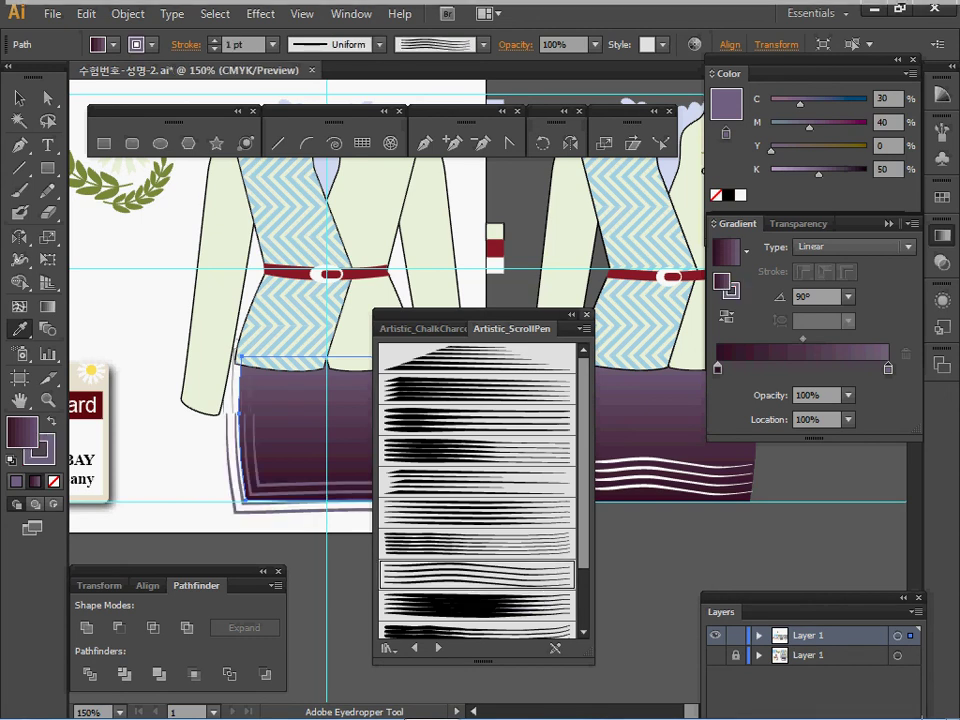
pyautogui.moveTo(545, 314); pyautogui.dragTo(650, 318)
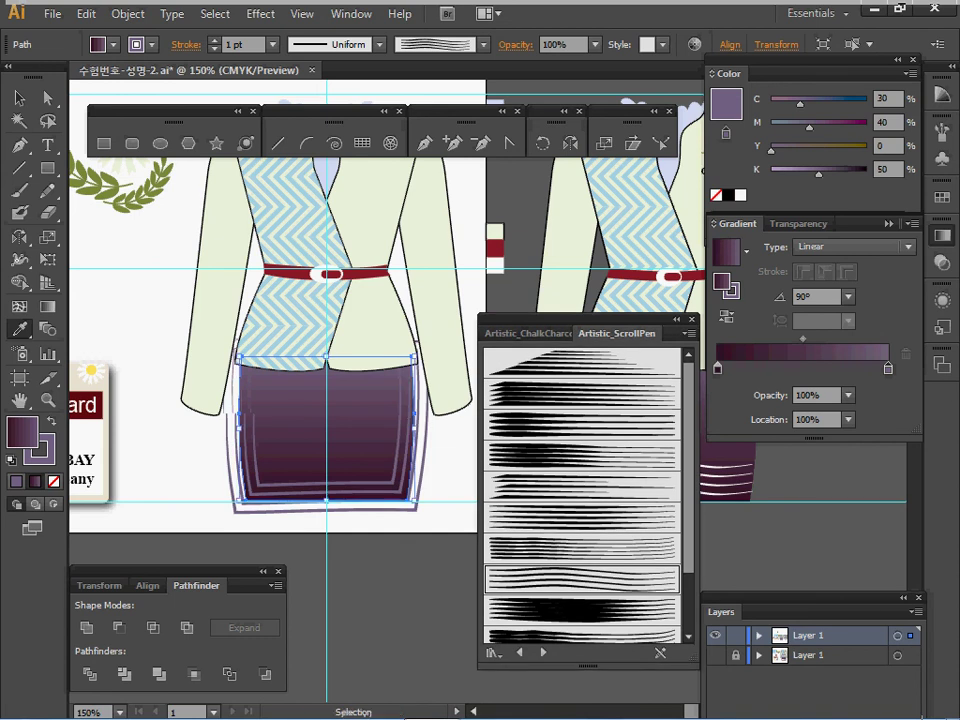
pyautogui.hotkey('ctrl', 'z')
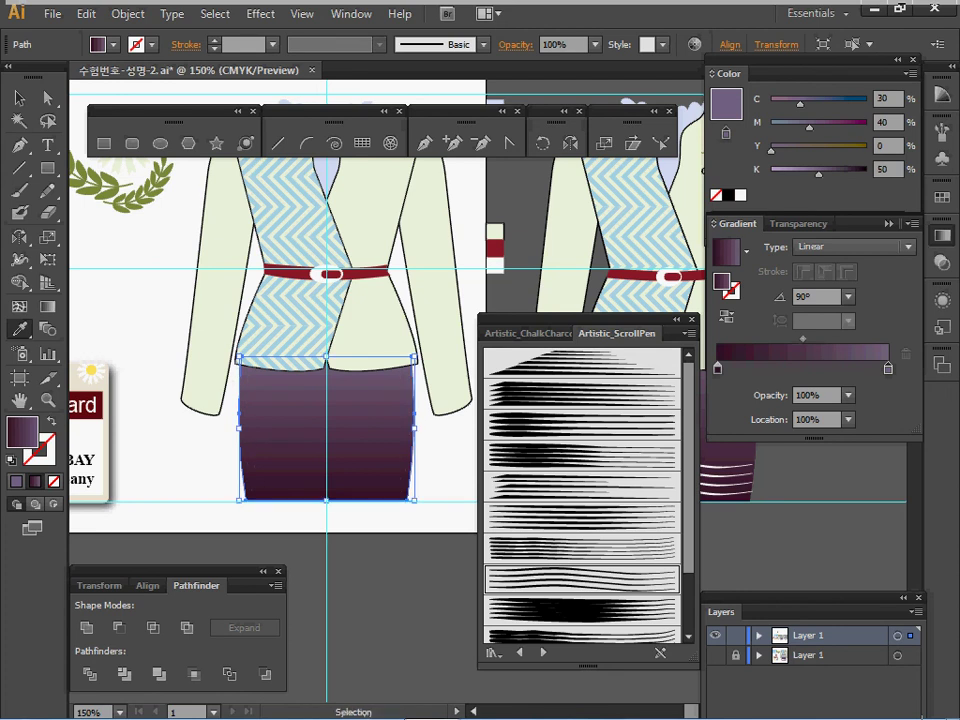
# Deselect everything, choose Scroll Pen 8 as the current brush, and close the brush library
pyautogui.hotkey('ctrl', 'shift', 'a')
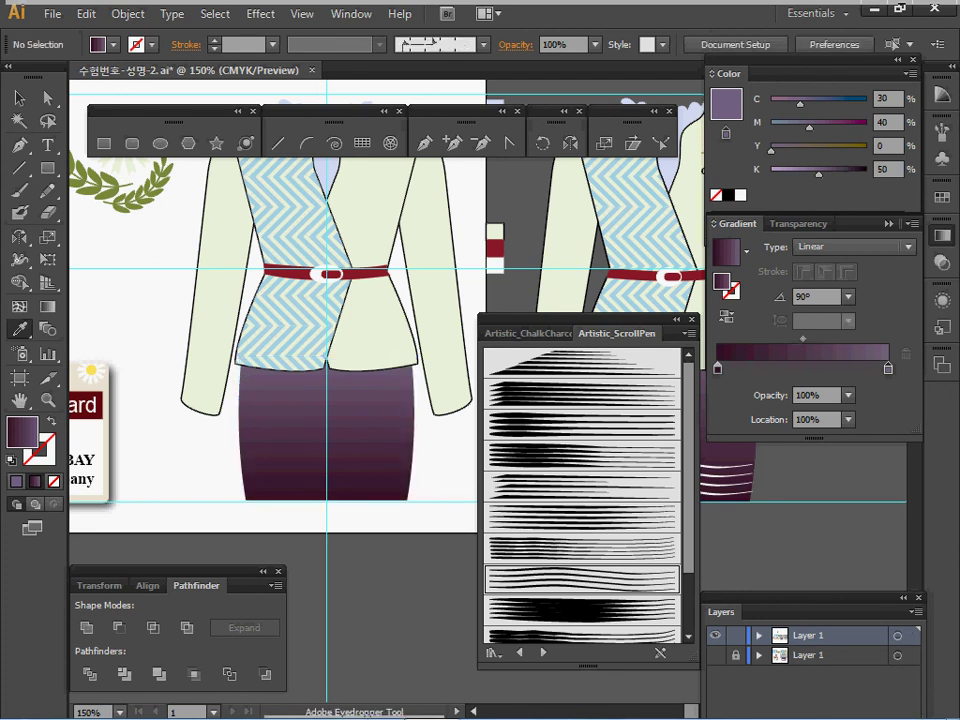
pyautogui.click(582, 579)
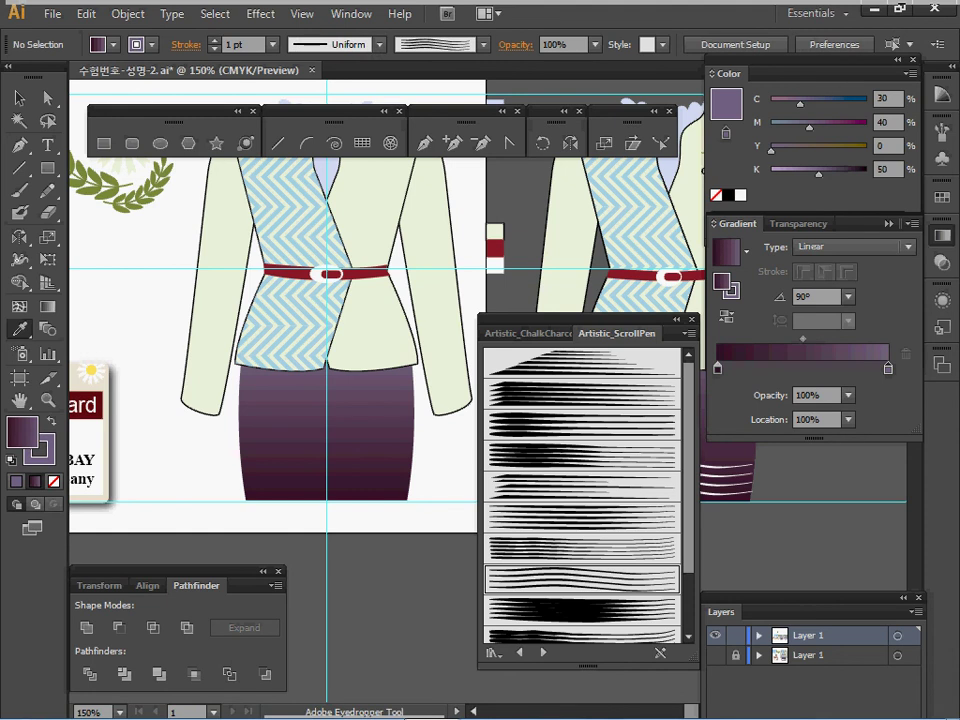
pyautogui.click(691, 320)
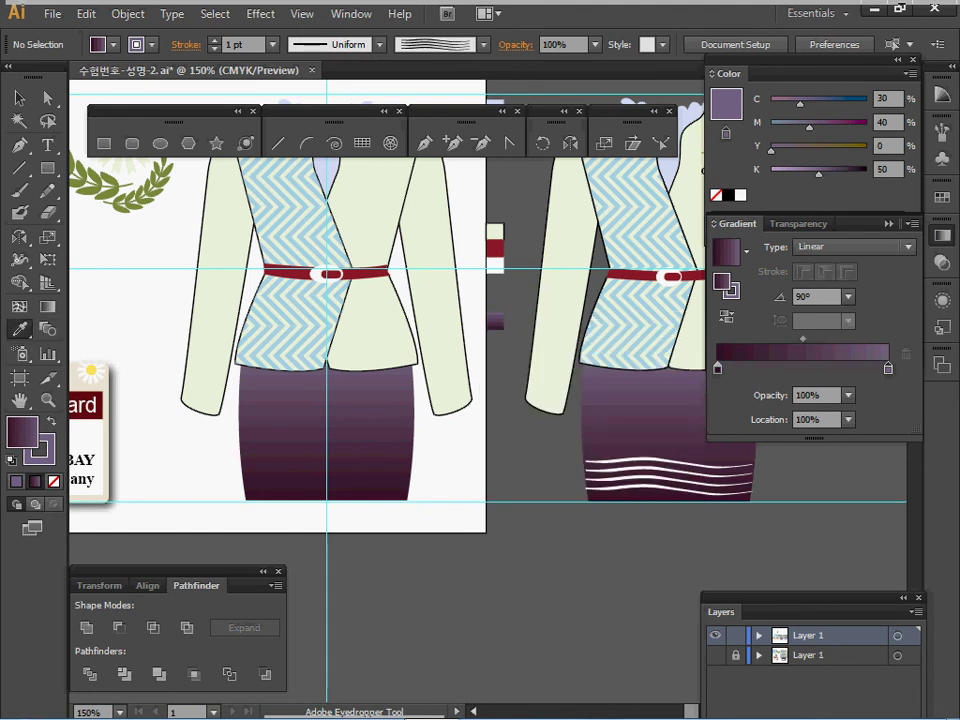
# Set the drawing colours to no fill and a white stroke
pyautogui.press('d')
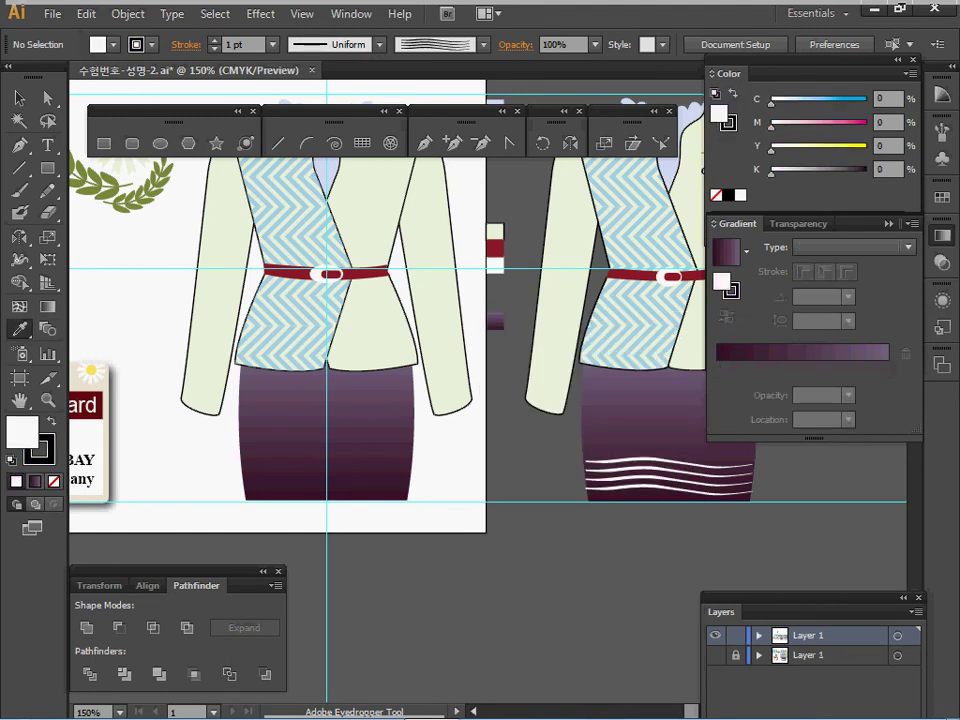
pyautogui.click(51, 420)
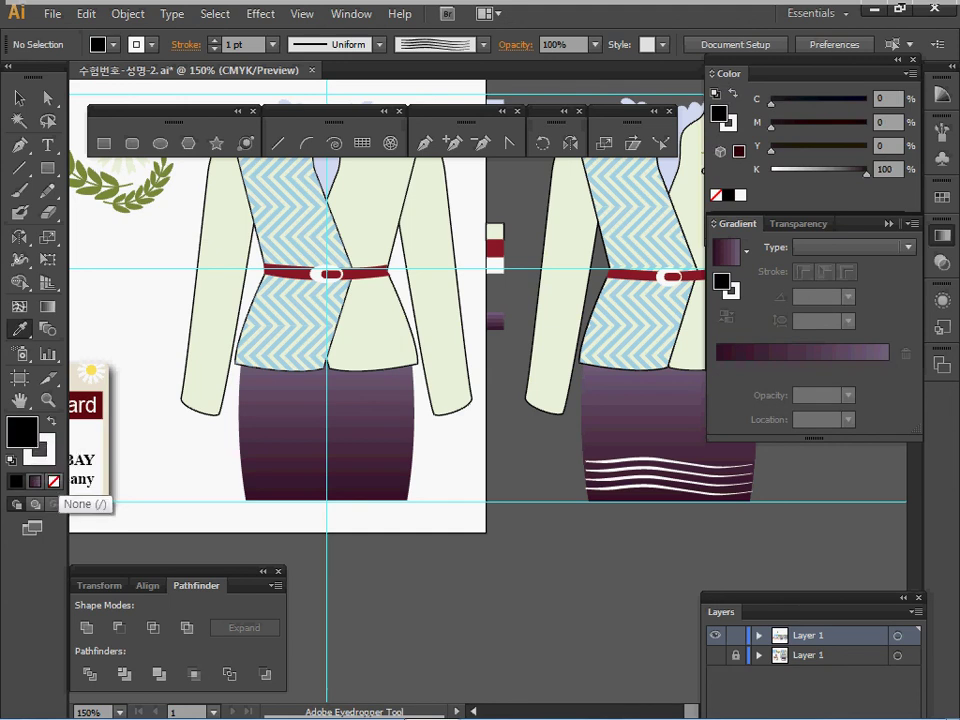
pyautogui.click(53, 481)
pyautogui.click(440, 45)
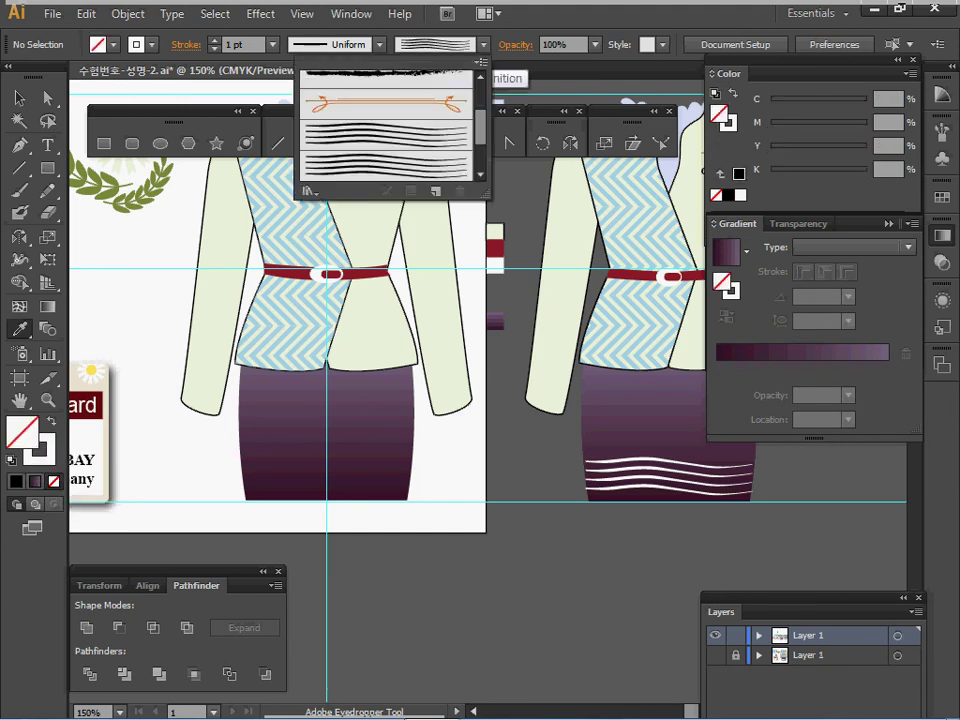
pyautogui.click(440, 45)
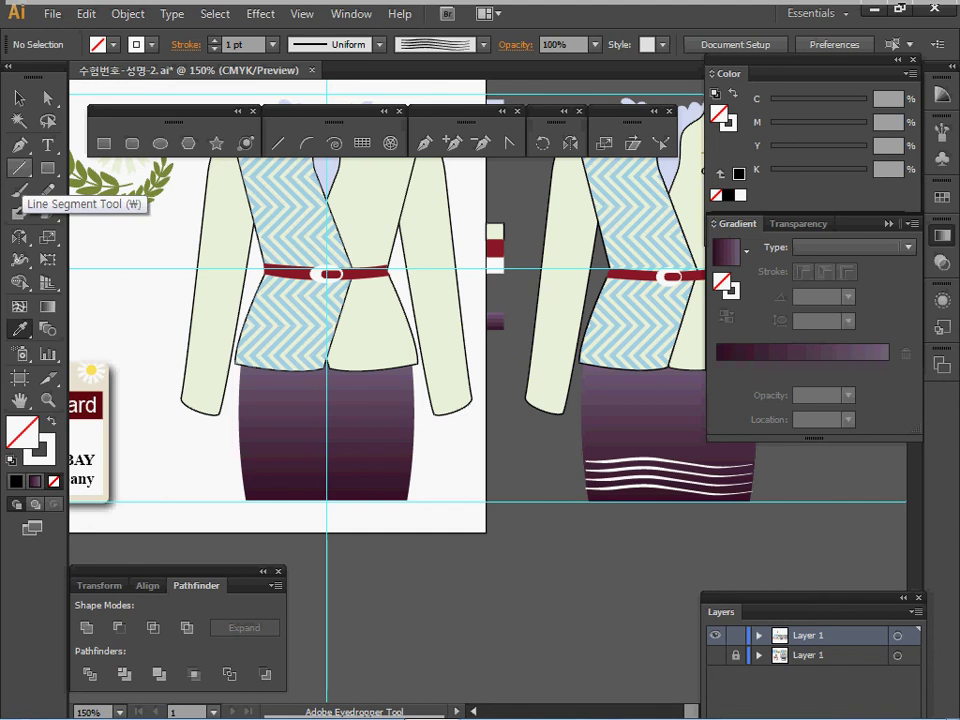
# Draw a horizontal line across the lower part of the skirt and apply the wavy Scroll Pen 8 brush to it
pyautogui.click(19, 168)
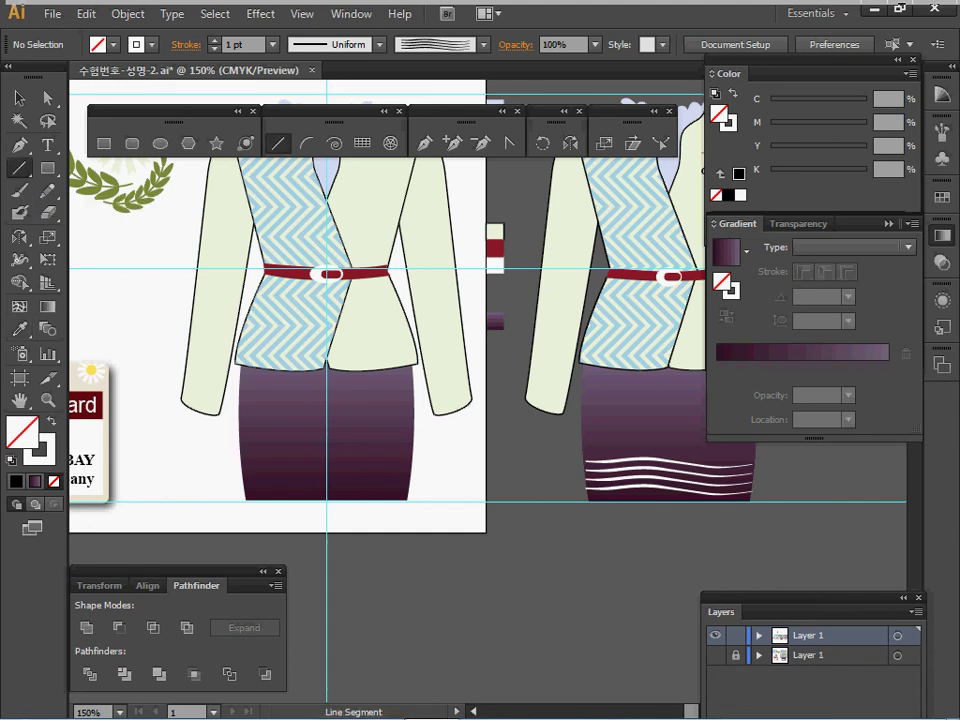
pyautogui.moveTo(243, 474); pyautogui.dragTo(416, 474)
pyautogui.moveTo(405, 474); pyautogui.dragTo(406, 474)
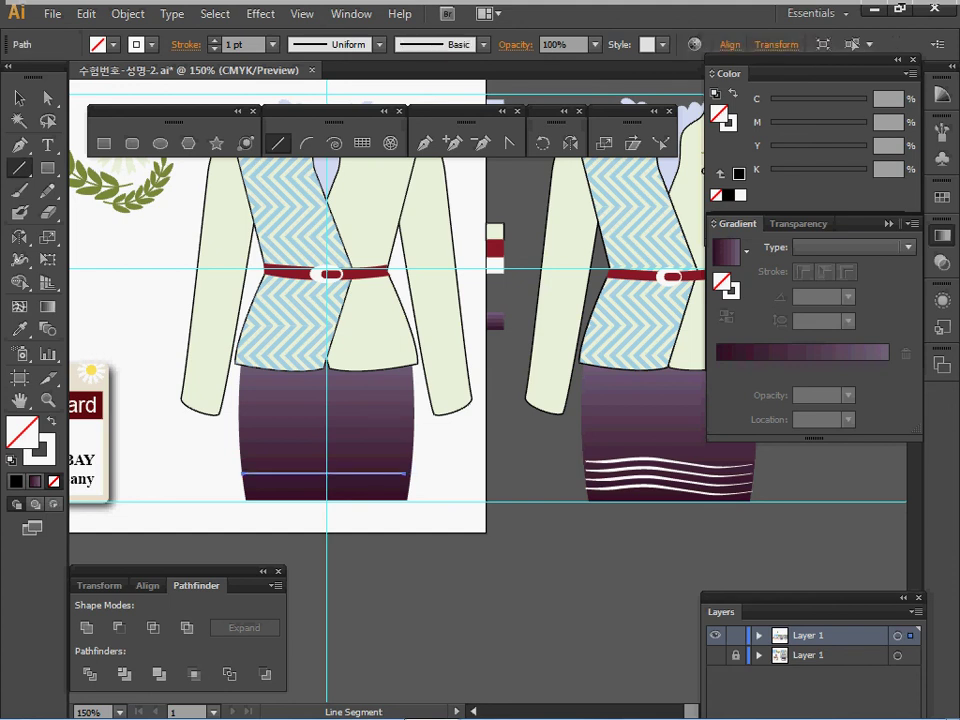
pyautogui.click(484, 44)
pyautogui.click(385, 137)
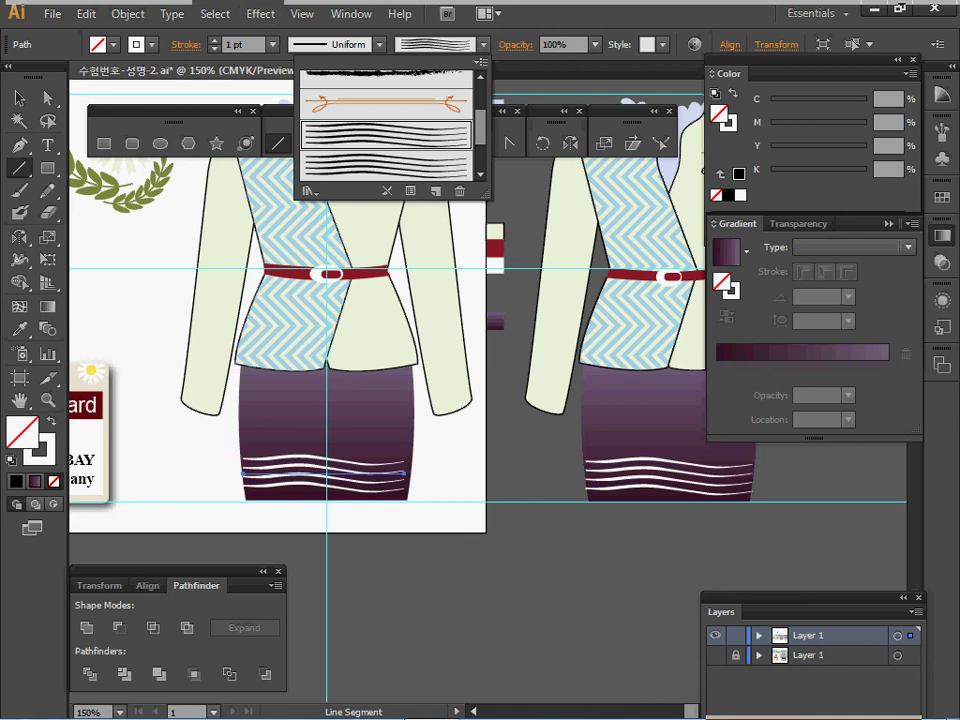
pyautogui.click(272, 44)
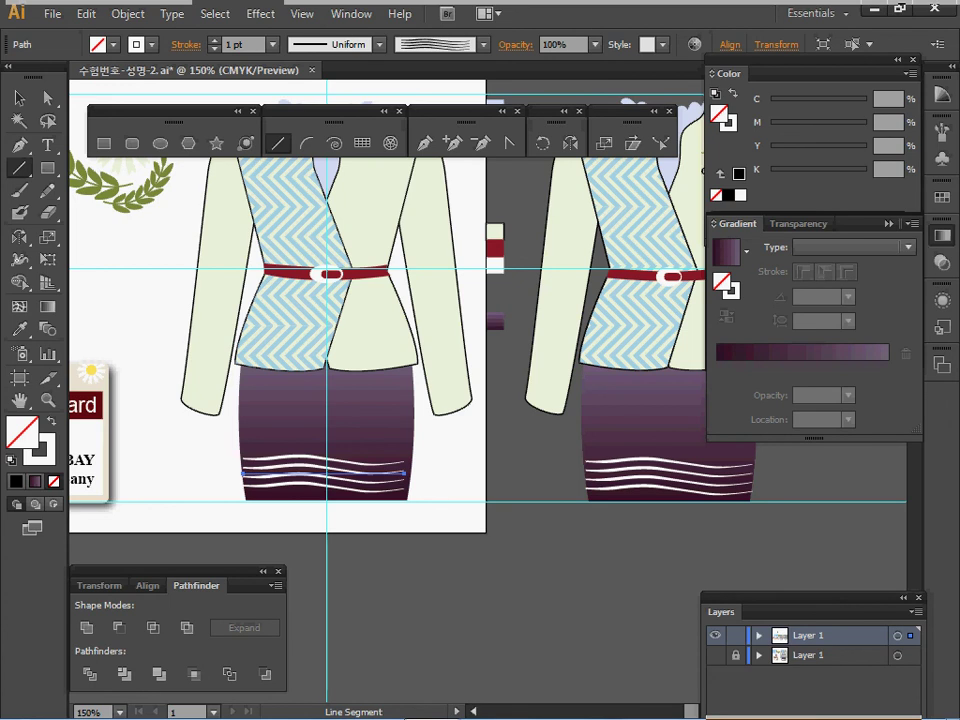
# Copy the green leaf branch on the right side of the daisy emblem and place the copy on the jacket's plain chest
pyautogui.keyDown('ctrl'); pyautogui.keyDown('alt'); pyautogui.click(396, 577); pyautogui.keyUp('alt'); pyautogui.keyUp('ctrl')
pyautogui.moveTo(396, 480); pyautogui.dragTo(346, 651)
pyautogui.keyDown('ctrl'); pyautogui.click(316, 357); pyautogui.keyUp('ctrl')
pyautogui.keyDown('ctrl'); pyautogui.click(316, 357); pyautogui.keyUp('ctrl')
pyautogui.moveTo(610, 340); pyautogui.dragTo(276, 302)
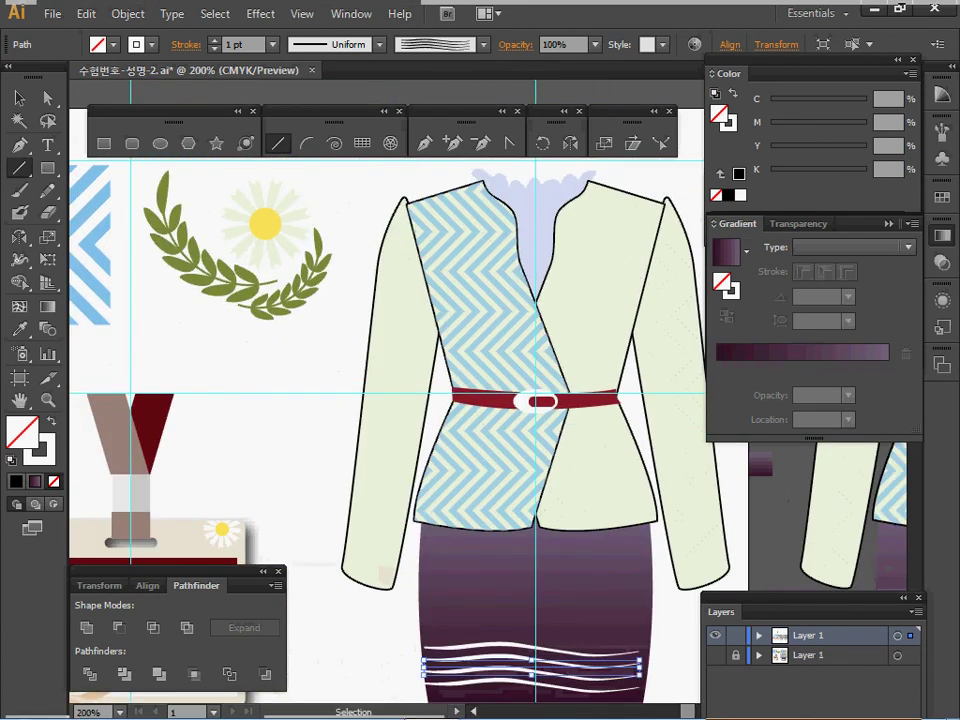
pyautogui.keyDown('ctrl'); pyautogui.click(298, 291); pyautogui.keyUp('ctrl')
pyautogui.moveTo(480, 345); pyautogui.dragTo(334, 388)
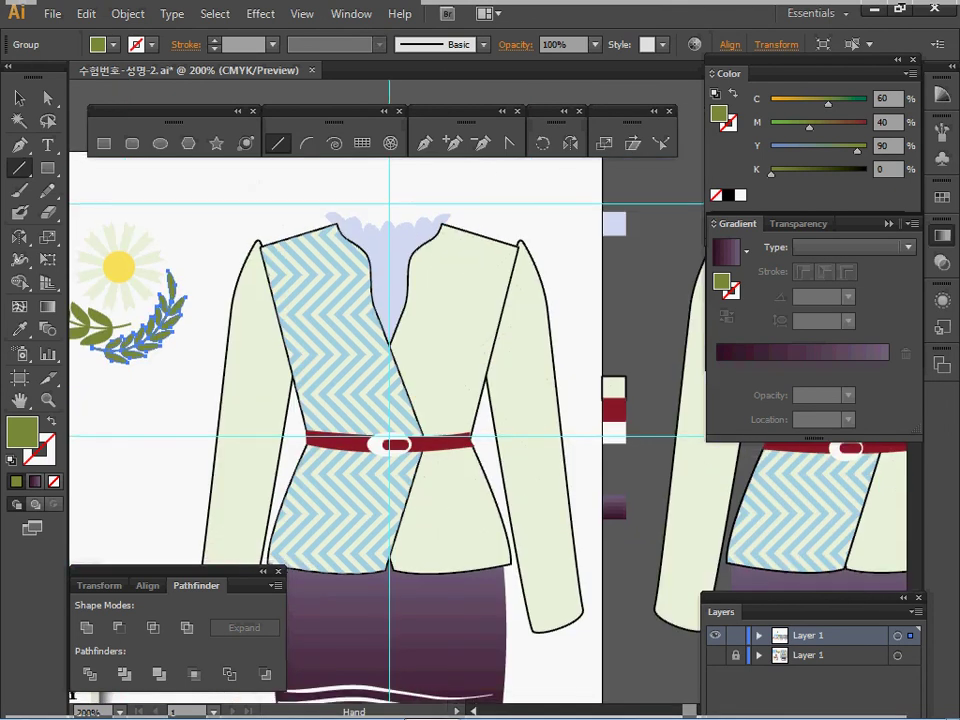
pyautogui.hotkey('ctrl', 'c')
pyautogui.hotkey('ctrl', 'v')
pyautogui.moveTo(492, 396); pyautogui.dragTo(462, 282)
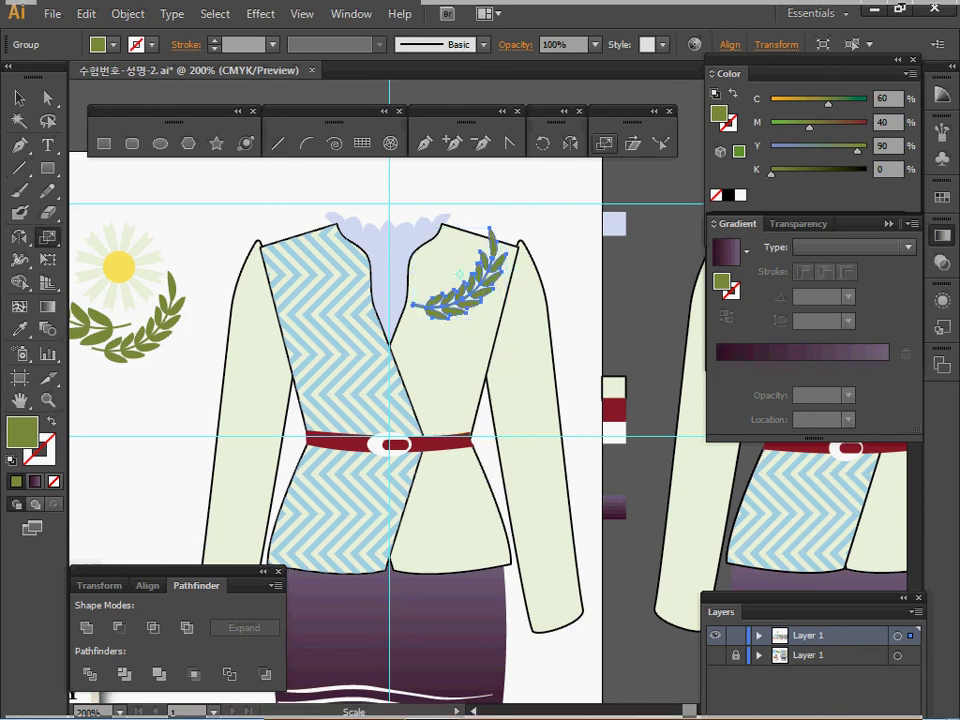
# Scale the copied leaf branch uniformly to 50%, including strokes, effects and patterns
pyautogui.doubleClick(604, 143)
pyautogui.write('50')
pyautogui.press('Tab')
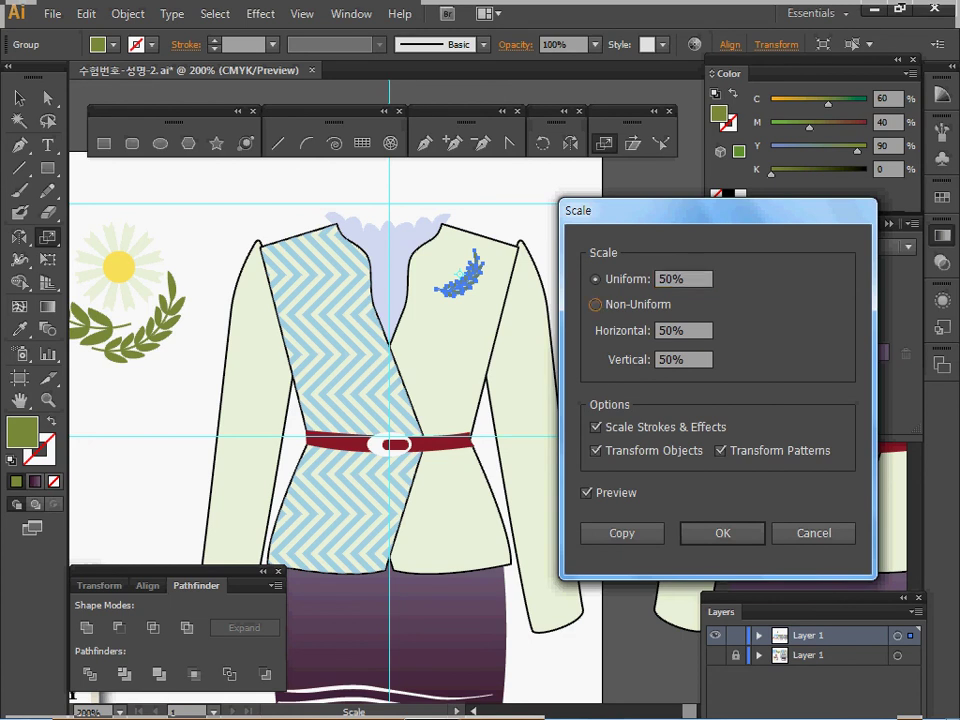
pyautogui.moveTo(650, 210); pyautogui.dragTo(660, 168)
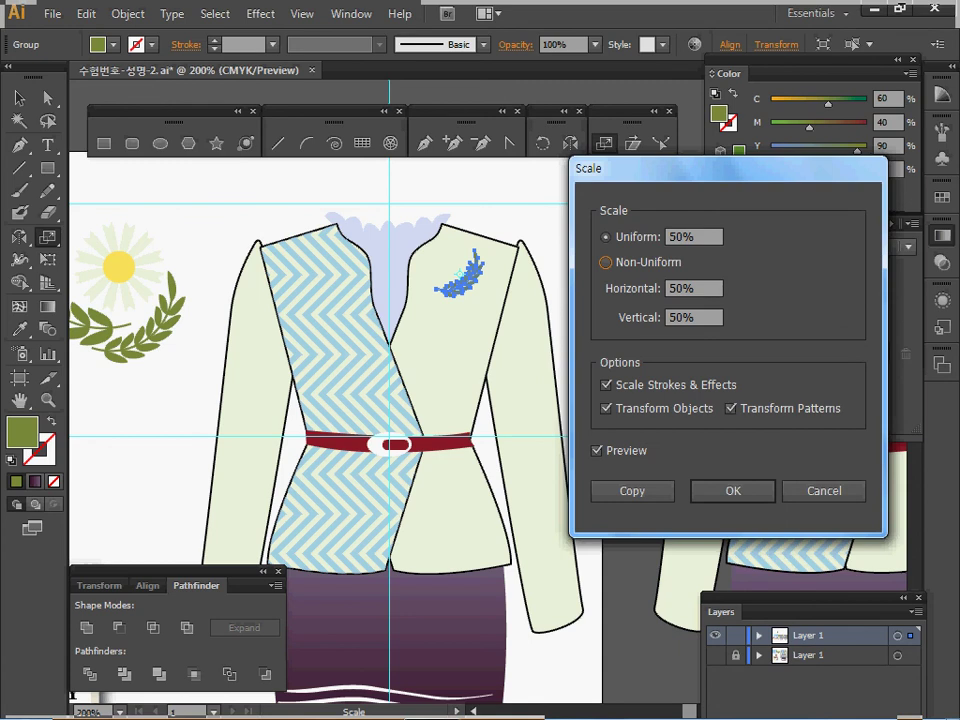
pyautogui.click(606, 408)
pyautogui.click(606, 408)
pyautogui.click(733, 491)
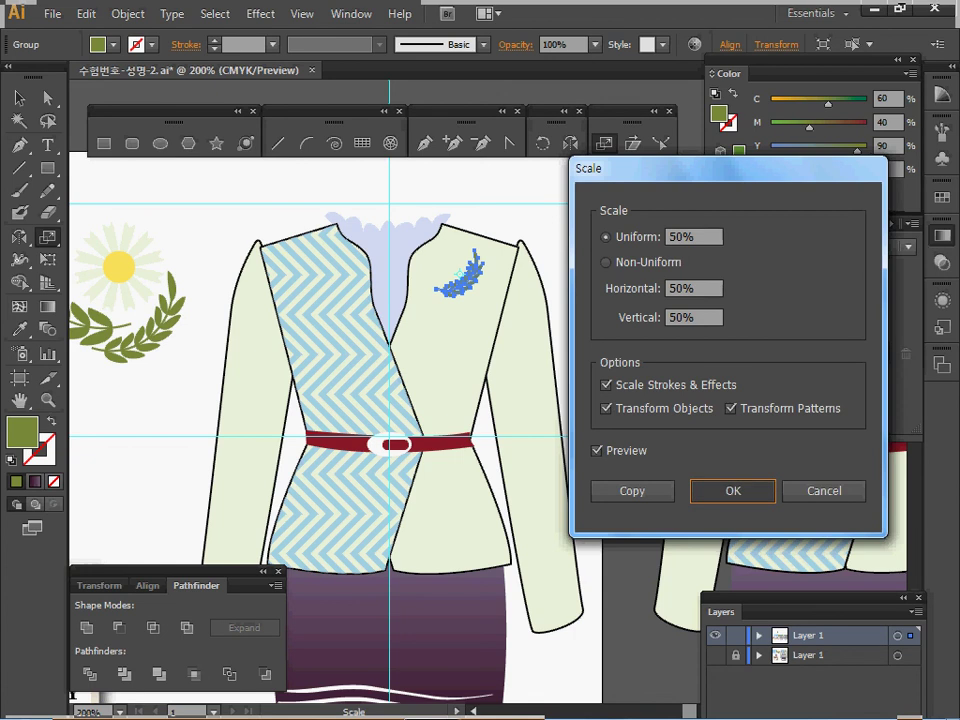
# Apply the leaf scaling and place a copy of the ID card's "BAY Company" text beneath the leaf on the jacket's chest
pyautogui.press('Return')
pyautogui.moveTo(466, 279); pyautogui.dragTo(616, 28)
pyautogui.keyDown('ctrl'); pyautogui.keyDown('alt'); pyautogui.click(476, 272); pyautogui.keyUp('alt'); pyautogui.keyUp('ctrl')
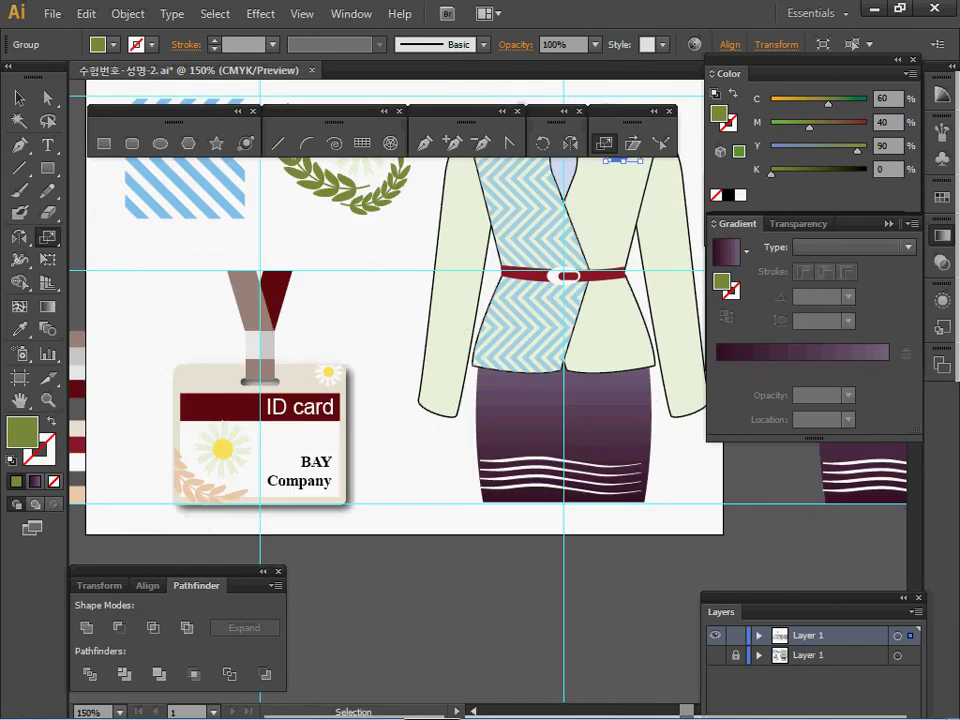
pyautogui.keyDown('ctrl'); pyautogui.click(318, 480); pyautogui.keyUp('ctrl')
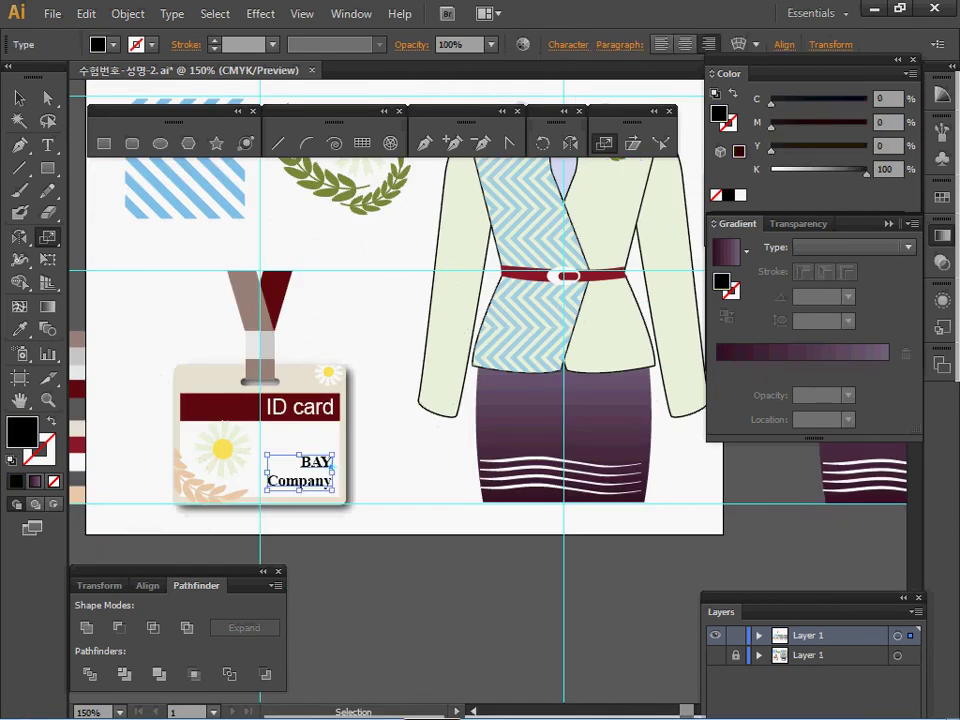
pyautogui.moveTo(480, 300); pyautogui.dragTo(362, 450)
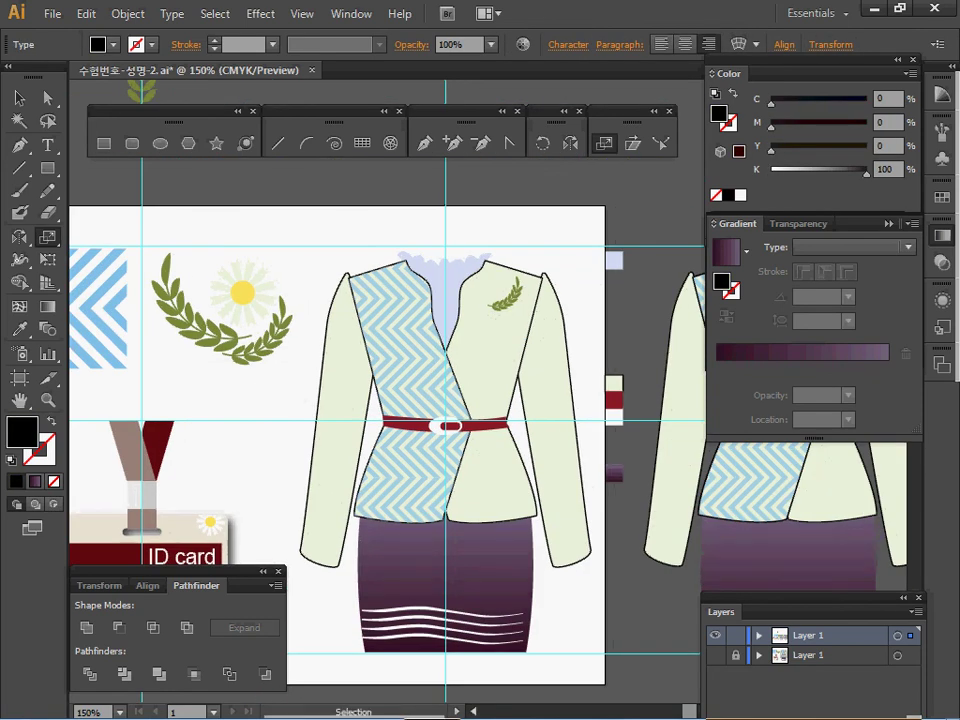
pyautogui.hotkey('ctrl', 'v')
pyautogui.moveTo(486, 400); pyautogui.dragTo(520, 329)
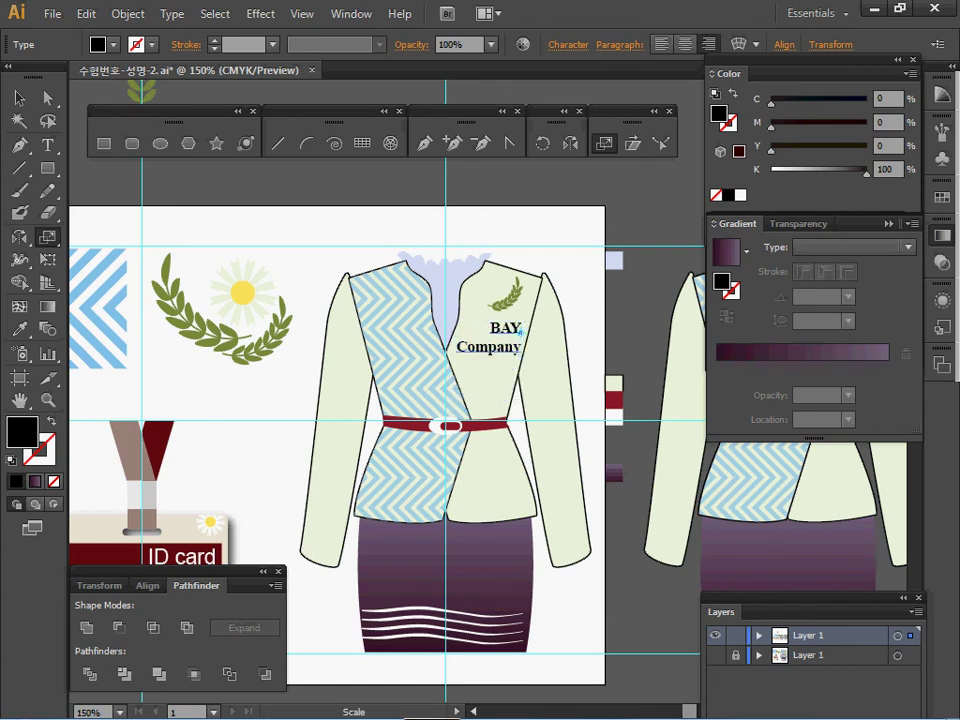
# Reduce the font size of the copied "BAY Company" text on the jacket to 6 pt
pyautogui.click(568, 44)
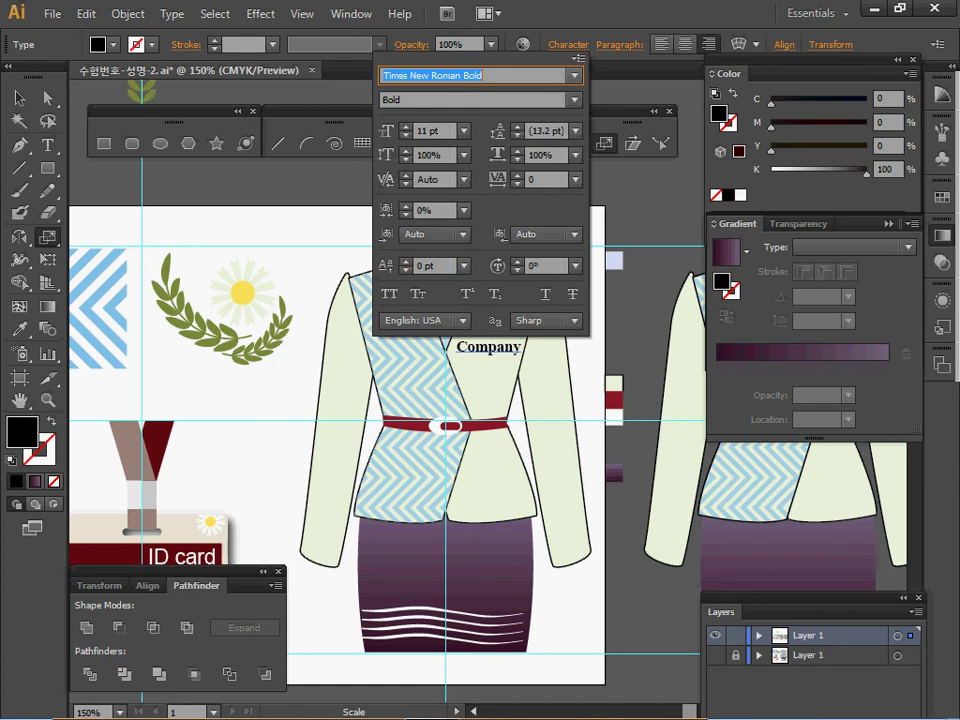
pyautogui.click(406, 135)
pyautogui.click(406, 135)
pyautogui.click(406, 135)
pyautogui.click(406, 135)
pyautogui.click(406, 135)
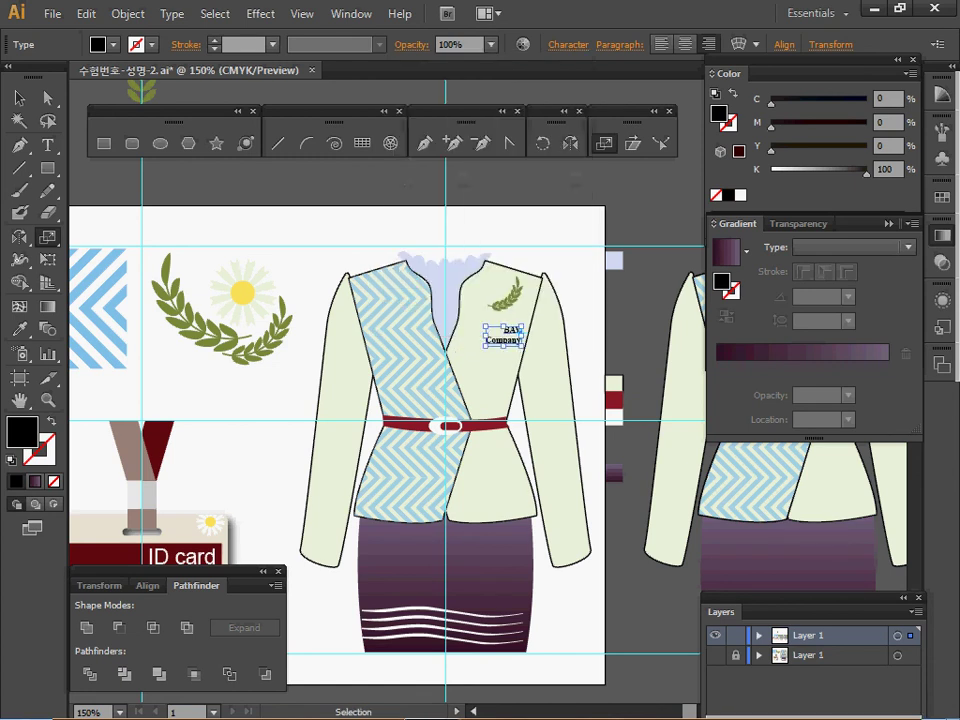
# Move the small "BAY Company" text up close beneath the jacket's leaf emblem and deselect everything
pyautogui.moveTo(504, 339); pyautogui.dragTo(330, 326)
pyautogui.keyDown('ctrl'); pyautogui.keyDown('shift'); pyautogui.click(322, 304); pyautogui.keyUp('shift'); pyautogui.keyUp('ctrl')
pyautogui.keyDown('ctrl'); pyautogui.click(374, 243); pyautogui.keyUp('ctrl')
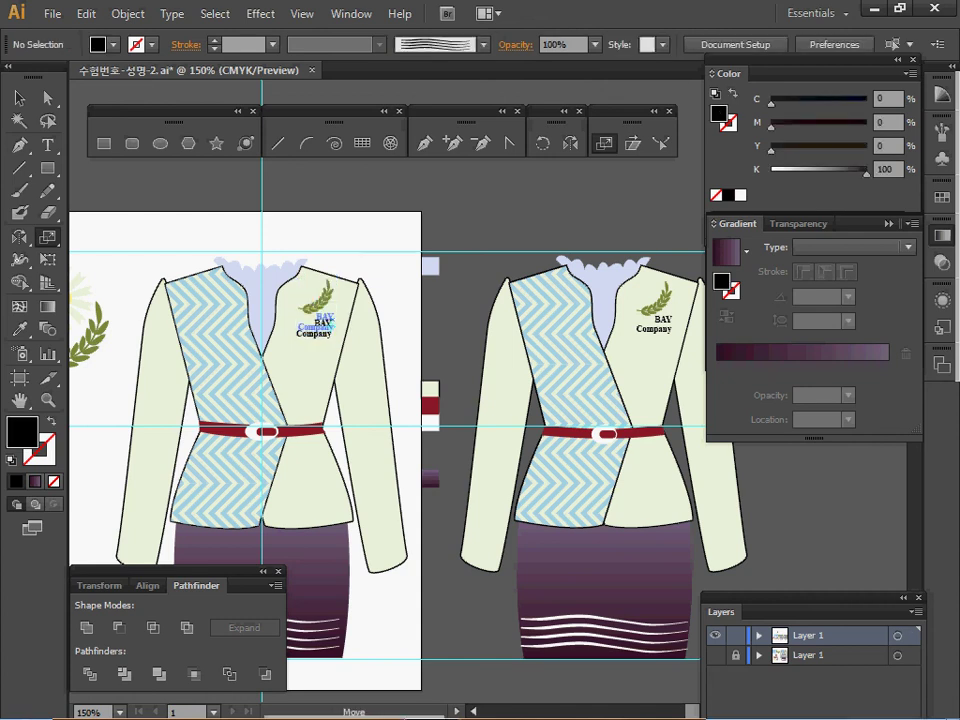
# Hide the artwork layer, show the locked reference layer at 100% zoom, and hide the guides
pyautogui.moveTo(400, 450); pyautogui.dragTo(492, 366)
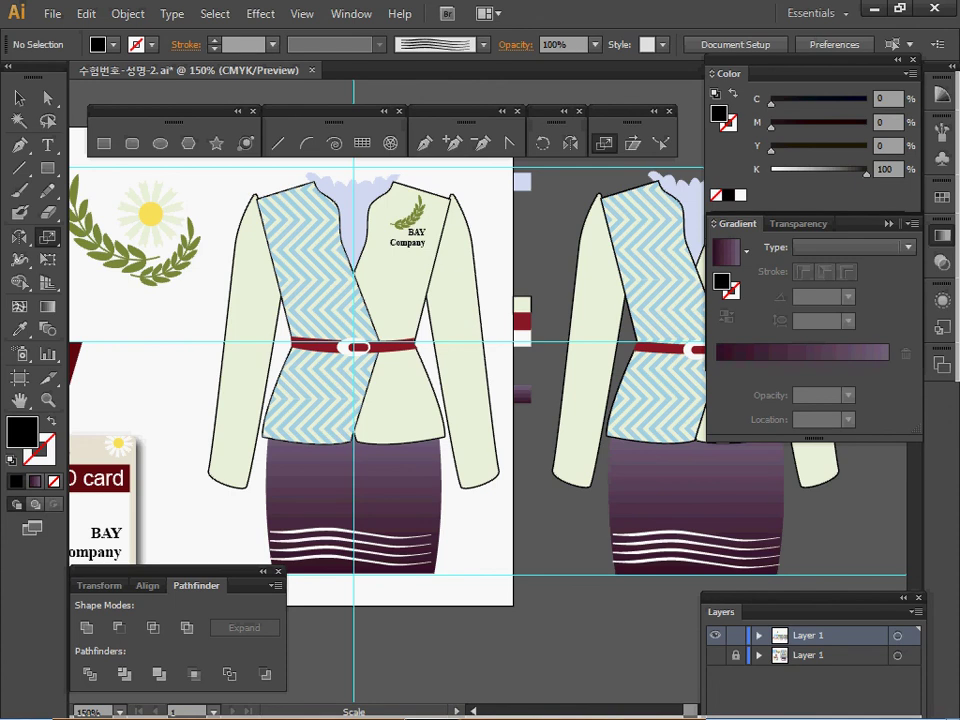
pyautogui.hotkey('ctrl', '-')
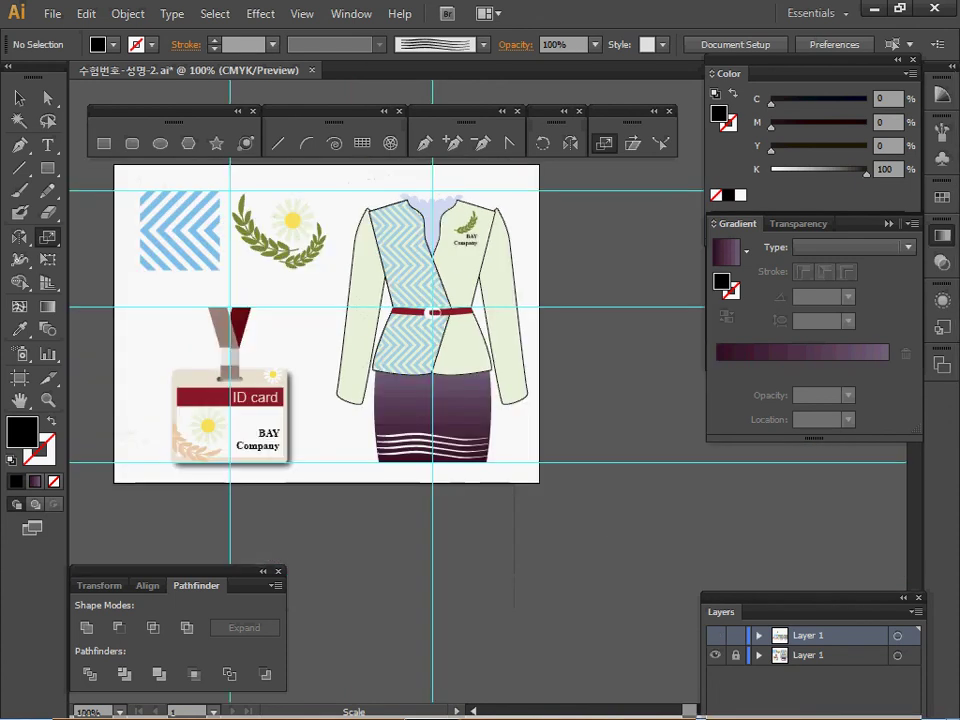
pyautogui.moveTo(400, 420); pyautogui.dragTo(408, 418)
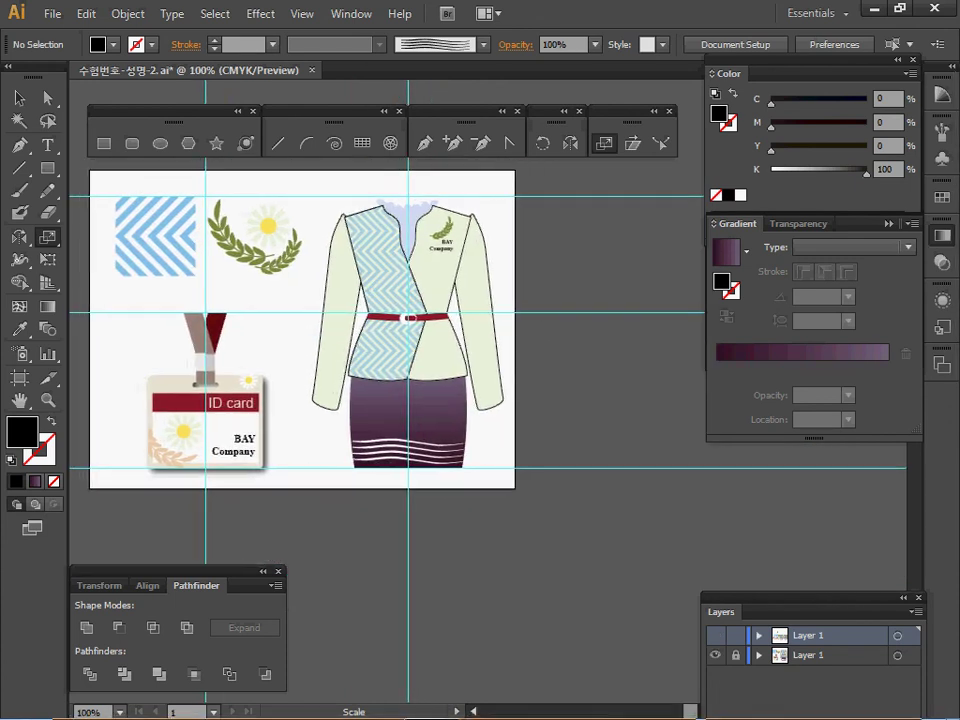
pyautogui.hotkey('ctrl', "'")
pyautogui.hotkey('ctrl', "'")
pyautogui.hotkey('ctrl', ';')
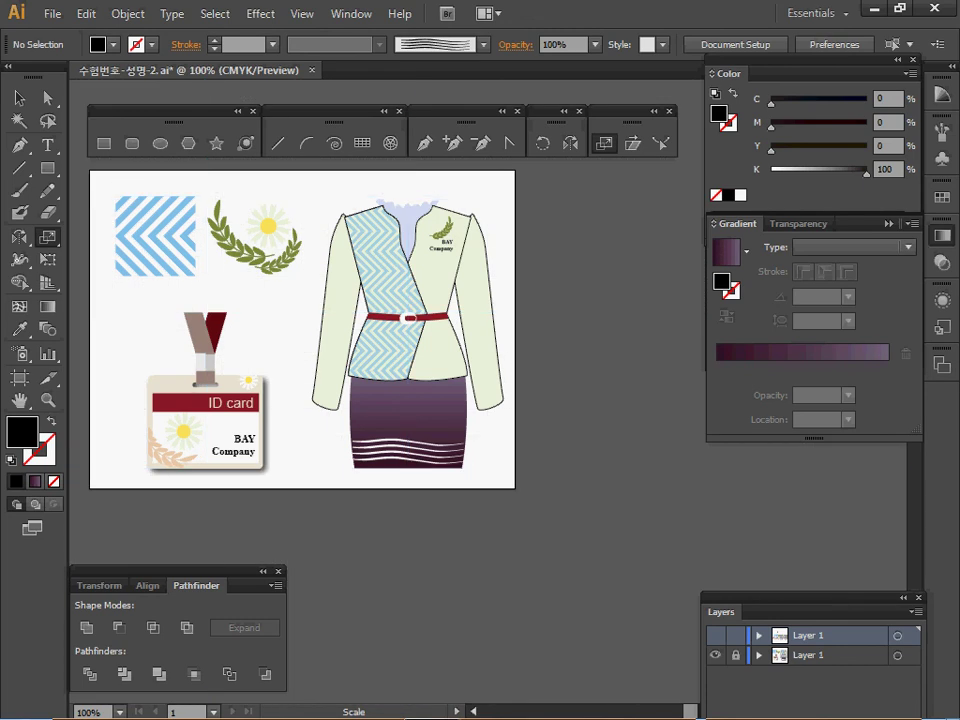